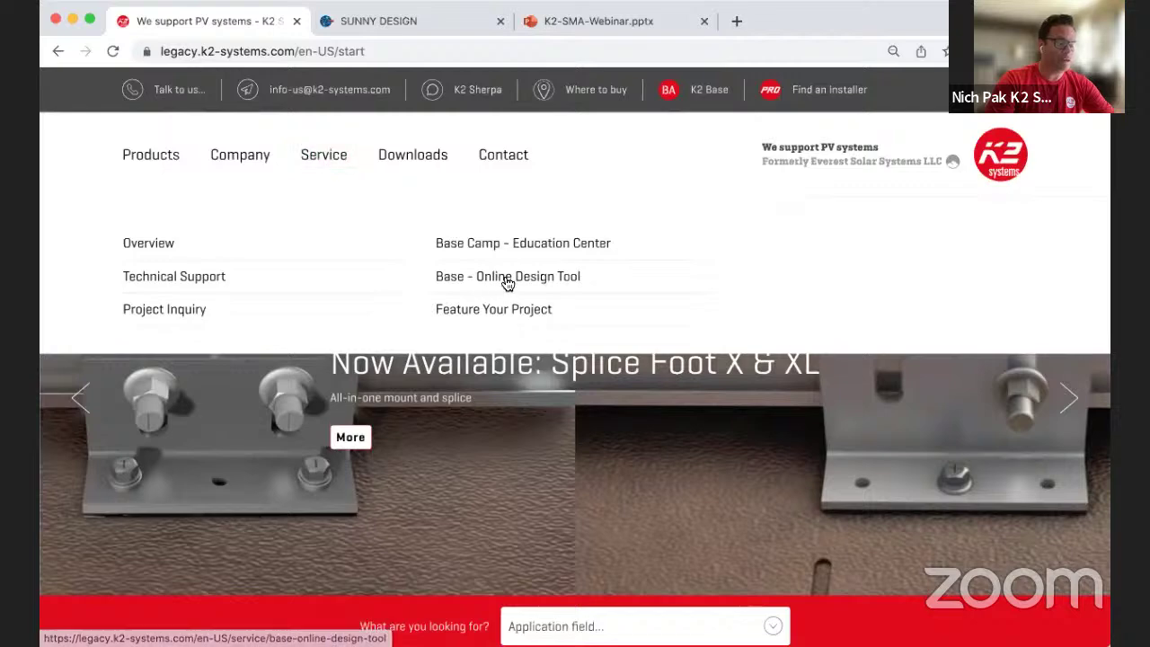
# Step: Open the Base – Online Design Tool page and scroll down through its overview
pyautogui.click(507, 280)
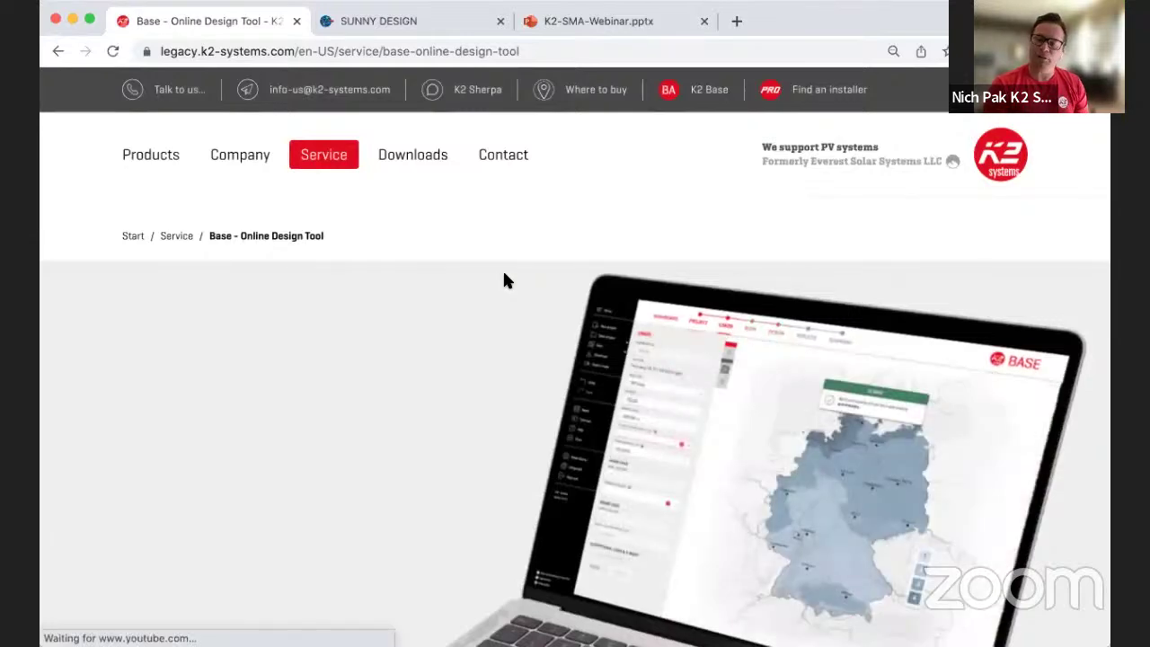
pyautogui.scroll(-1, 641, 373)
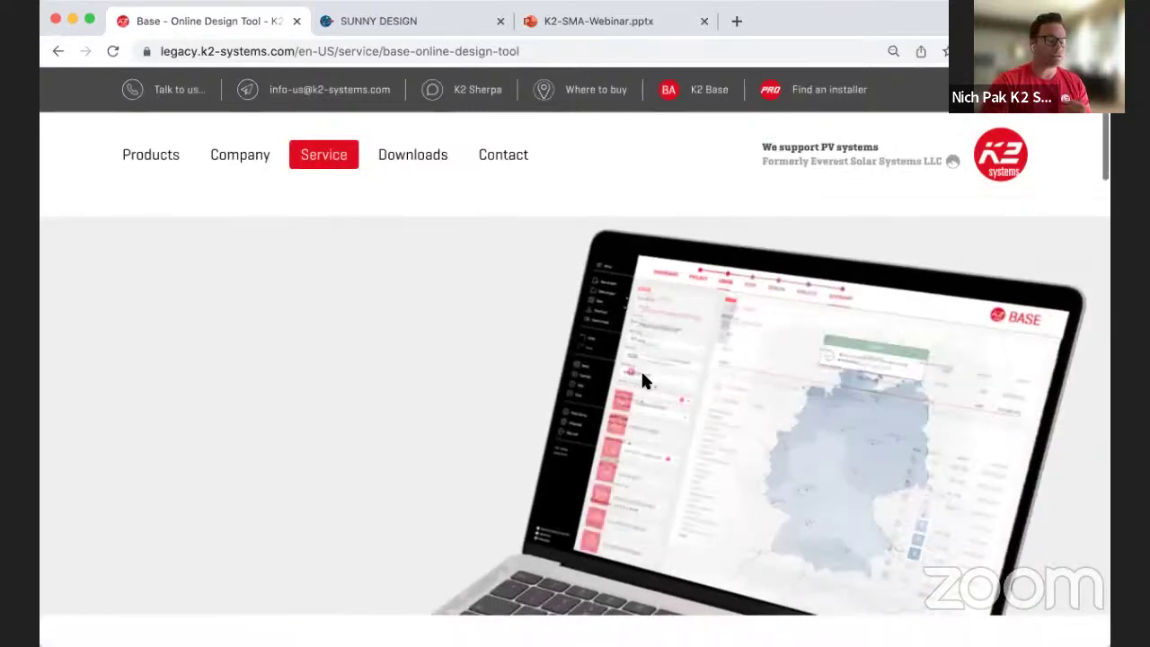
pyautogui.scroll(-5, 642, 380)
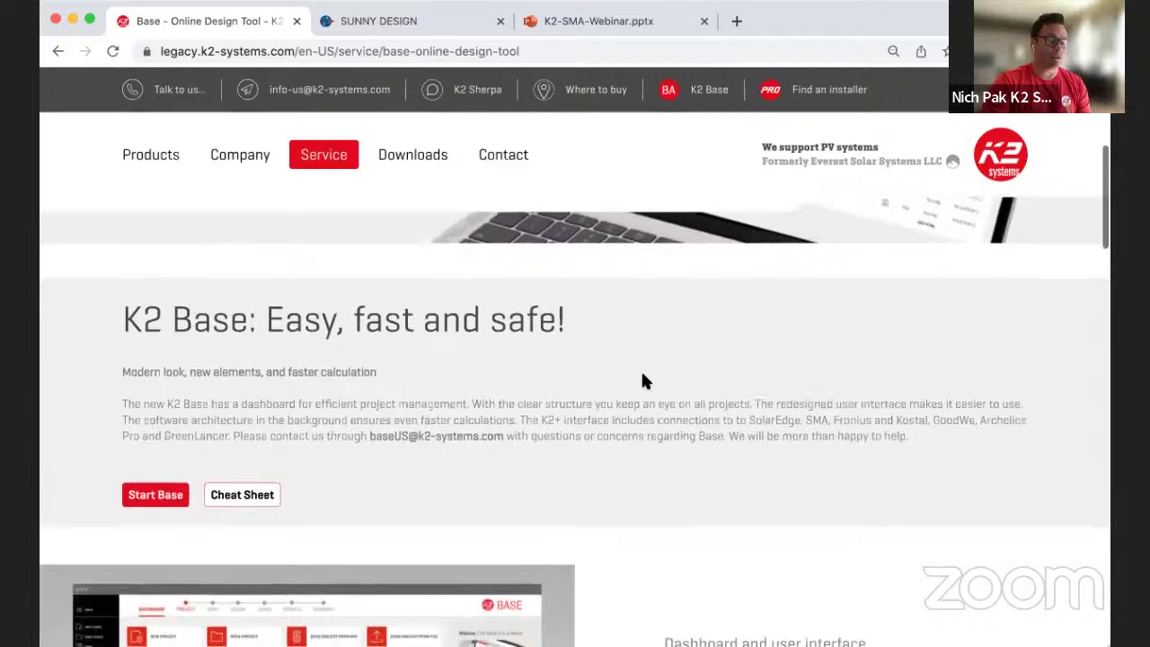
pyautogui.scroll(-3, 642, 380)
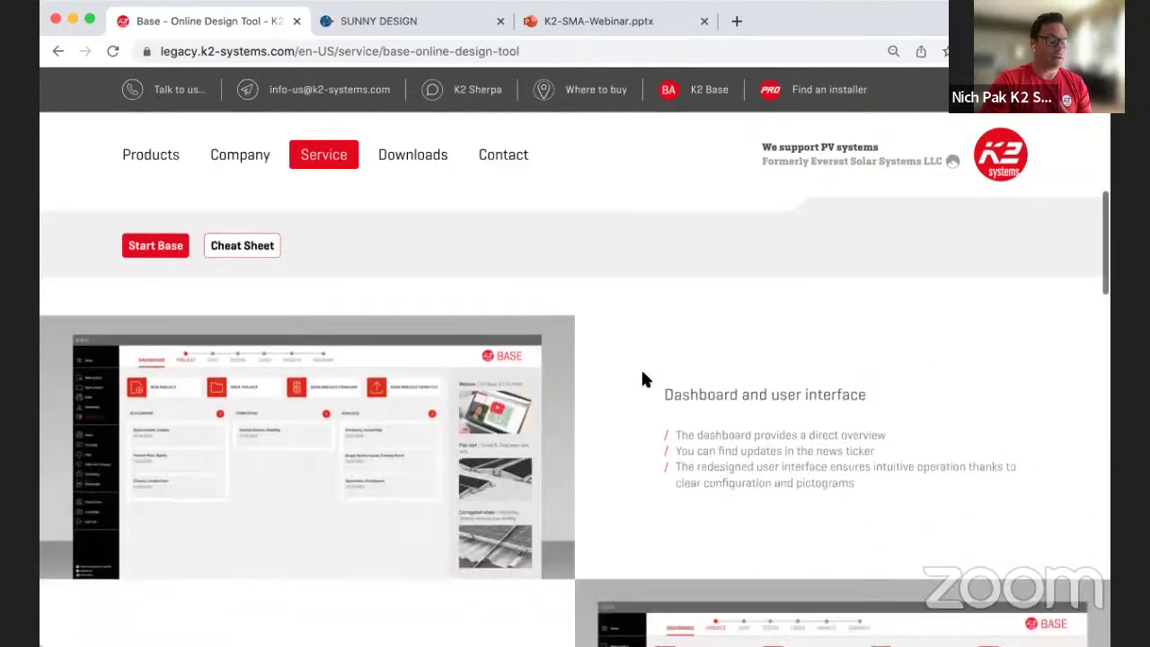
pyautogui.scroll(-4, 643, 379)
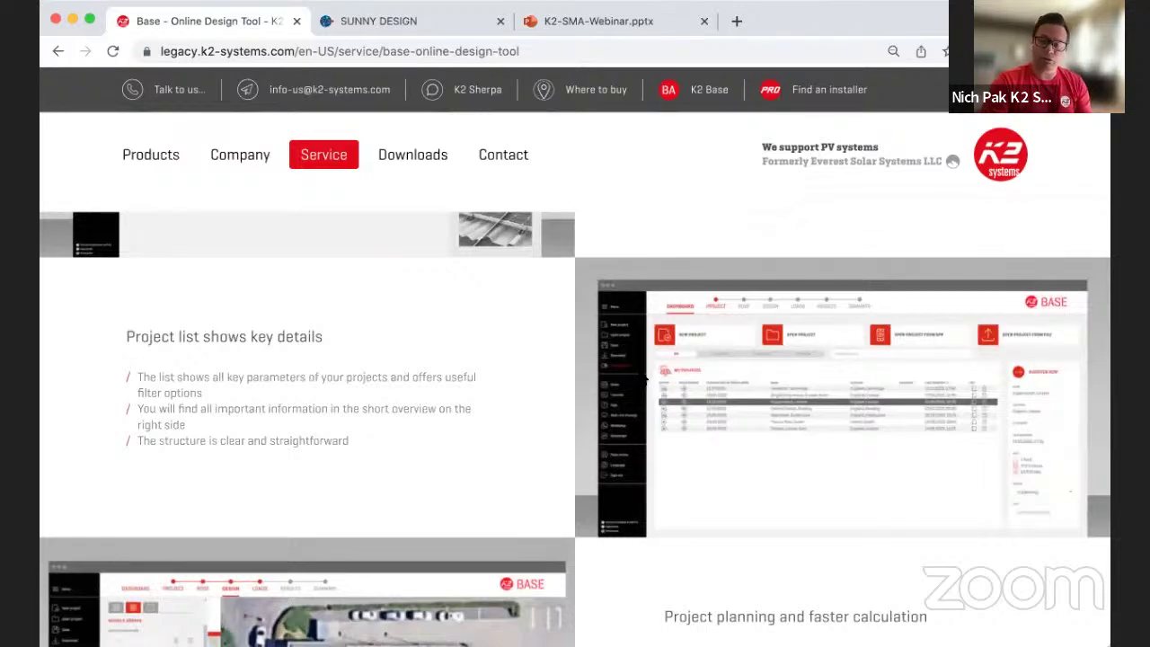
pyautogui.scroll(-4, 643, 380)
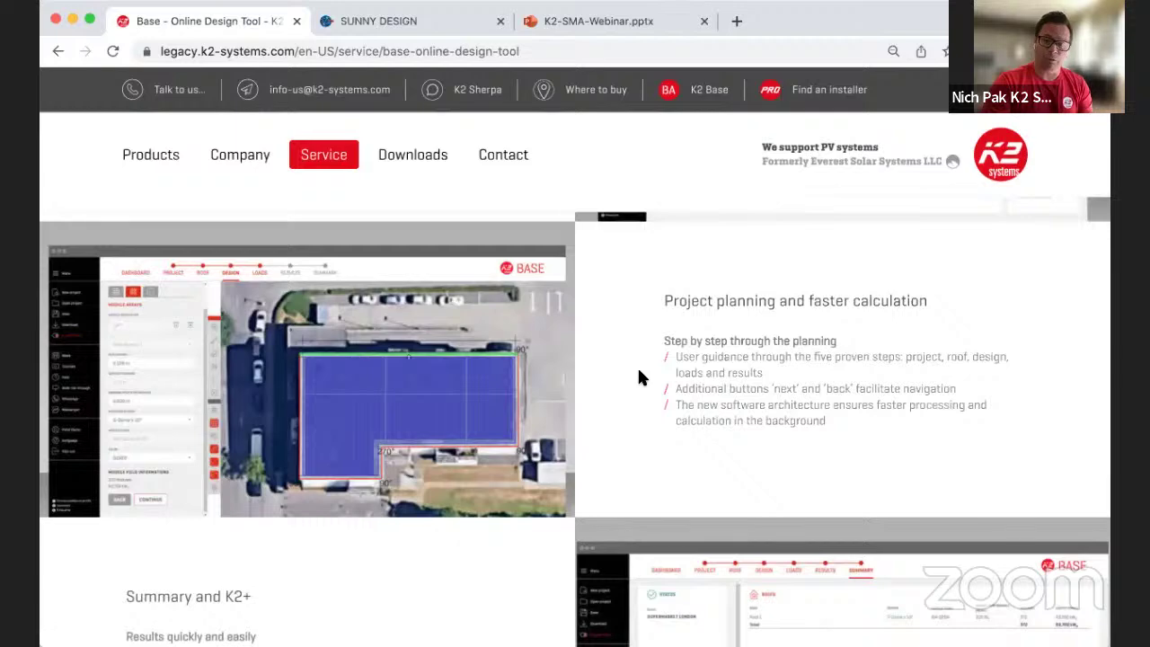
pyautogui.scroll(-4, 640, 371)
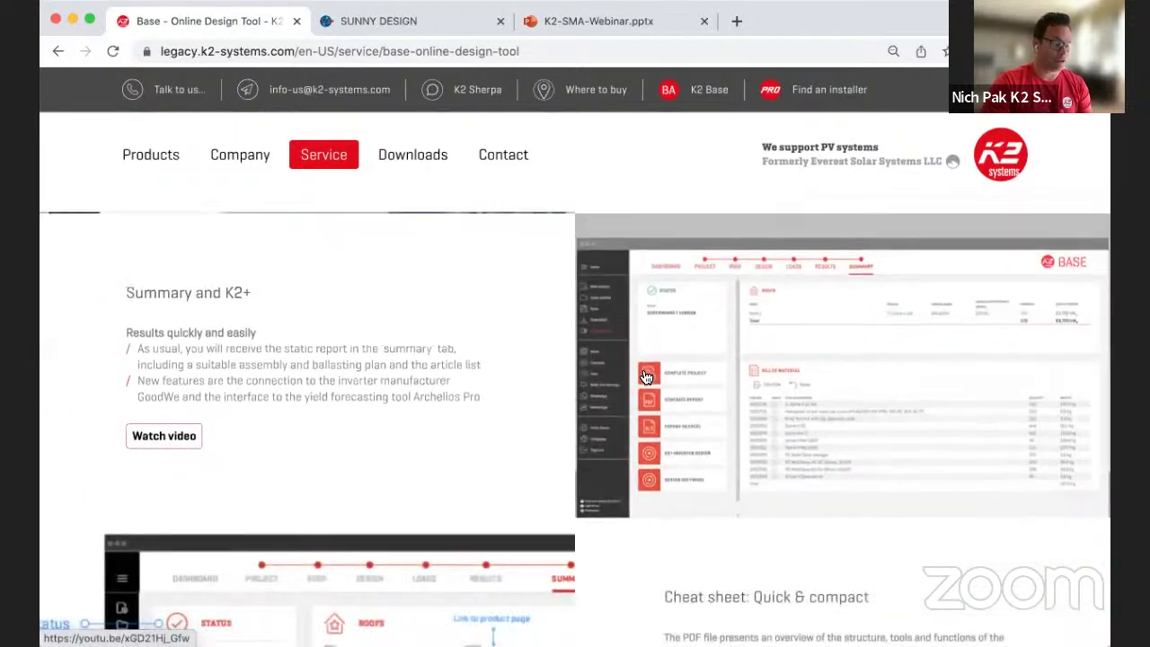
pyautogui.scroll(-2, 645, 376)
pyautogui.scroll(-6, 642, 376)
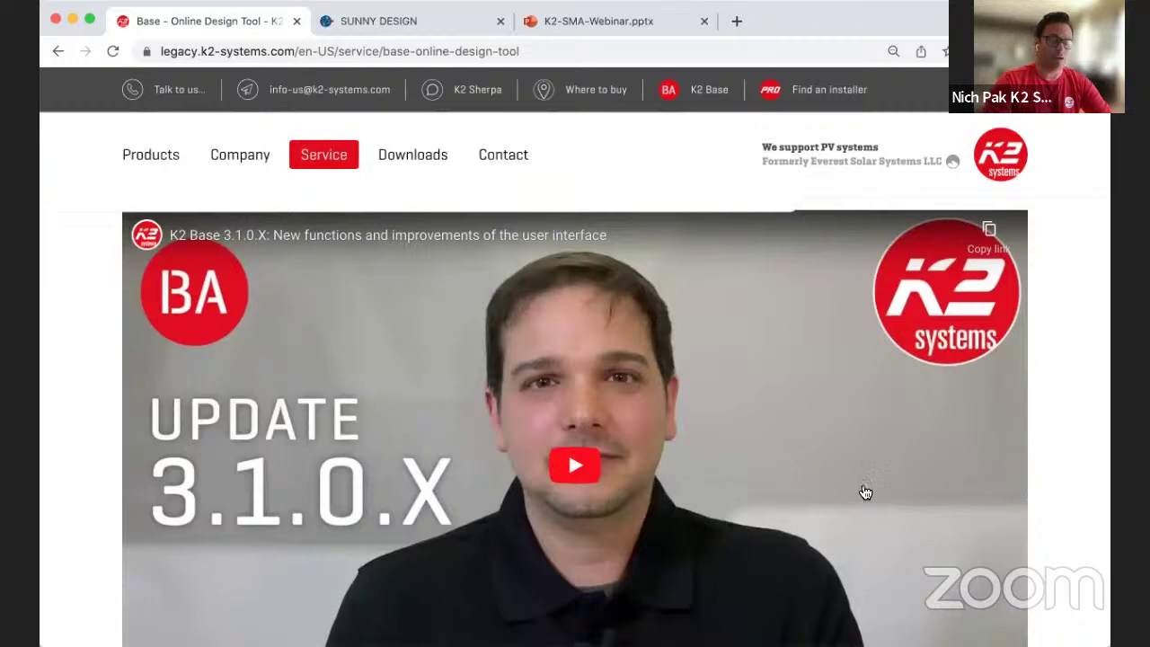
# Step: Scroll back through the overview and launch K2 Base in a new tab
pyautogui.scroll(2, 863, 488)
pyautogui.scroll(-3, 863, 488)
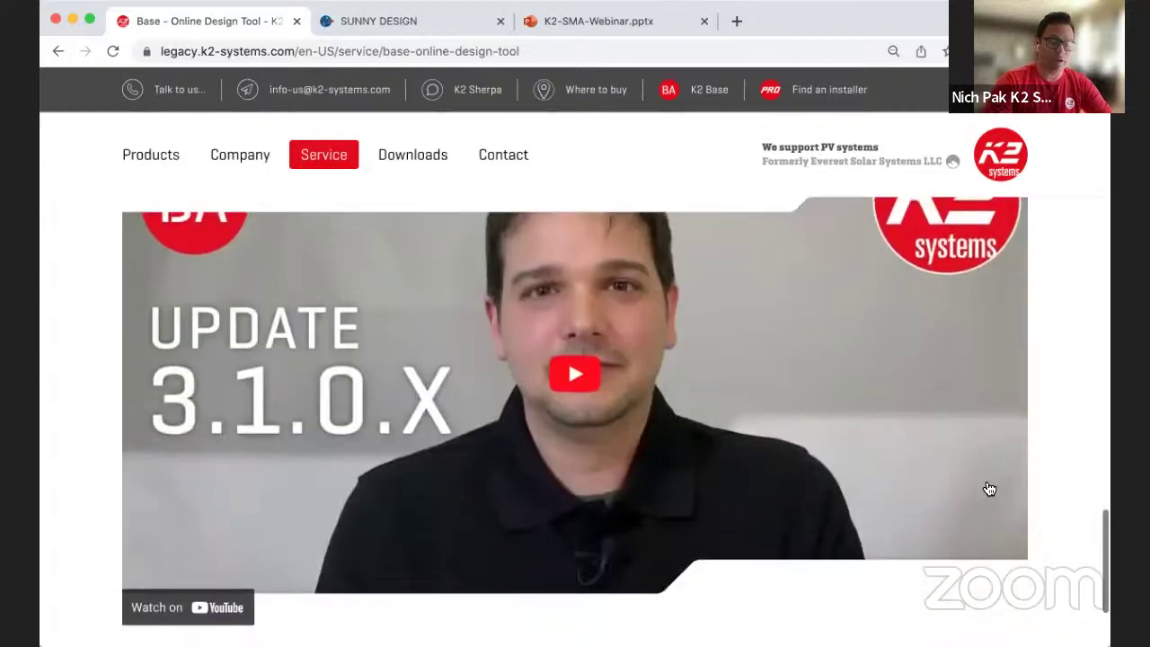
pyautogui.scroll(3, 993, 489)
pyautogui.scroll(15, 986, 486)
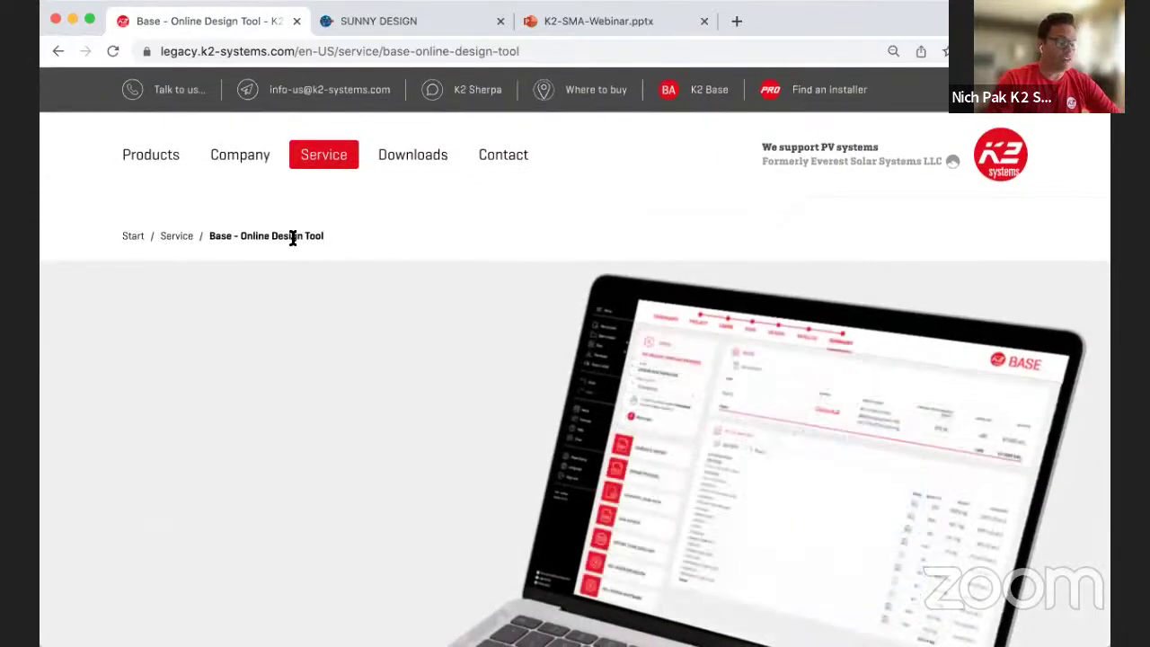
pyautogui.moveTo(327, 156)
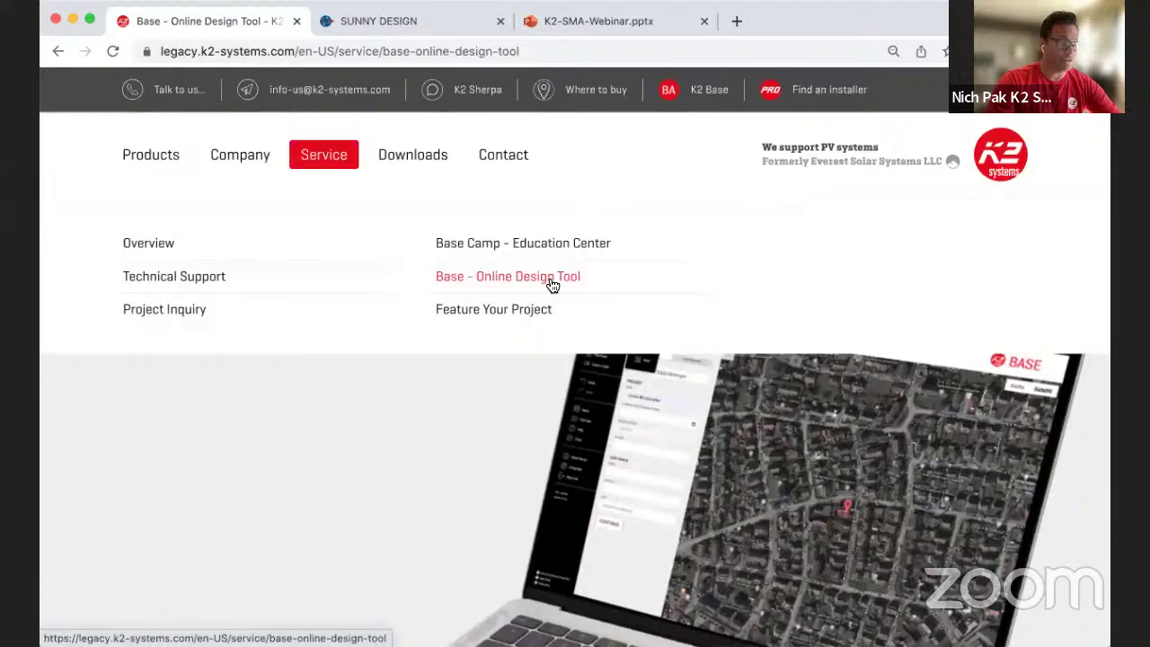
pyautogui.scroll(-3, 528, 449)
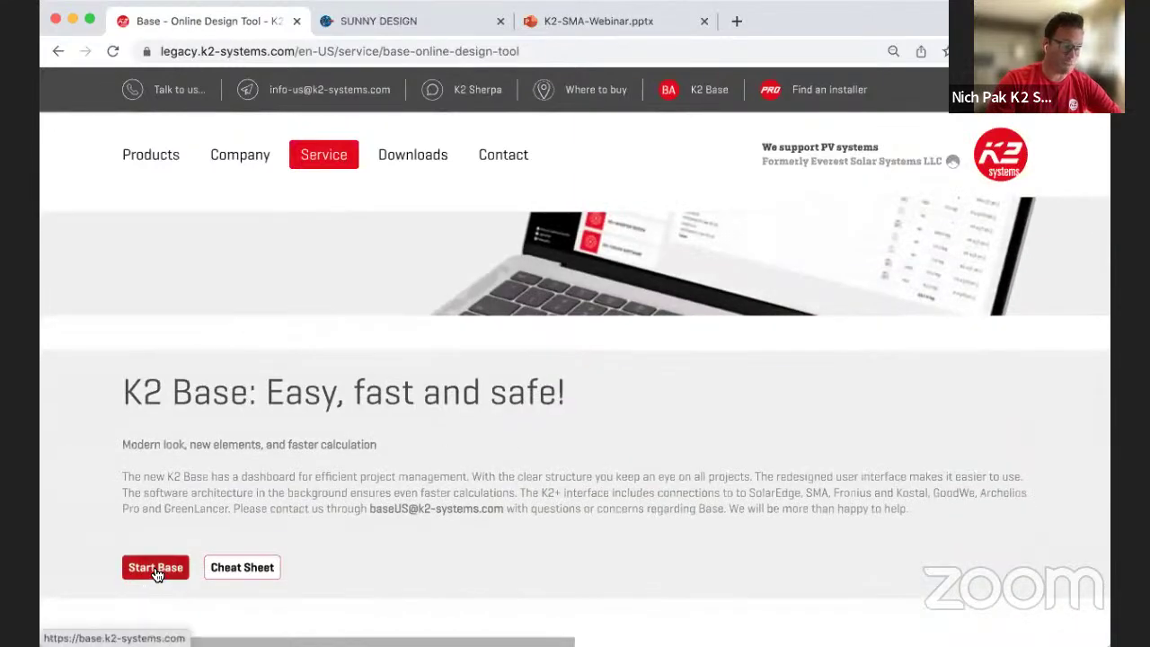
pyautogui.click(705, 90)
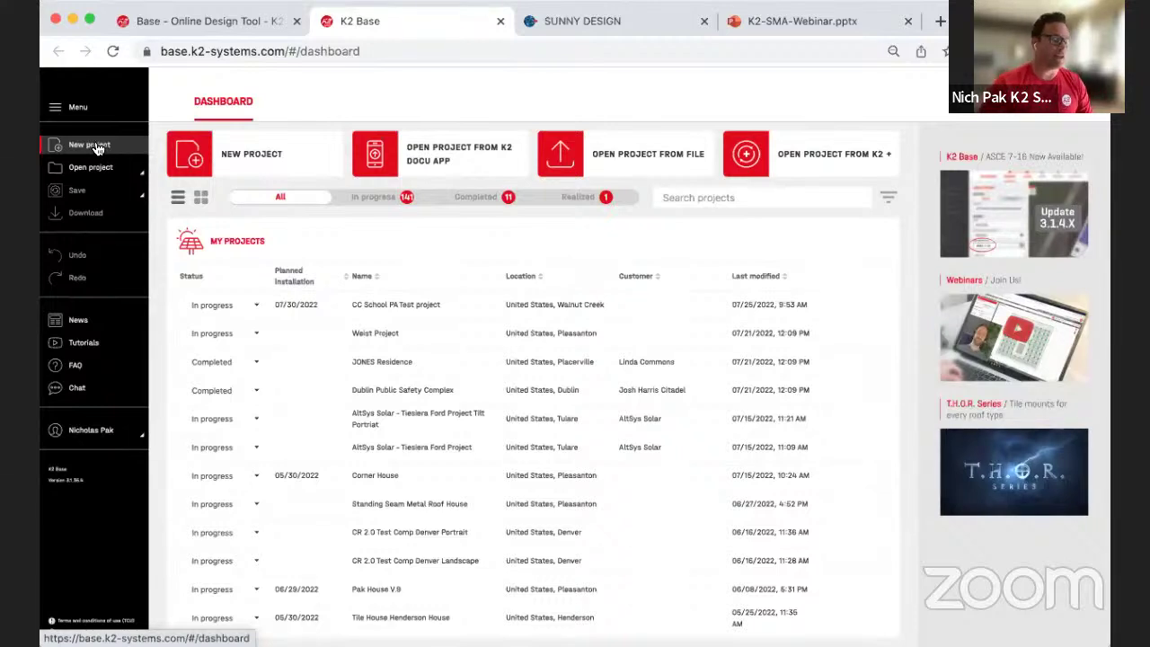
# Step: Show the Save options from the K2 Base dashboard sidebar
pyautogui.click(142, 197)
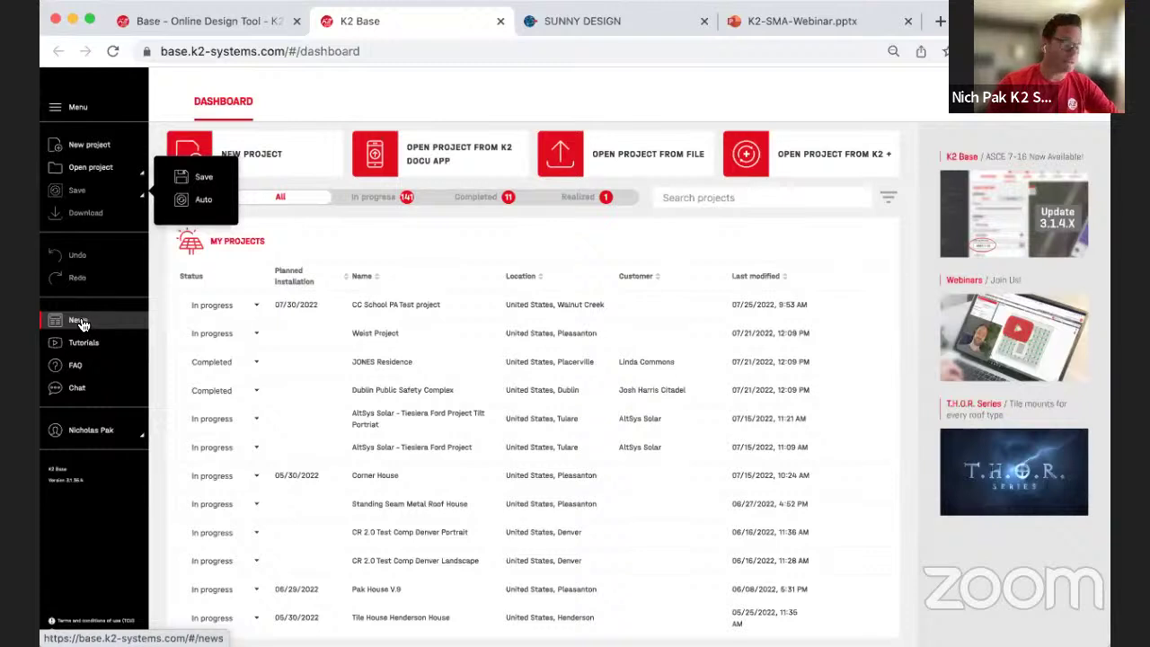
# Step: Bring up the K2 Sherpa support chat window
pyautogui.click(71, 391)
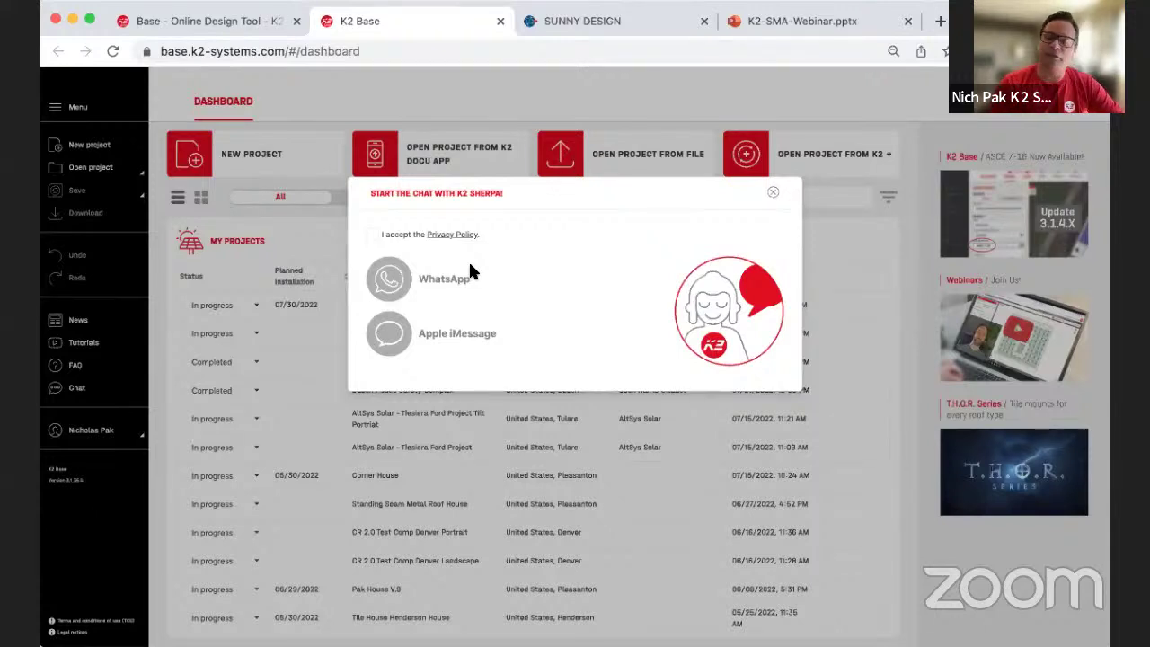
# Step: Close the K2 Sherpa chat, view projects by status, then return to the project table
pyautogui.click(773, 195)
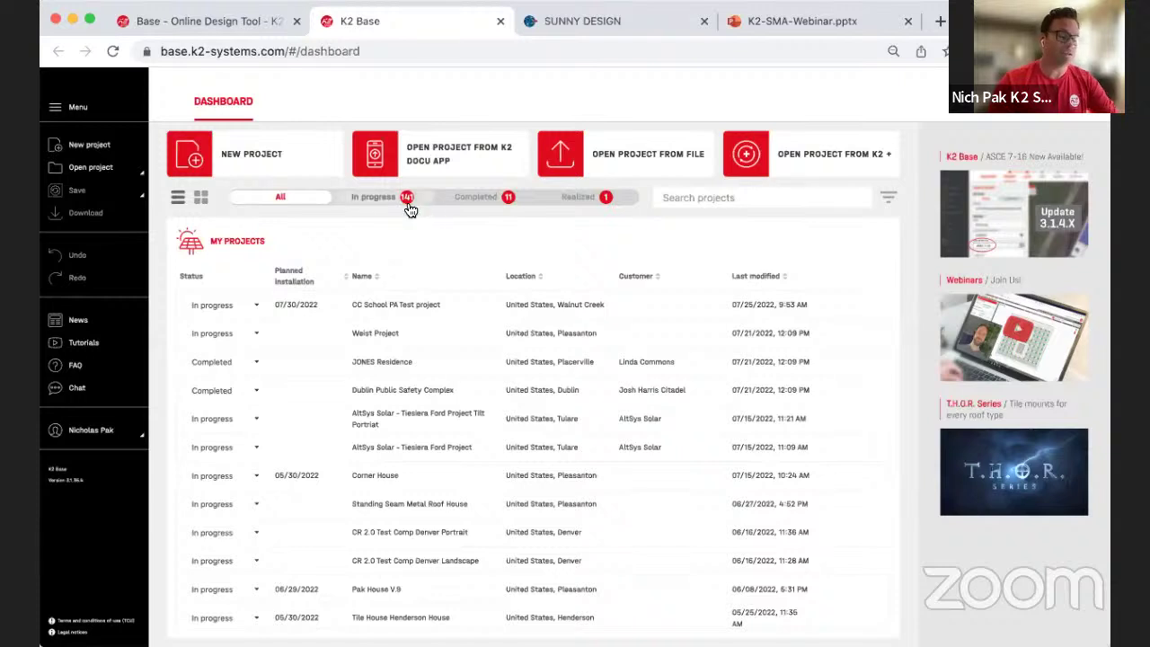
pyautogui.click(200, 204)
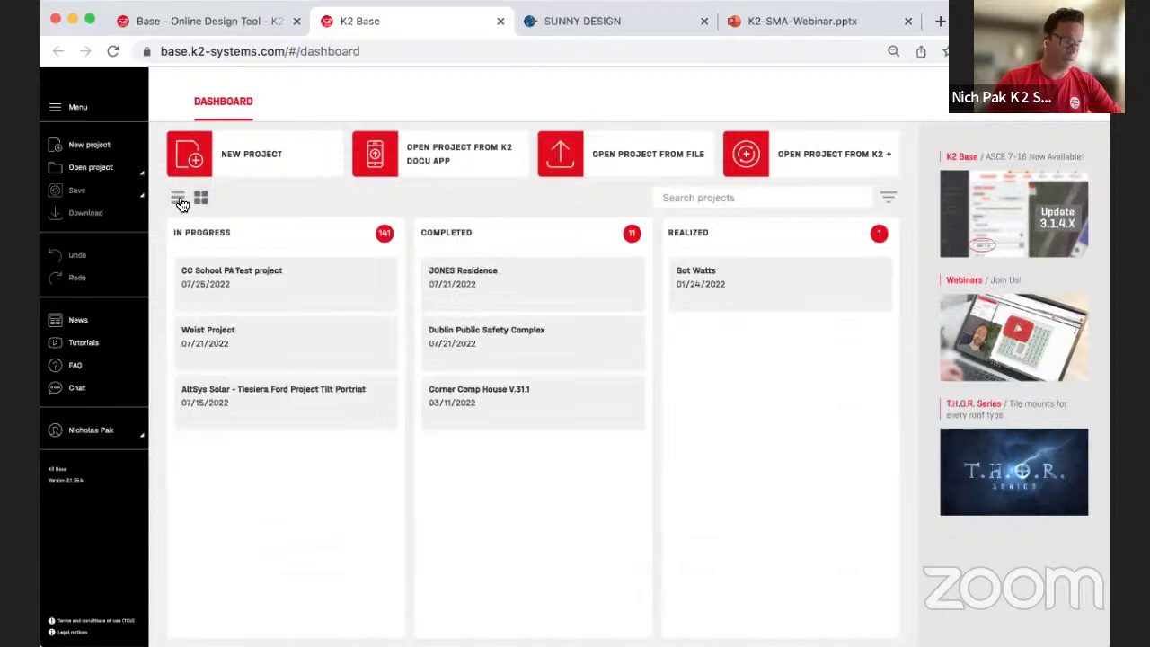
pyautogui.click(178, 199)
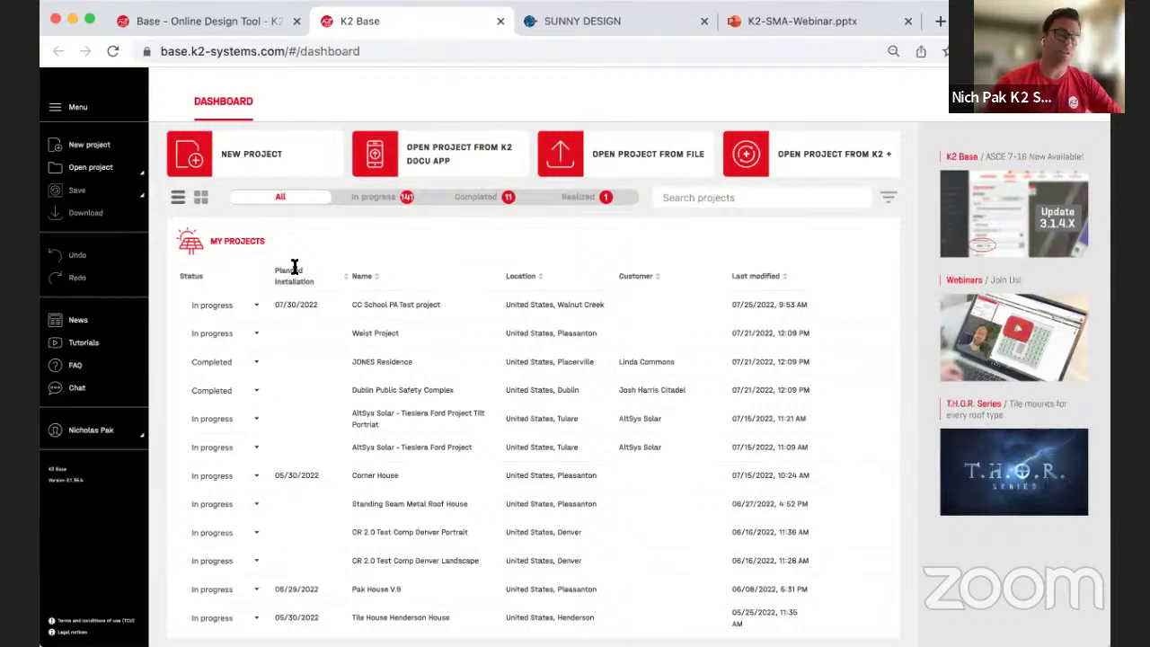
# Step: Start a new project and clear the default address field
pyautogui.click(249, 155)
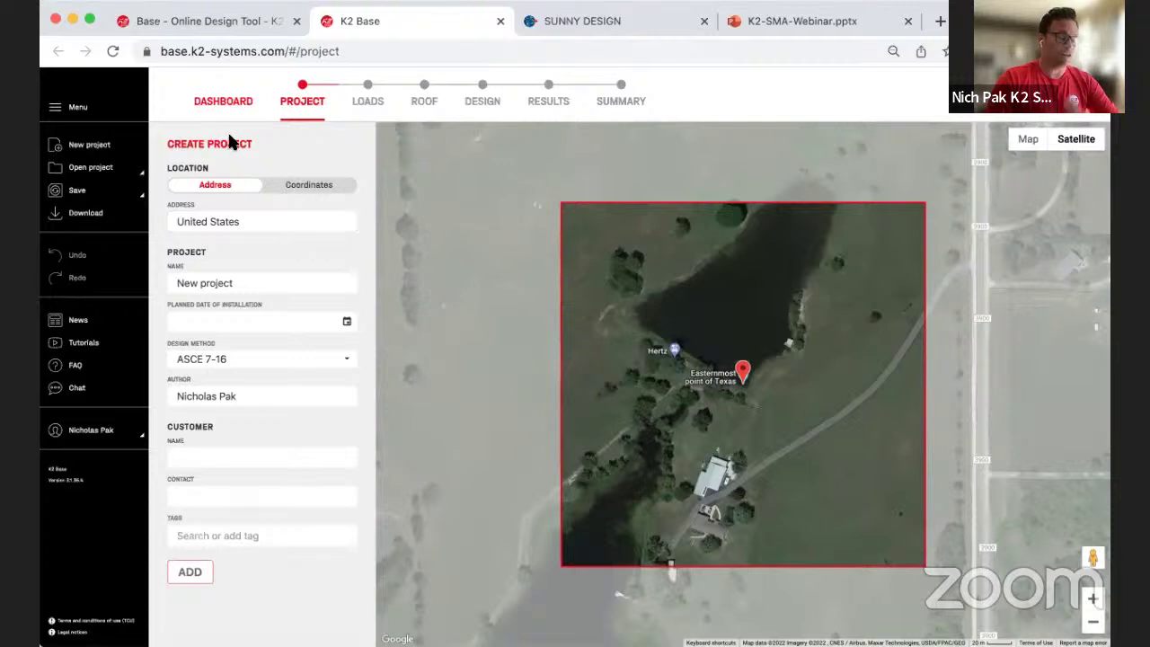
pyautogui.tripleClick(250, 225)
pyautogui.hotkey('ctrl', 'c')
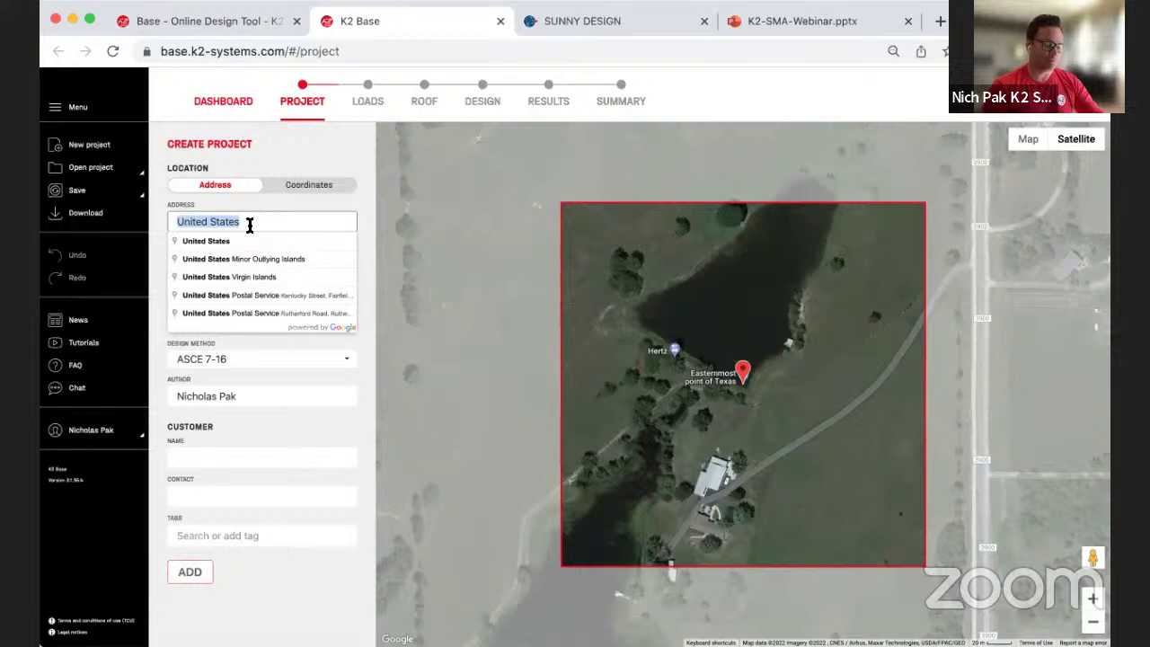
pyautogui.click(250, 224)
pyautogui.press('BackSpace')
pyautogui.press('BackSpace')
pyautogui.press('BackSpace')
pyautogui.press('BackSpace')
pyautogui.press('BackSpace')
pyautogui.press('BackSpace')
pyautogui.press('BackSpace')
pyautogui.press('BackSpace')
pyautogui.press('BackSpace')
pyautogui.press('BackSpace')
pyautogui.press('BackSpace')
pyautogui.press('BackSpace')
pyautogui.press('BackSpace')
pyautogui.hotkey('ctrl', 'v')
pyautogui.press('BackSpace')
pyautogui.press('BackSpace')
pyautogui.press('BackSpace')
pyautogui.press('BackSpace')
pyautogui.press('BackSpace')
pyautogui.press('BackSpace')
pyautogui.press('BackSpace')
pyautogui.press('BackSpace')
pyautogui.press('BackSpace')
pyautogui.press('BackSpace')
pyautogui.press('BackSpace')
pyautogui.press('BackSpace')
pyautogui.press('BackSpace')
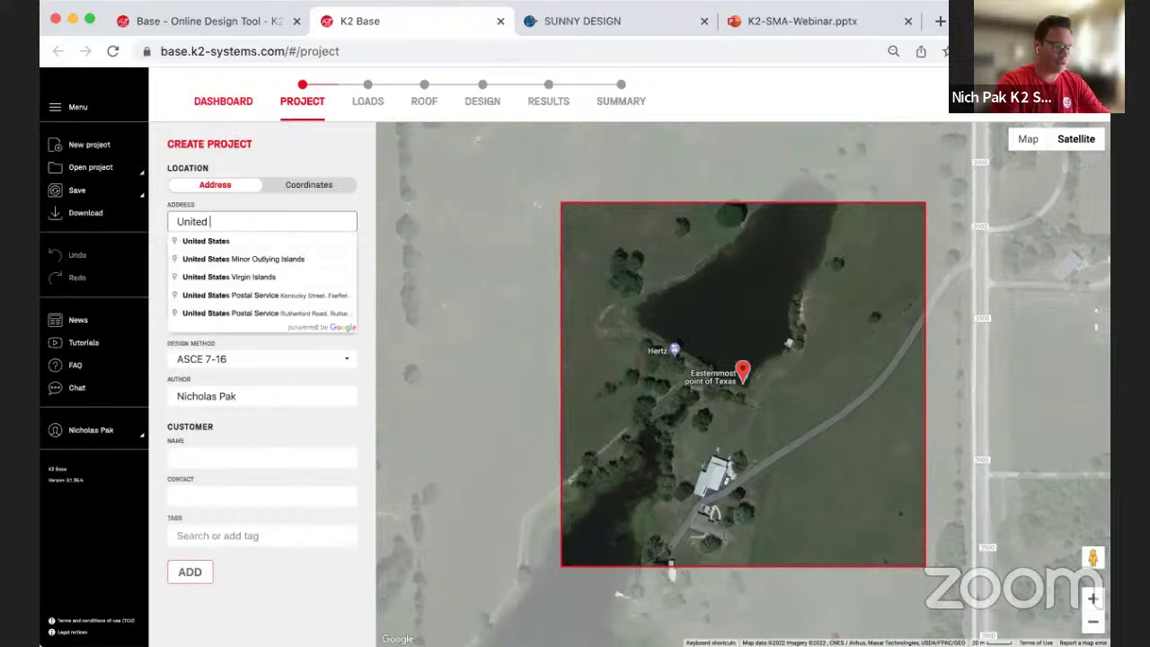
# Step: Copy the building address from the Sunny Design project
pyautogui.click(593, 27)
pyautogui.moveTo(324, 546); pyautogui.dragTo(78, 544)
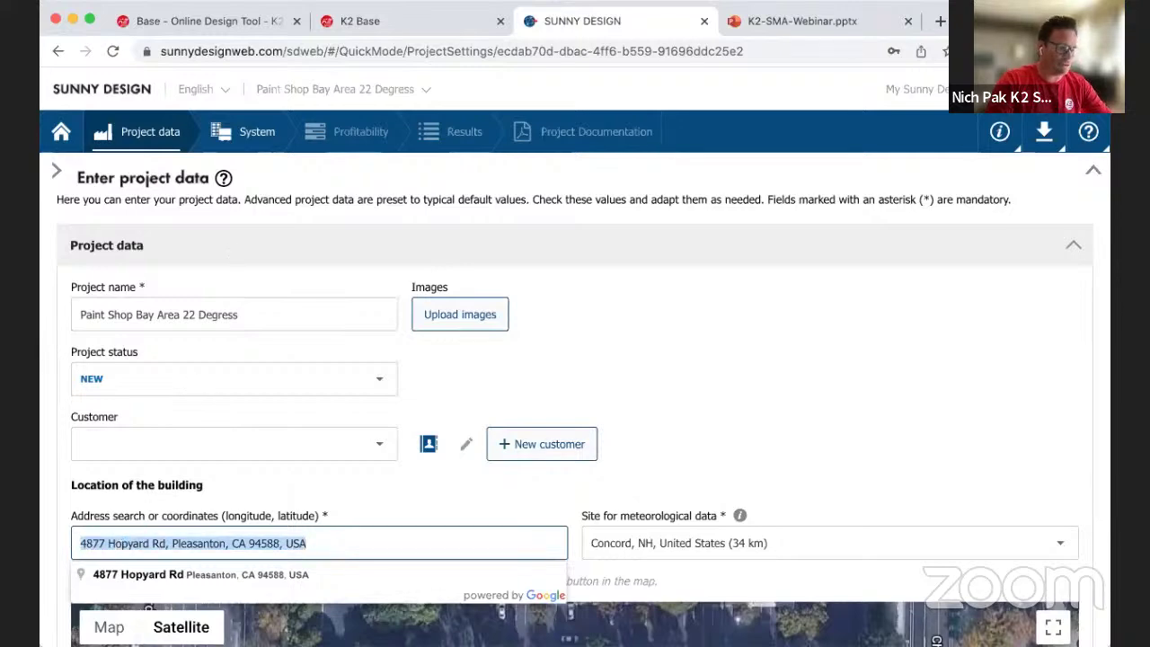
pyautogui.click(372, 21)
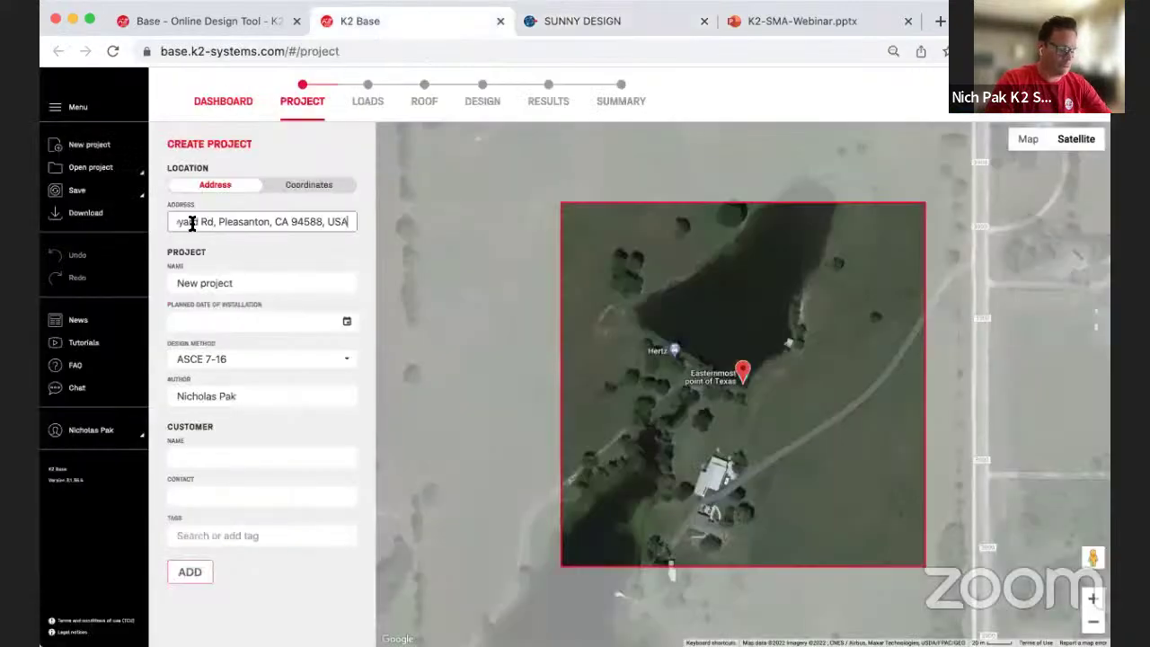
# Step: Paste the building address, accept the suggestion, and zoom the satellite map onto the building
pyautogui.press('Tab')
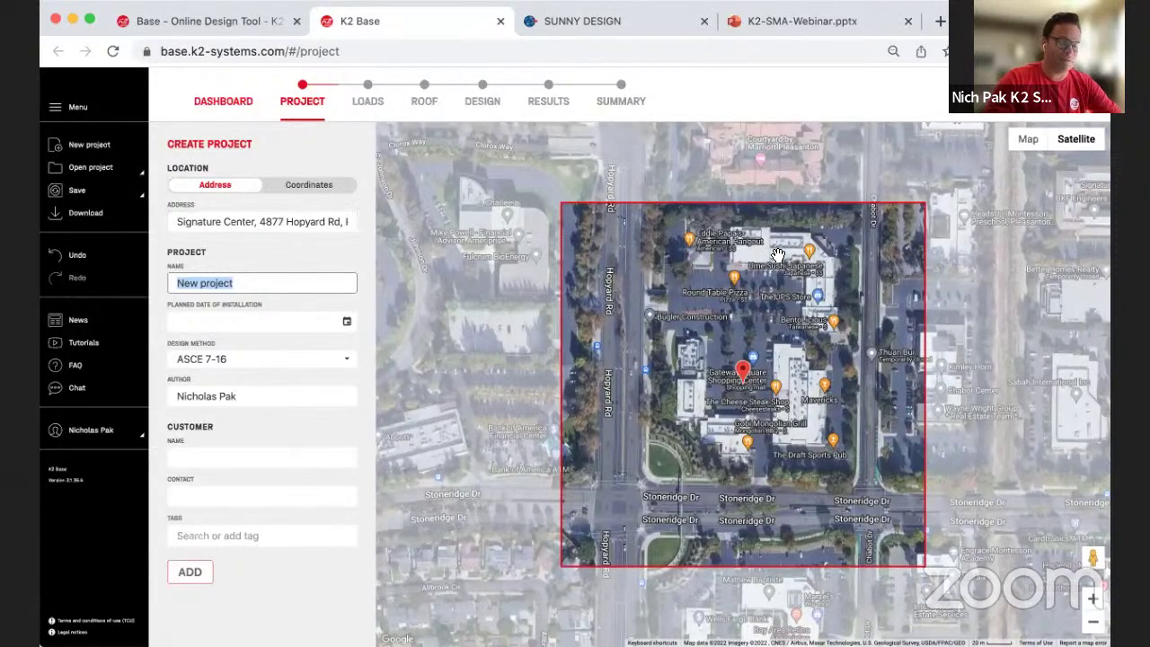
pyautogui.click(1095, 601)
pyautogui.click(1094, 600)
pyautogui.click(1094, 601)
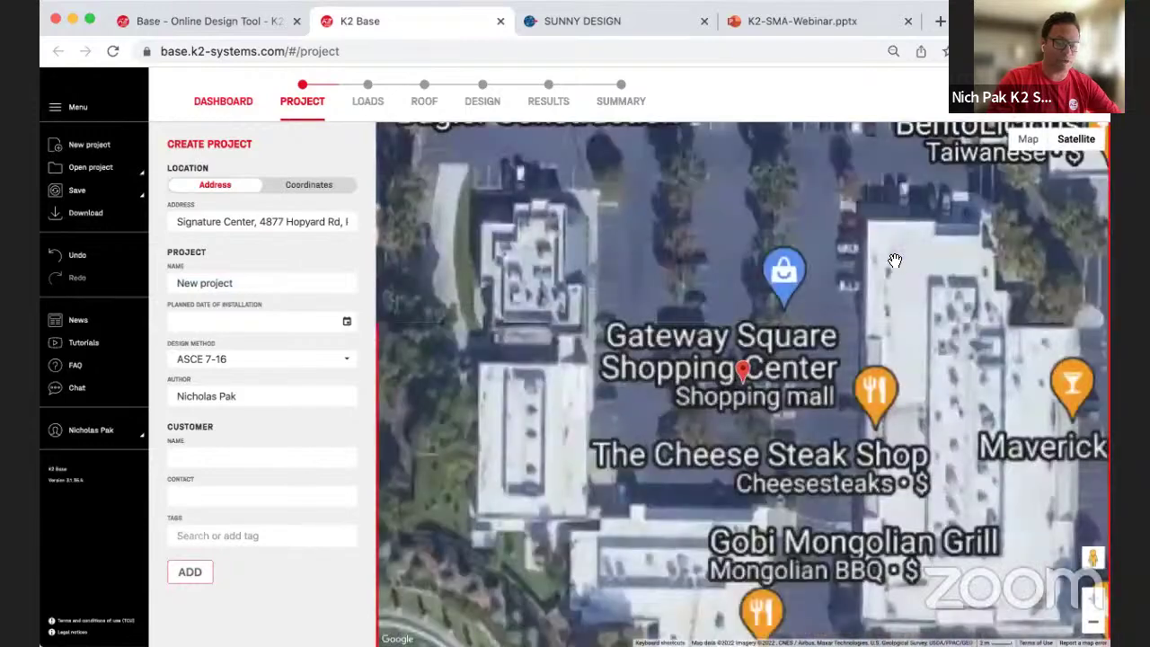
pyautogui.click(1095, 600)
pyautogui.click(1094, 621)
pyautogui.click(1094, 621)
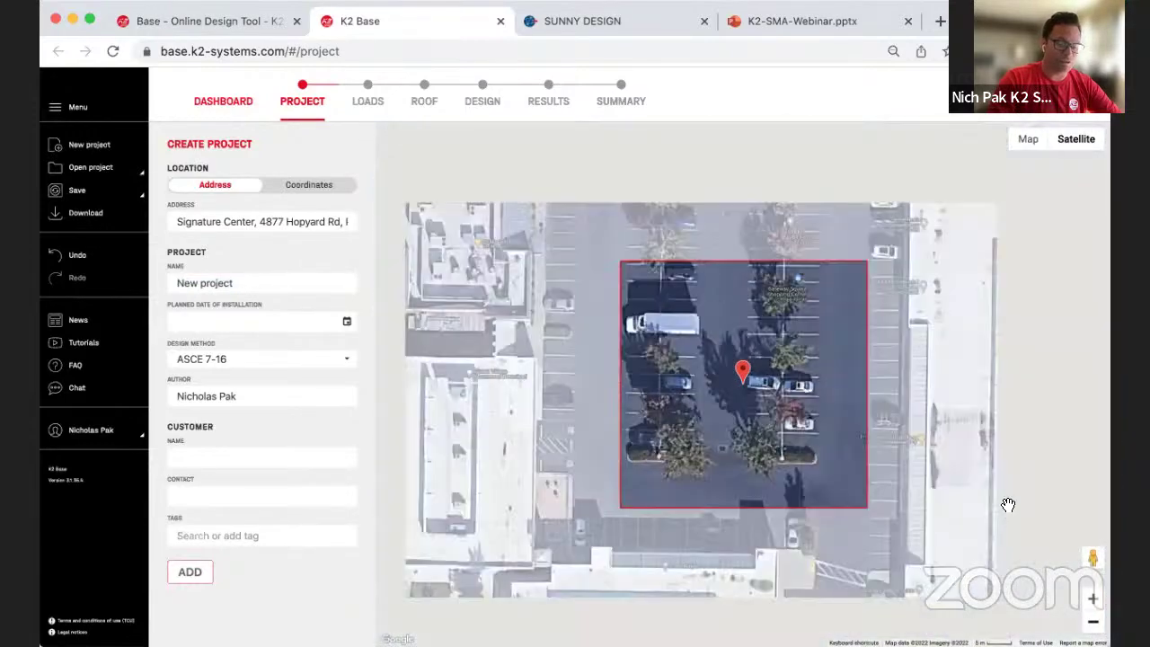
pyautogui.click(1093, 621)
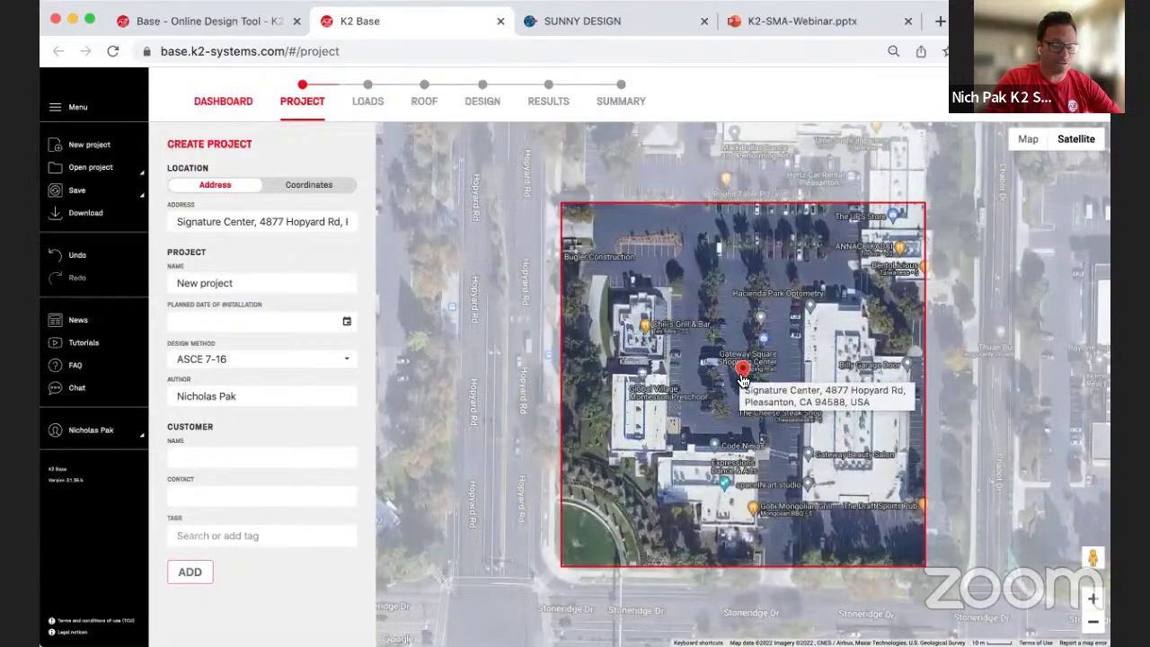
pyautogui.moveTo(767, 256); pyautogui.dragTo(755, 289)
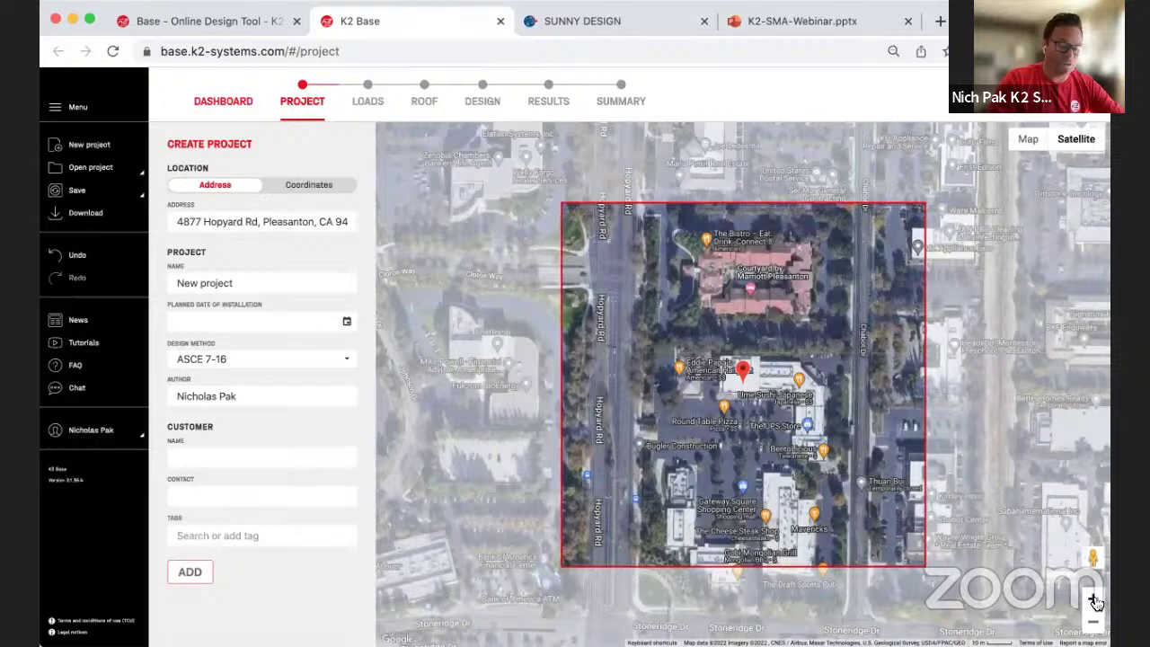
pyautogui.click(1093, 598)
pyautogui.click(1093, 598)
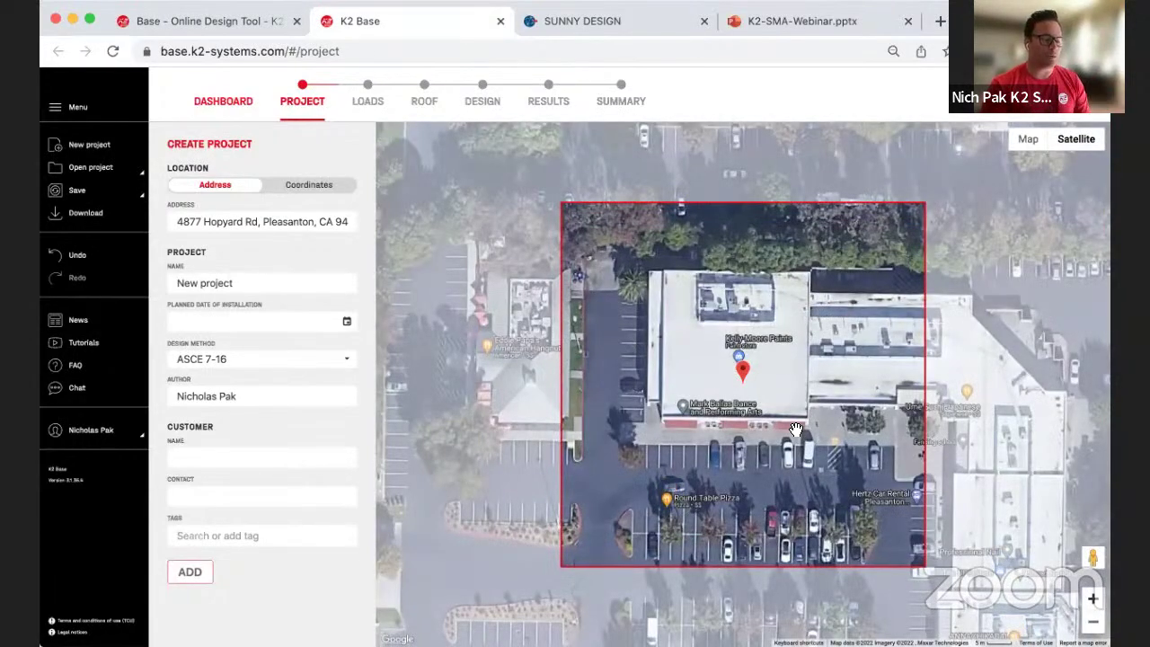
# Step: Rename the project to 'Paint Shop Bay Area 22 Degress'
pyautogui.click(270, 284)
pyautogui.press('BackSpace')
pyautogui.press('BackSpace')
pyautogui.press('BackSpace')
pyautogui.press('BackSpace')
pyautogui.press('BackSpace')
pyautogui.press('BackSpace')
pyautogui.press('BackSpace')
pyautogui.press('BackSpace')
pyautogui.press('BackSpace')
pyautogui.press('BackSpace')
pyautogui.press('BackSpace')
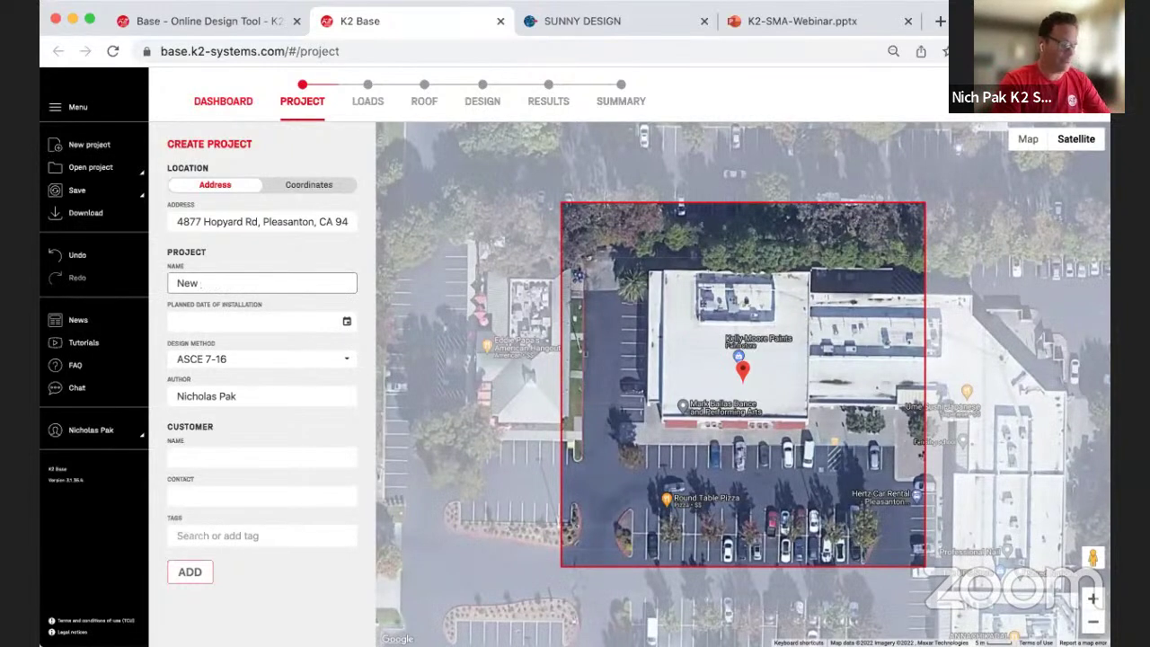
pyautogui.write('Oaint Sh')
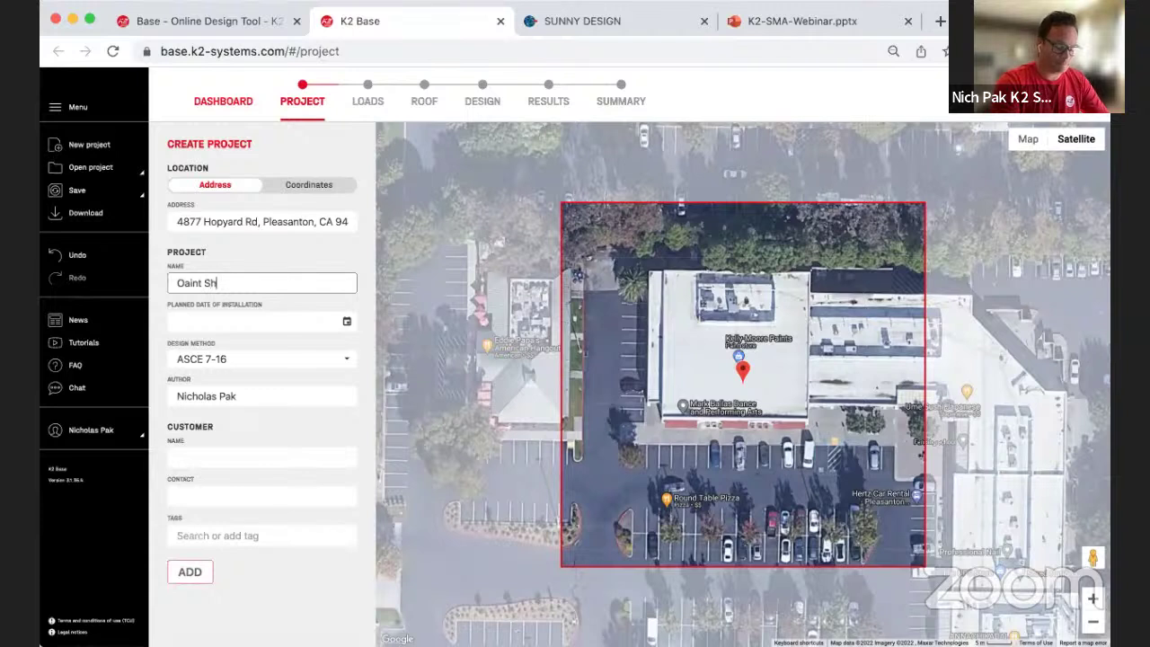
pyautogui.write('op Bay Area')
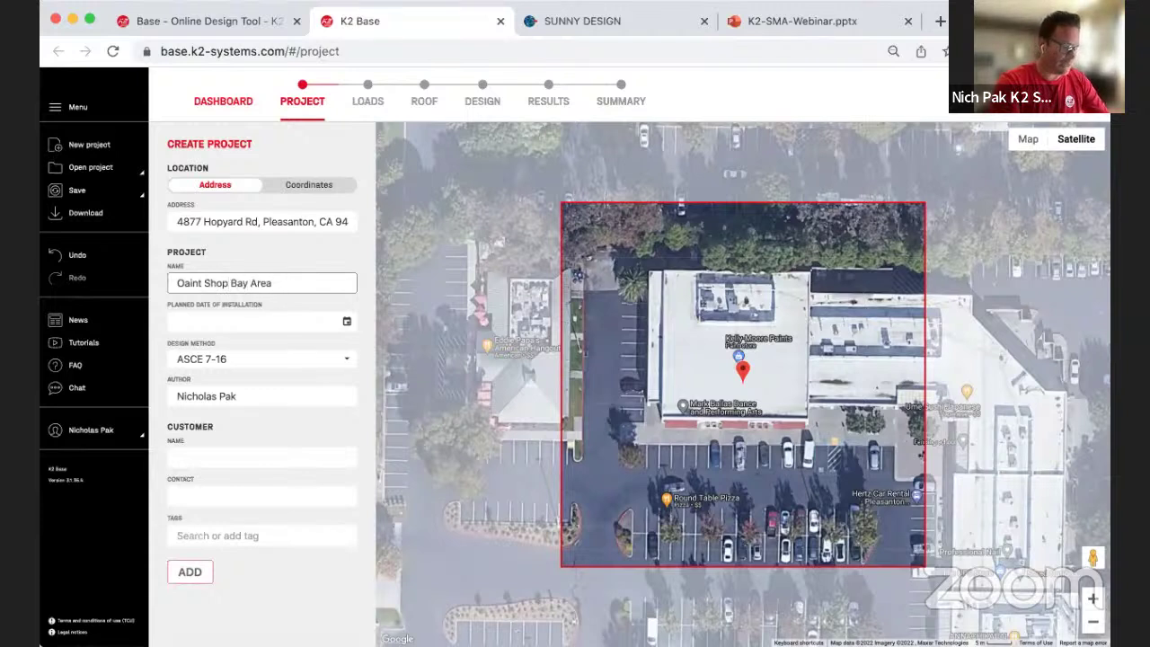
pyautogui.click(184, 282)
pyautogui.press('BackSpace')
pyautogui.write('P')
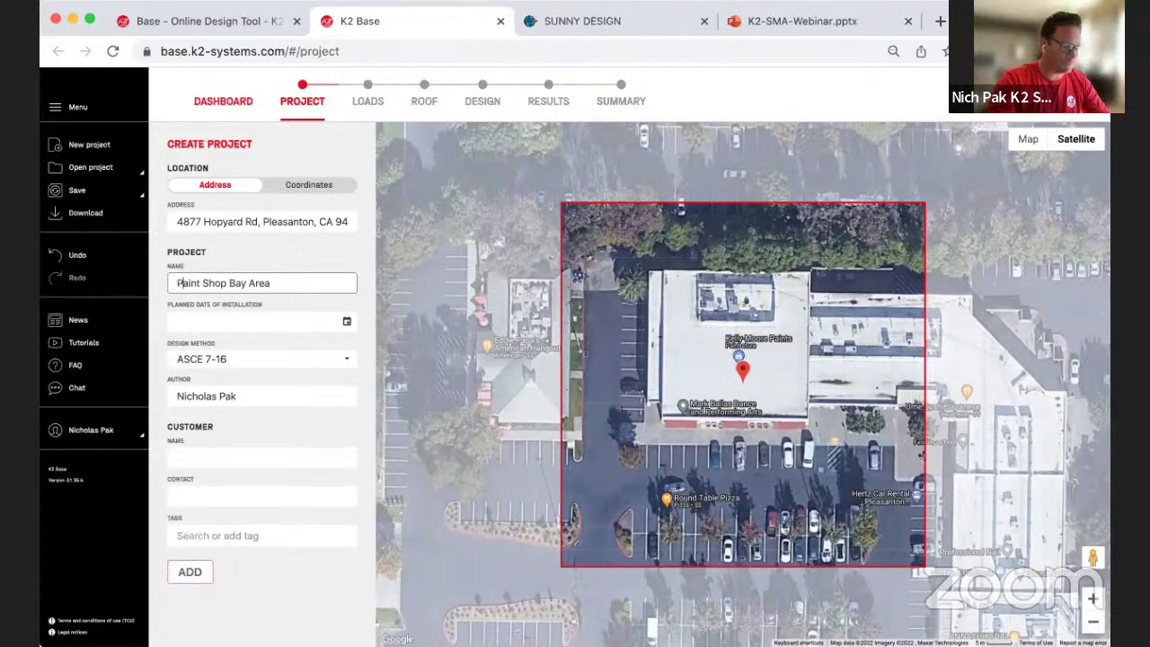
pyautogui.click(311, 280)
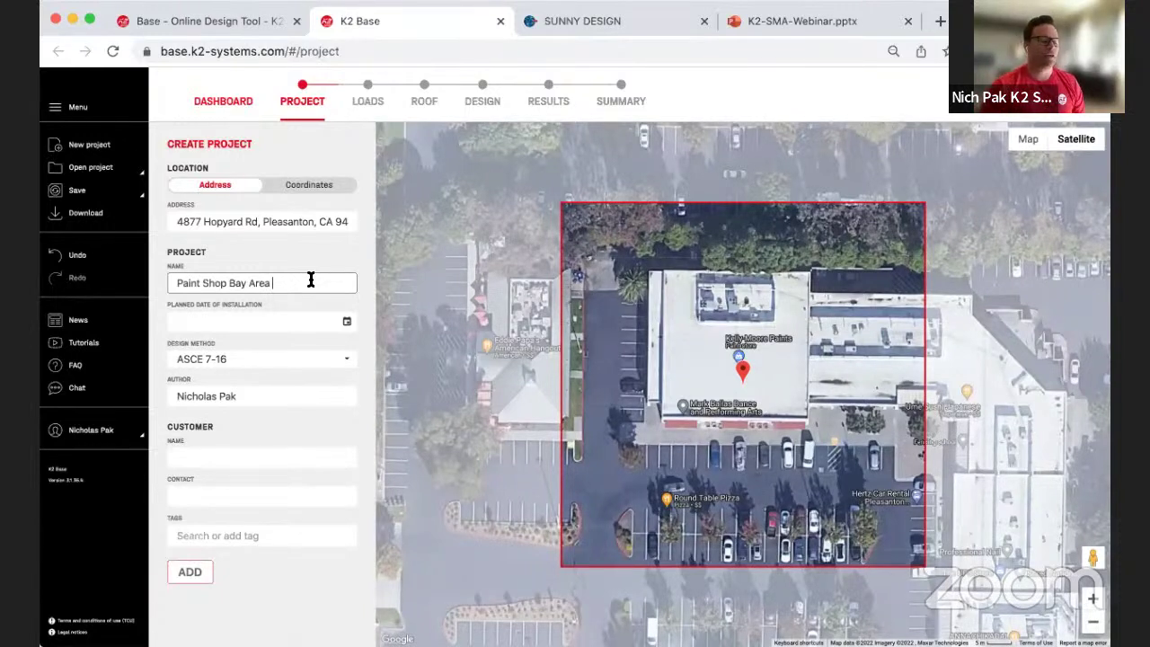
pyautogui.write('22 Degress')
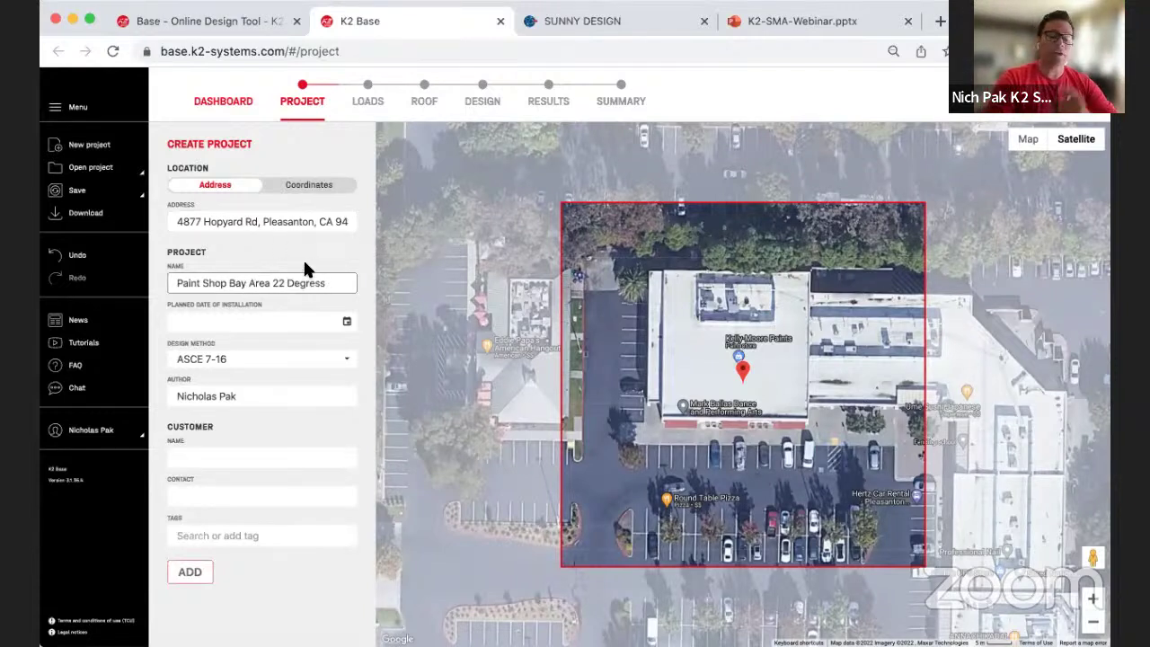
pyautogui.click(564, 23)
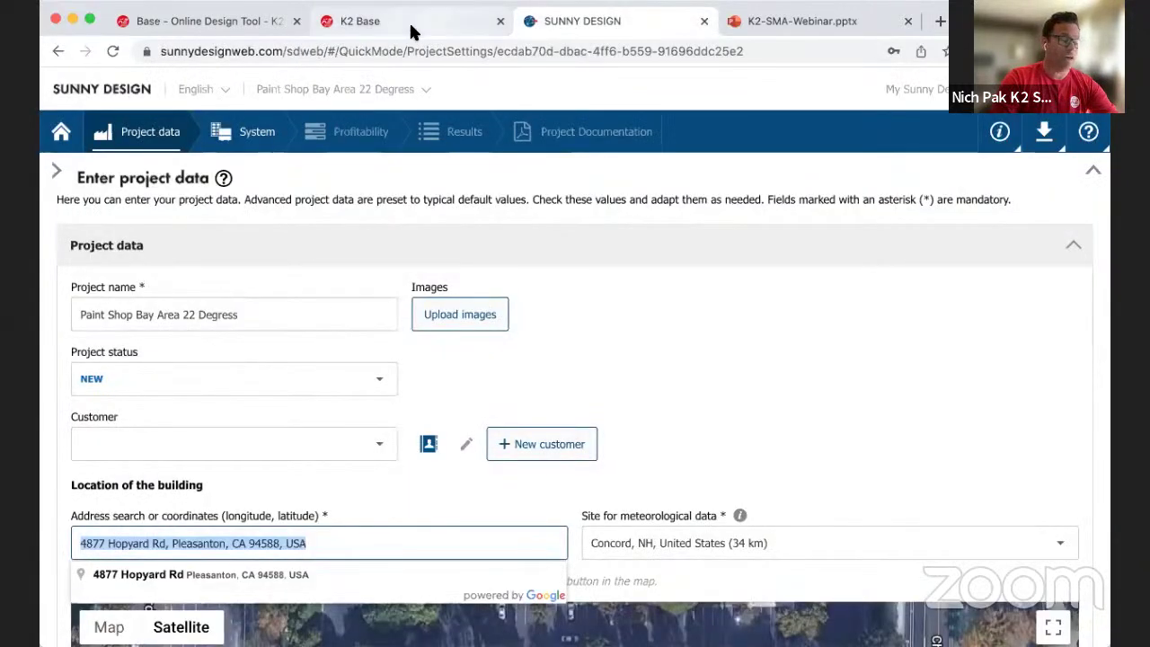
pyautogui.click(410, 29)
pyautogui.press('super+a')
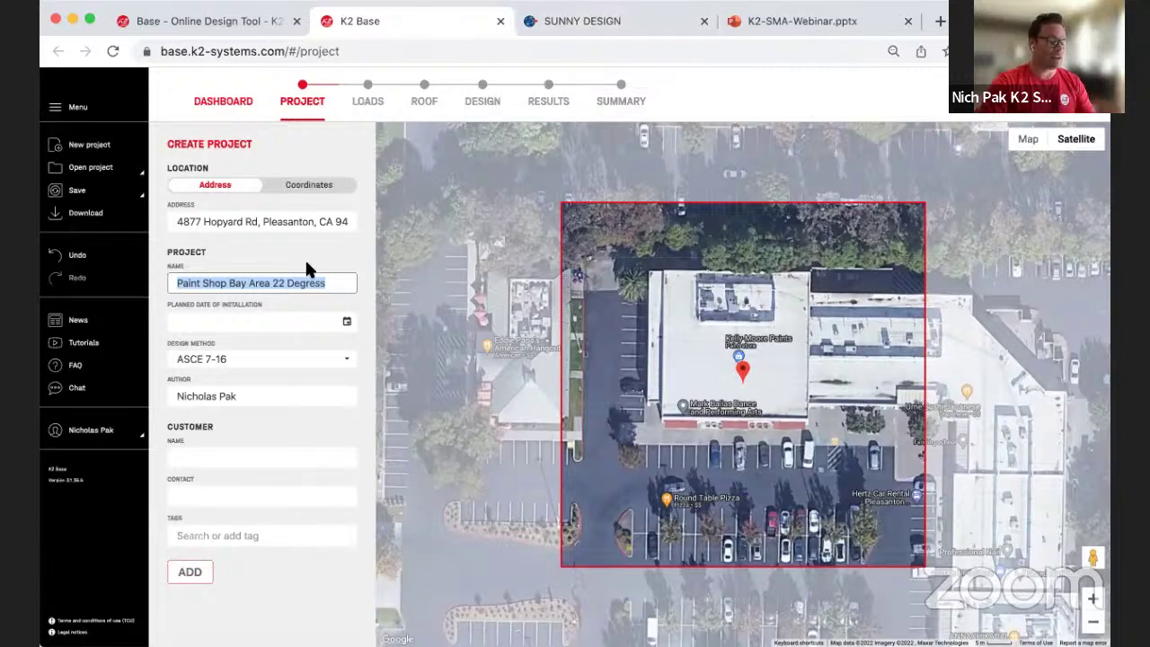
# Step: Select the project address and name fields to review them
pyautogui.click(270, 219)
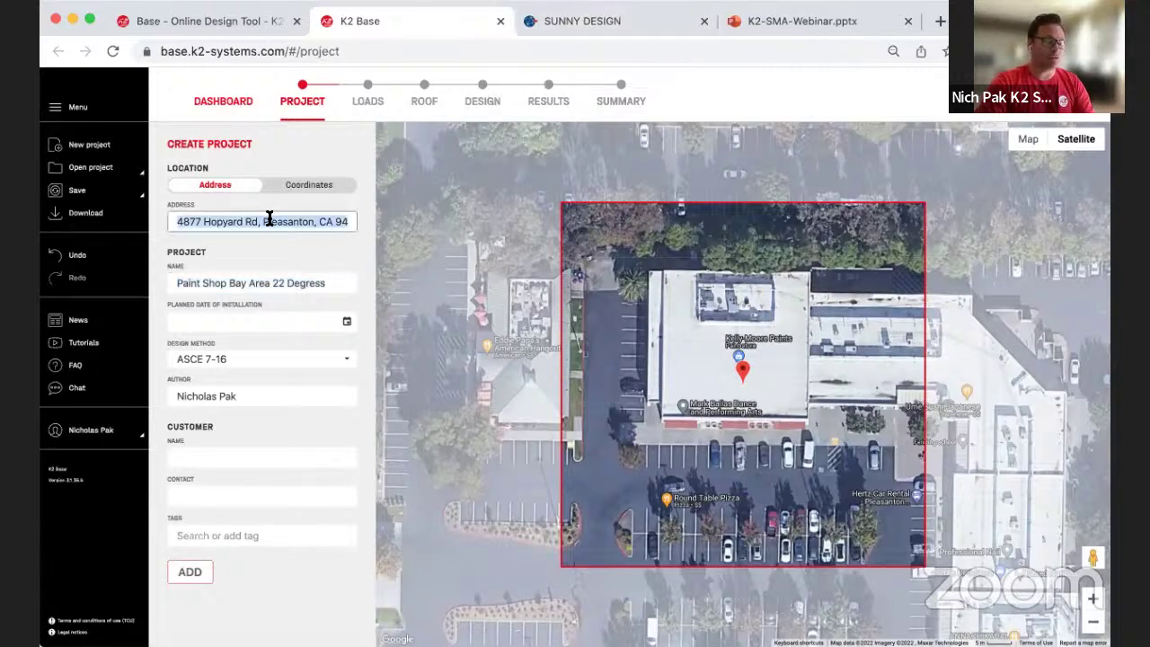
pyautogui.click(267, 281)
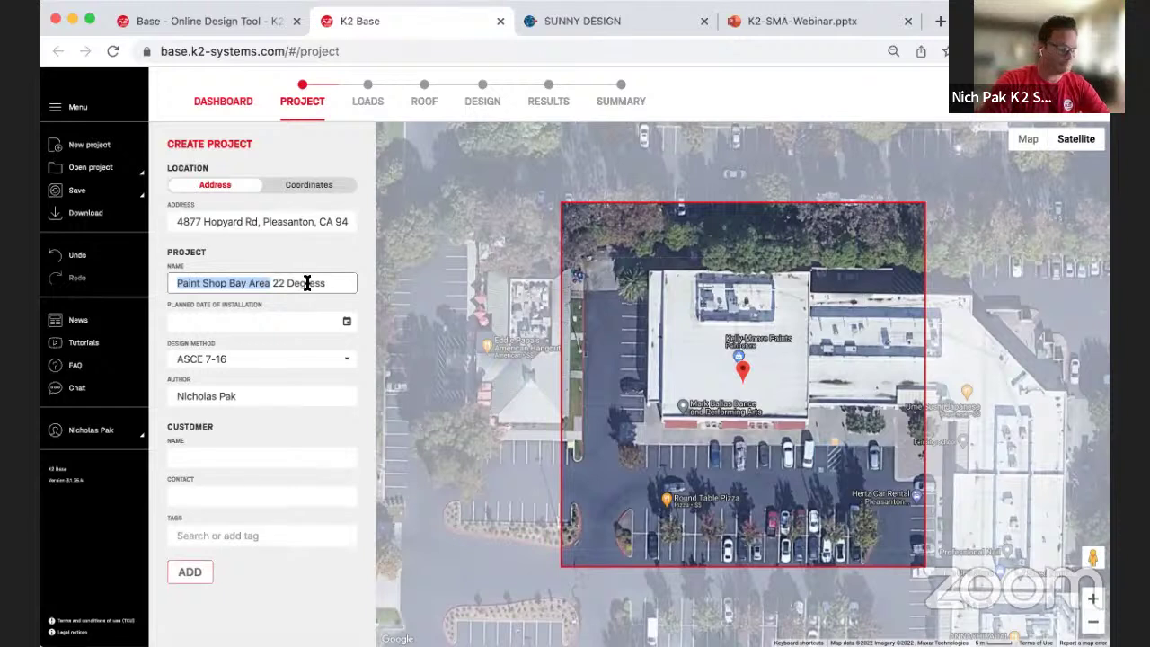
pyautogui.tripleClick(307, 283)
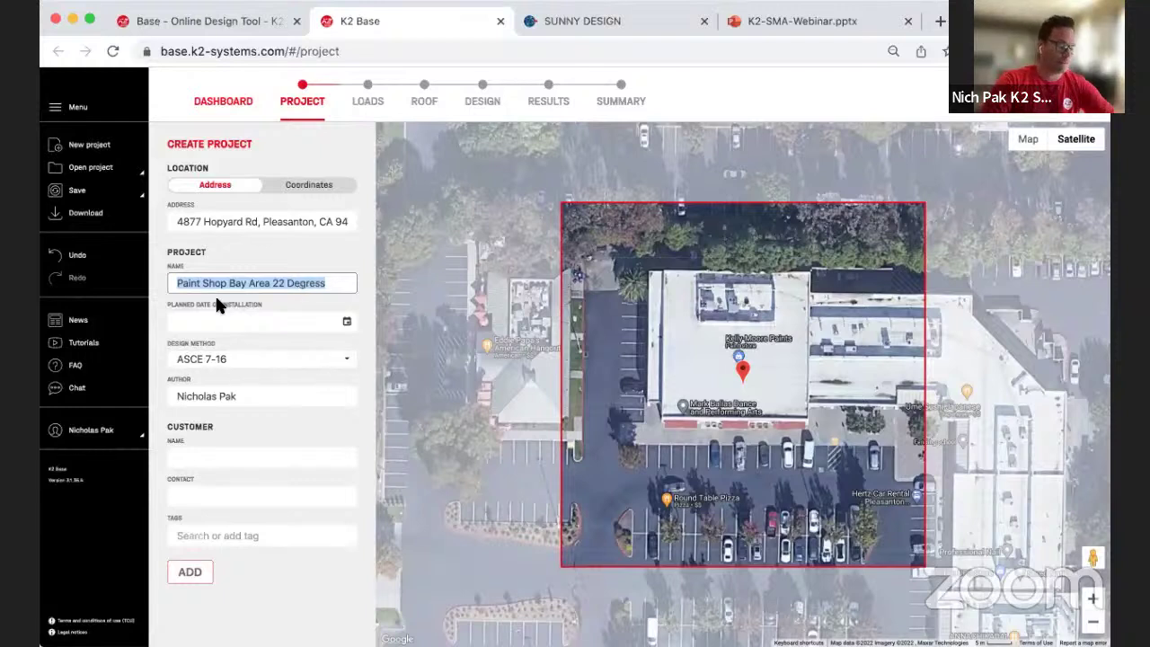
# Step: Set the planned installation date to 8/31/2022 and check the design method options
pyautogui.click(297, 330)
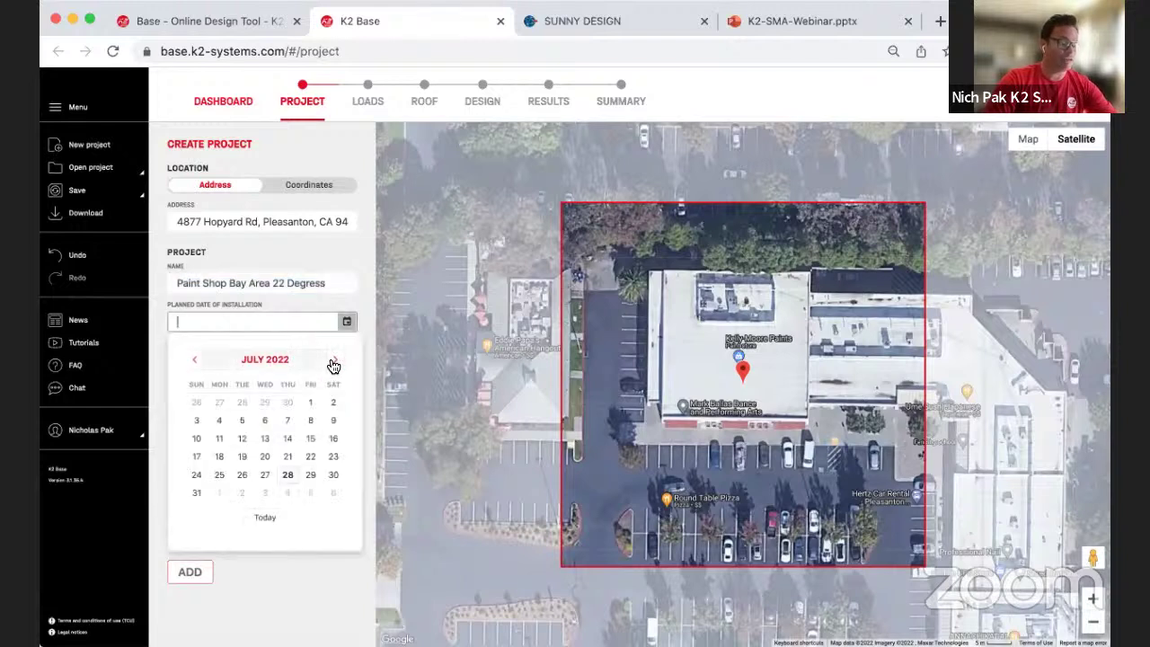
pyautogui.click(332, 361)
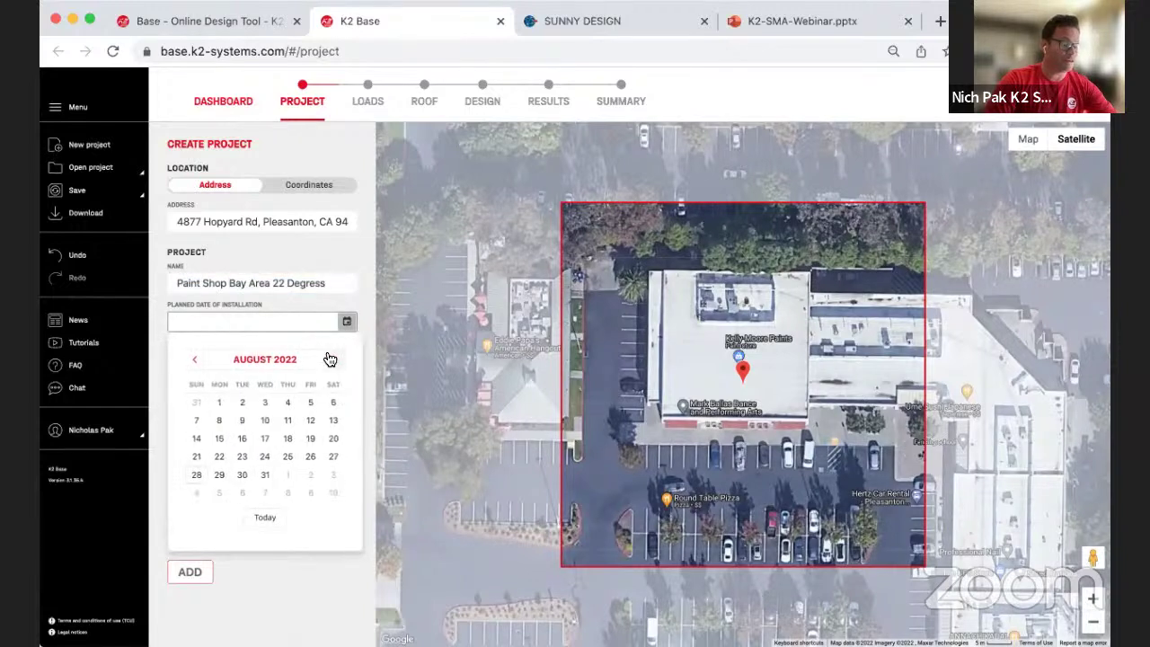
pyautogui.click(265, 477)
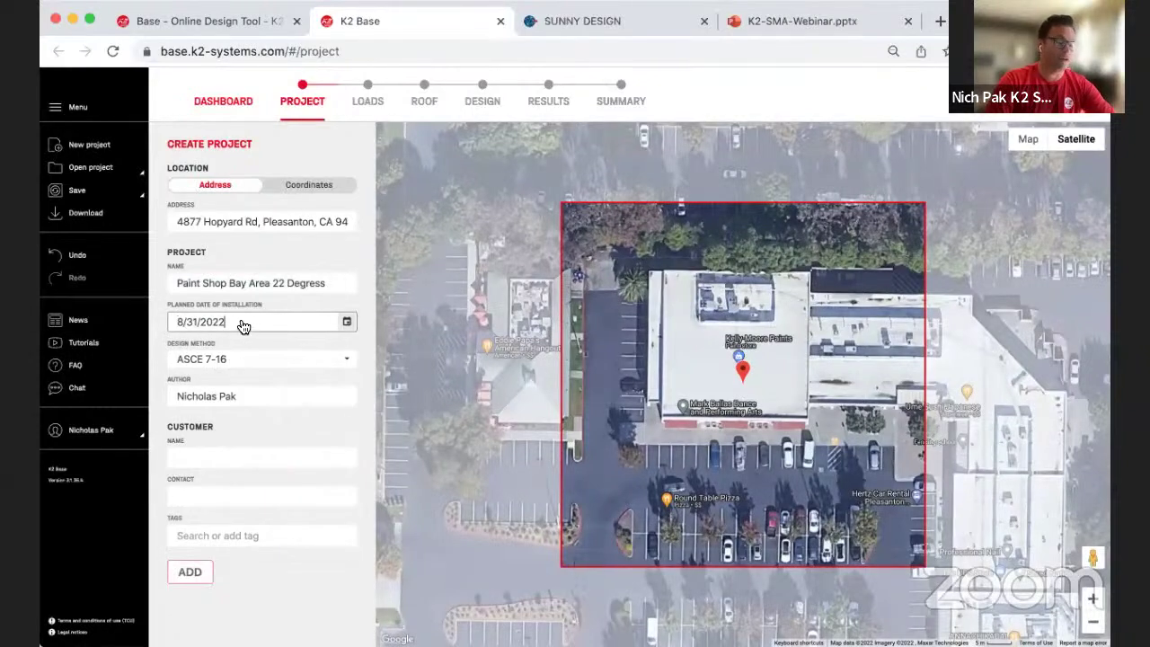
pyautogui.click(278, 364)
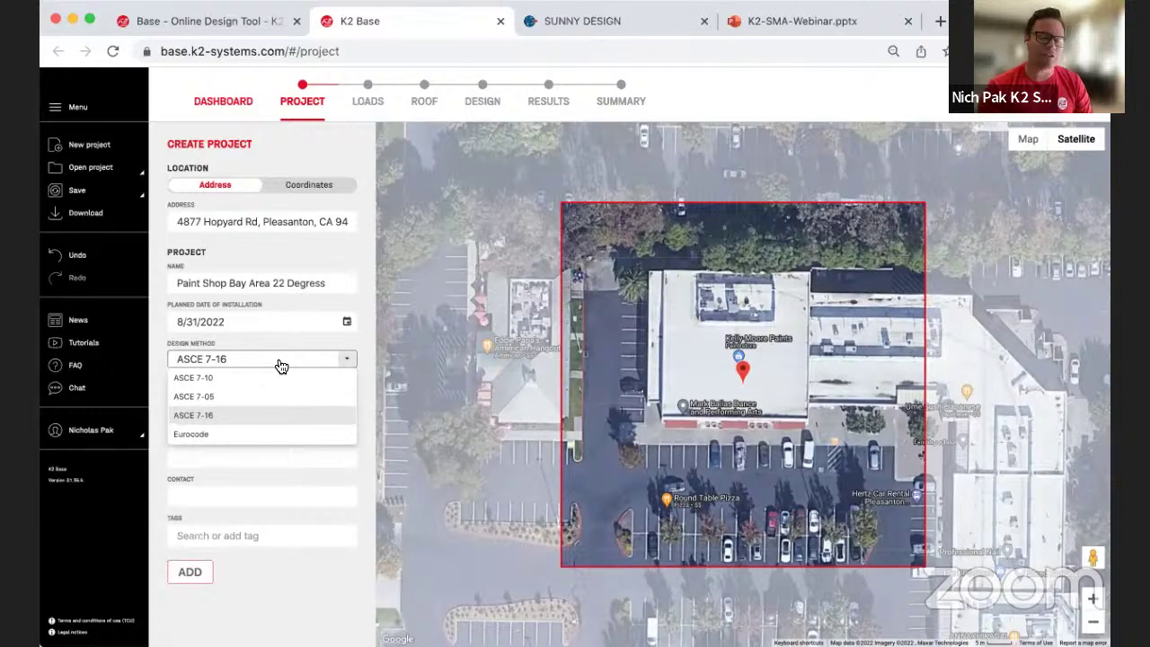
# Step: Keep ASCE 7-16 as the design method and confirm the 8/31/2022 installation date
pyautogui.click(199, 415)
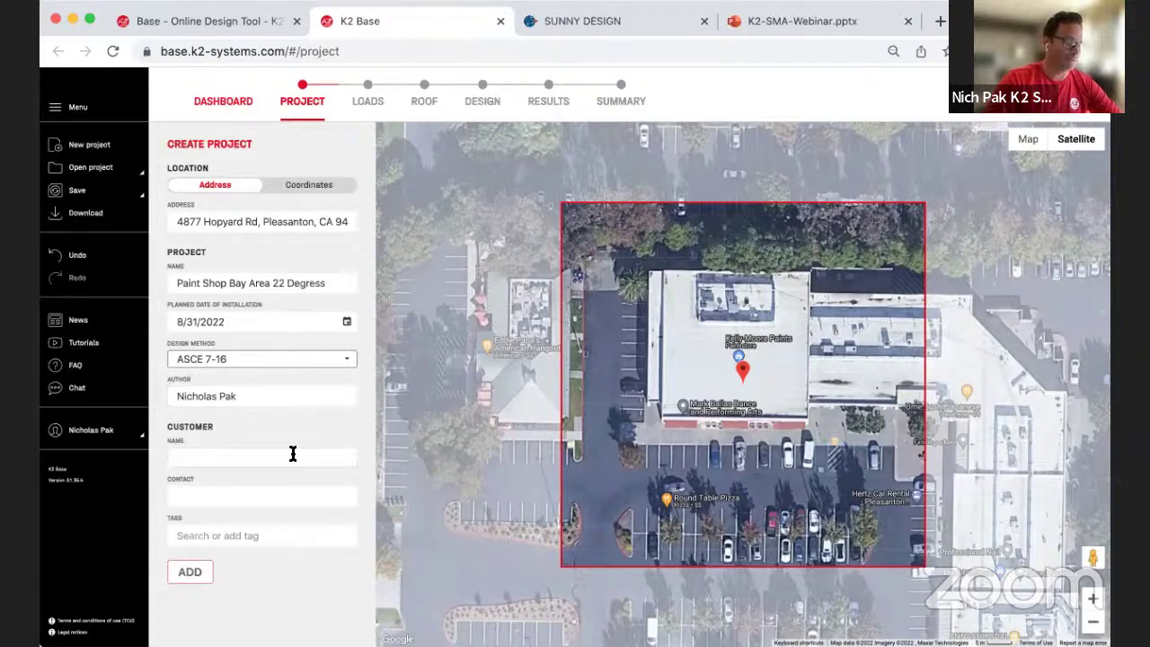
pyautogui.click(249, 221)
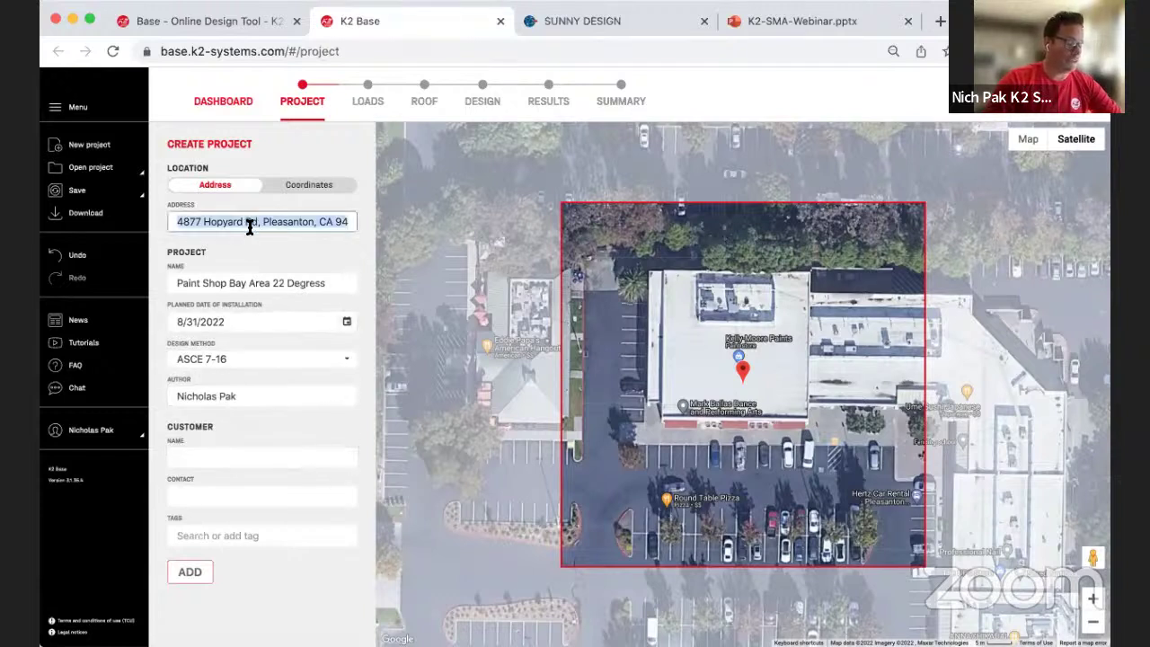
pyautogui.click(266, 282)
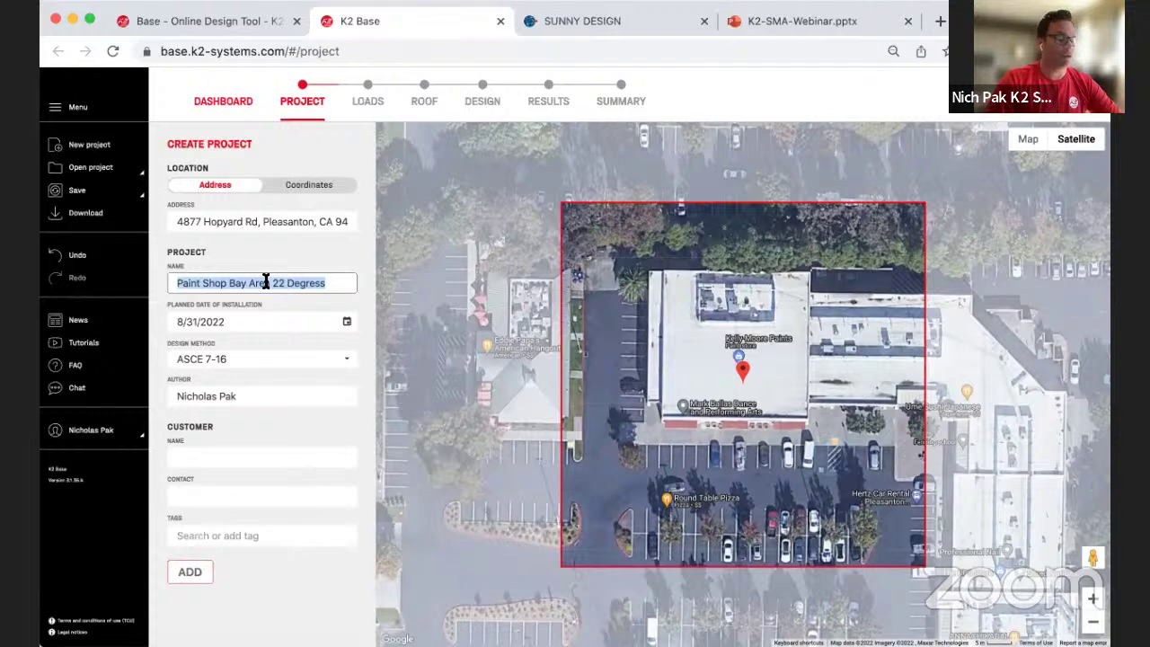
pyautogui.click(243, 321)
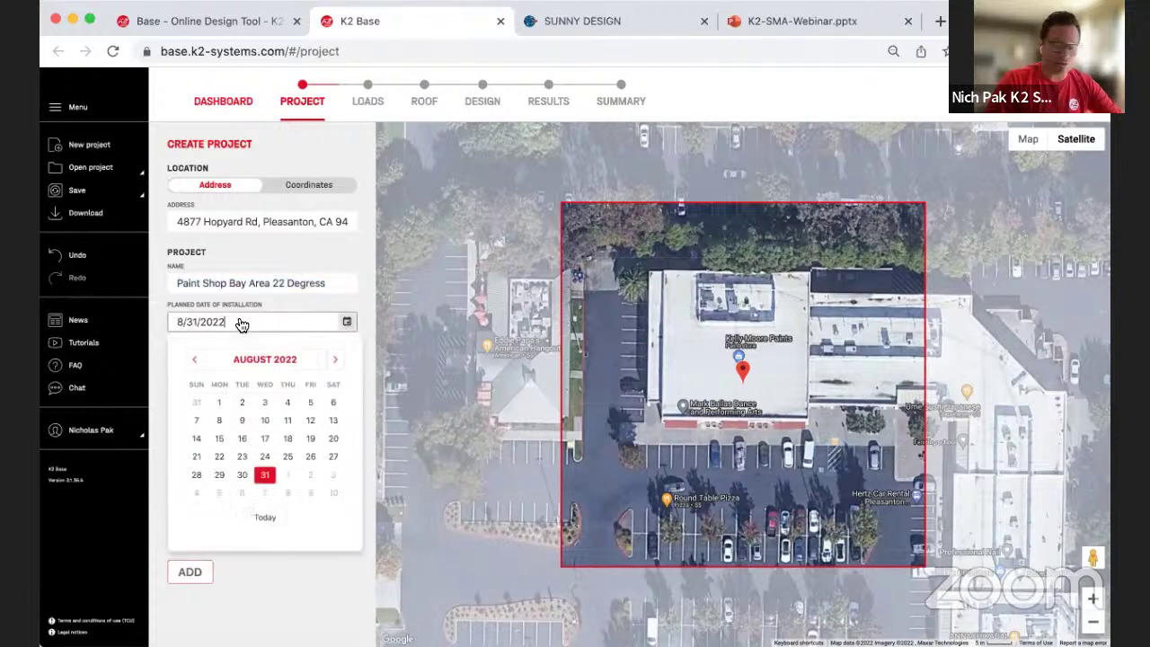
pyautogui.click(241, 323)
# Step: Enter the customer's name and phone number and tag the project 2022 Pleasanton
pyautogui.click(253, 457)
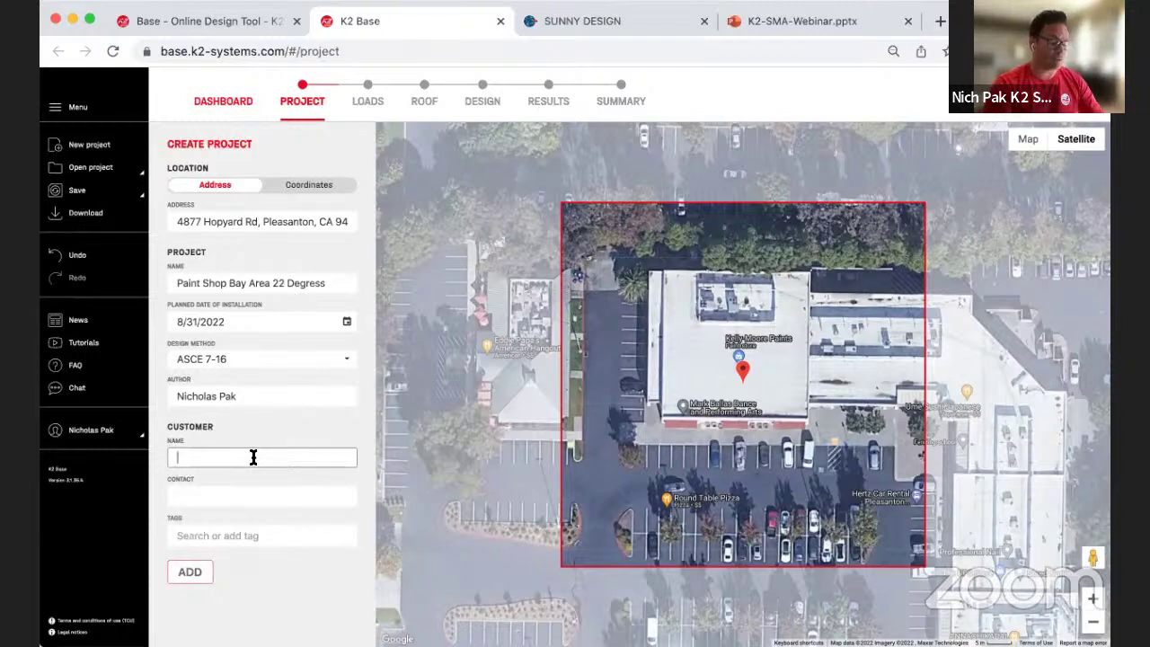
pyautogui.write('Stan')
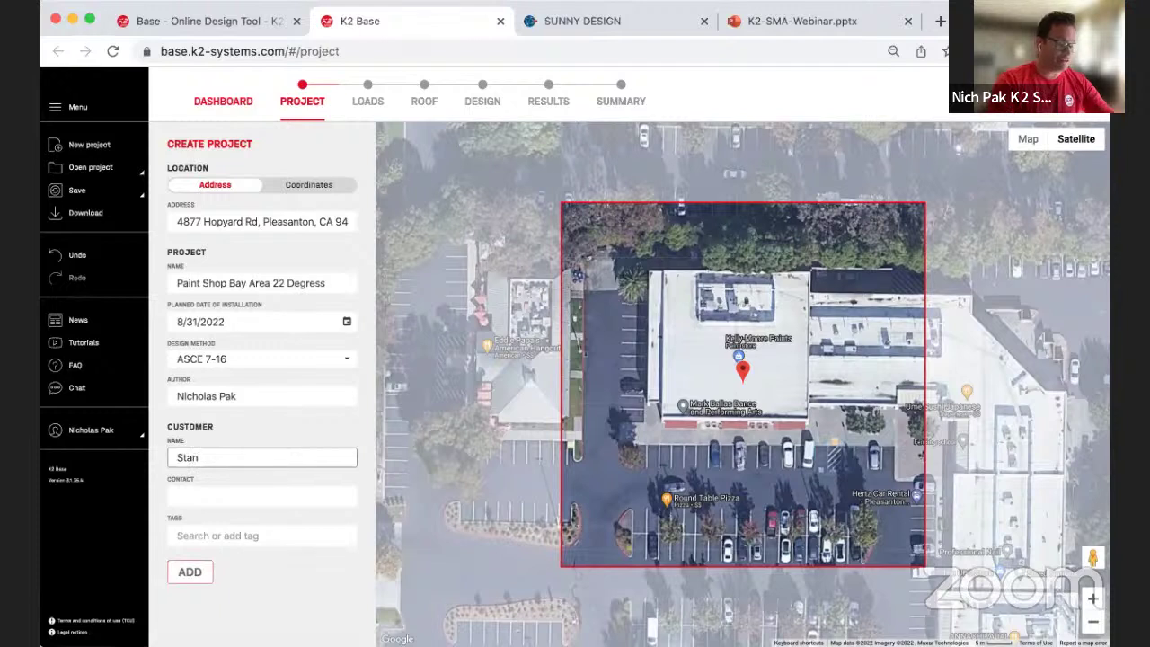
pyautogui.click(246, 496)
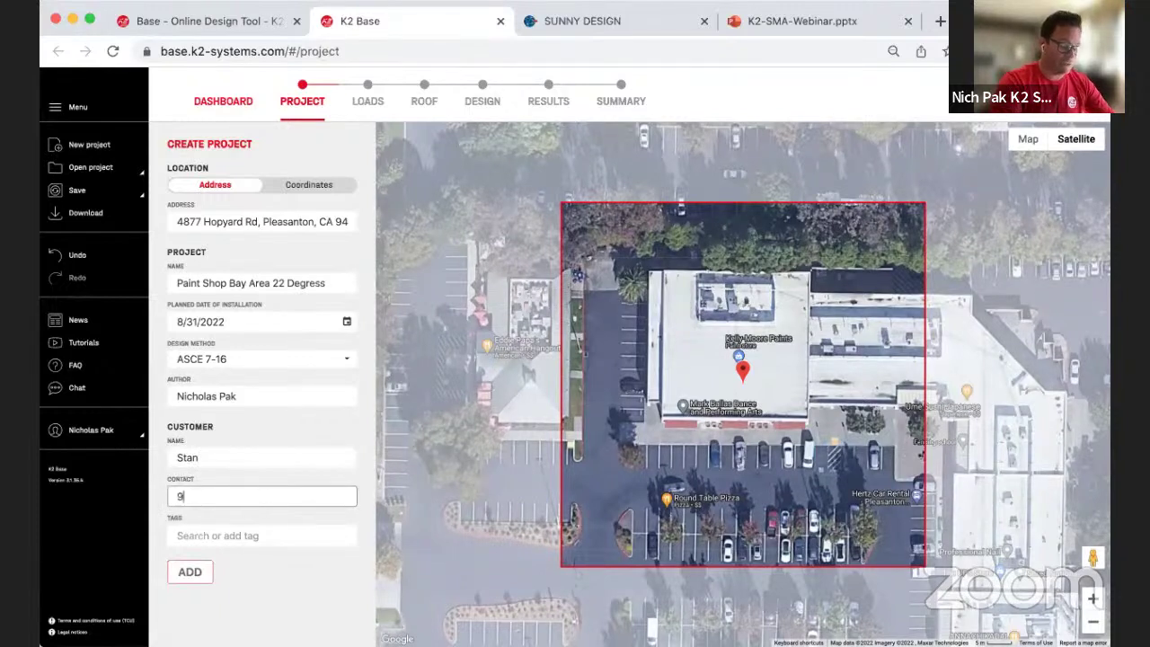
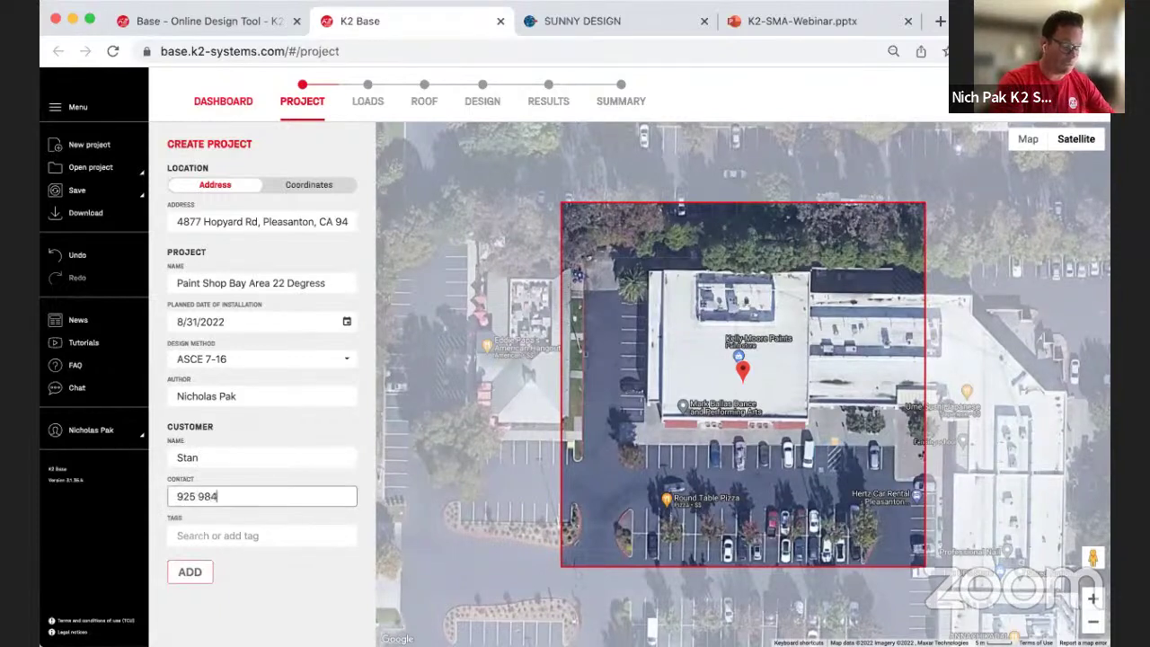
pyautogui.click(252, 538)
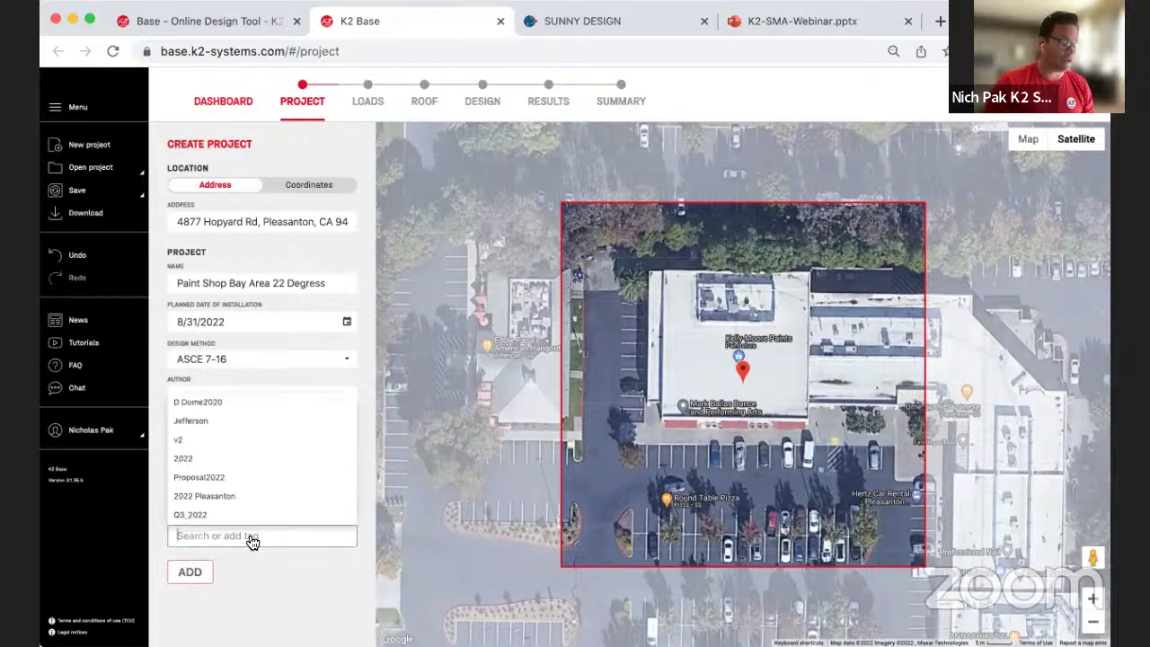
pyautogui.click(215, 500)
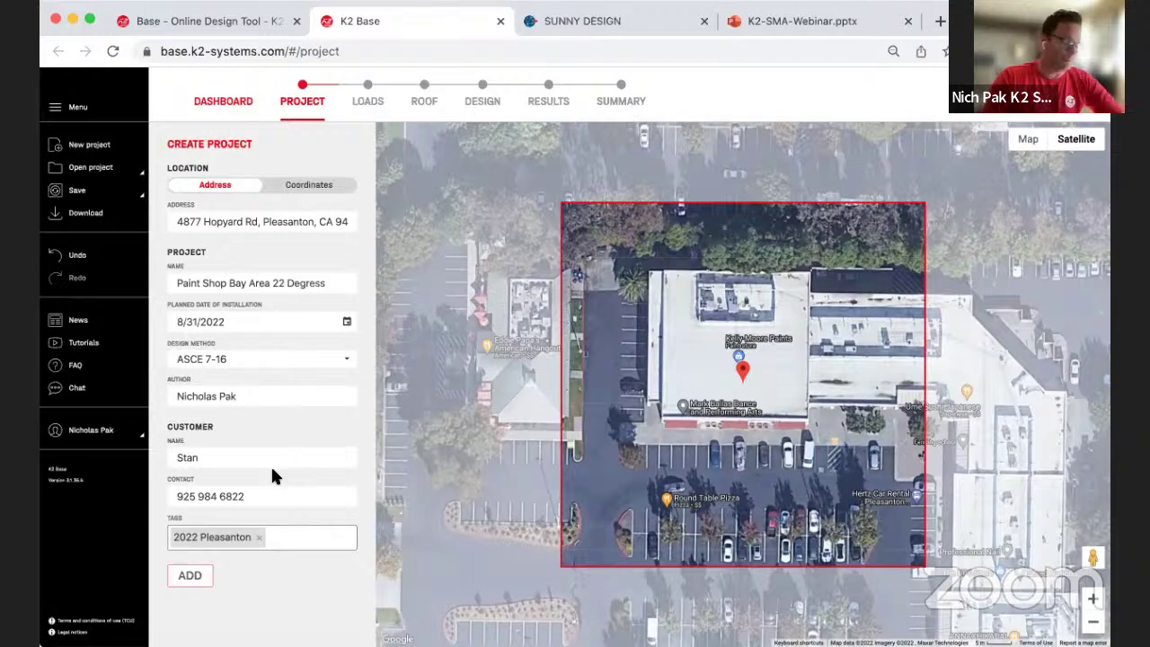
# Step: Create the project, dismiss the ground snow load notice, and check the wind exposure choices
pyautogui.click(193, 573)
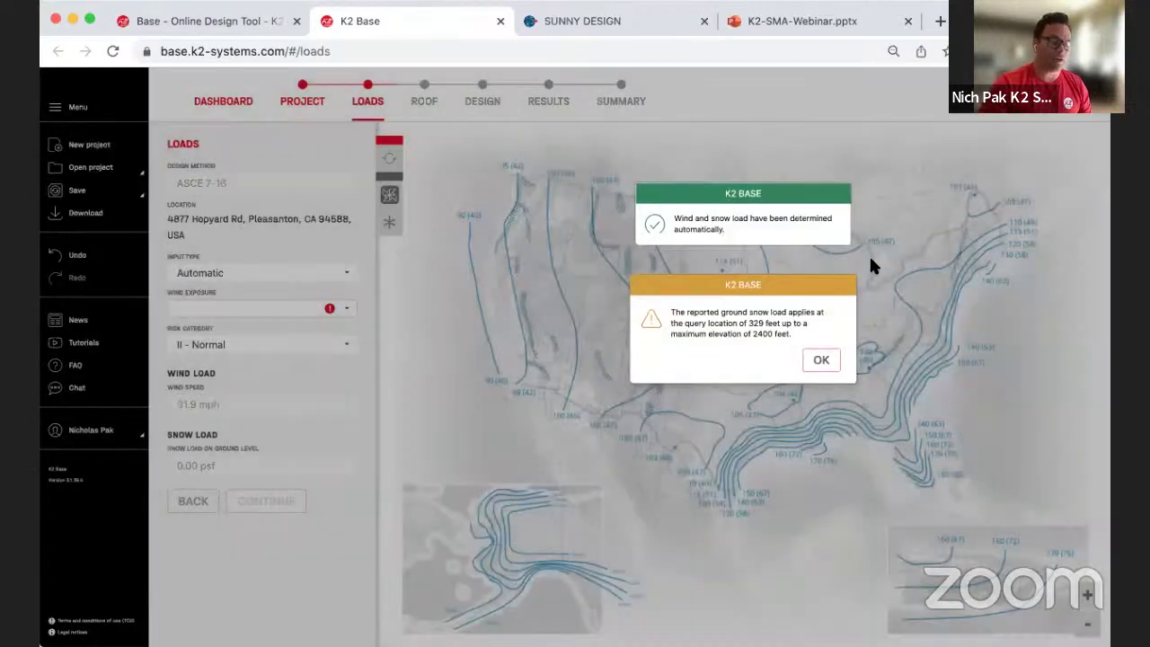
pyautogui.click(821, 359)
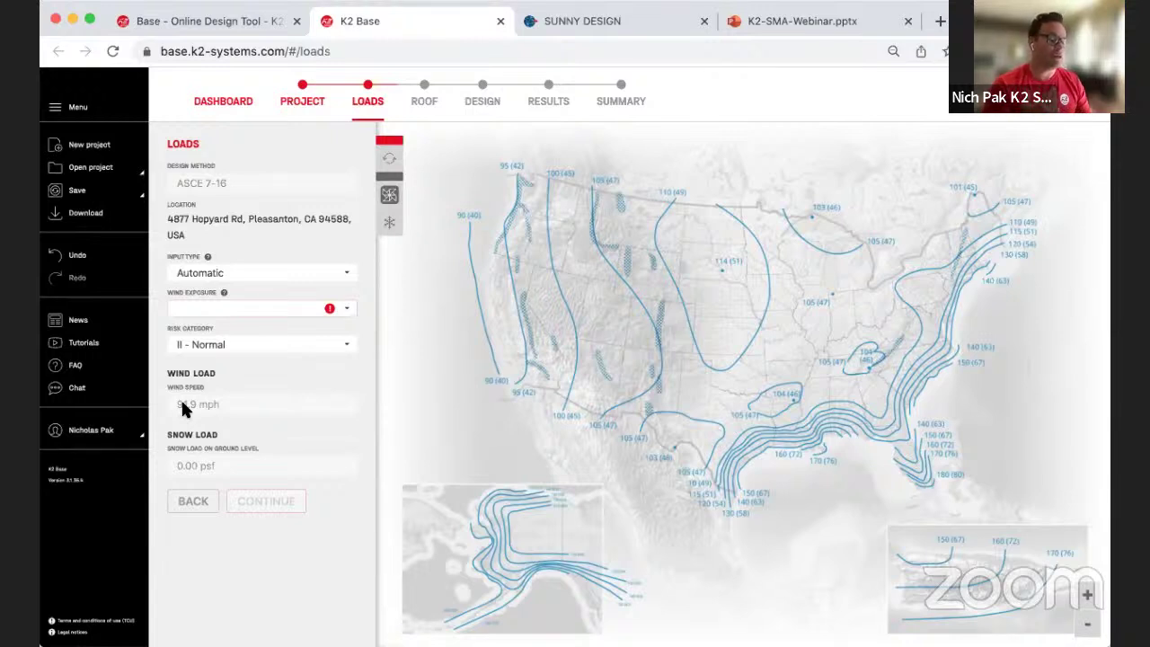
pyautogui.click(347, 312)
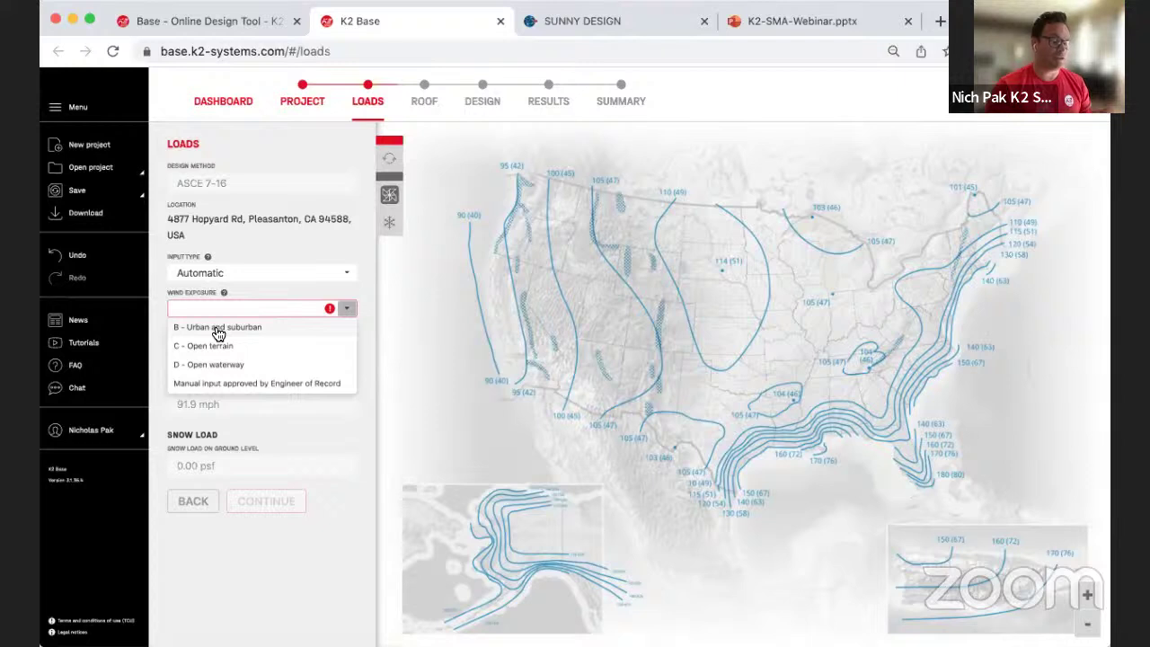
# Step: Choose wind exposure 'B - Urban and suburban' and continue to the Roof step
pyautogui.click(217, 334)
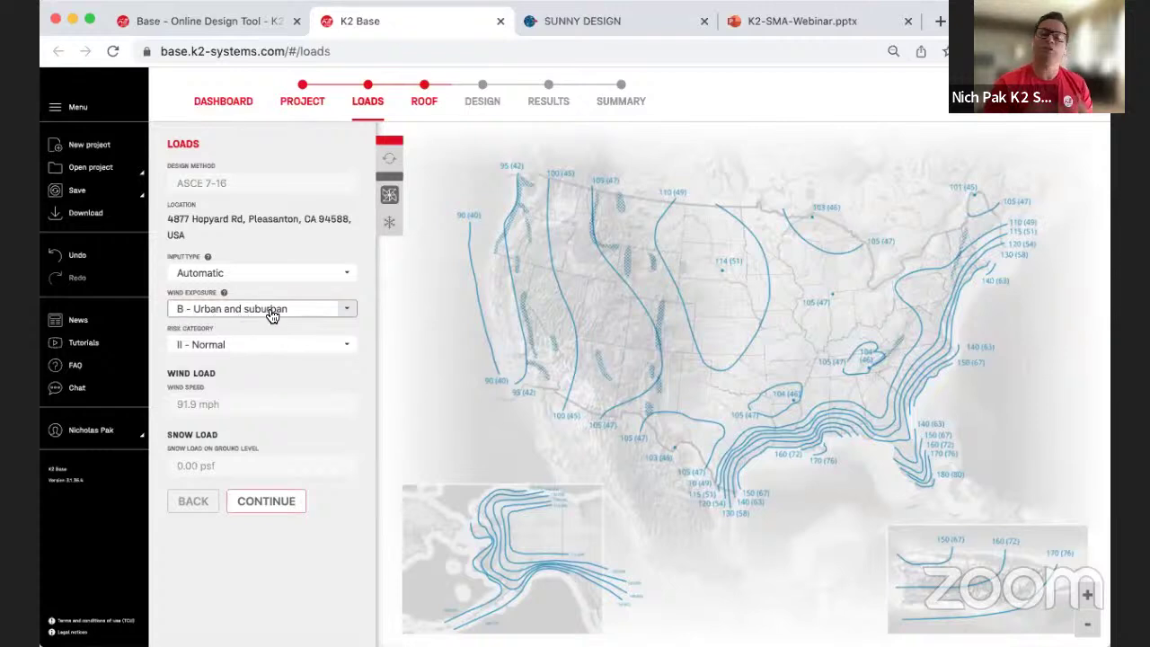
pyautogui.click(270, 505)
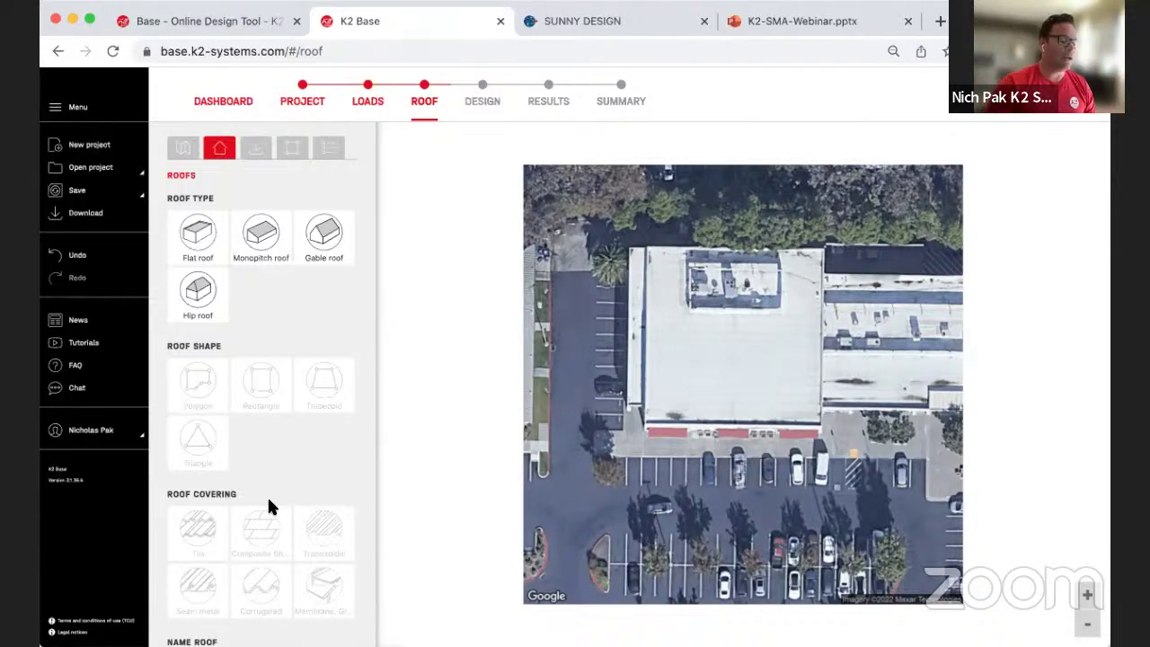
# Step: Choose the Flat roof type and Rectangle shape for Roof 1
pyautogui.click(194, 246)
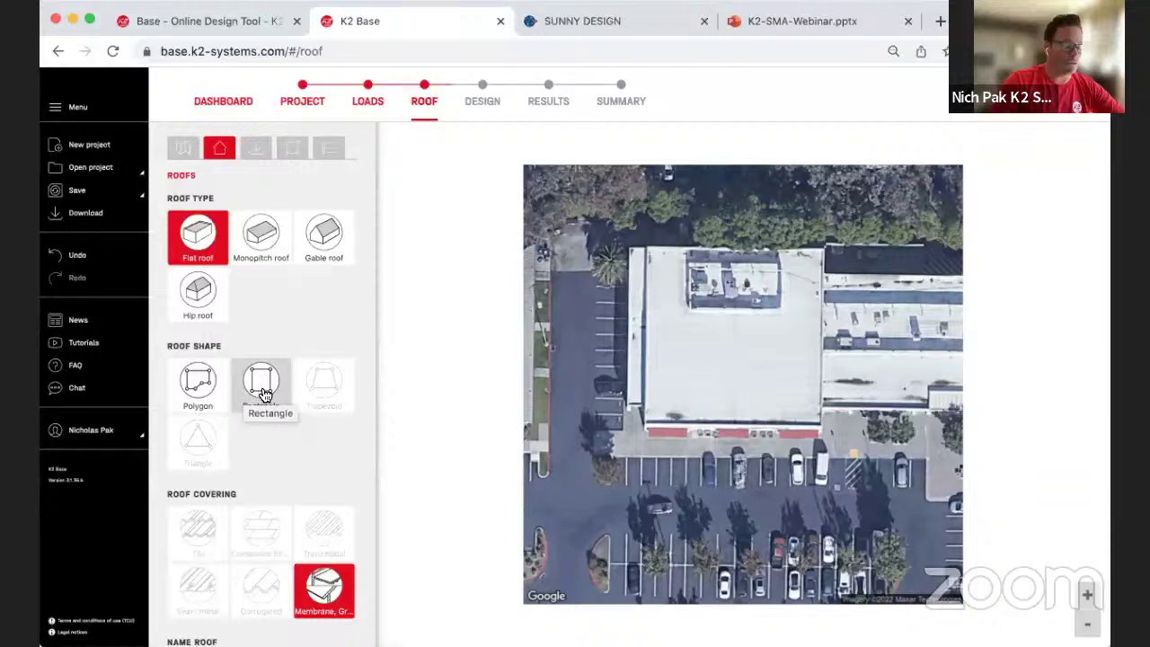
pyautogui.click(263, 395)
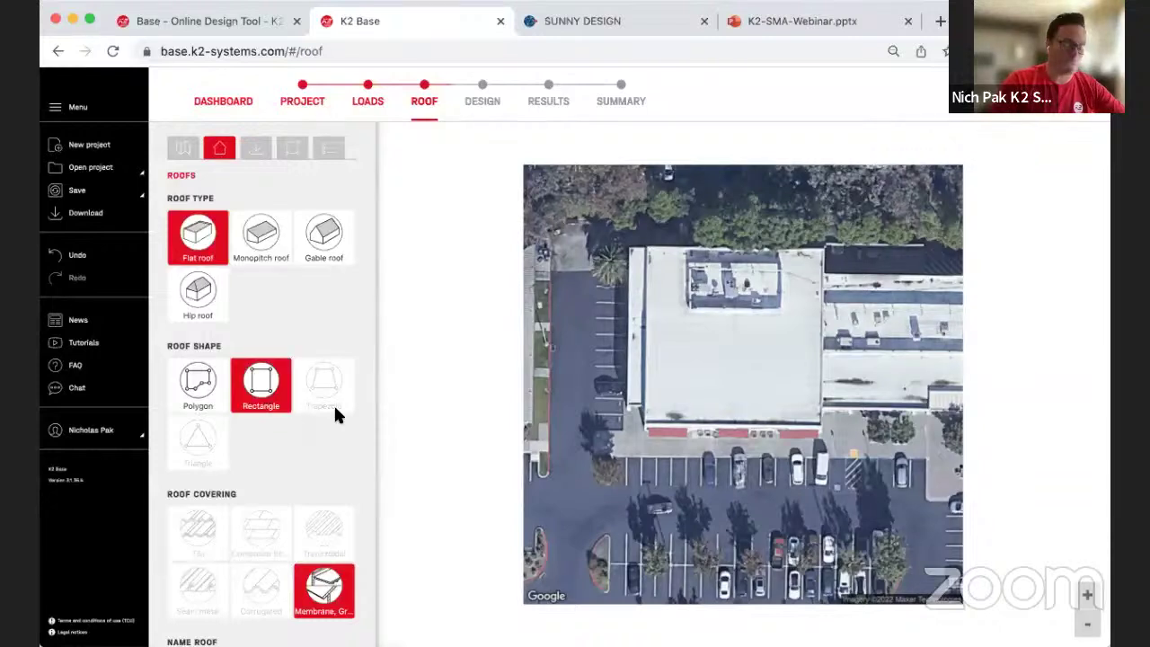
pyautogui.scroll(-2, 303, 463)
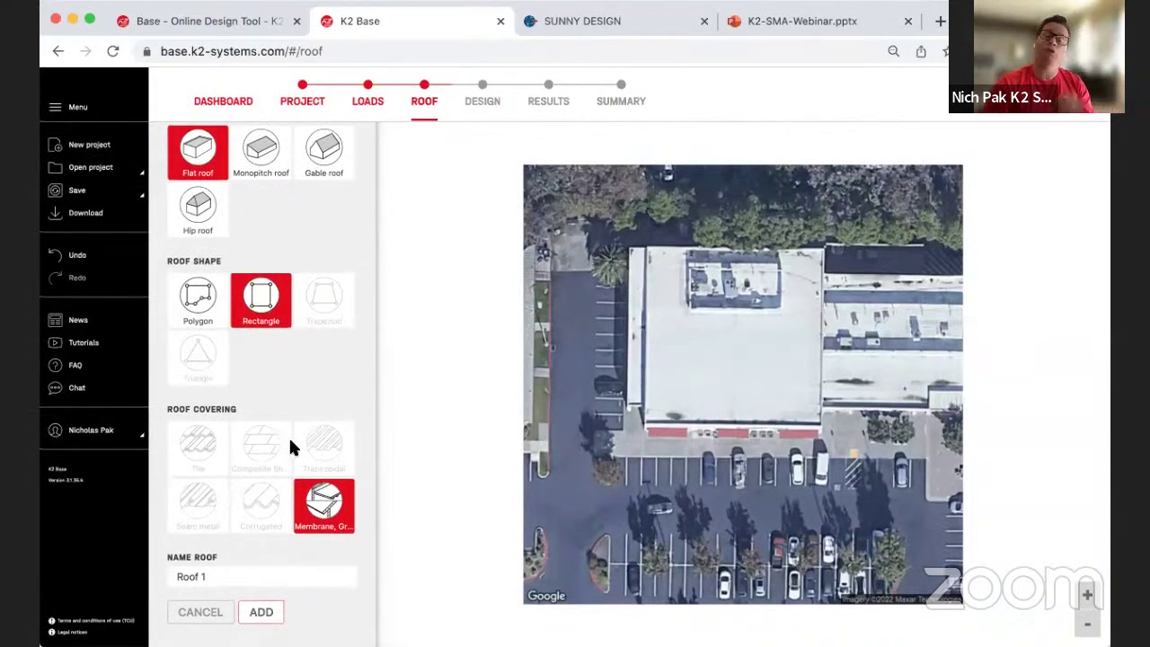
pyautogui.scroll(-1, 297, 539)
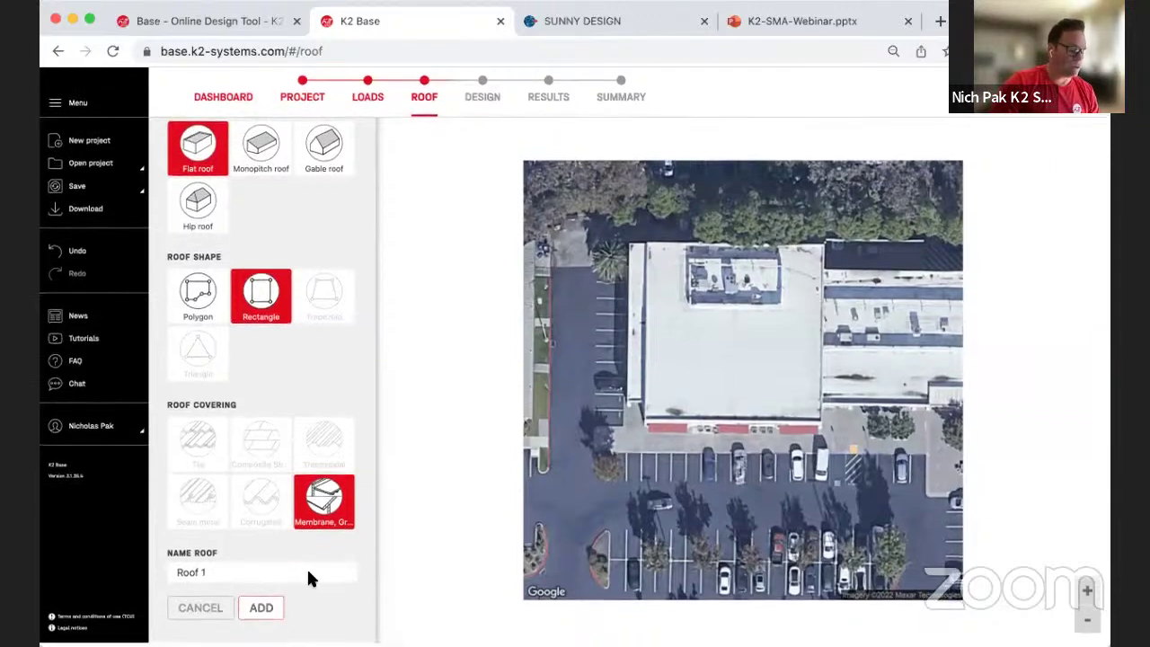
pyautogui.scroll(1, 570, 108)
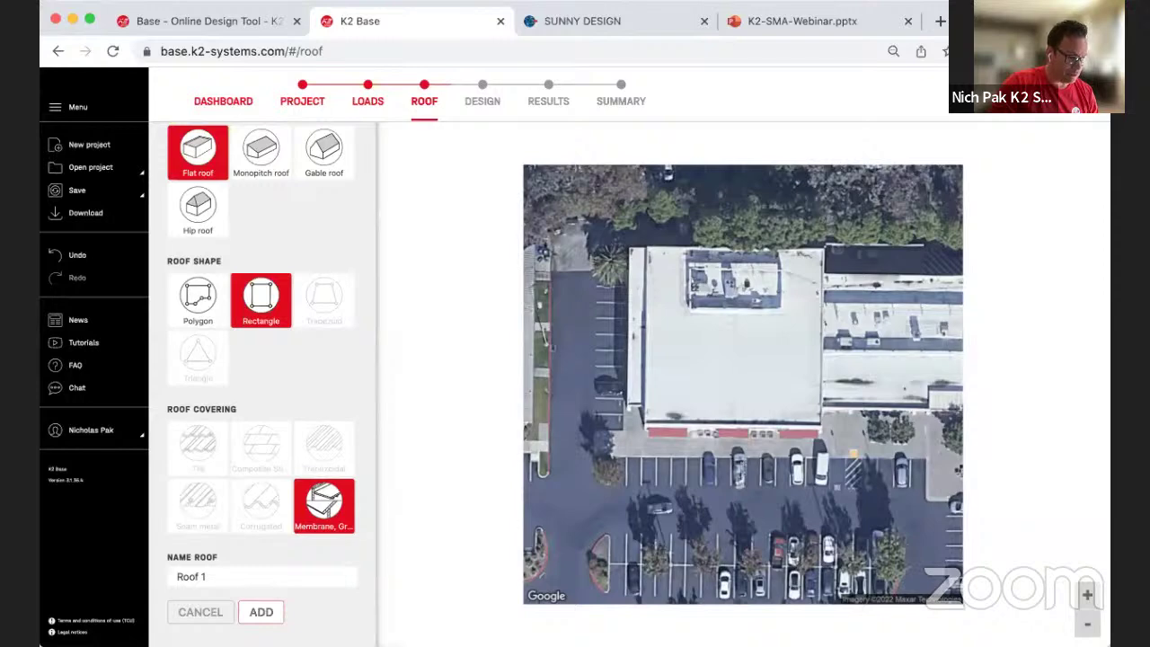
# Step: Add Roof 1 and trace it from three corners as a 98.0 × 62.1 ft rectangle
pyautogui.click(260, 612)
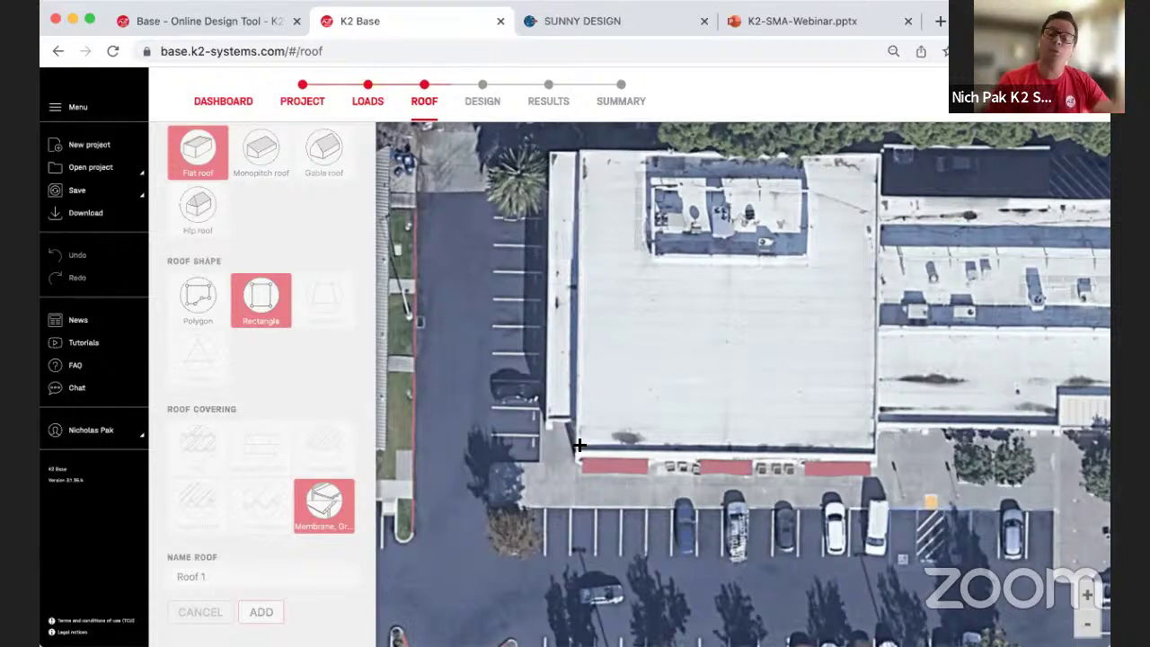
pyautogui.click(581, 449)
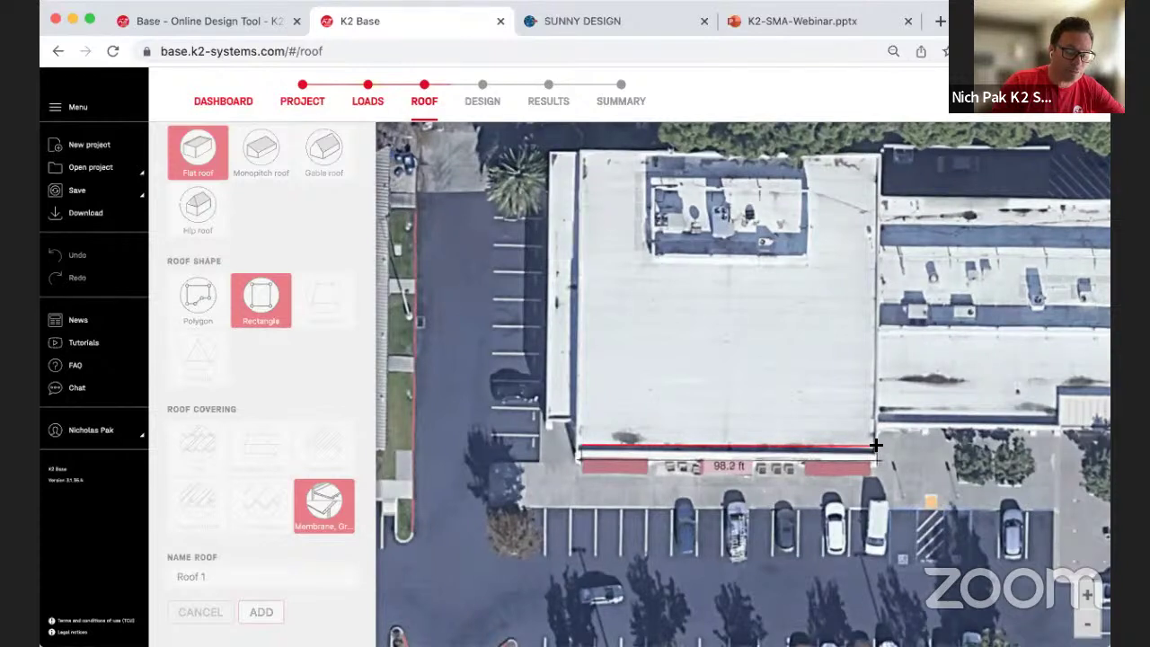
pyautogui.click(872, 444)
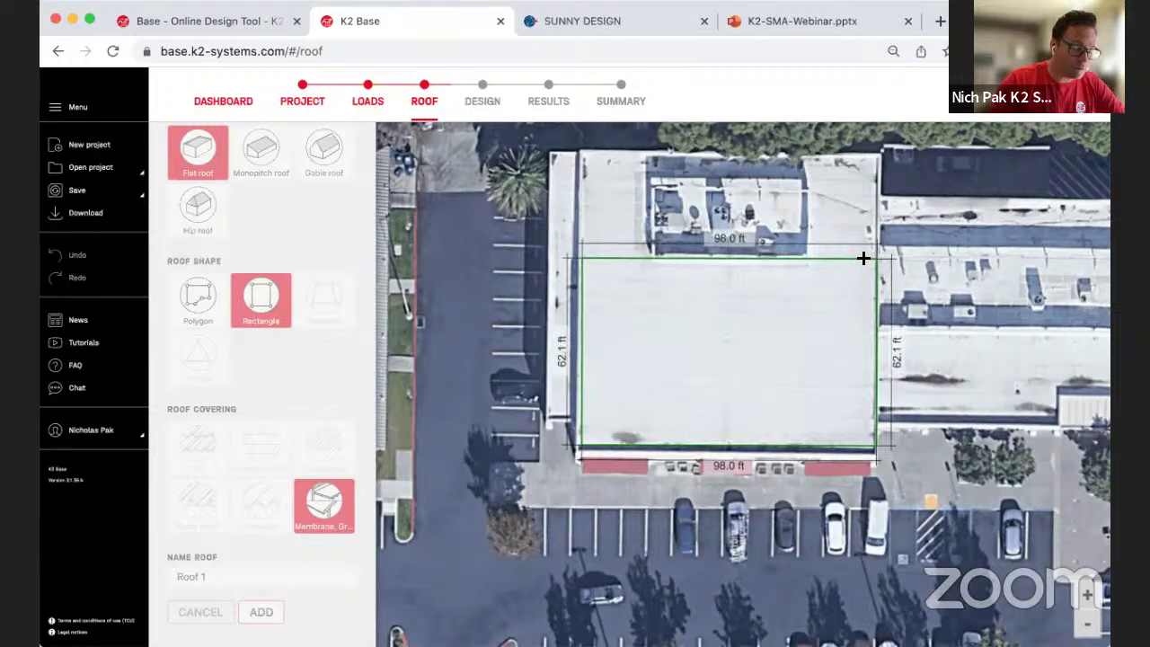
pyautogui.click(863, 258)
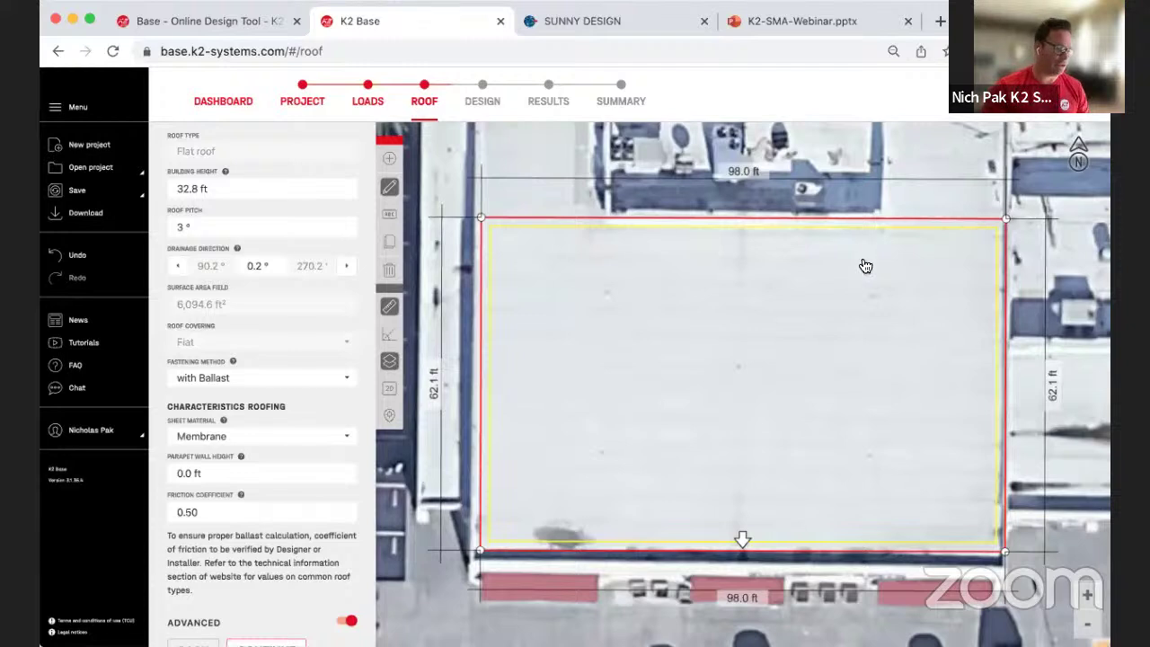
# Step: Set Roof 1's building height to 30.0 ft
pyautogui.scroll(2, 235, 194)
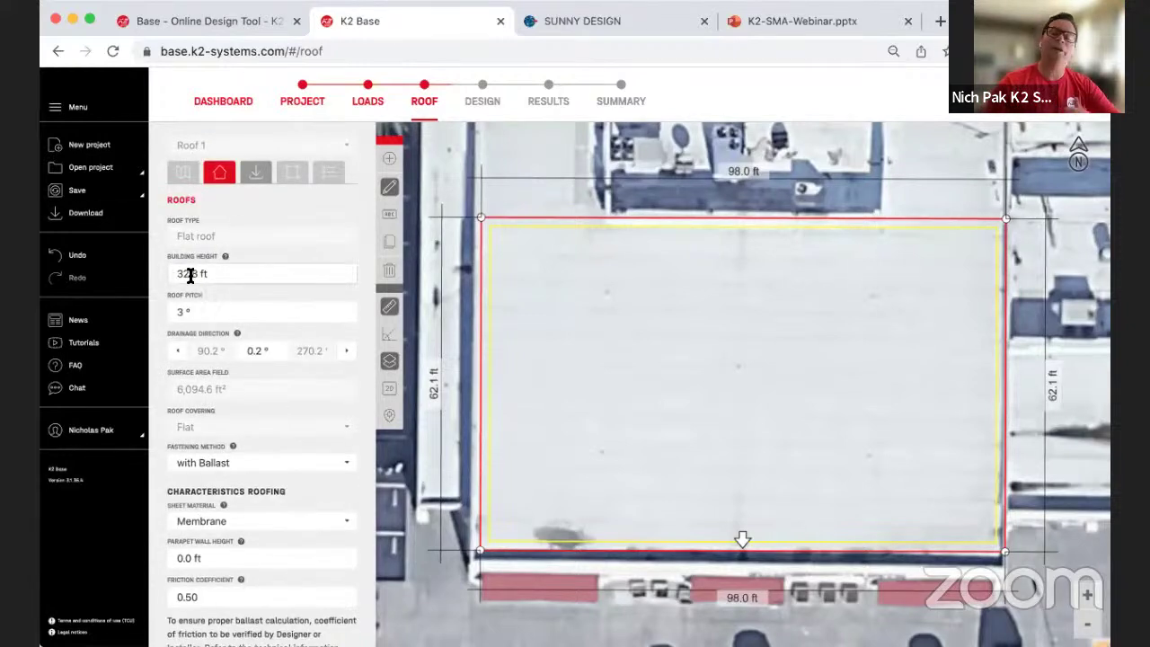
pyautogui.moveTo(180, 274); pyautogui.dragTo(197, 274)
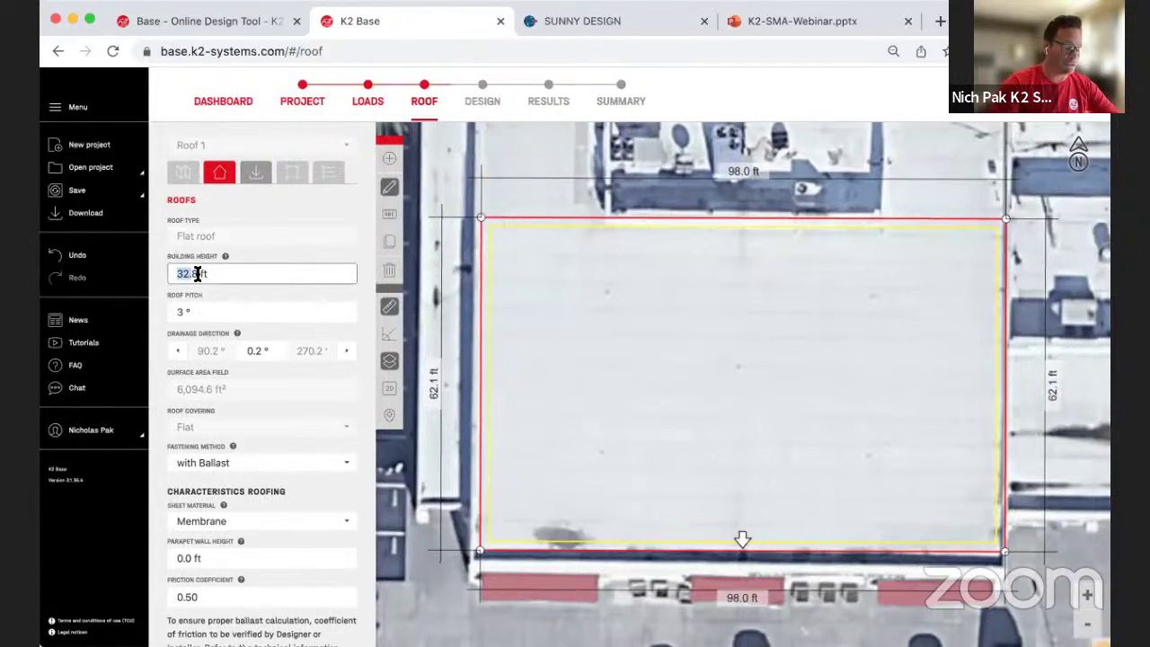
pyautogui.write('30')
pyautogui.press('Delete')
pyautogui.click(197, 314)
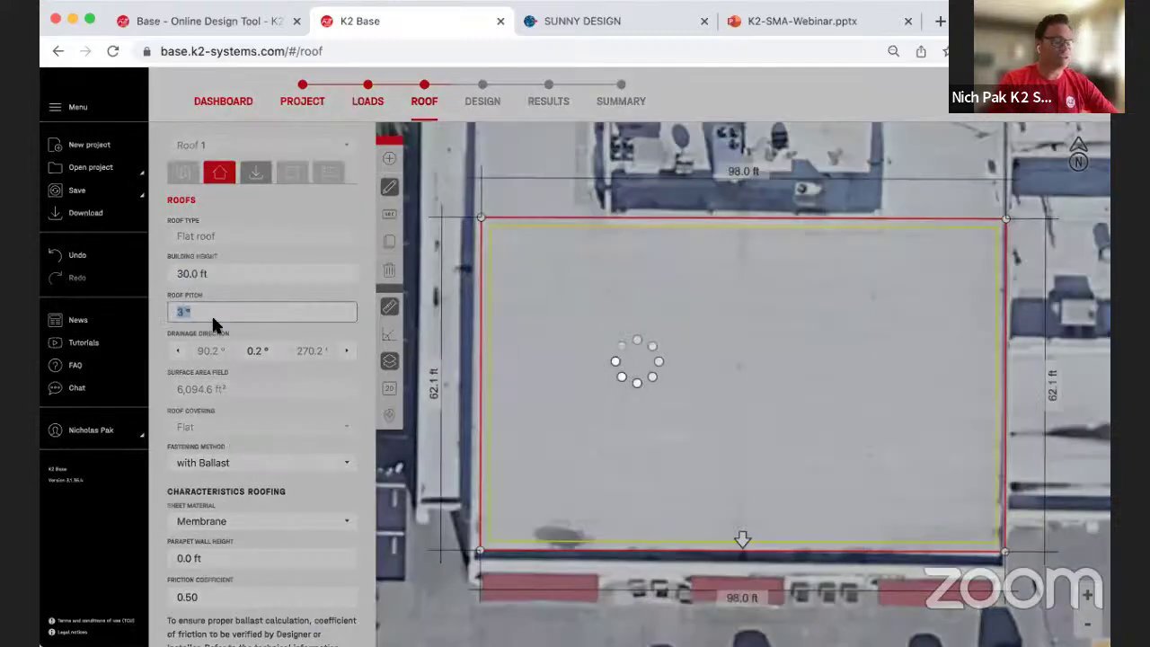
pyautogui.click(184, 312)
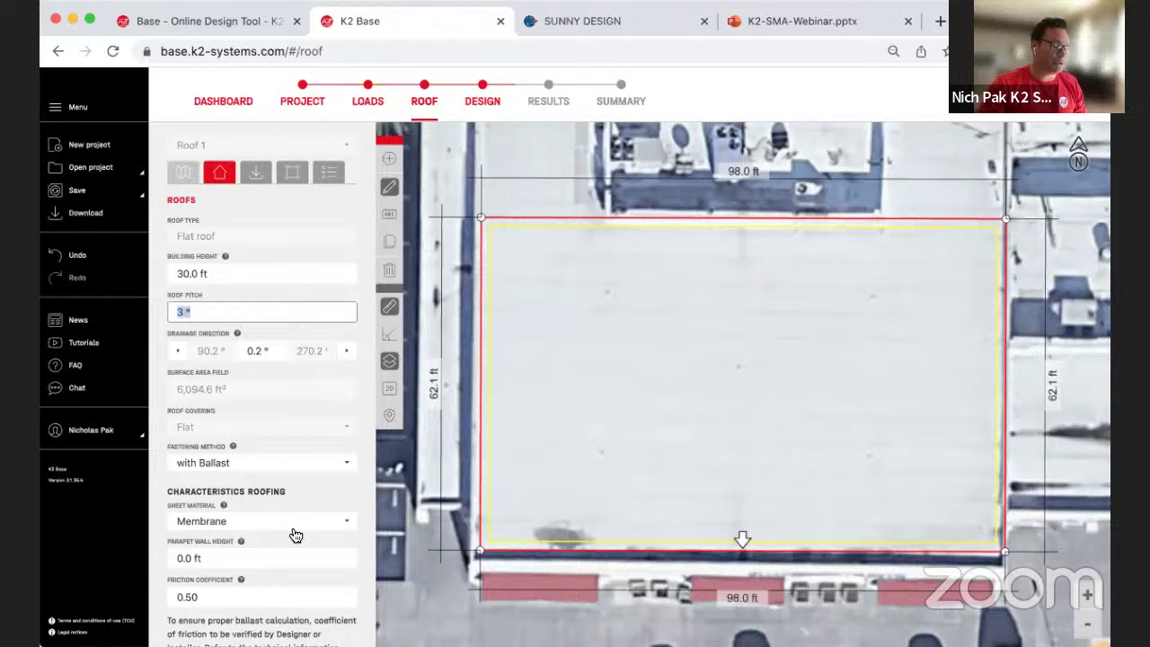
# Step: Set the fastening method to Fully Anchored and the sheet material to Membrane
pyautogui.click(296, 467)
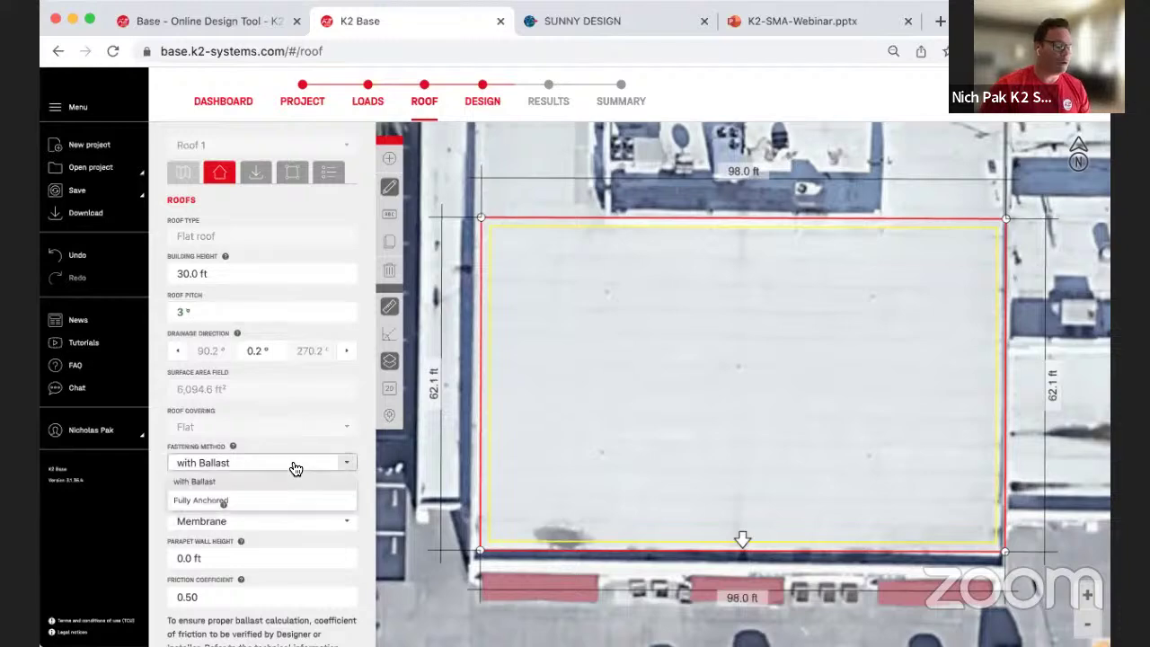
pyautogui.click(221, 505)
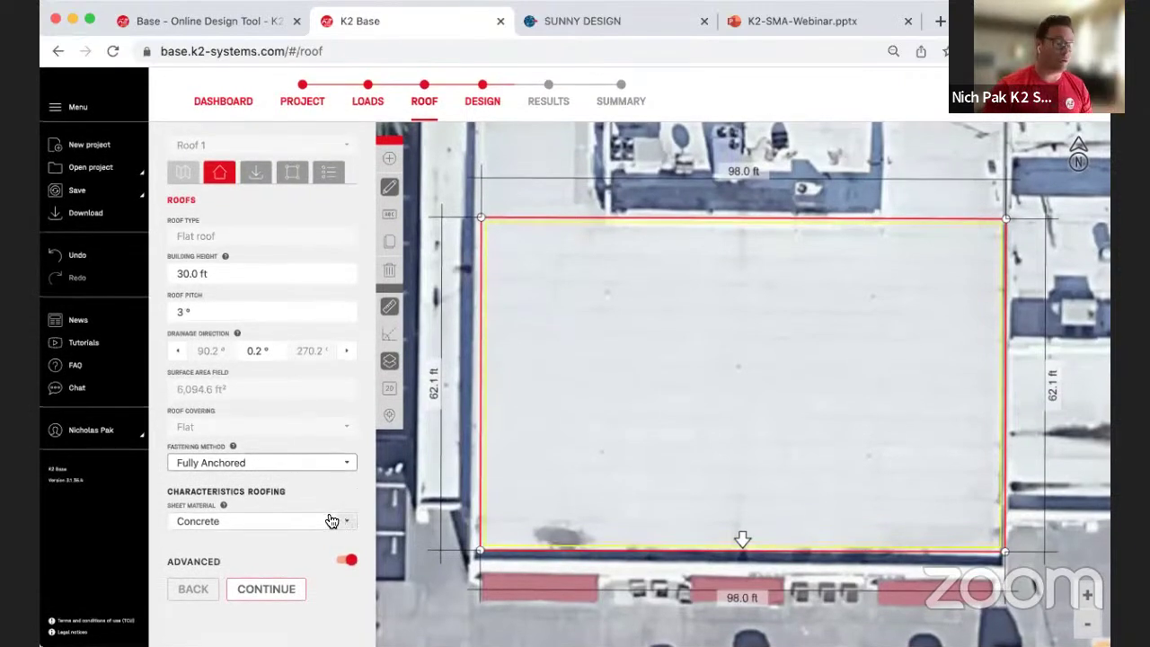
pyautogui.click(332, 521)
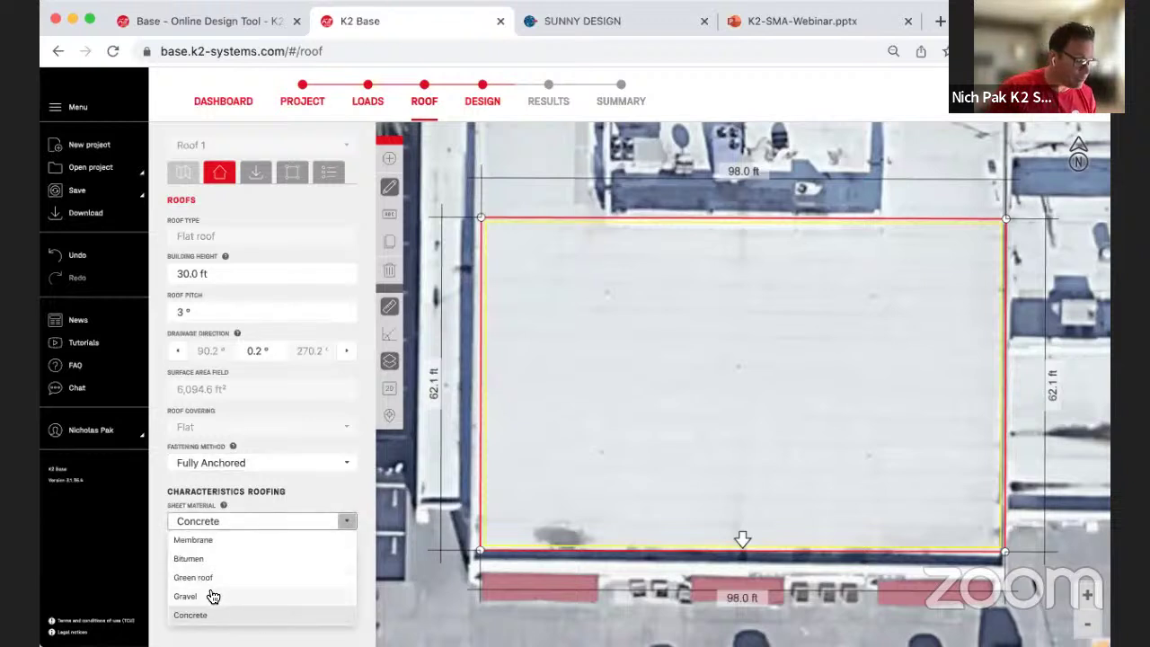
pyautogui.click(198, 542)
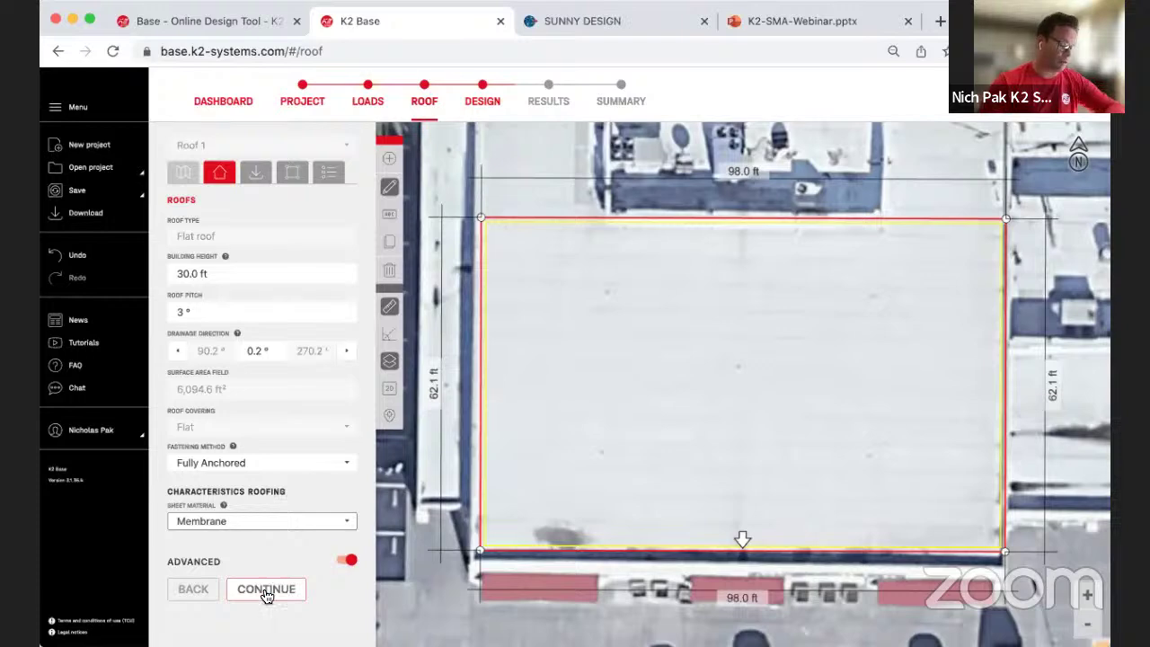
pyautogui.click(264, 589)
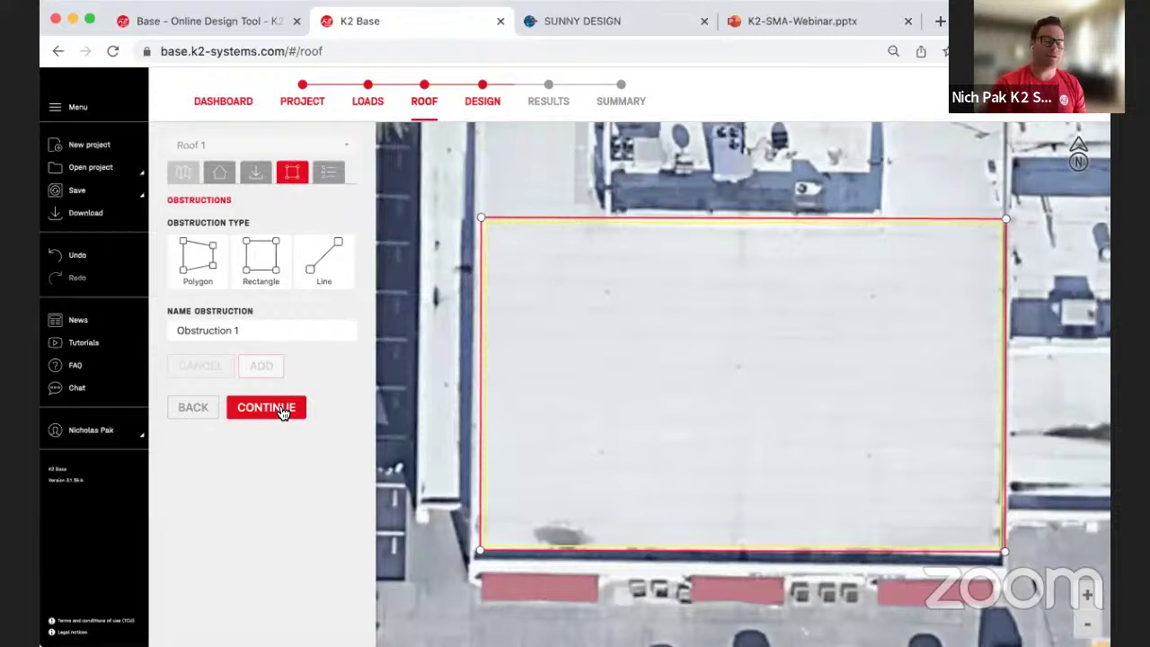
# Step: Skip the Obstructions and Remarks panels to reach the Design step's Create Module Array panel
pyautogui.click(281, 411)
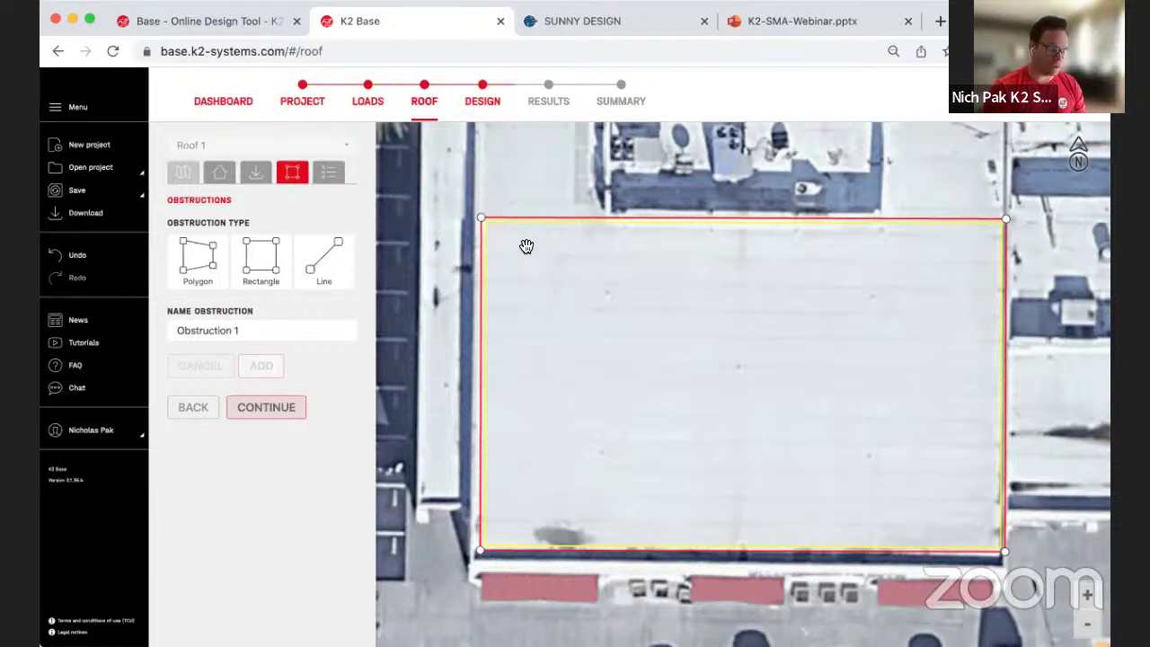
pyautogui.click(258, 411)
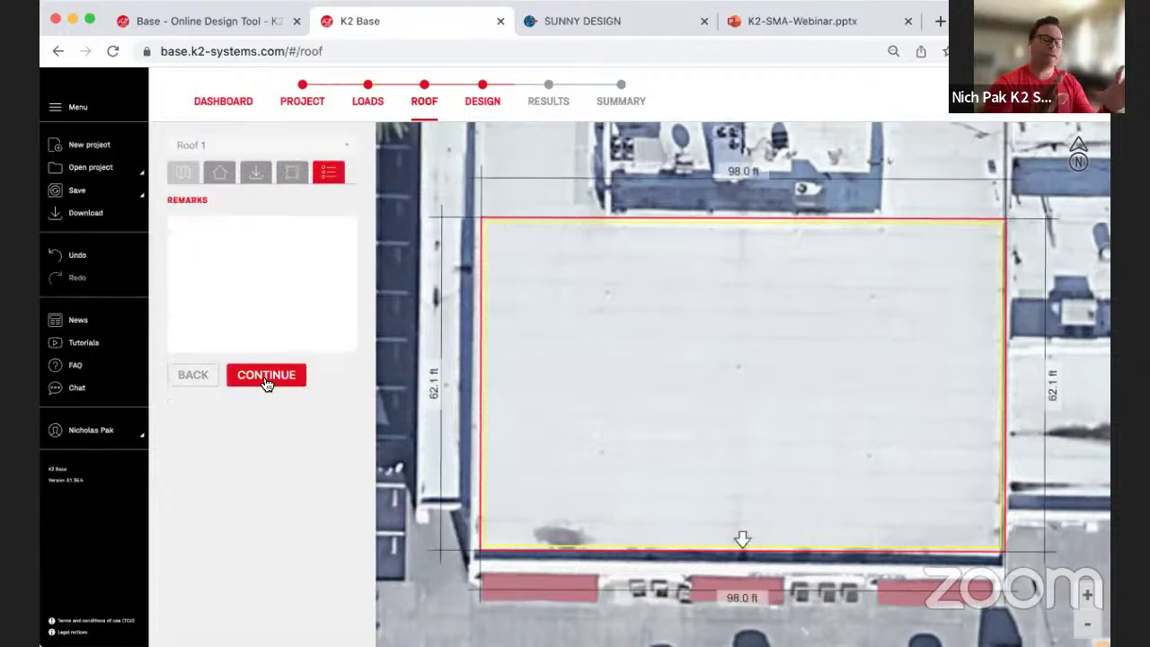
pyautogui.click(266, 382)
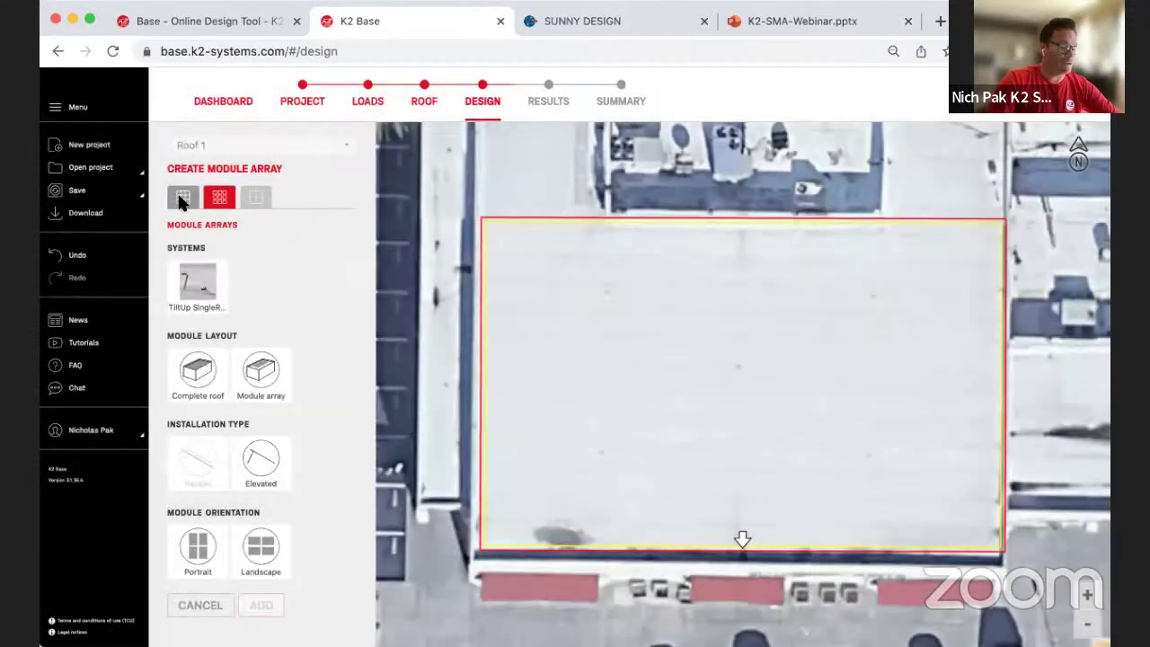
# Step: Filter to K2 UL approved modules and pick the Hanwha Q.Cells Q.PEAK DUO ML-G10 400 (400 W)
pyautogui.click(183, 198)
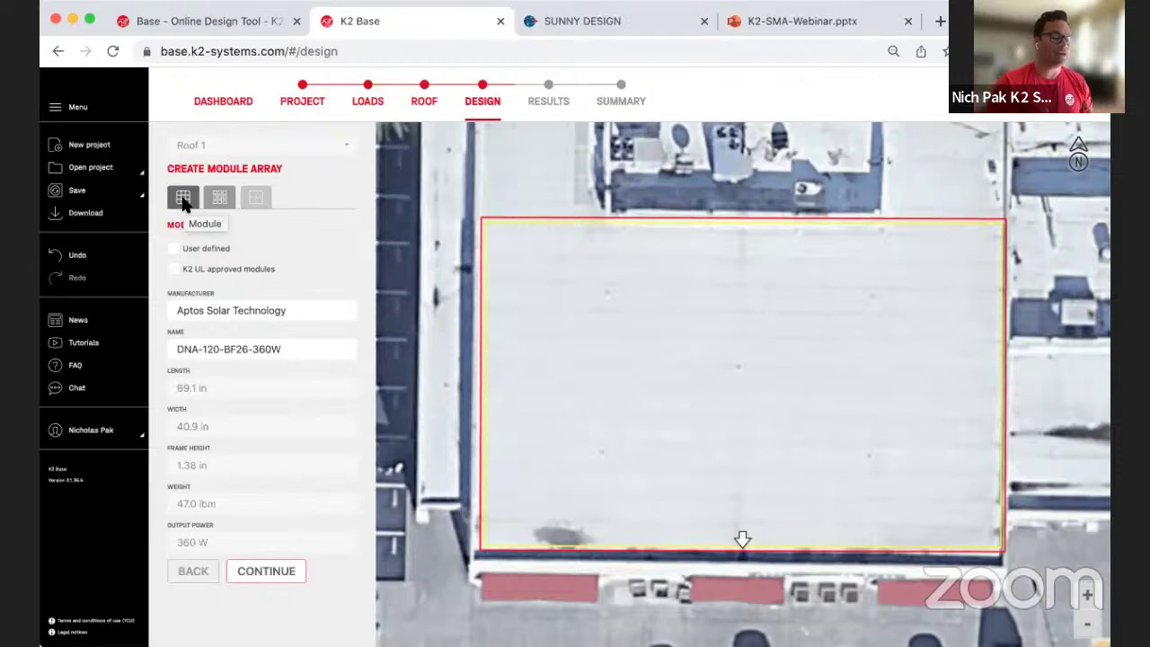
pyautogui.click(183, 199)
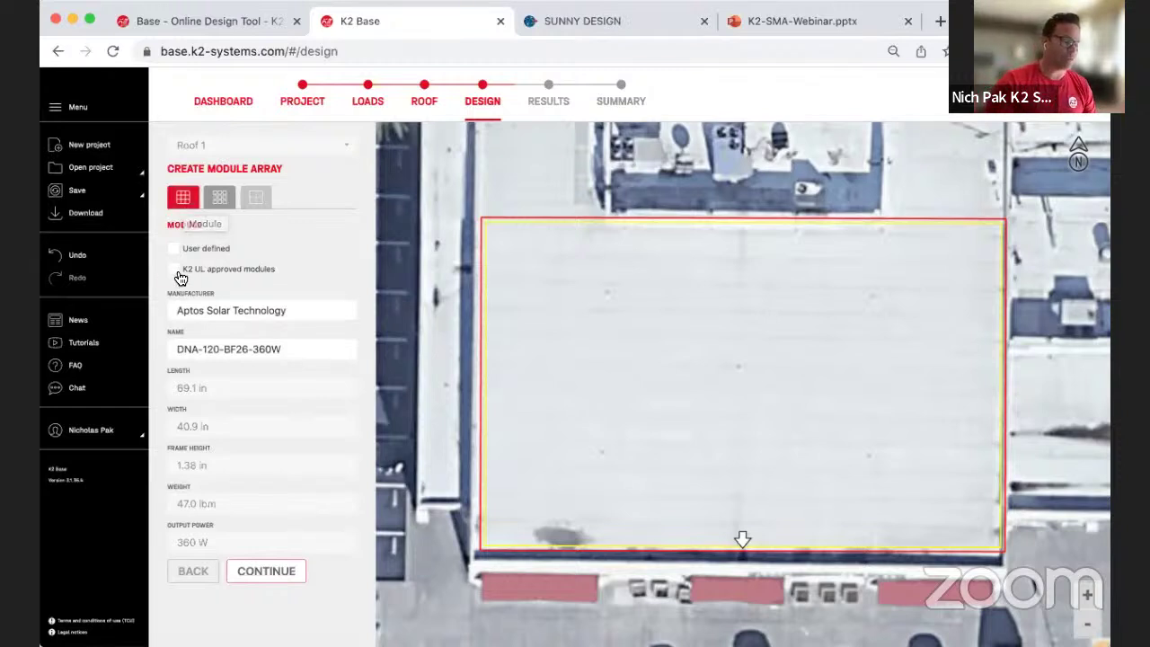
pyautogui.click(174, 269)
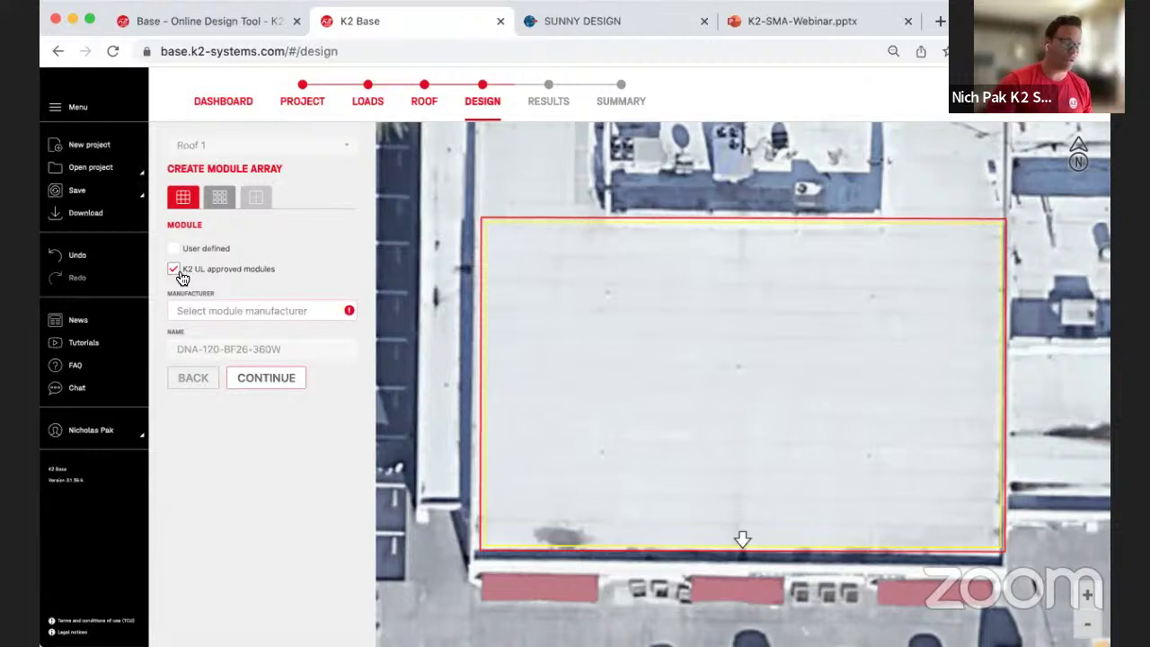
pyautogui.click(225, 313)
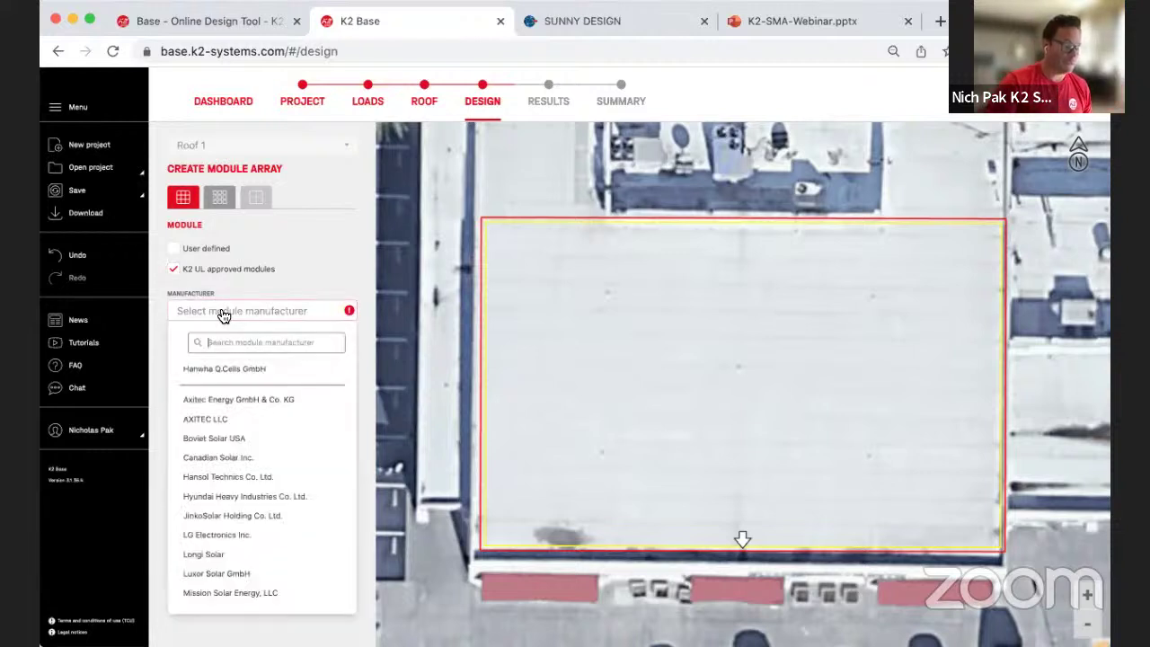
pyautogui.click(205, 370)
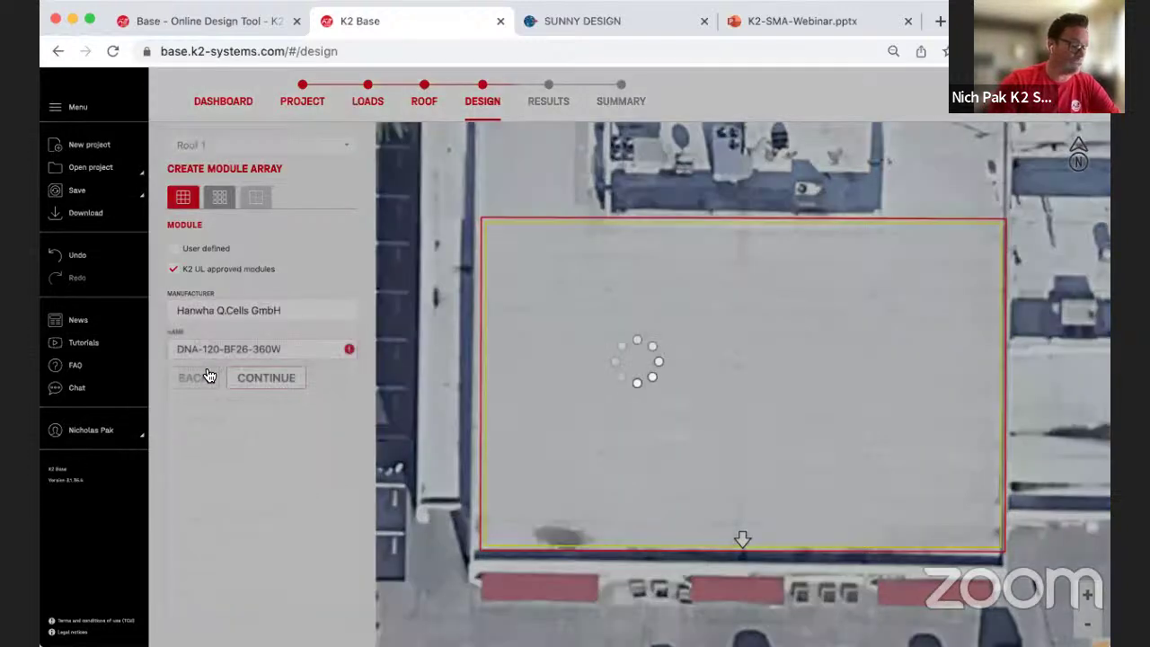
pyautogui.click(225, 350)
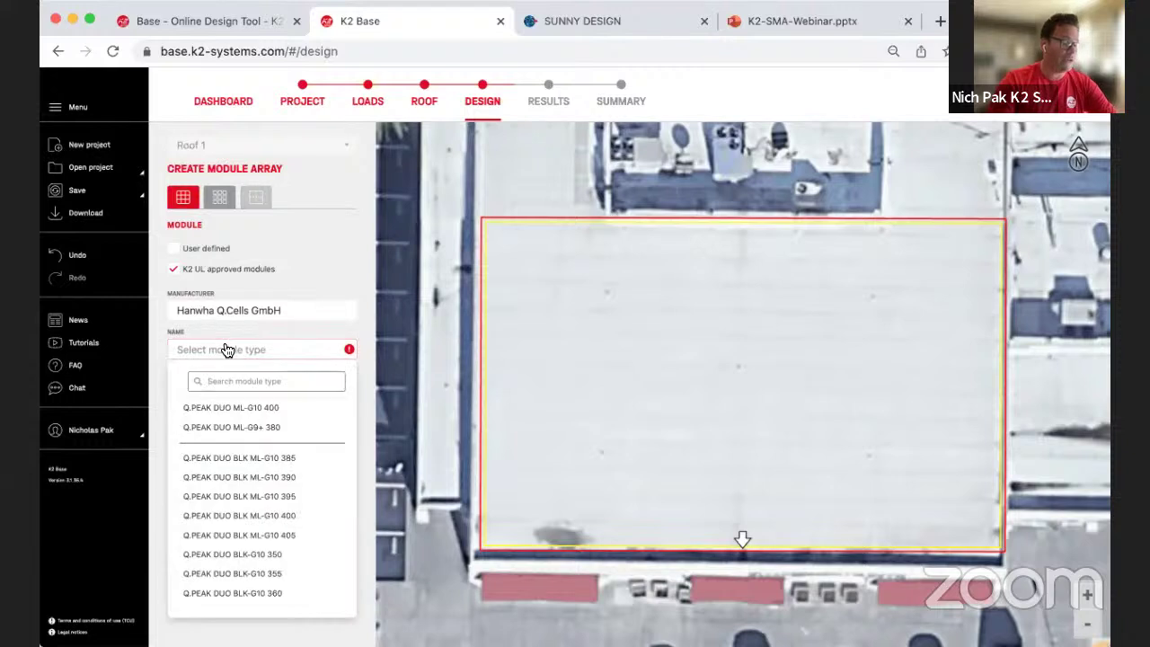
pyautogui.click(249, 408)
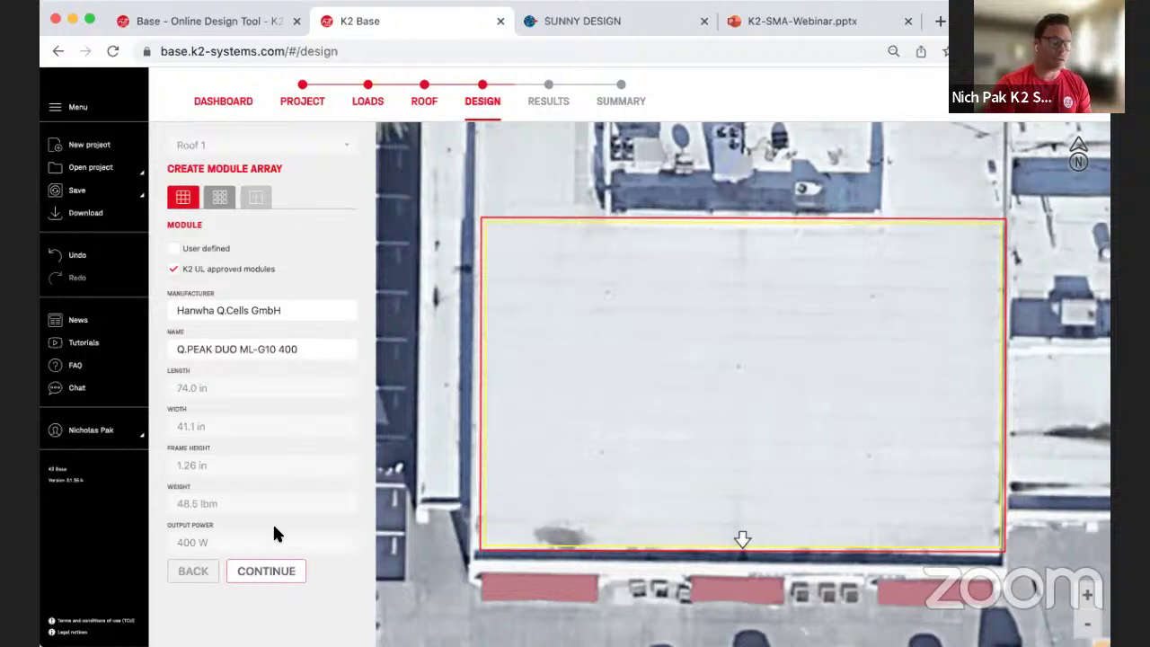
# Step: Place a TiltUp SingleRow portrait array across Roof 1, giving 19° tilt and 9.06 ft spacing
pyautogui.click(270, 580)
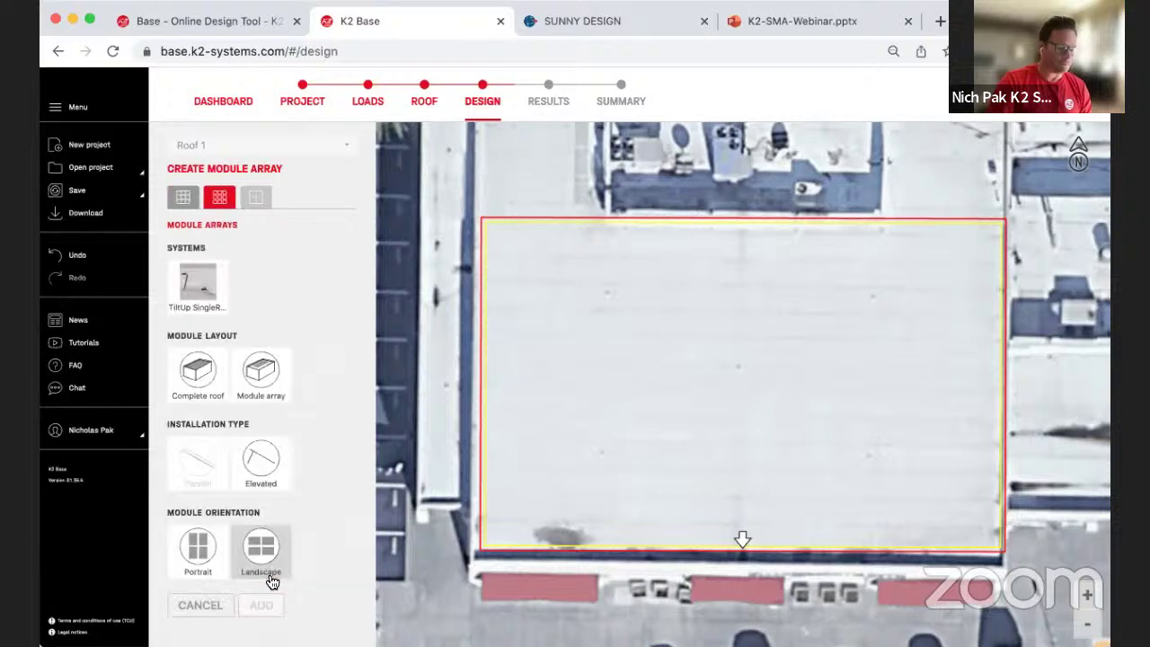
pyautogui.click(206, 292)
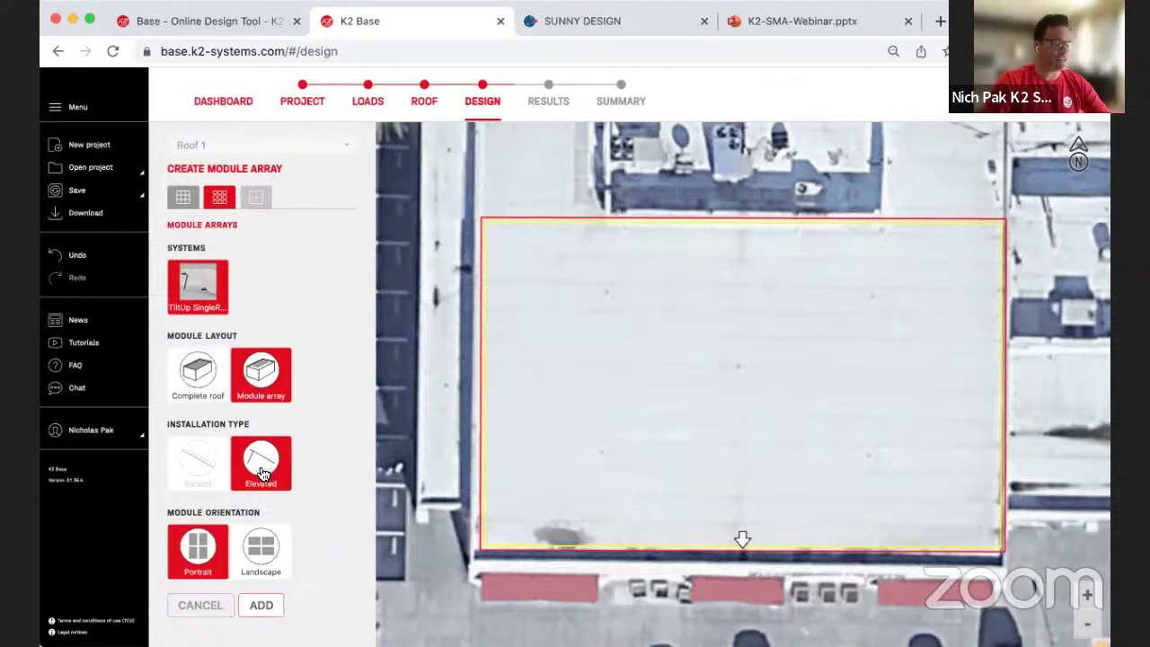
pyautogui.scroll(-1, 313, 483)
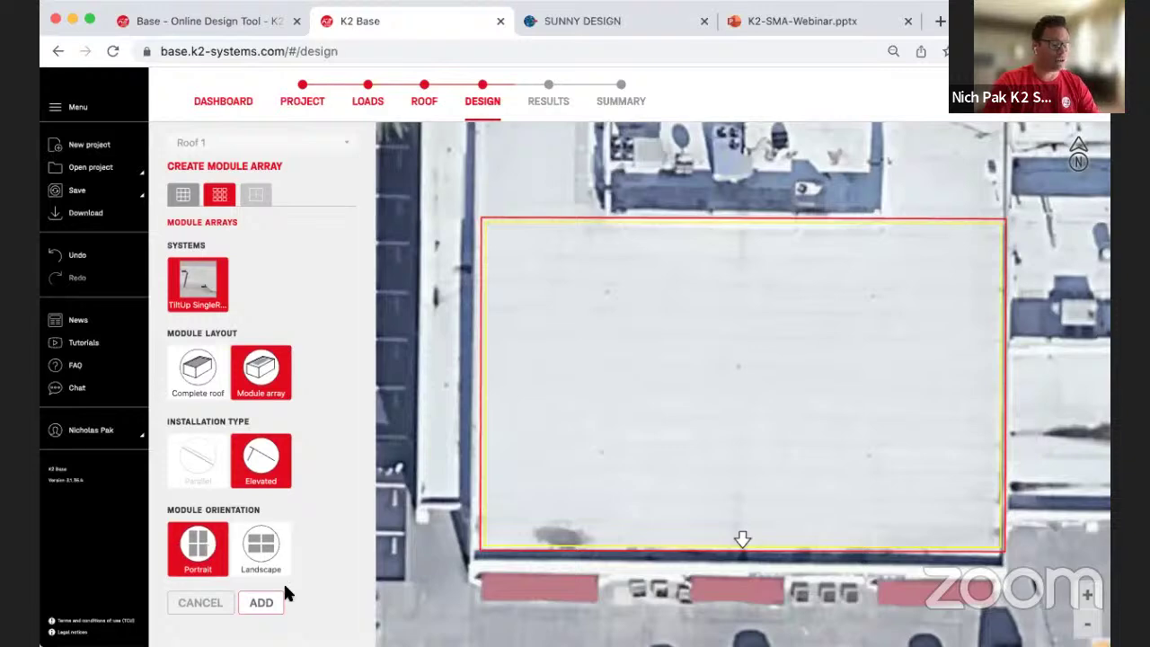
pyautogui.click(263, 602)
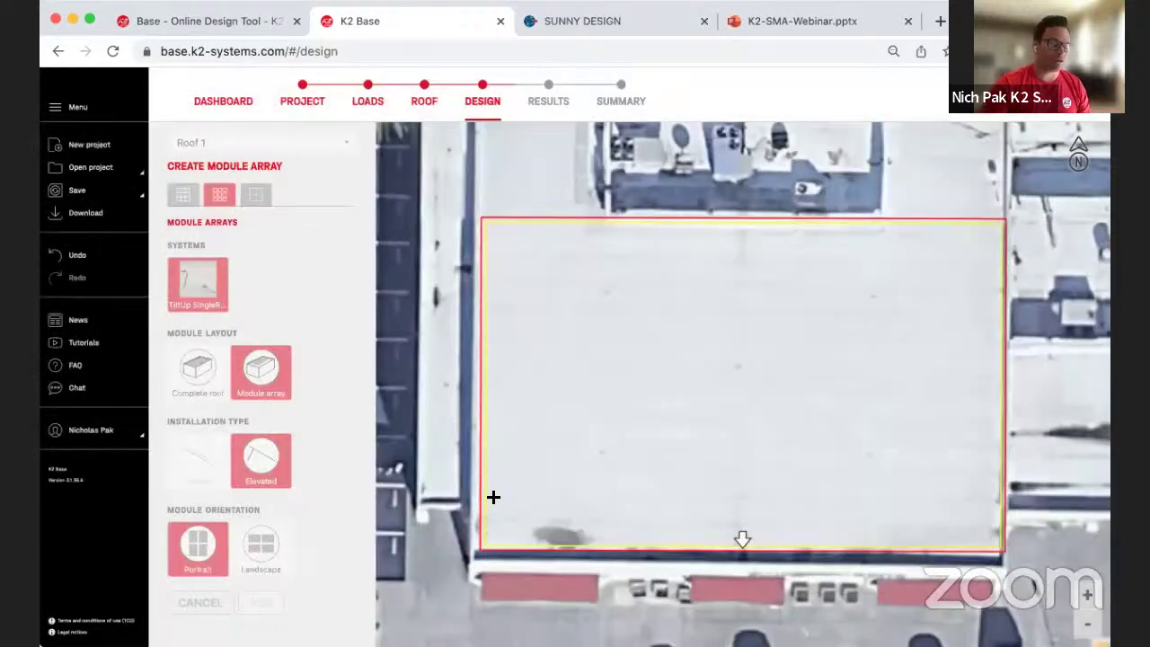
pyautogui.moveTo(487, 537); pyautogui.dragTo(997, 226)
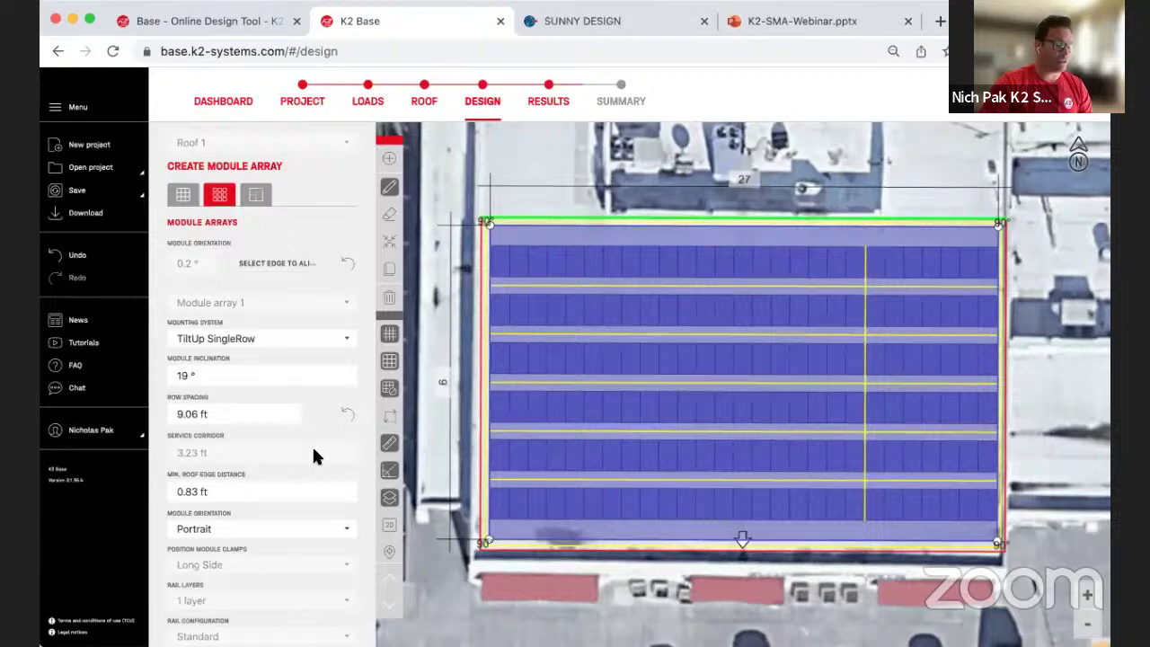
pyautogui.scroll(-5, 313, 457)
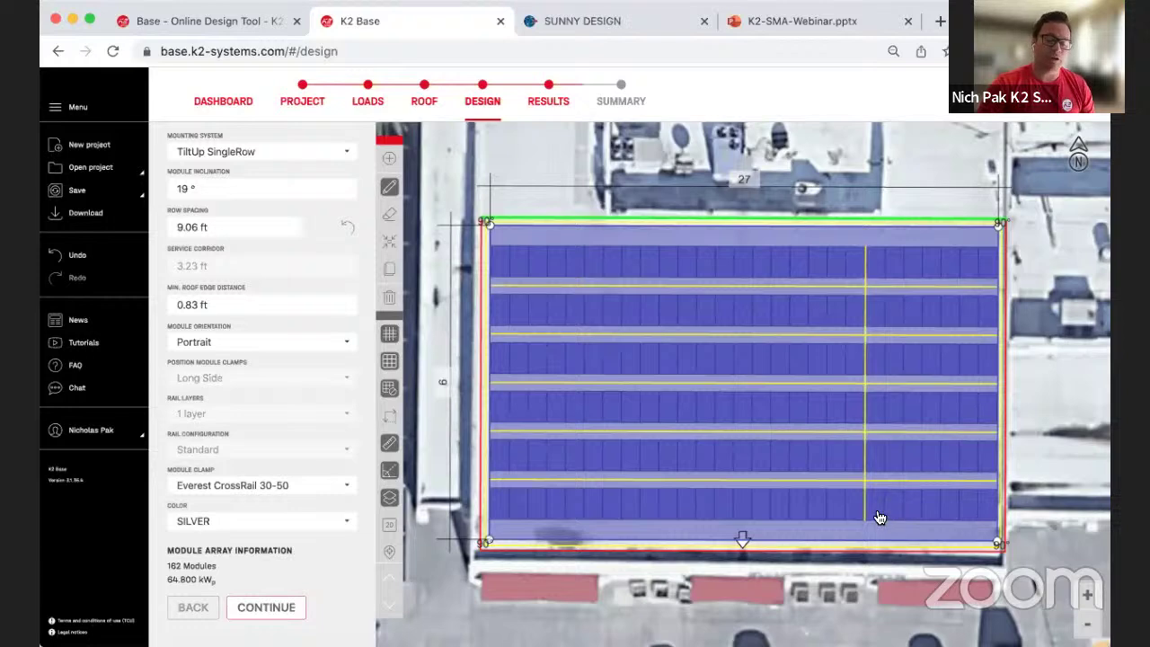
pyautogui.scroll(5, 883, 518)
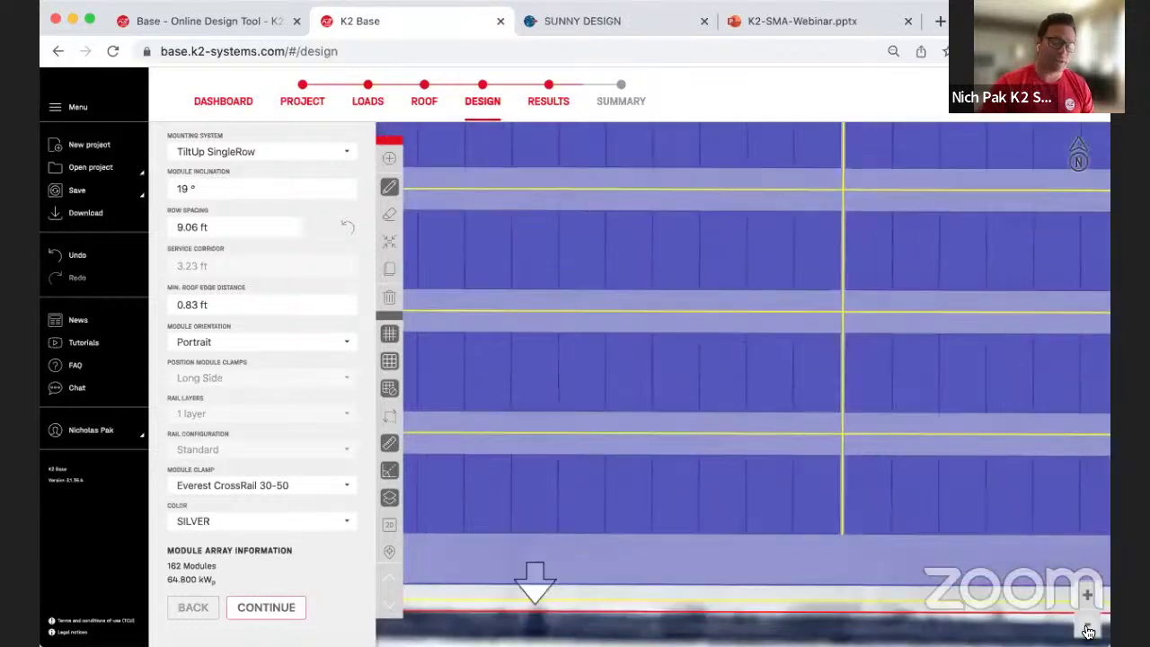
# Step: Change the module inclination from 19° to 22°
pyautogui.click(1088, 631)
pyautogui.click(1089, 631)
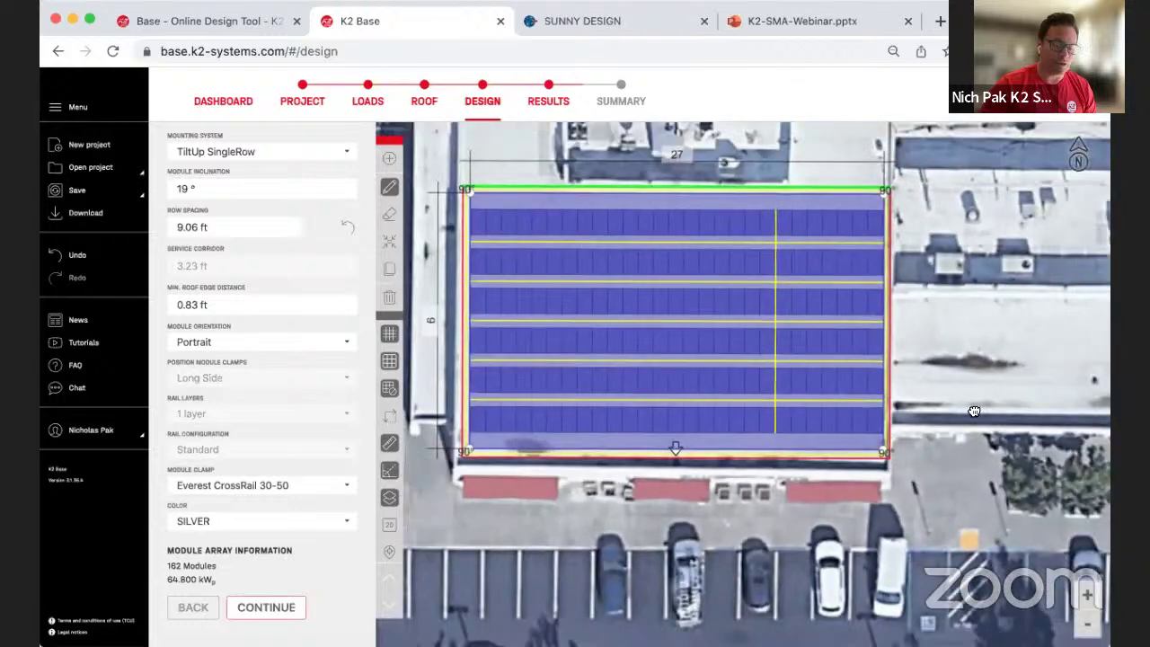
pyautogui.moveTo(975, 411); pyautogui.dragTo(975, 440)
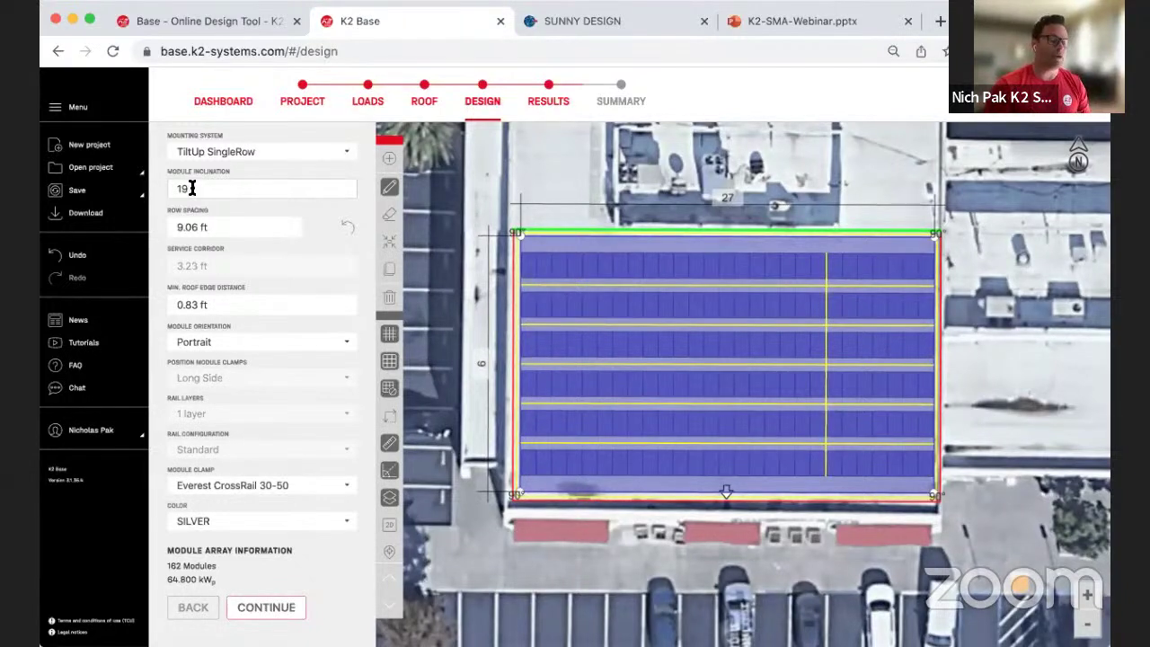
pyautogui.doubleClick(187, 188)
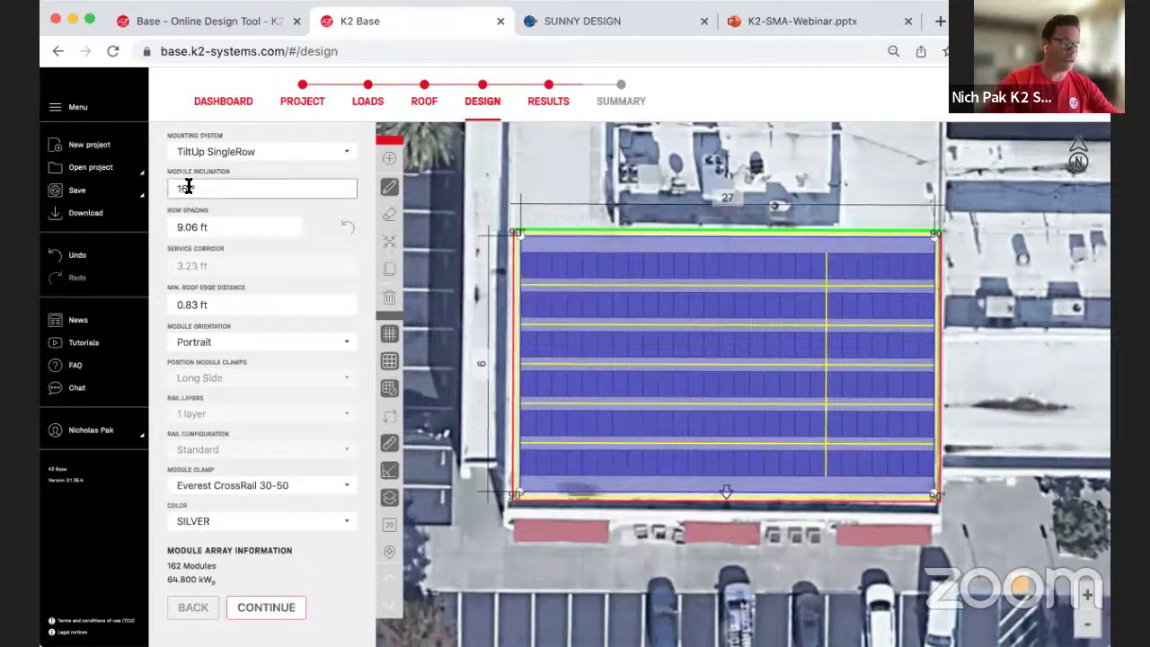
pyautogui.write('1')
pyautogui.press('BackSpace')
pyautogui.write('22')
# Step: Set the row spacing to 9.43 ft, keeping 162 modules at 64.800 kWp
pyautogui.click(198, 227)
pyautogui.write('9')
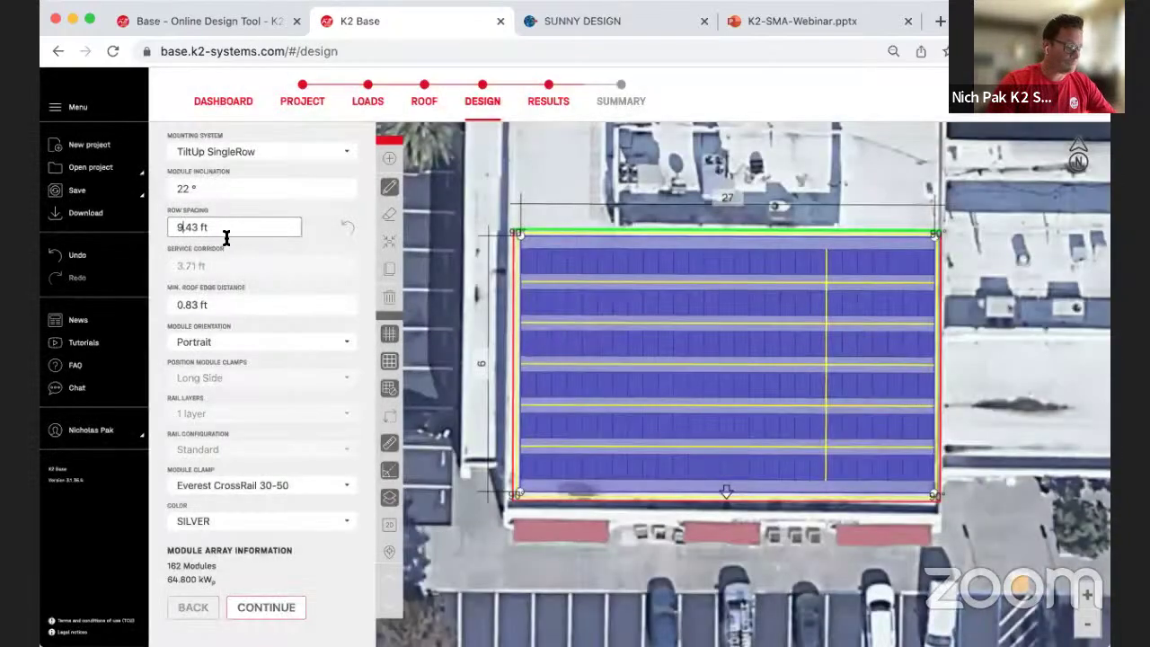
pyautogui.click(305, 260)
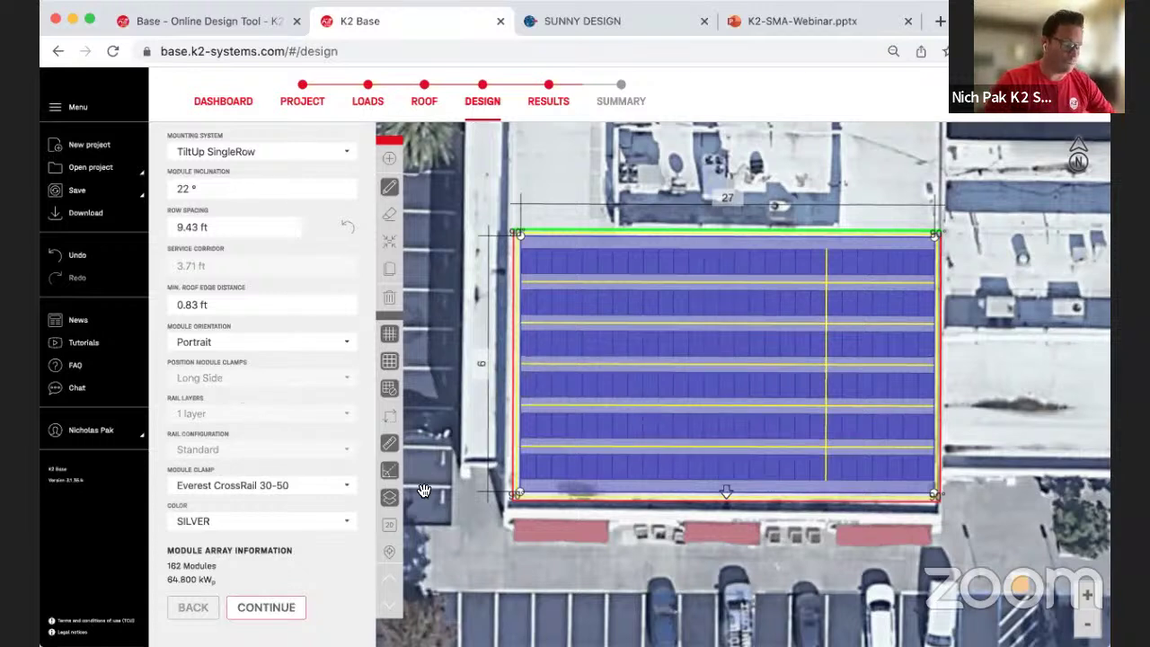
pyautogui.scroll(-1, 249, 523)
pyautogui.scroll(1, 249, 523)
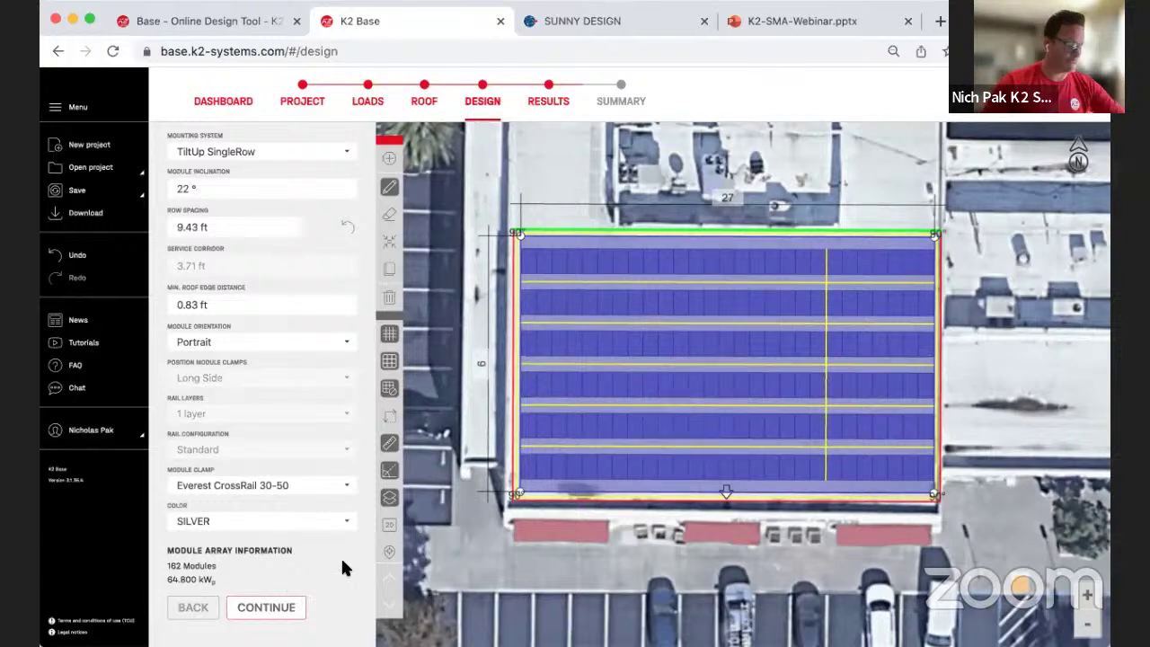
# Step: Accept the thermal gaps and open Results confirming everything is in order
pyautogui.click(273, 601)
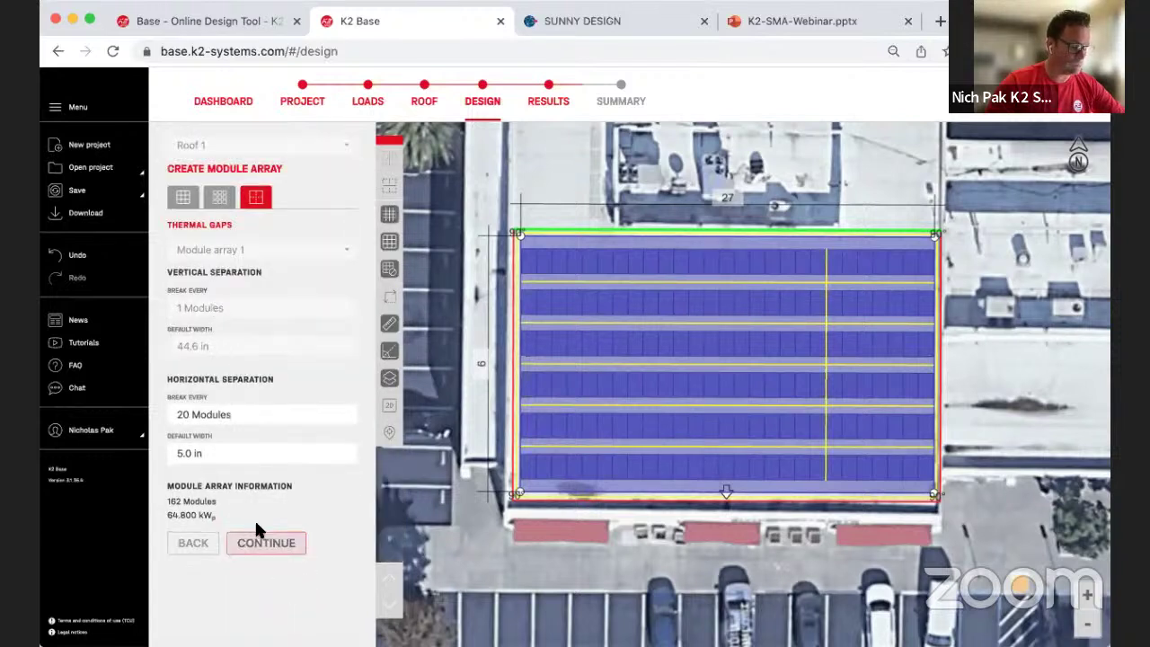
pyautogui.click(263, 544)
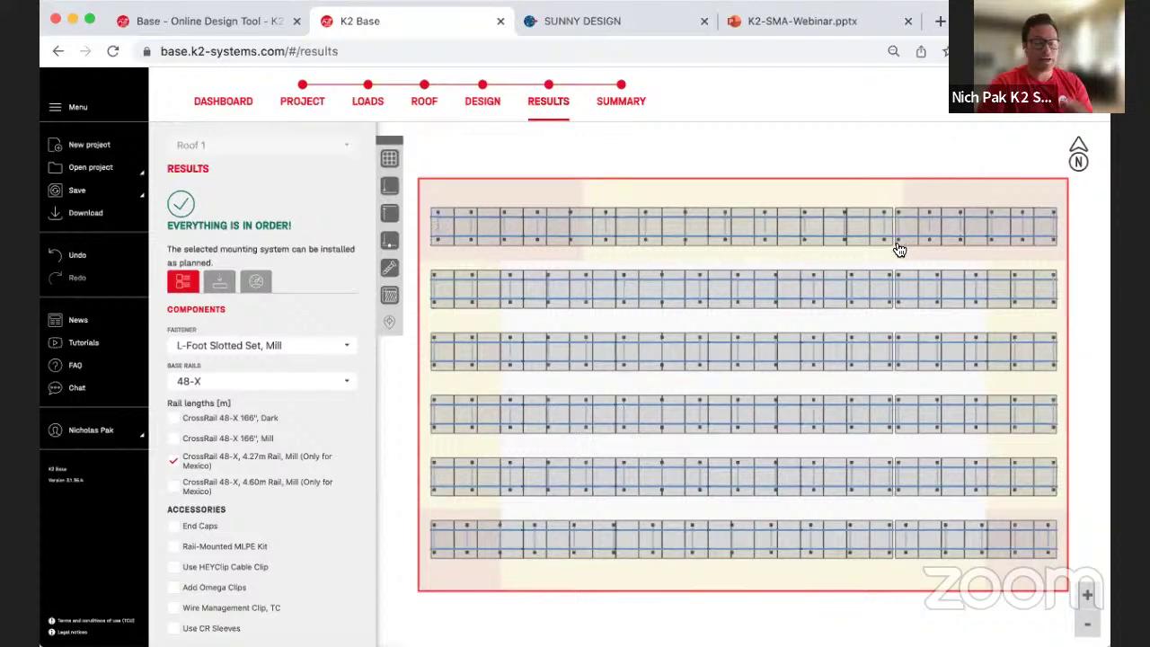
# Step: Replace the 4.27m Mexico-only rail length with CrossRail 48-X 166", Mill
pyautogui.click(1087, 594)
pyautogui.click(1087, 595)
pyautogui.moveTo(975, 208); pyautogui.dragTo(886, 193)
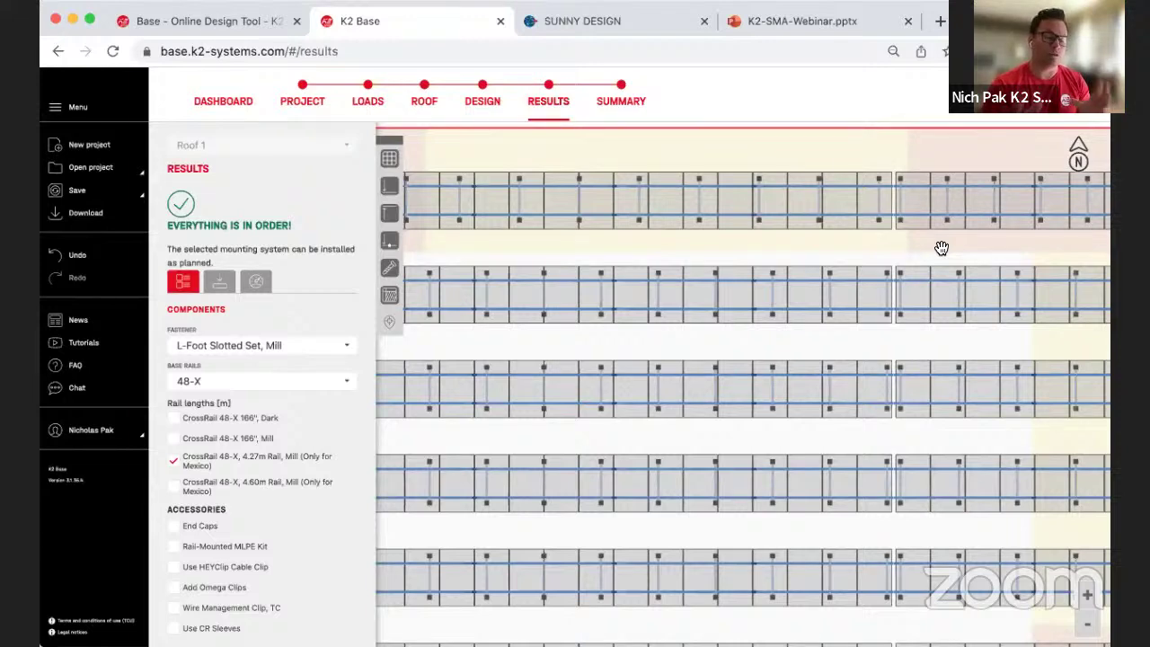
pyautogui.click(1088, 623)
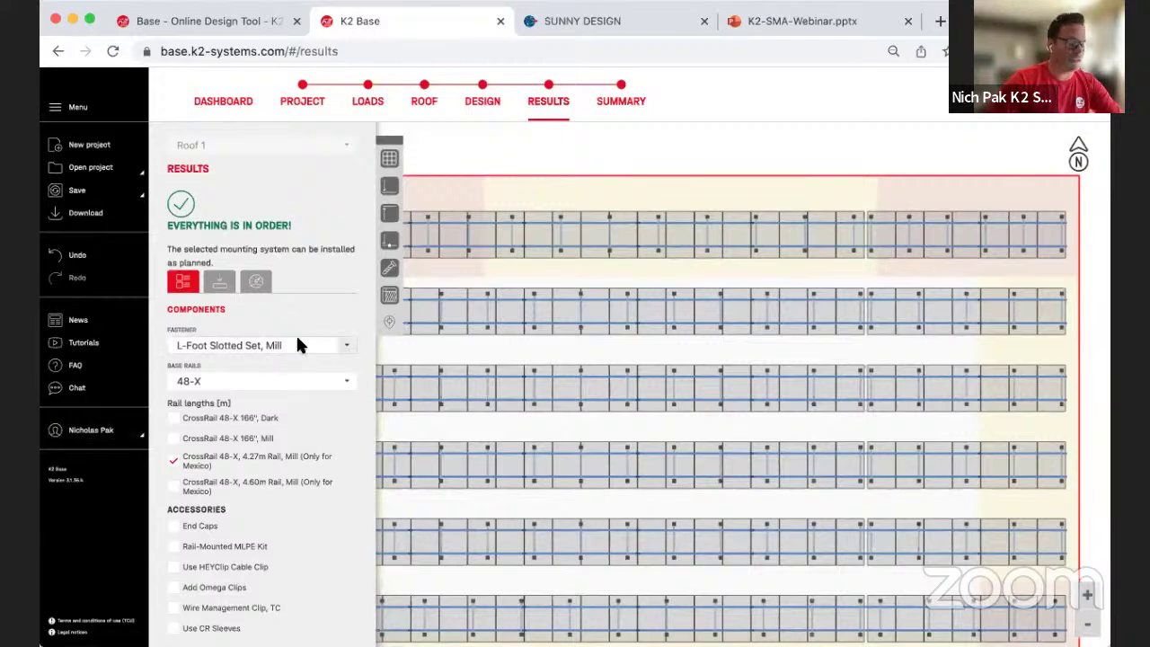
pyautogui.click(174, 439)
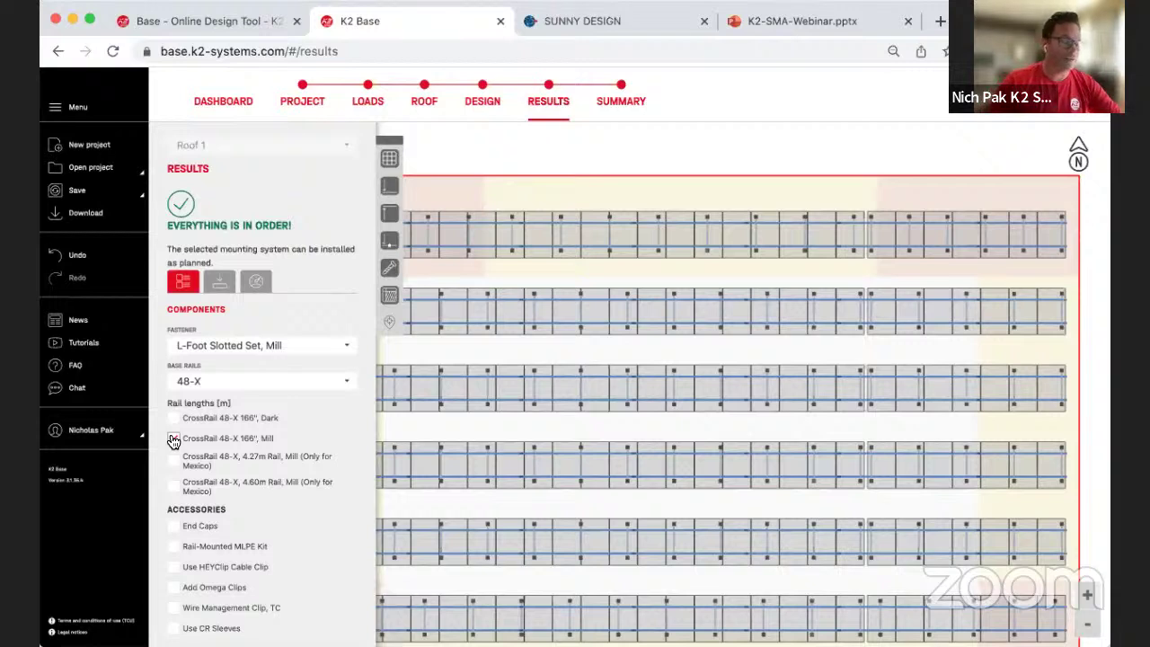
pyautogui.click(174, 438)
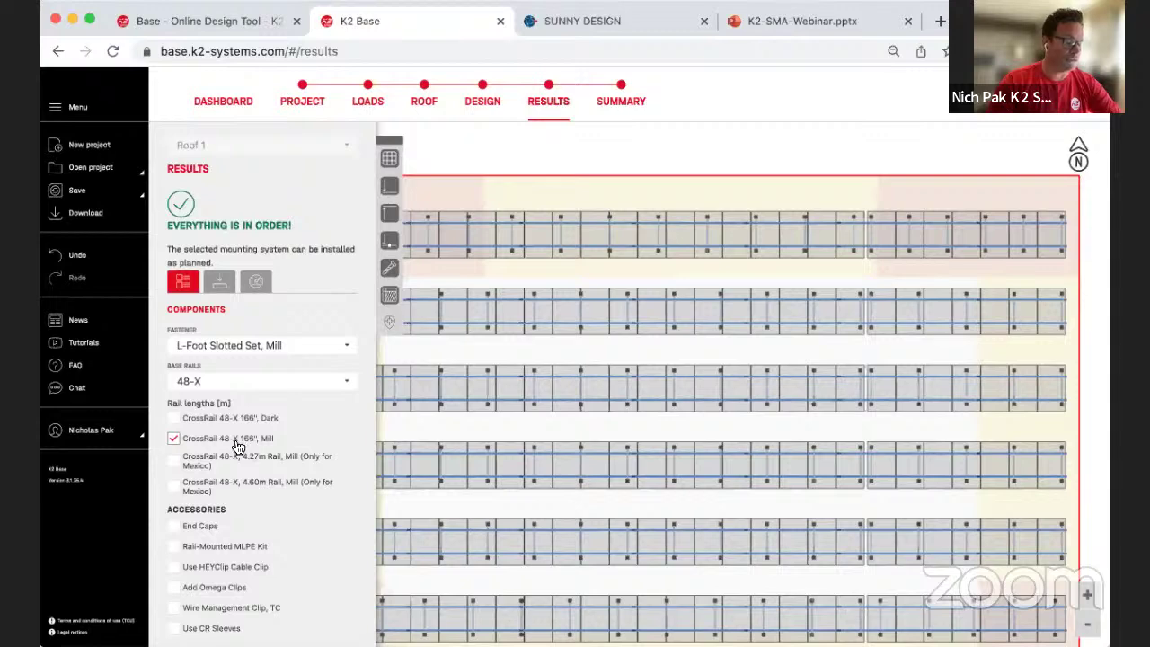
# Step: Tick End Caps, Omega Clips and Wire Management Clip, TC, then show the module loads
pyautogui.scroll(-1, 296, 454)
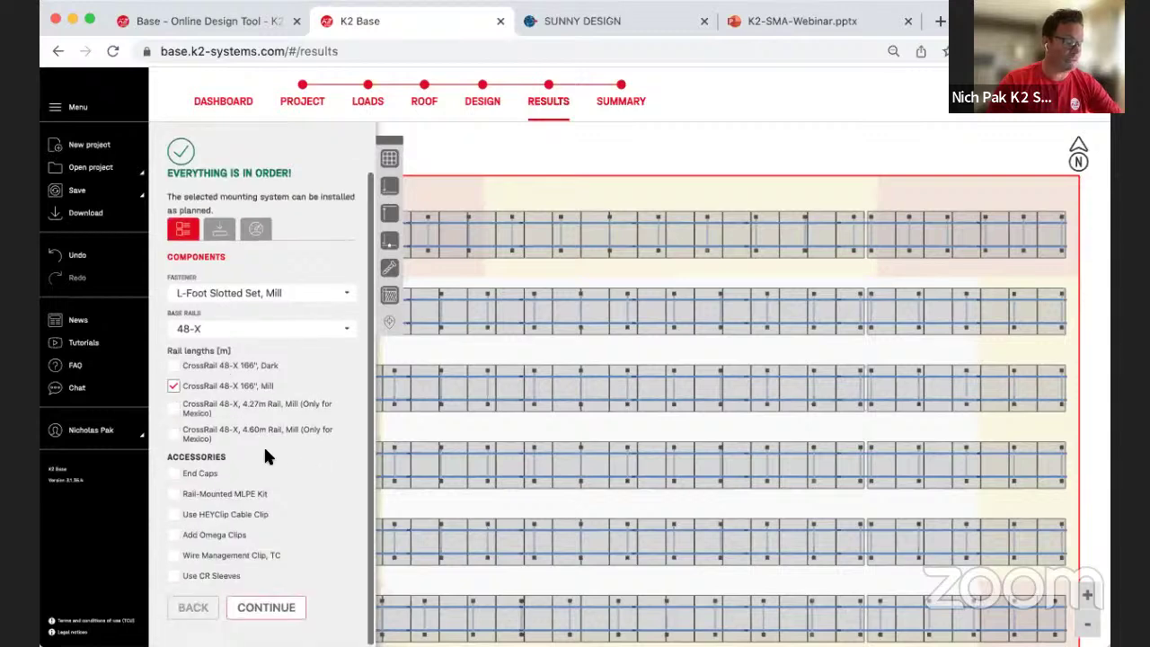
pyautogui.click(173, 474)
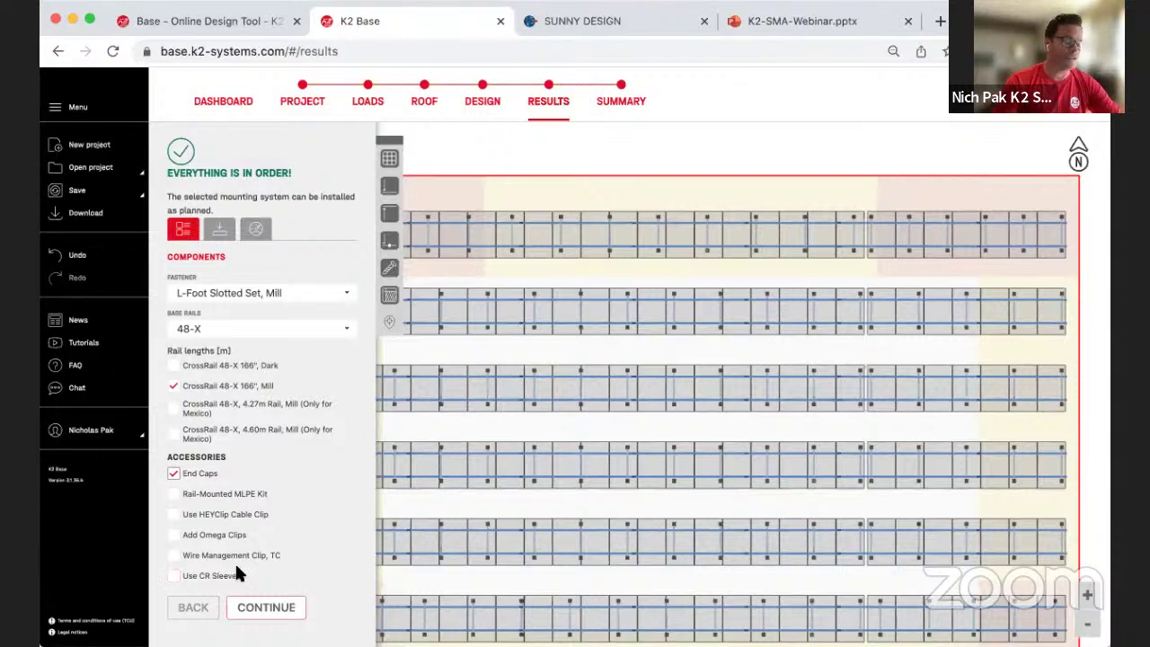
pyautogui.click(174, 535)
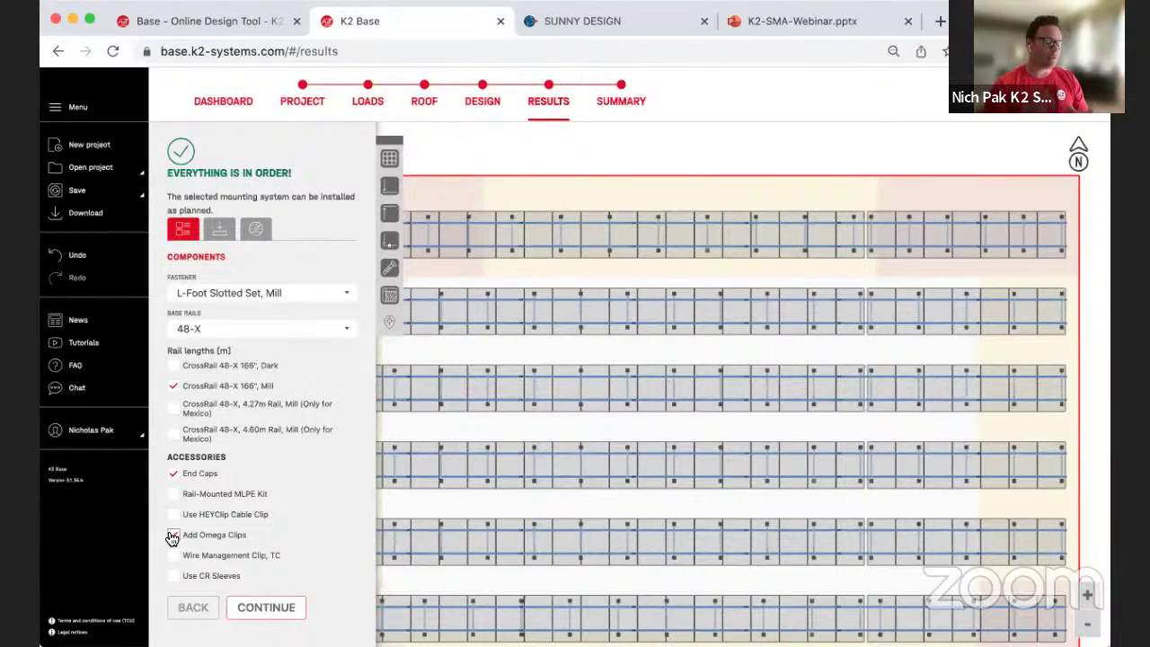
pyautogui.click(173, 535)
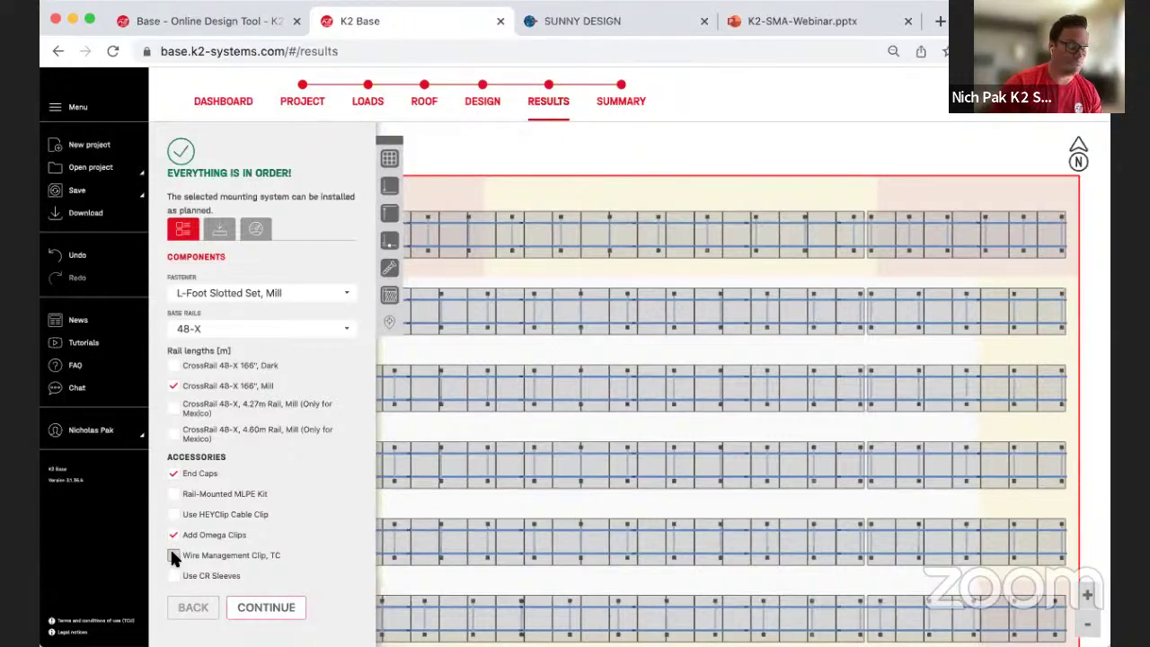
pyautogui.click(174, 556)
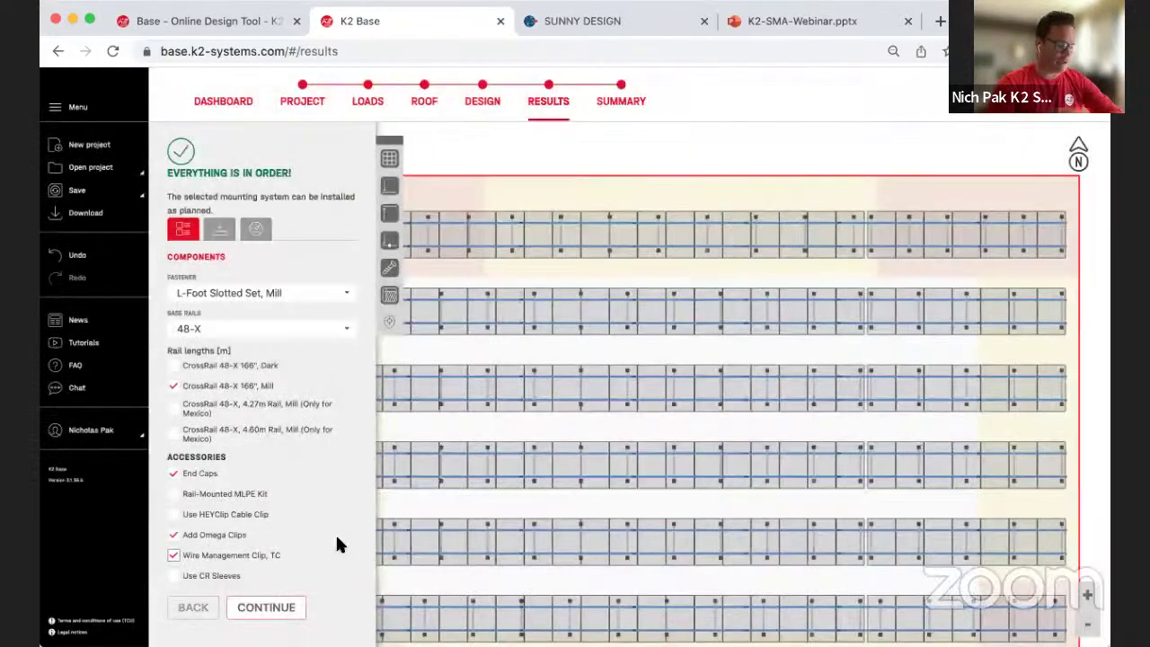
pyautogui.click(289, 606)
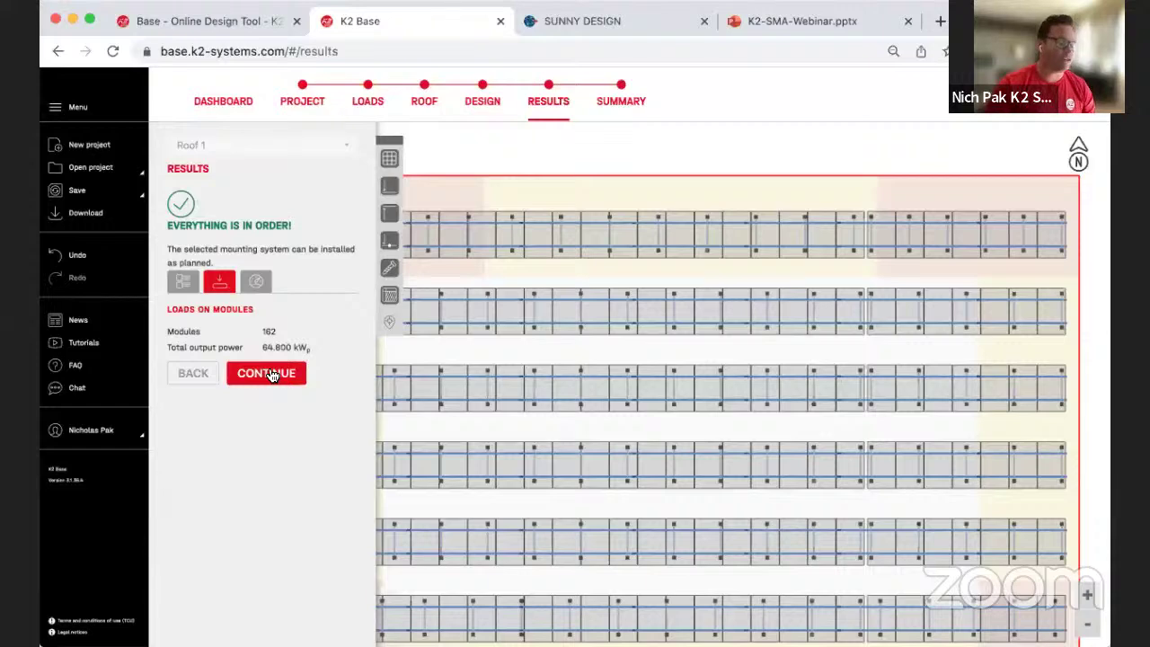
# Step: Advance past system utilization to the Summary and preview bill-of-material parts like the 138 CrossRail 48-X 166" rails
pyautogui.click(272, 374)
pyautogui.click(275, 388)
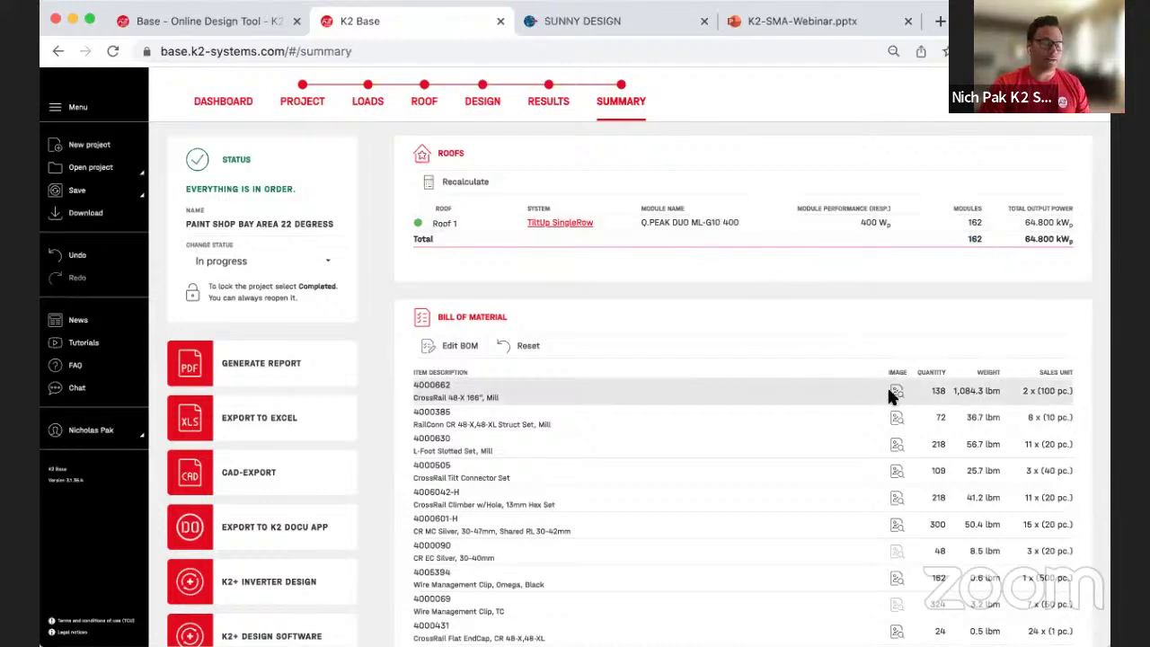
pyautogui.moveTo(896, 395)
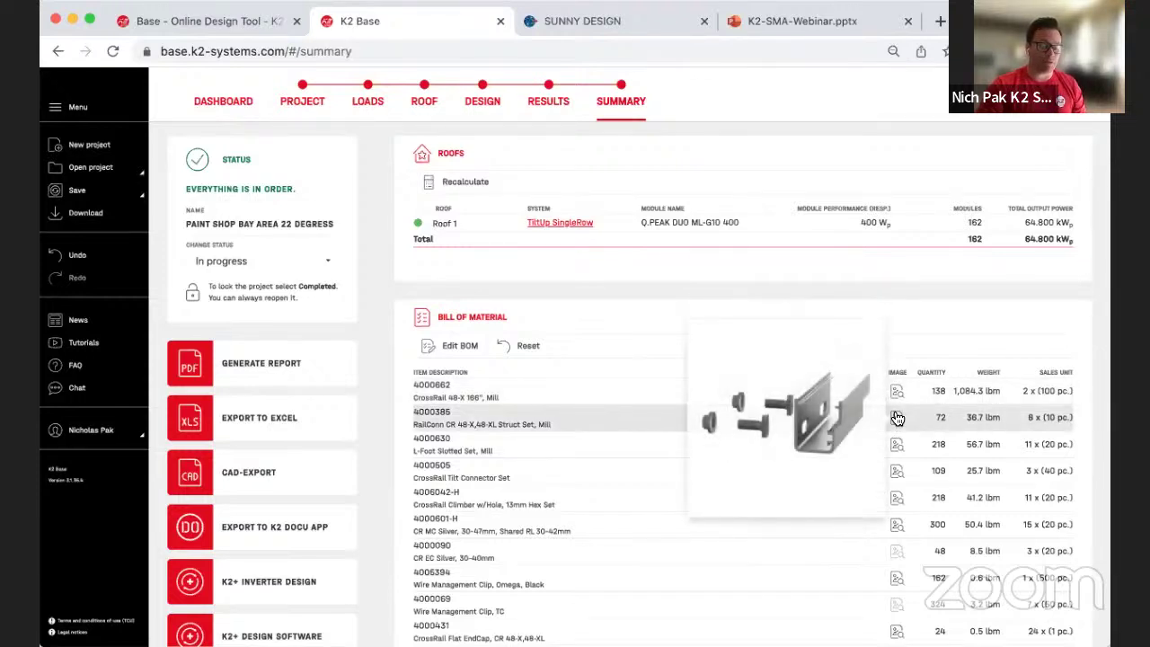
pyautogui.moveTo(900, 447)
pyautogui.moveTo(919, 490)
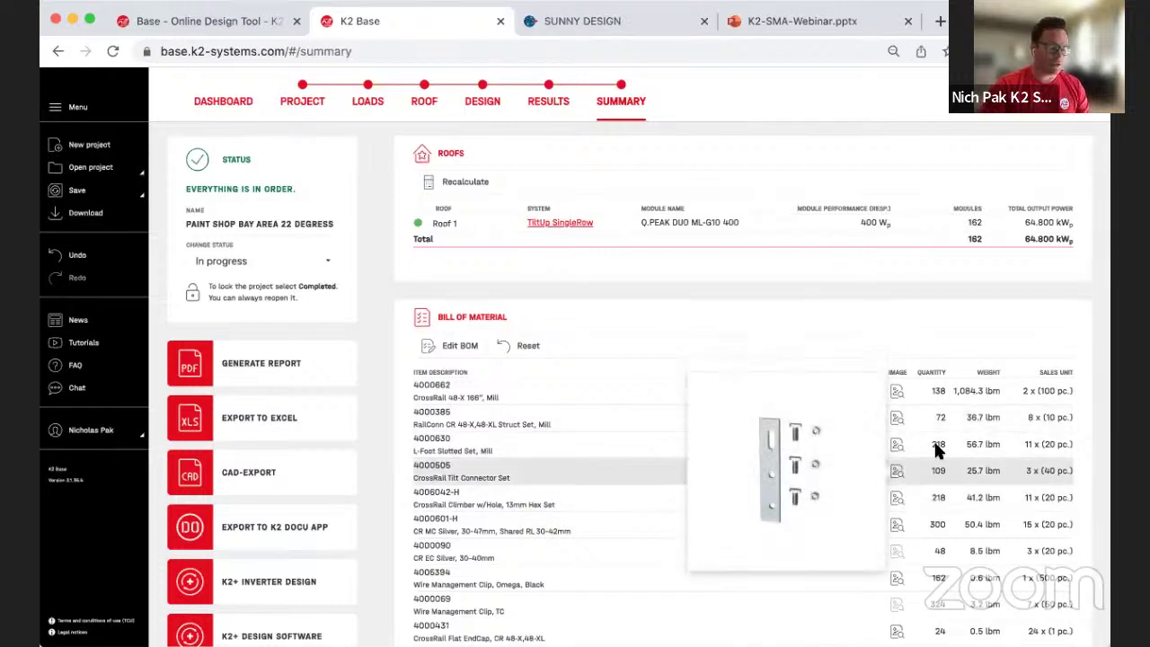
pyautogui.scroll(-2, 908, 481)
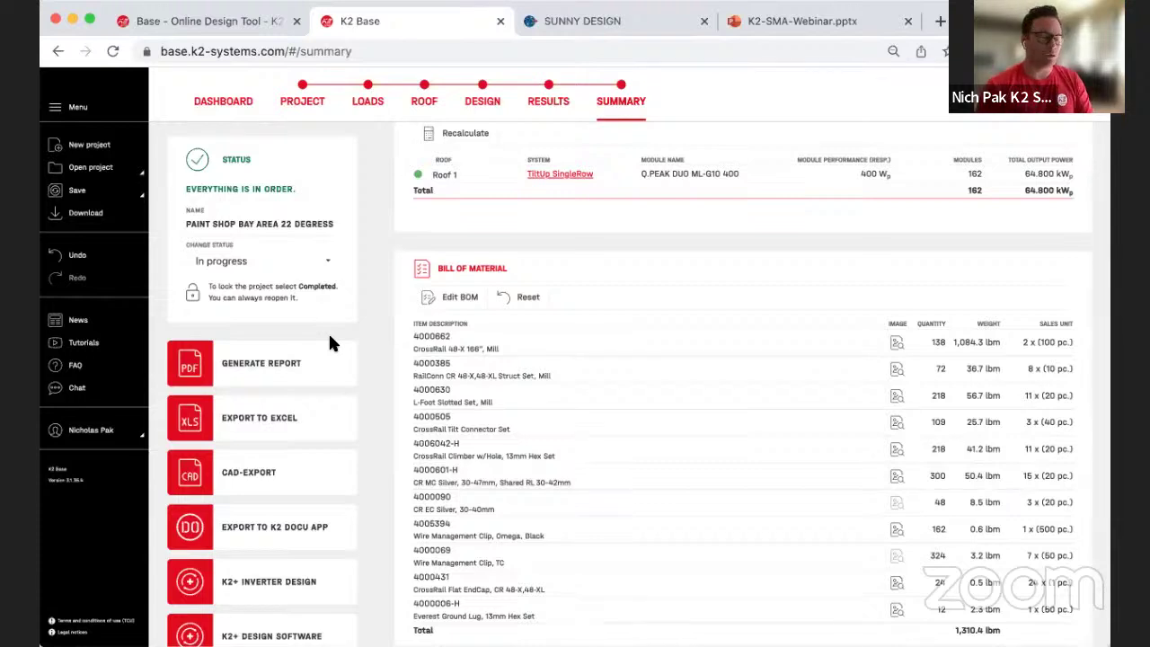
# Step: Generate the PDF report with all sections except the Ballast plan
pyautogui.click(246, 362)
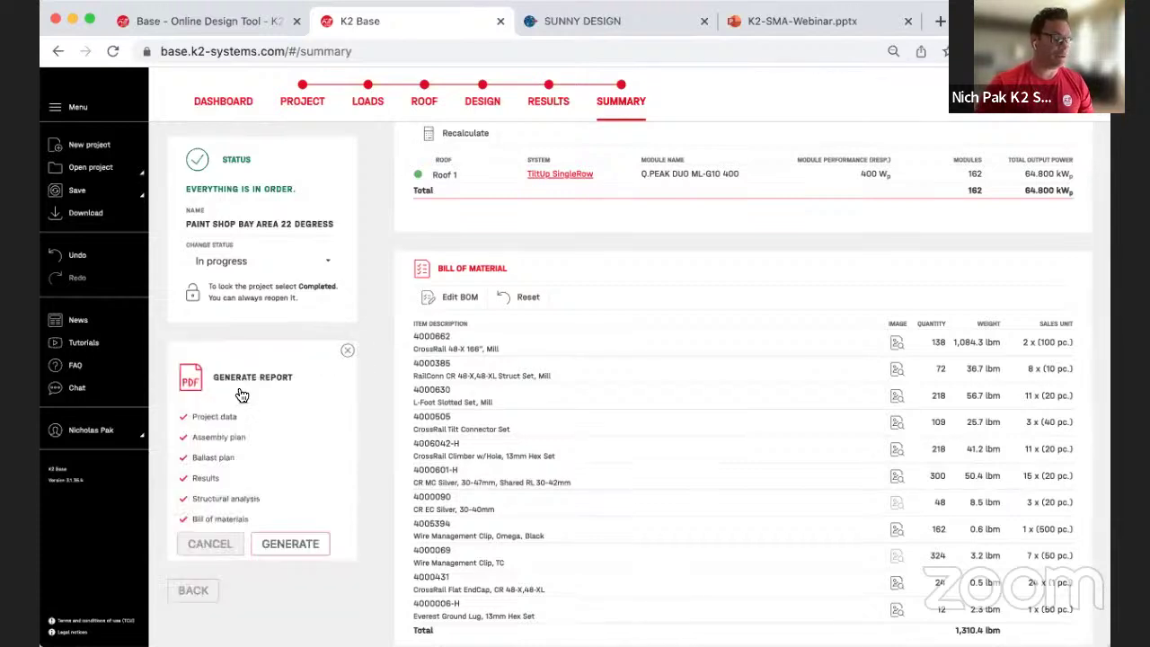
pyautogui.click(184, 458)
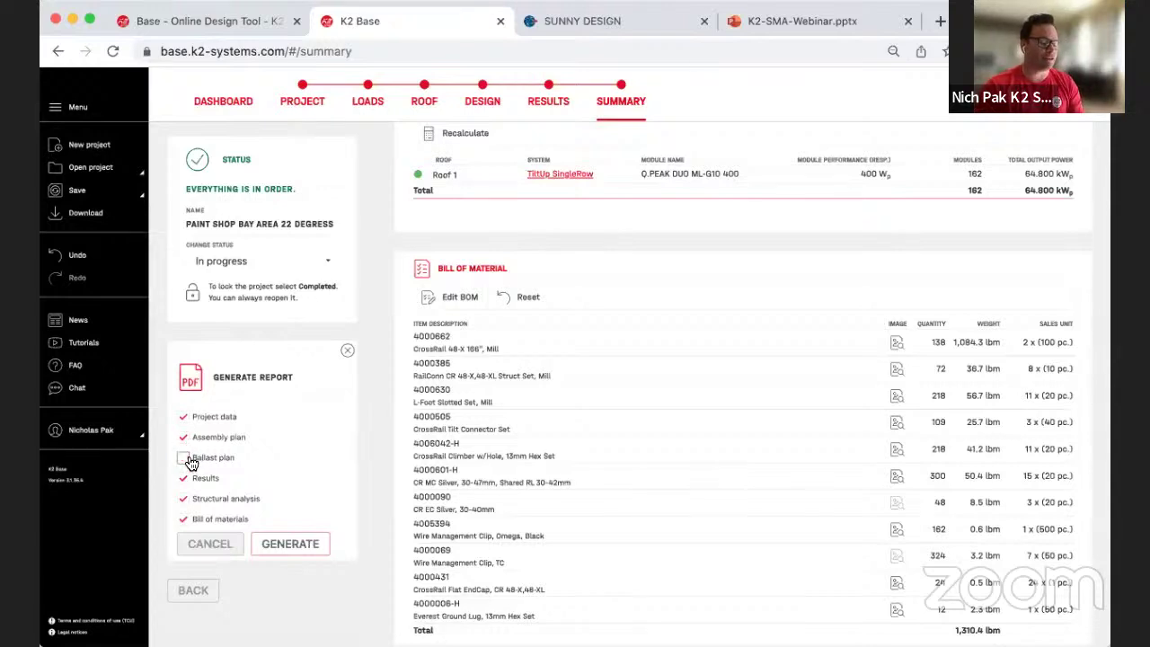
pyautogui.click(308, 543)
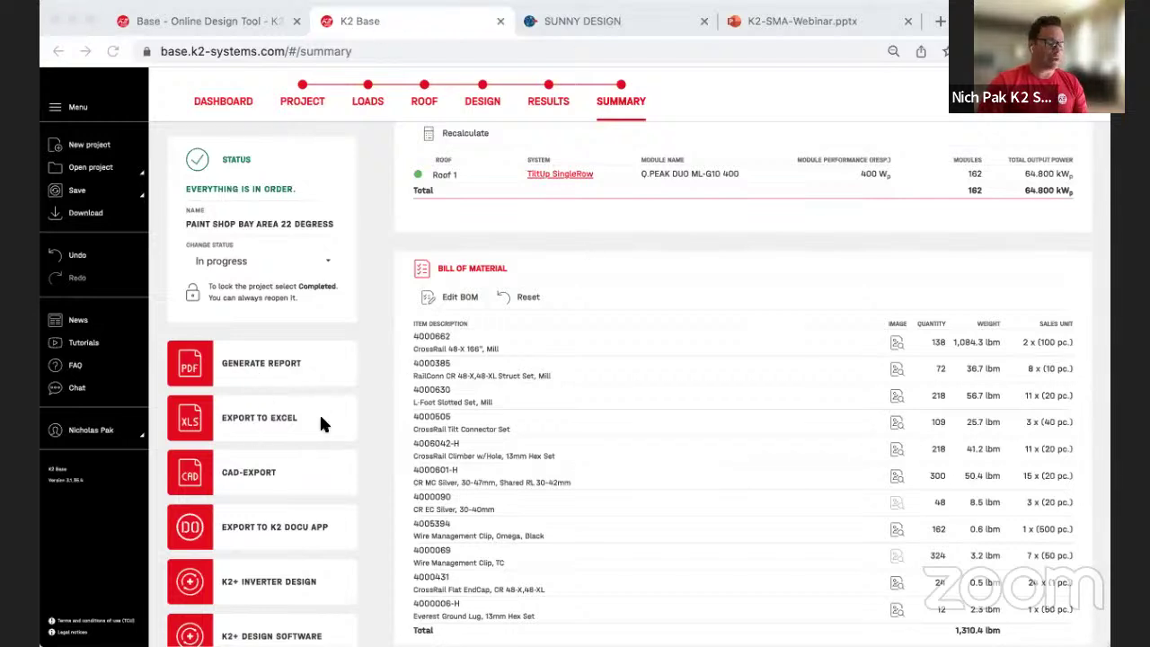
# Step: Return to the Summary and list the K2+ Inverter Design tools: Fronius, GoodWe, KOSTAL, SMA, SolarEdge
pyautogui.scroll(-2, 283, 447)
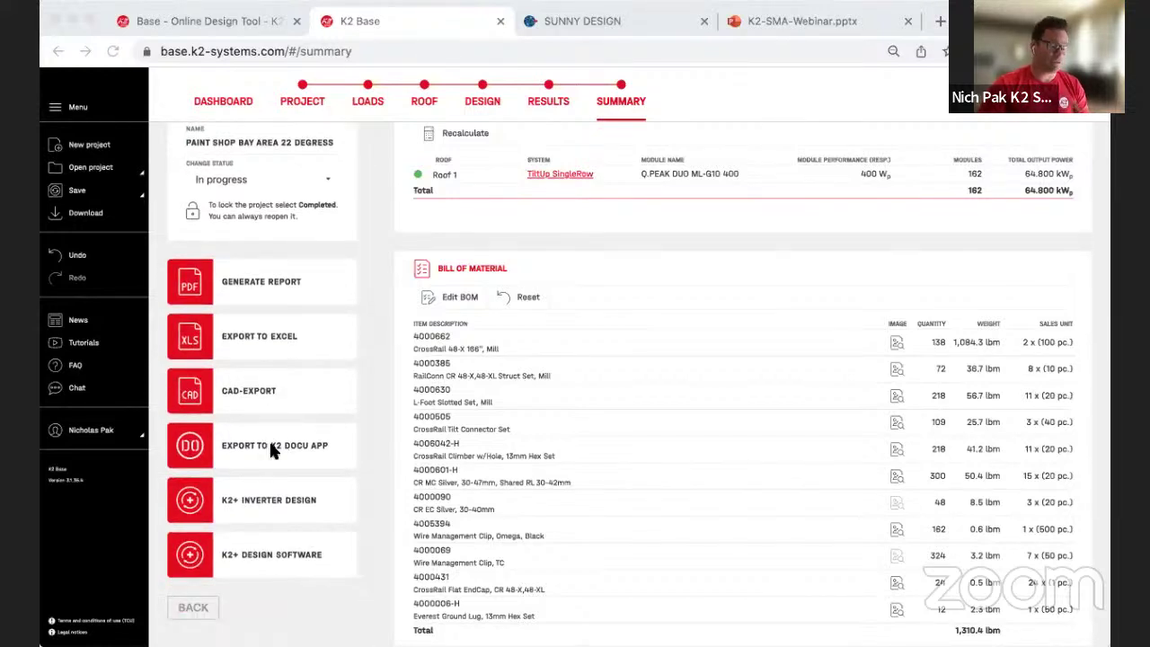
pyautogui.click(222, 396)
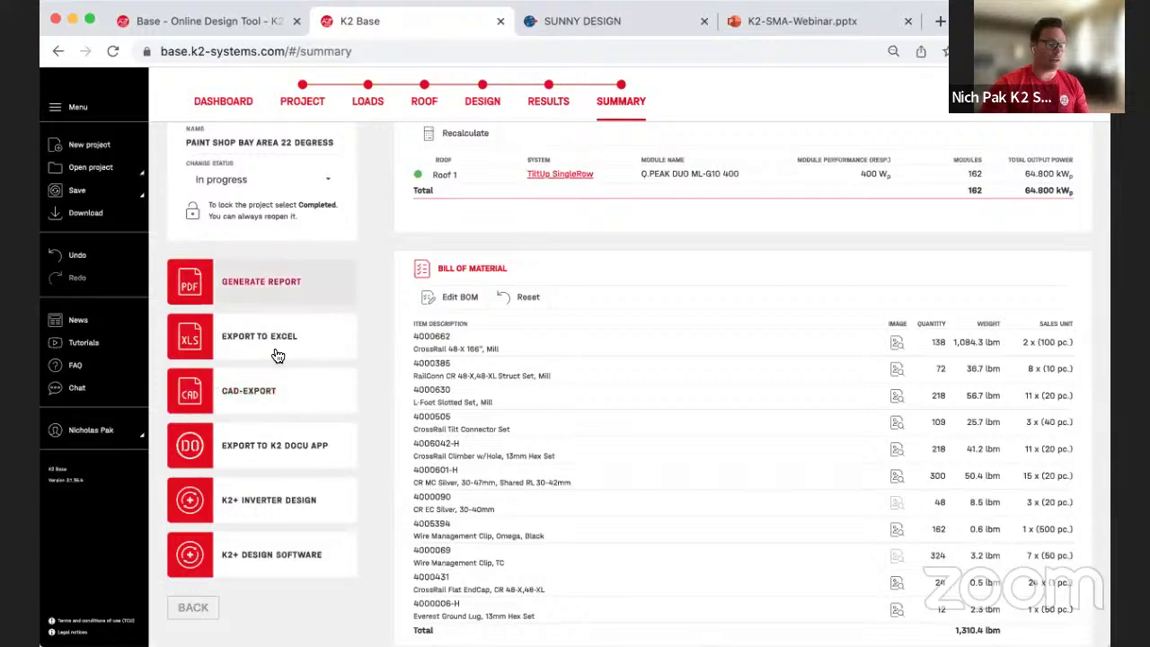
pyautogui.click(557, 95)
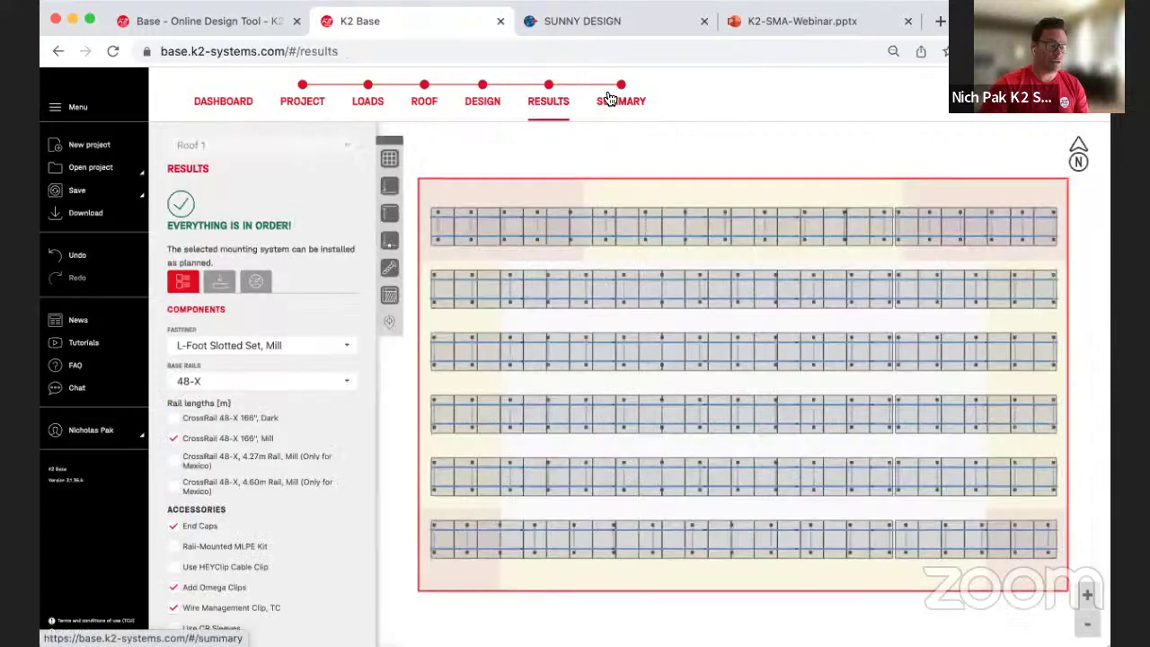
pyautogui.click(609, 101)
pyautogui.scroll(-1, 272, 438)
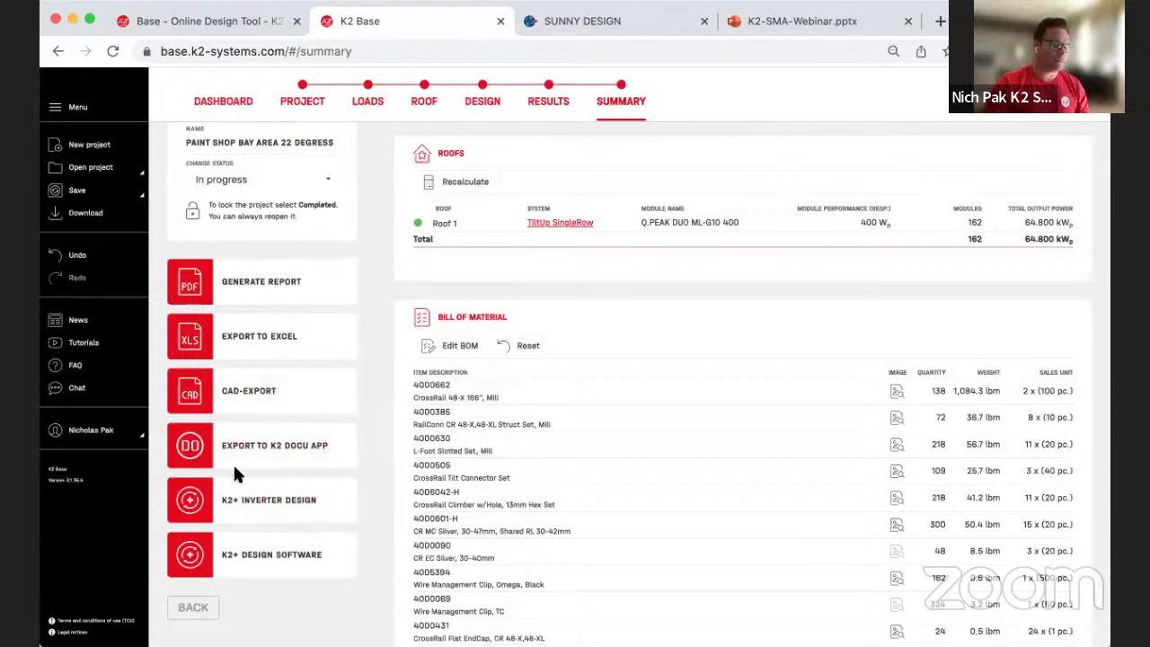
pyautogui.click(233, 502)
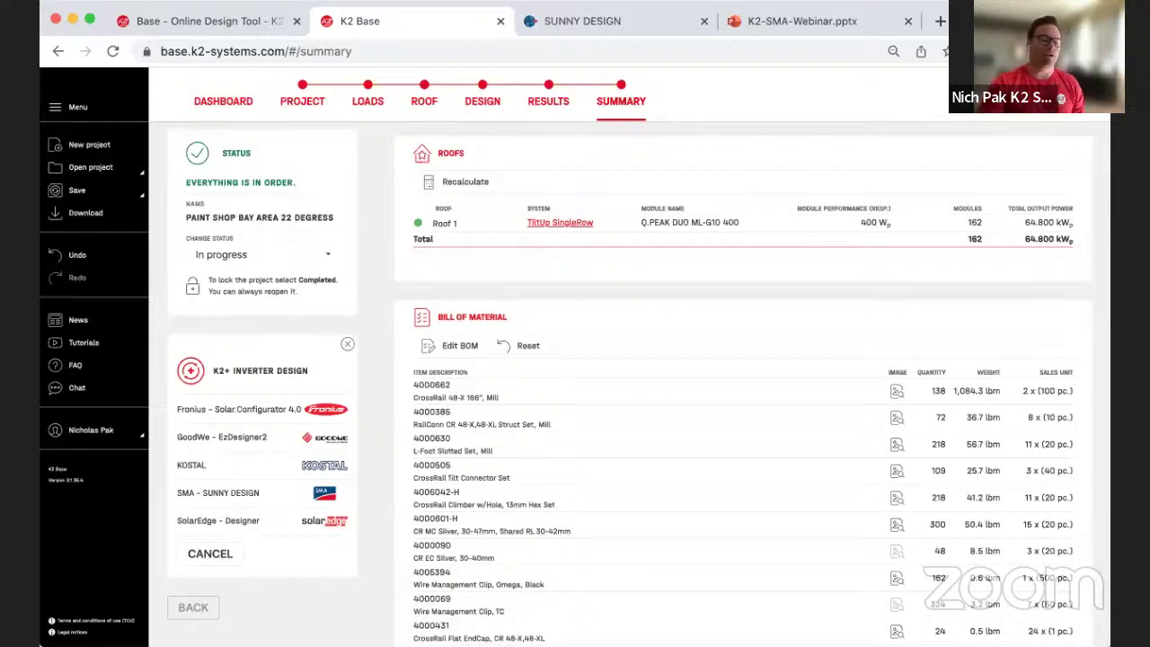
# Step: Export the Paint Shop Bay Area 22 Degress project from the summary to SMA Sunny Design
pyautogui.click(593, 25)
pyautogui.click(404, 27)
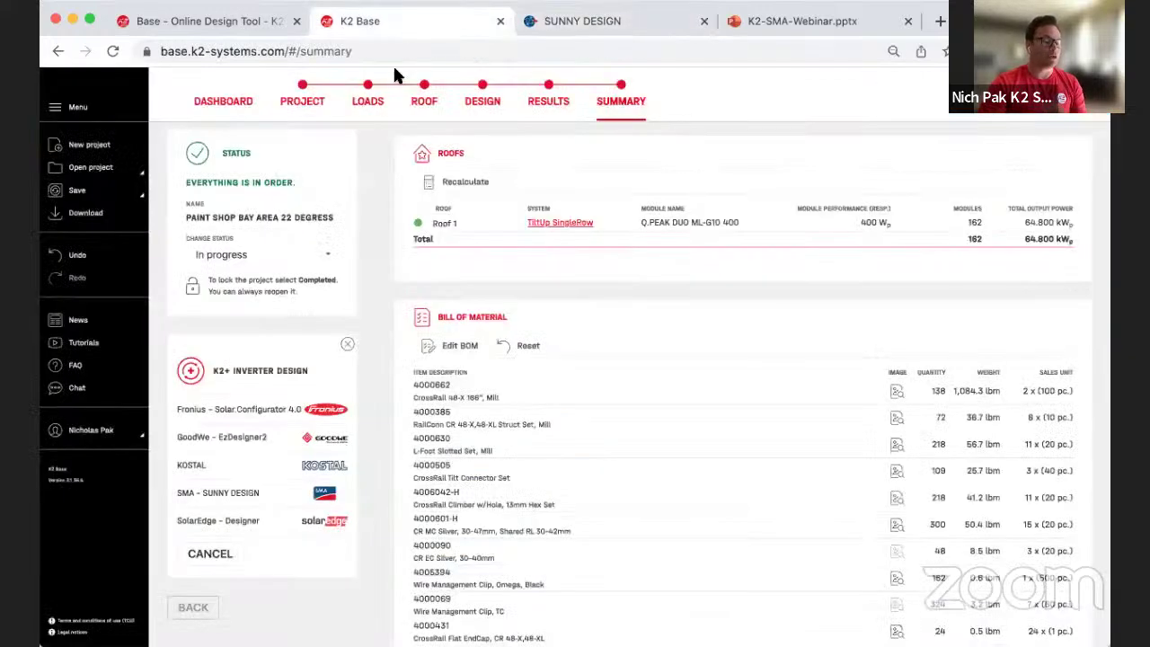
pyautogui.click(307, 496)
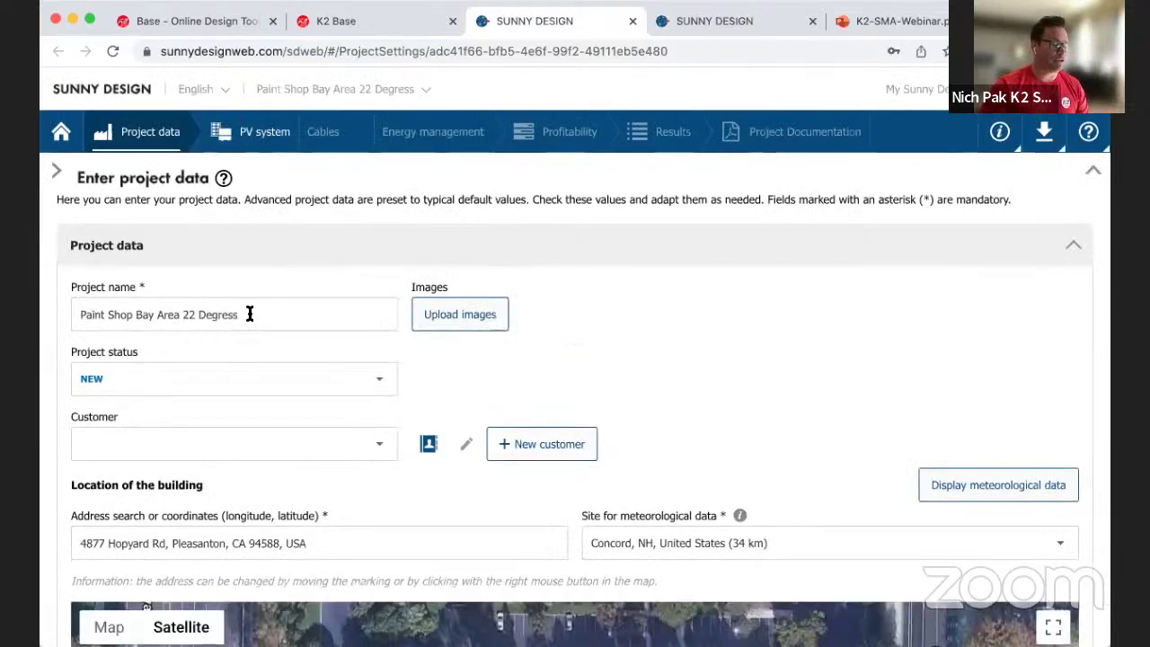
pyautogui.scroll(-1, 189, 531)
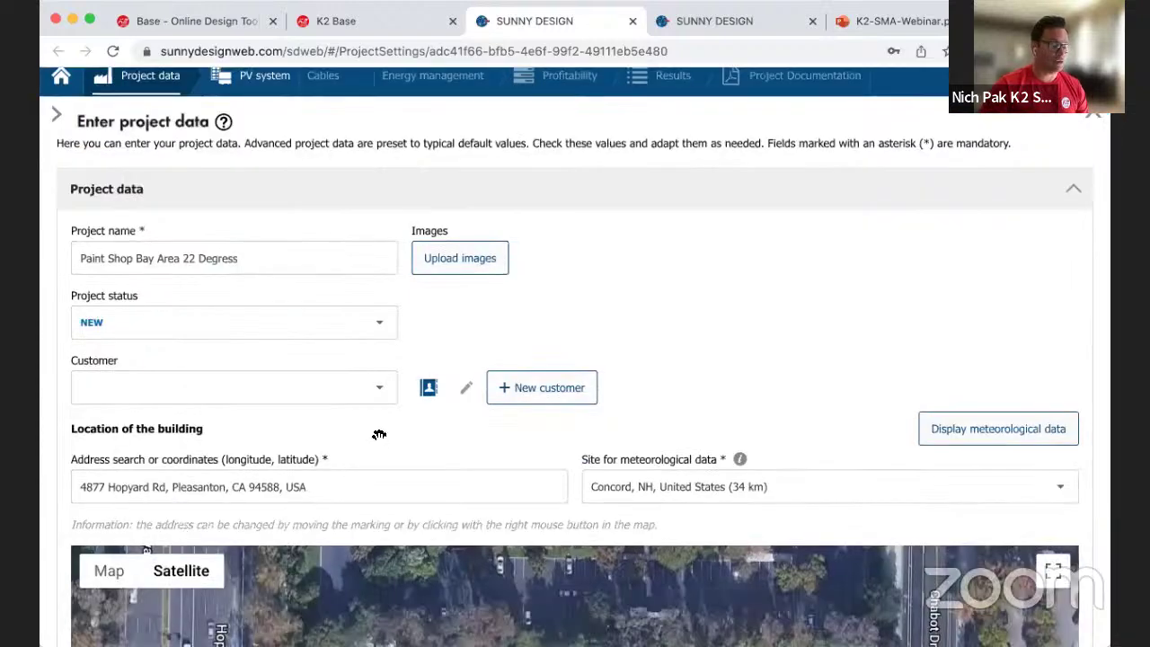
pyautogui.scroll(1, 364, 423)
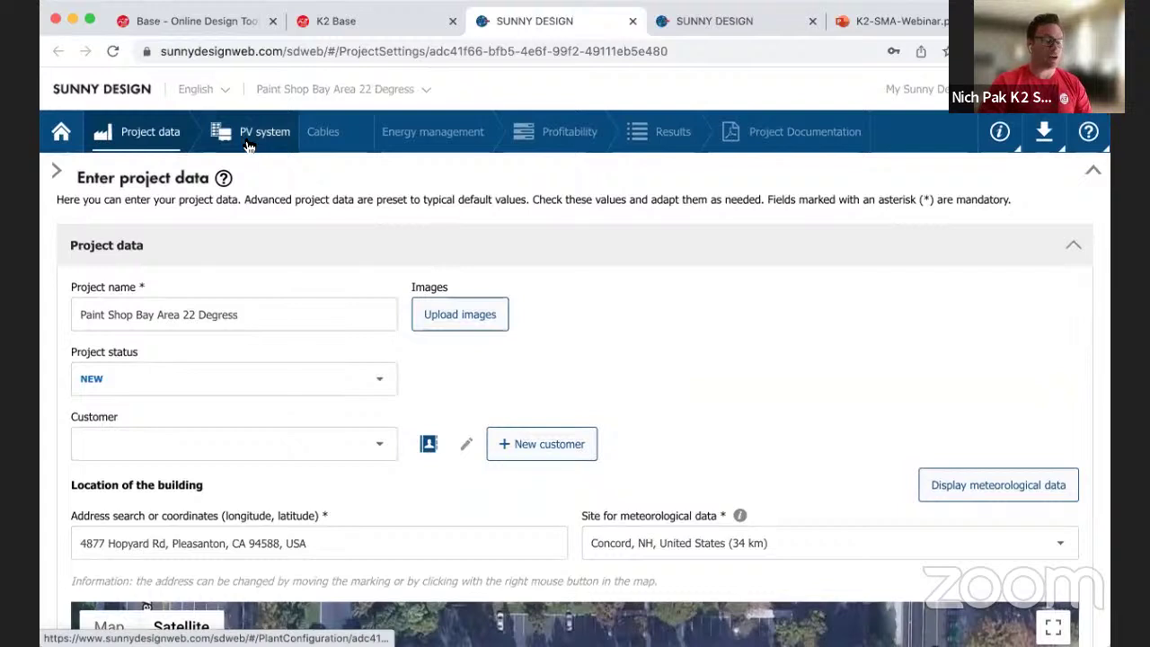
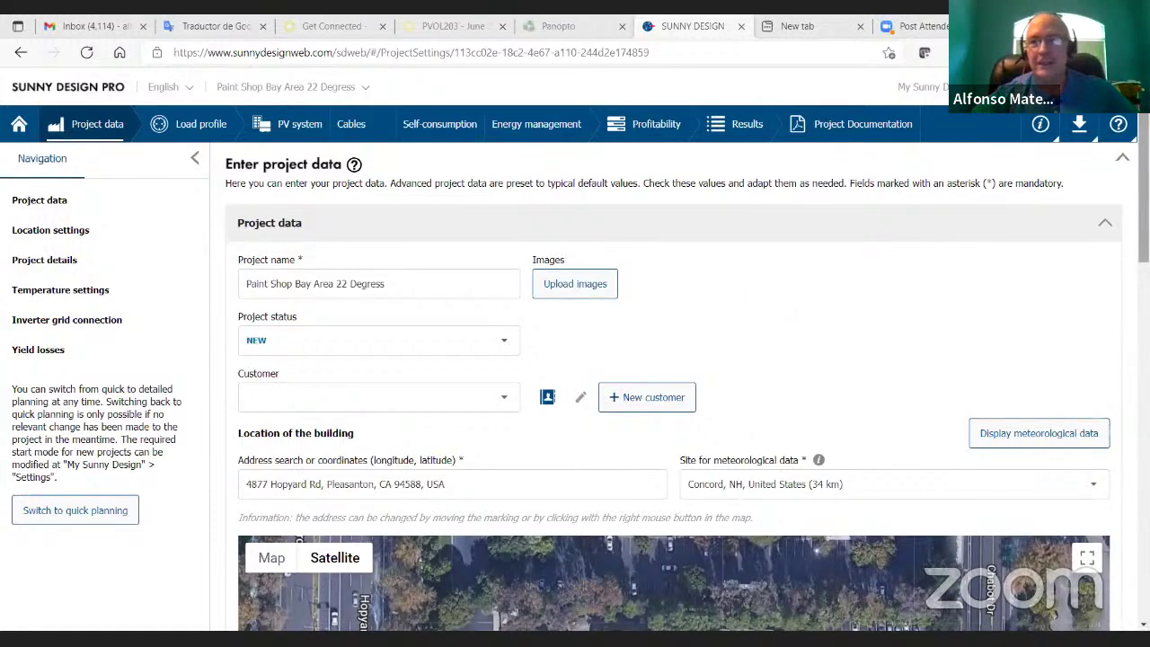
# Step: Open the new customer form from the project data, then close it without saving
pyautogui.scroll(-1, 520, 206)
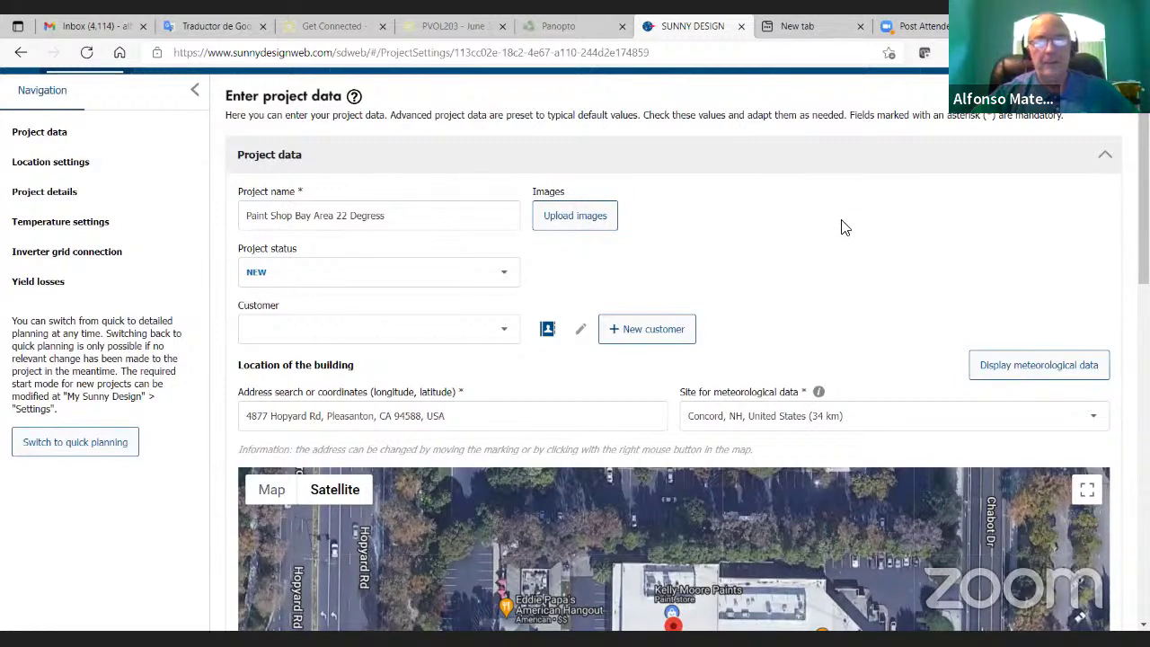
pyautogui.scroll(-1, 899, 191)
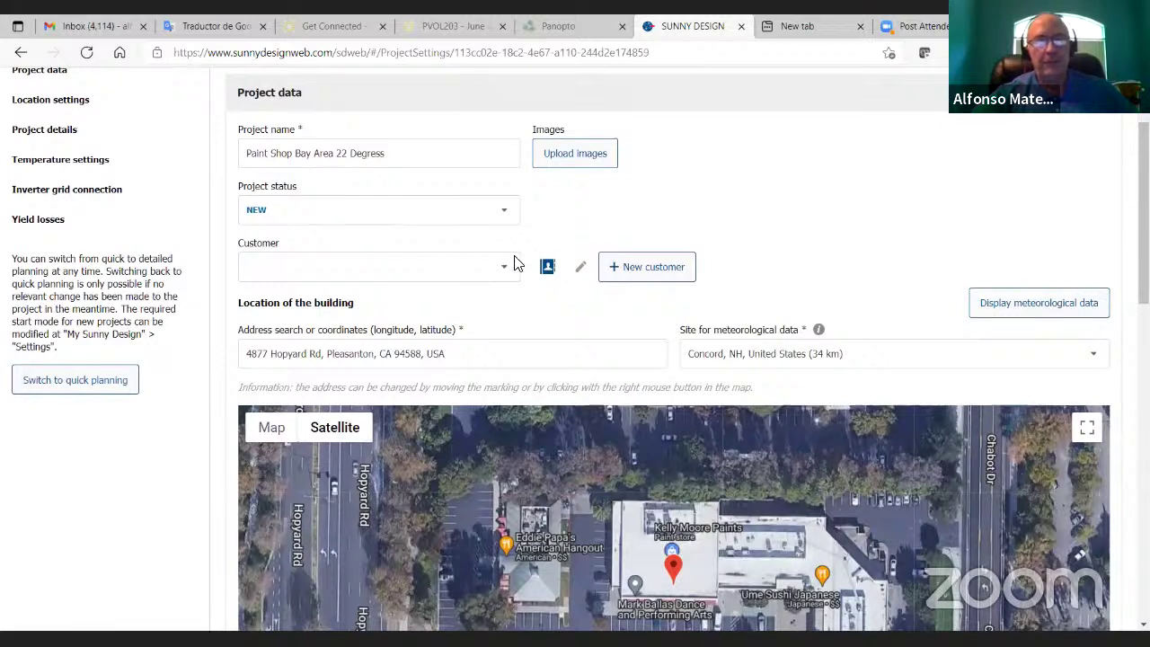
pyautogui.click(620, 270)
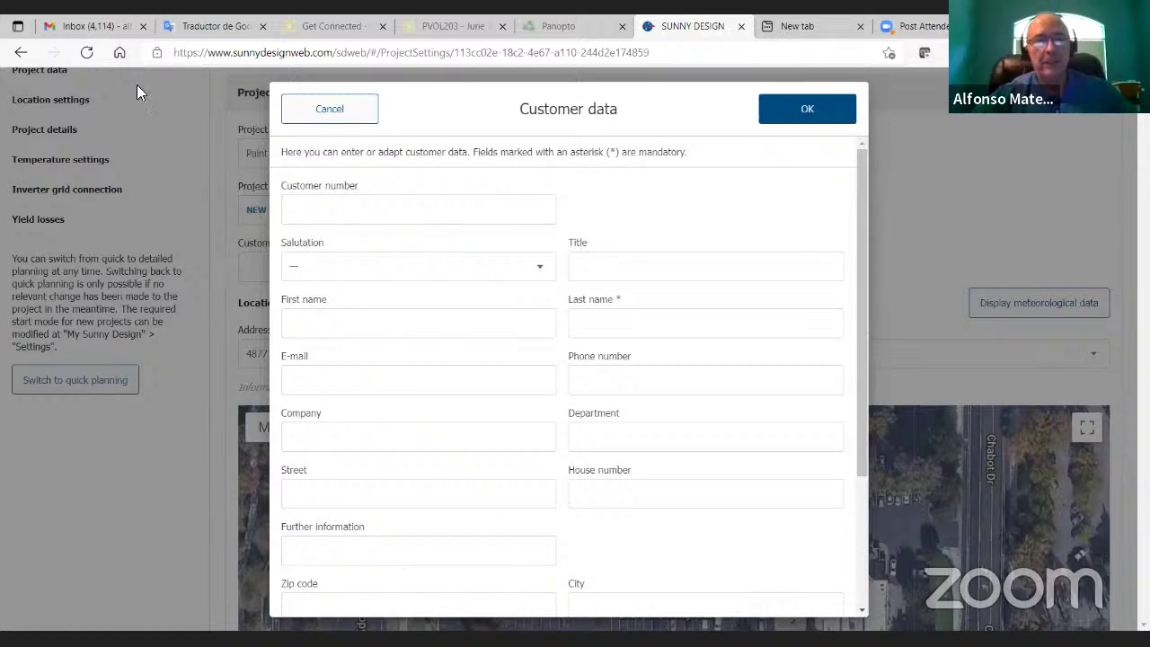
pyautogui.click(329, 111)
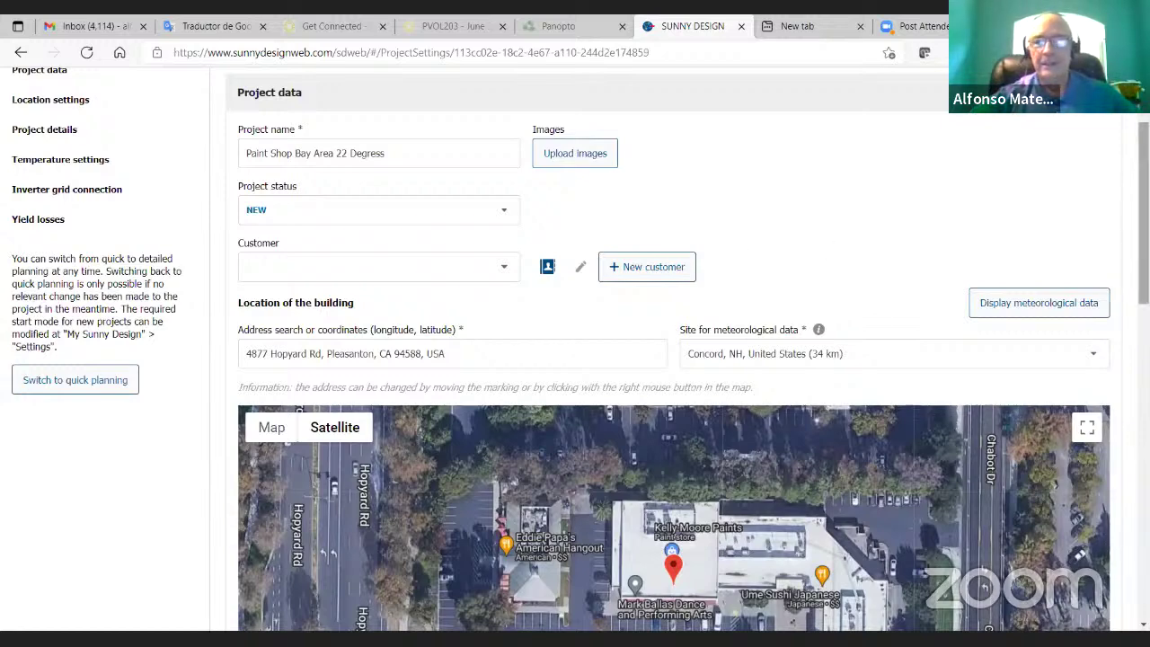
# Step: Review the project temperature settings, try the cell-temperature option, then discard the changes
pyautogui.scroll(-2, 575, 360)
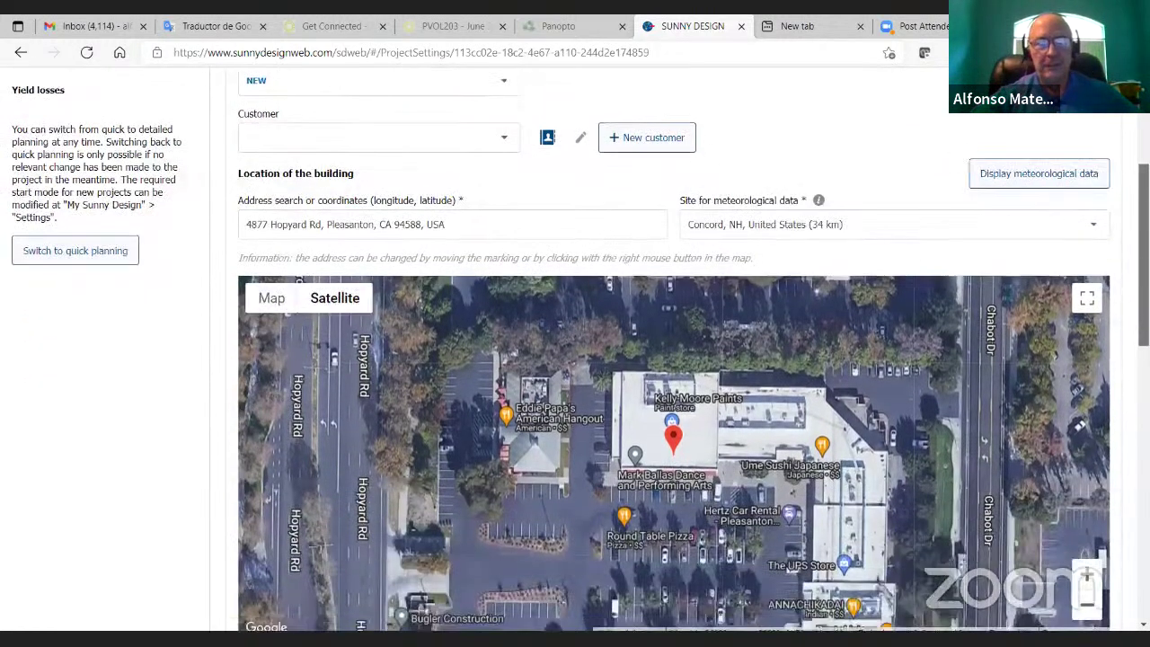
pyautogui.scroll(-1, 674, 359)
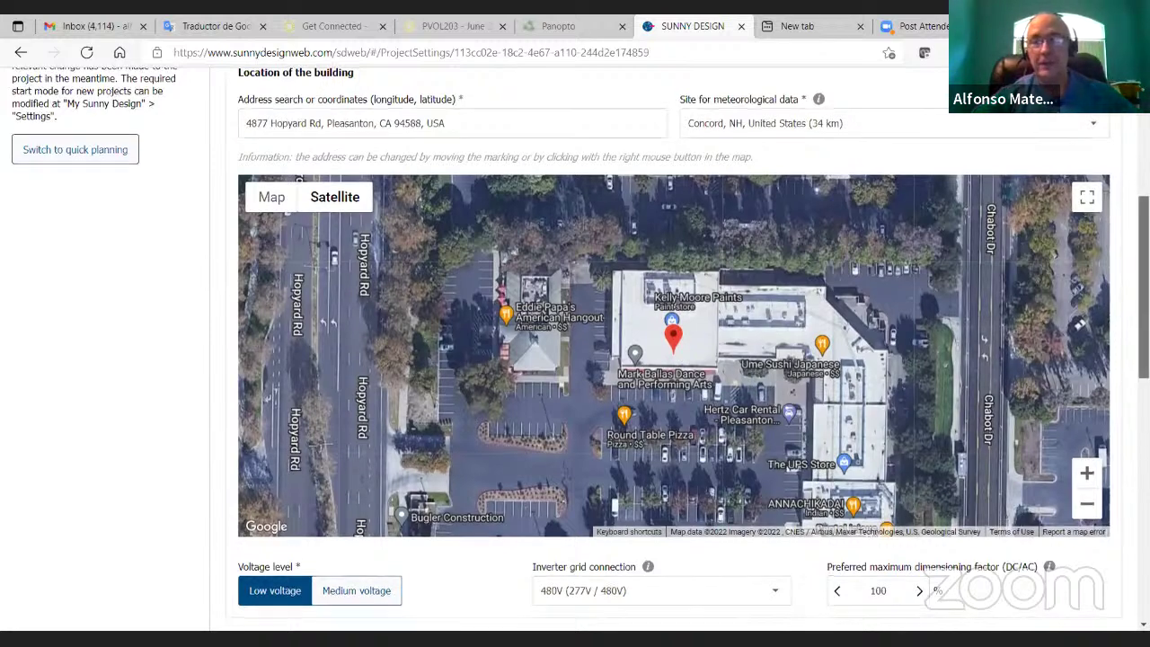
pyautogui.scroll(-1, 1144, 296)
pyautogui.scroll(-4, 1144, 359)
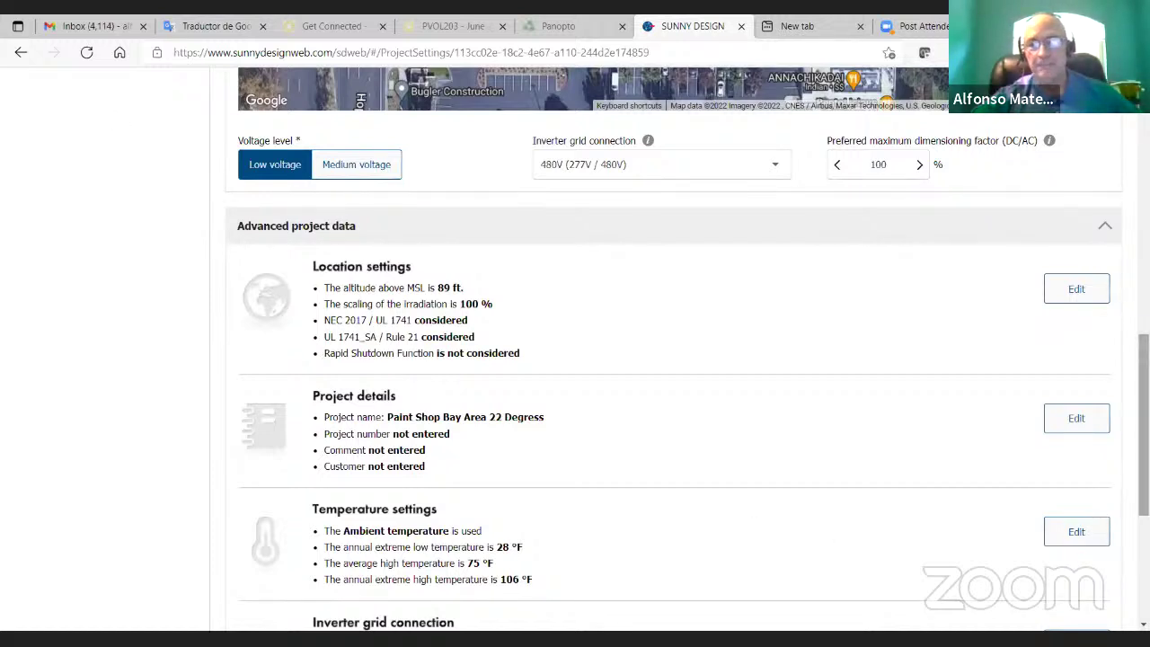
pyautogui.scroll(-3, 1060, 413)
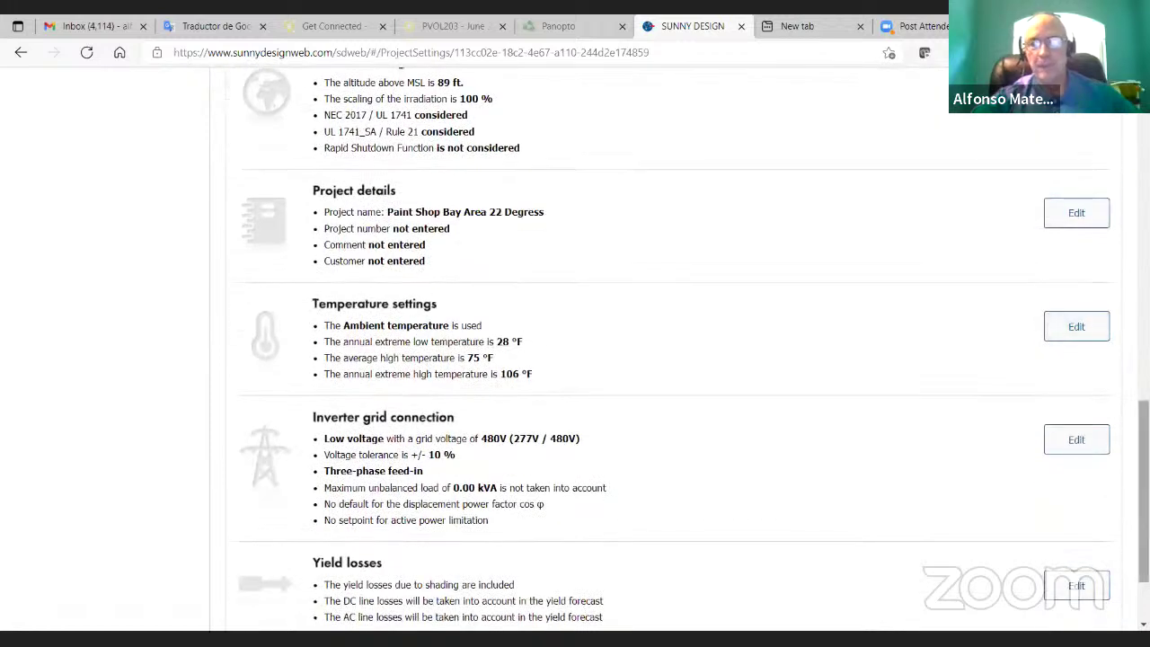
pyautogui.click(1056, 329)
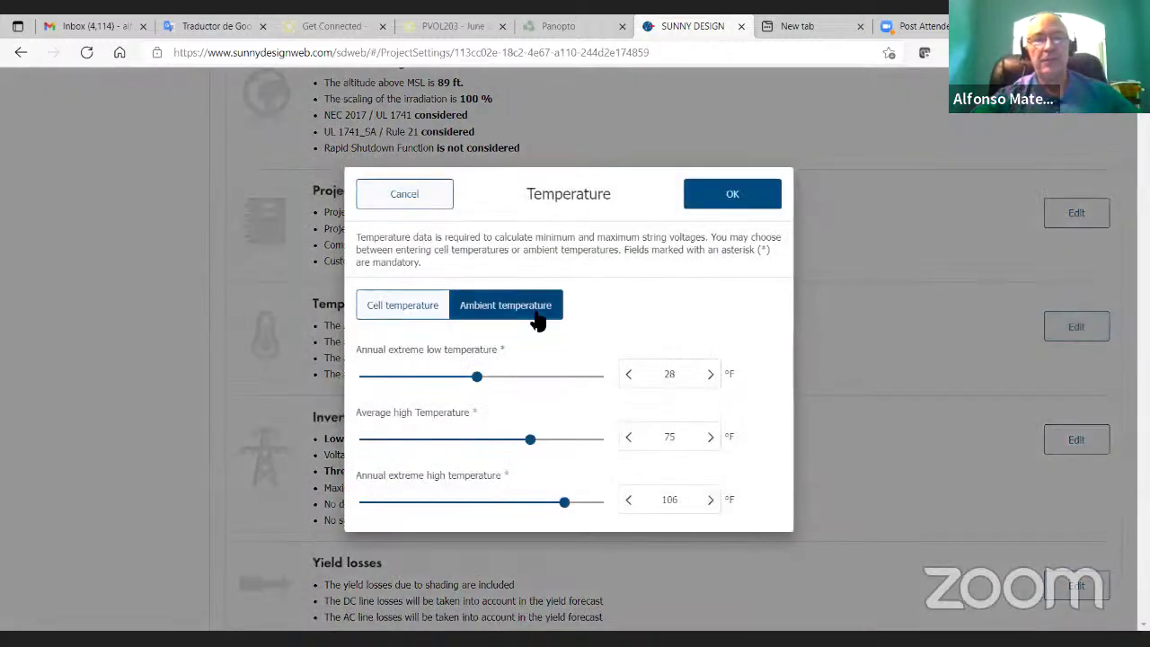
pyautogui.click(388, 313)
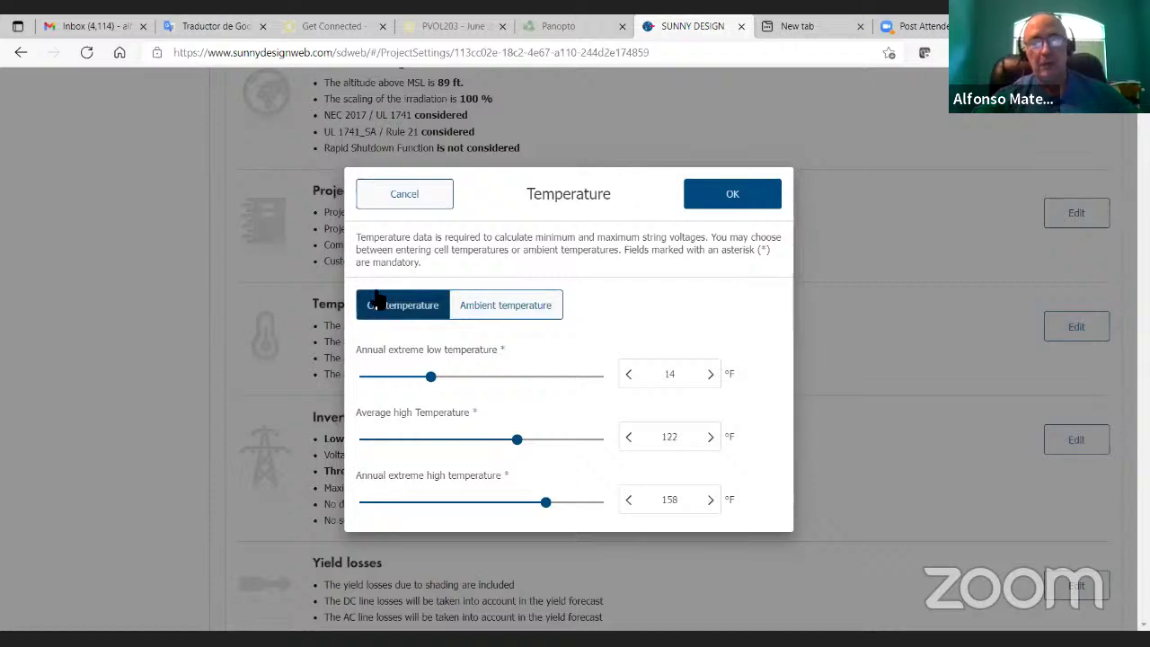
pyautogui.click(396, 196)
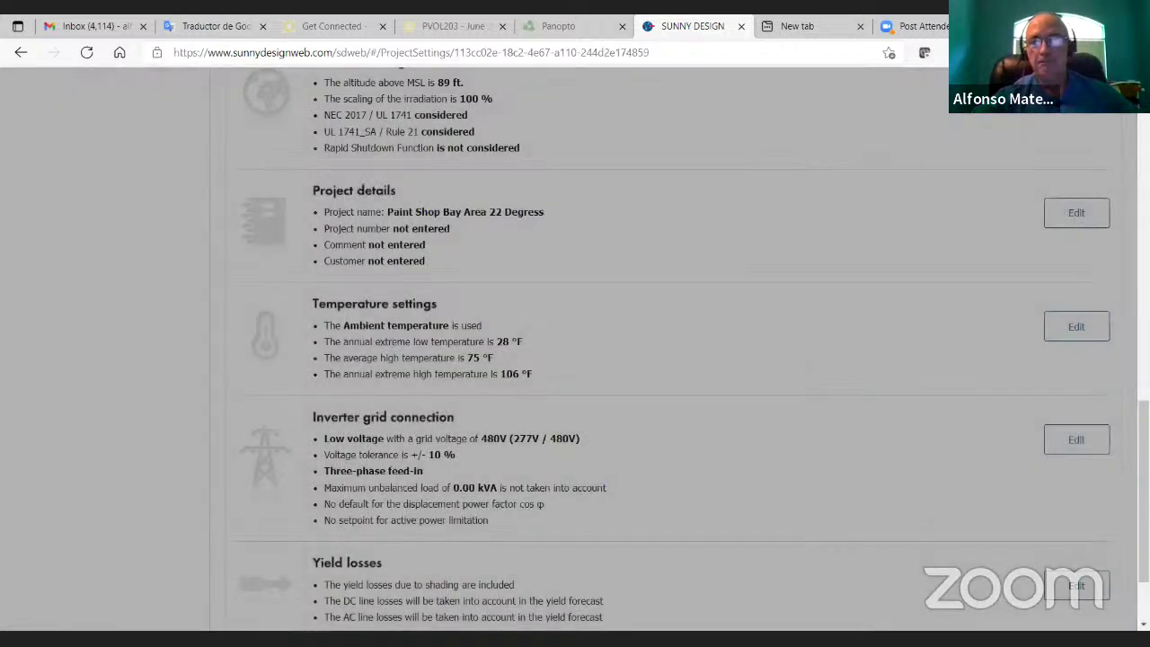
# Step: Keep 480V (277V / 480V) as the inverter grid connection voltage
pyautogui.scroll(1, 575, 351)
pyautogui.scroll(2, 762, 274)
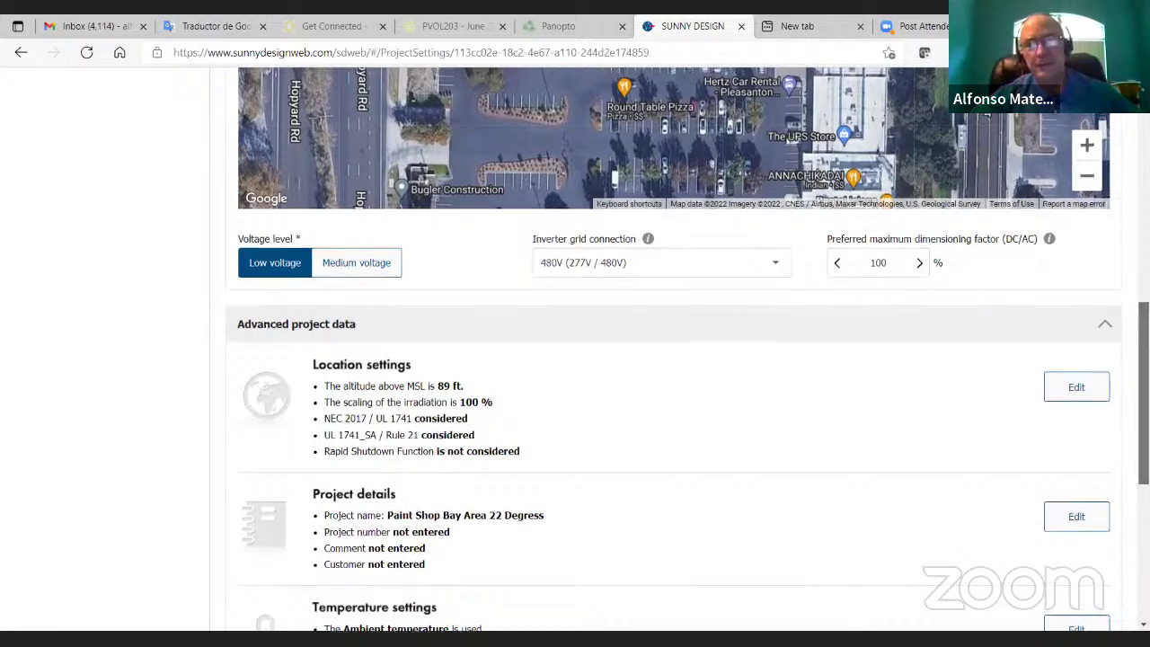
pyautogui.scroll(1, 688, 351)
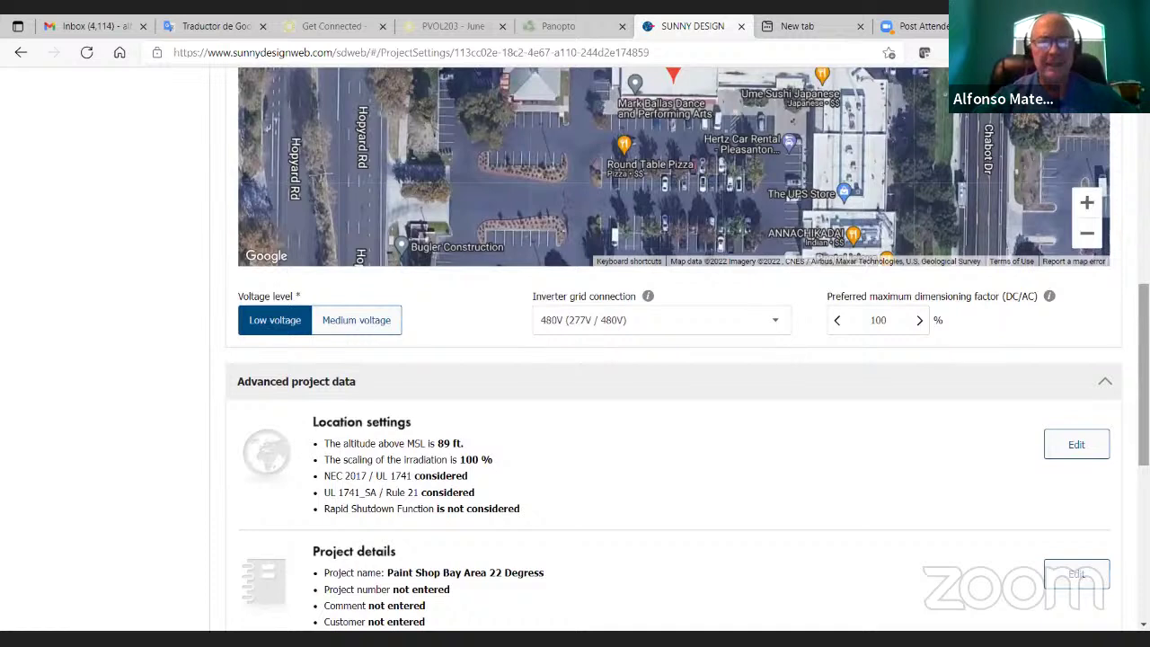
pyautogui.click(778, 324)
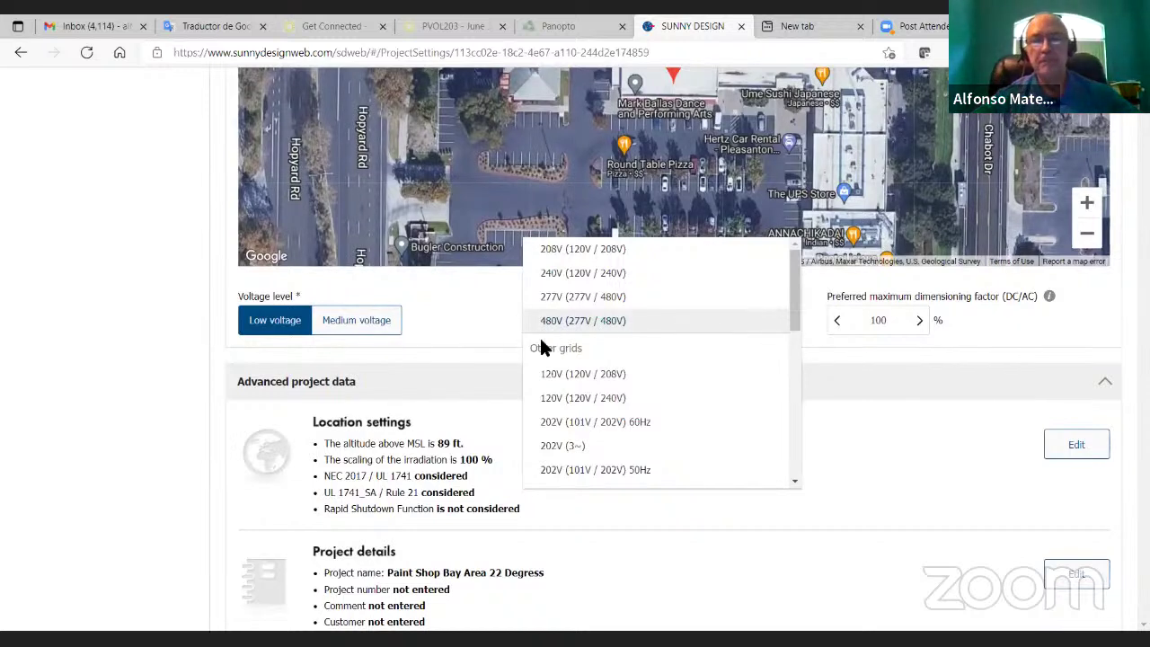
pyautogui.click(566, 324)
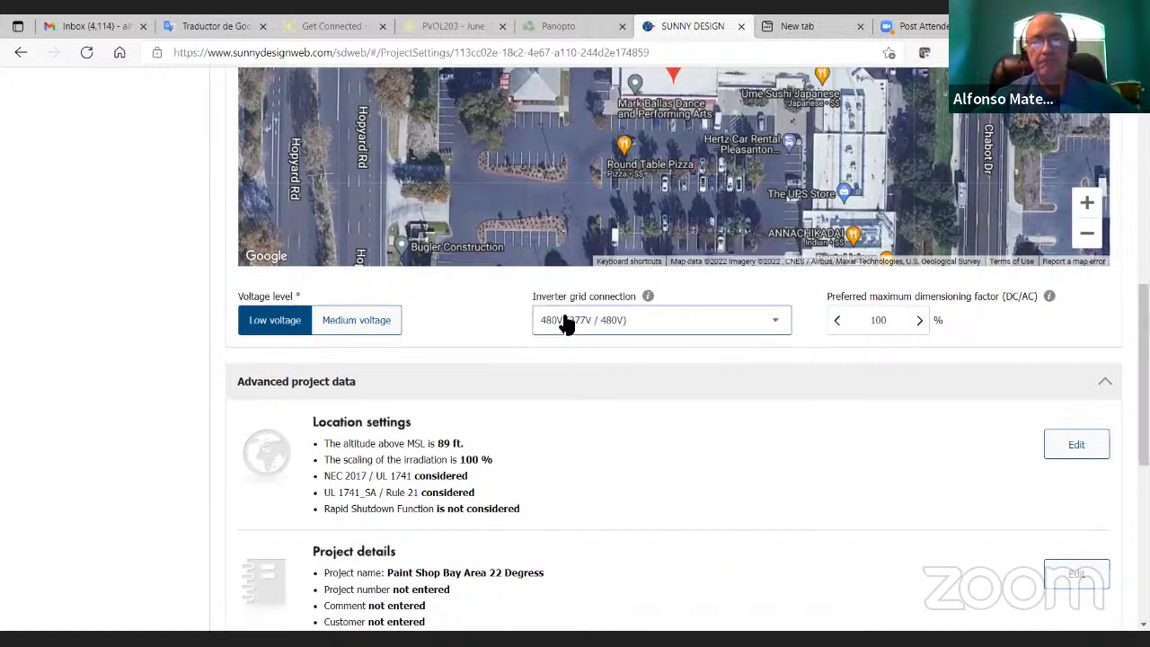
# Step: Review and confirm the yield losses settings
pyautogui.scroll(-2, 575, 346)
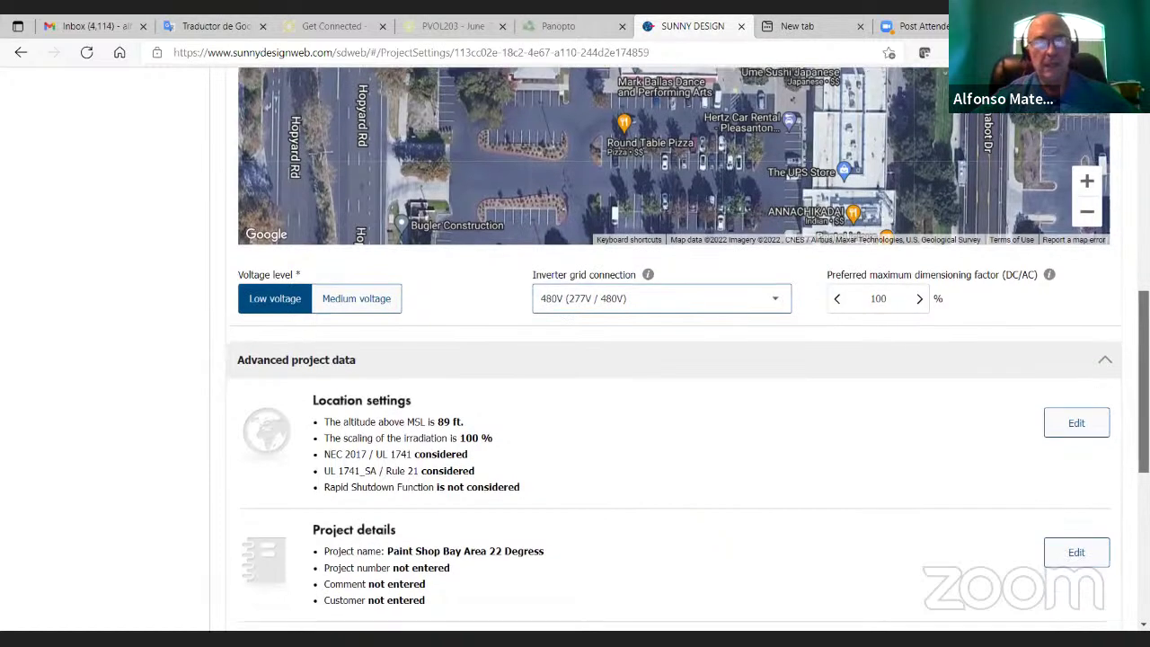
pyautogui.scroll(-4, 575, 346)
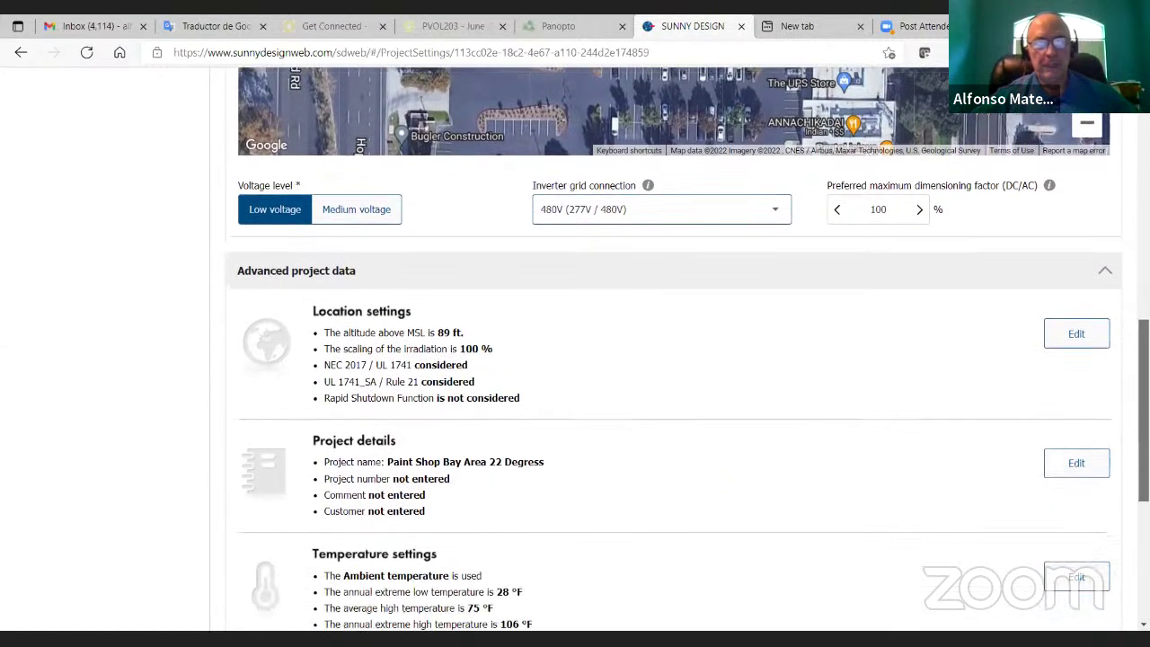
pyautogui.scroll(-1, 576, 346)
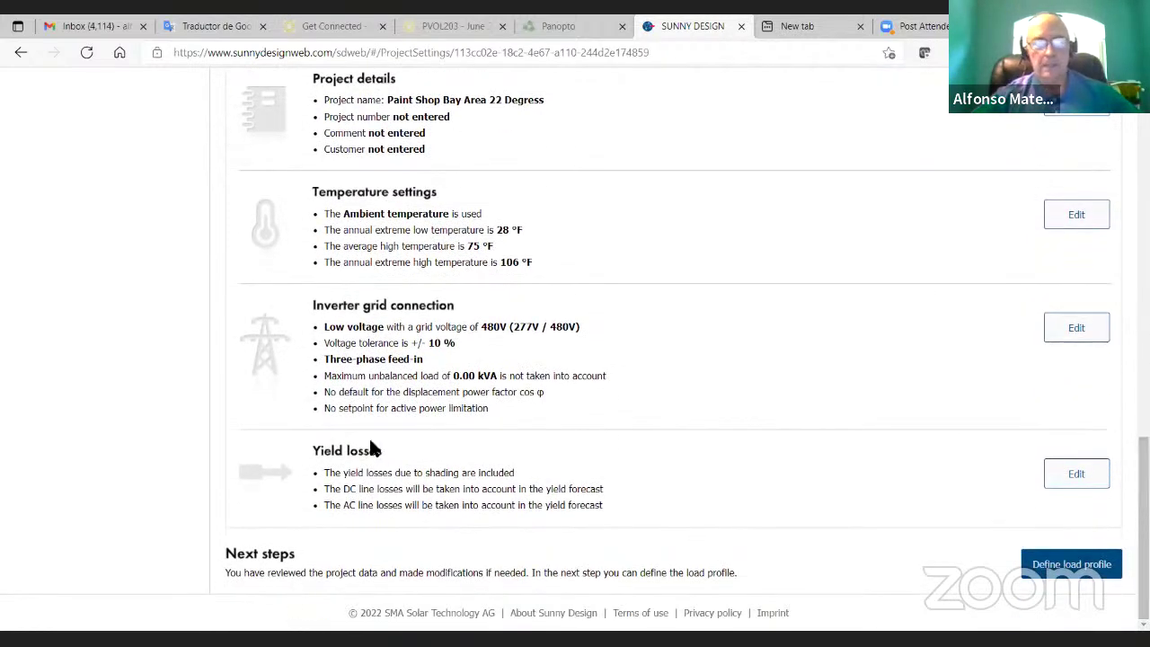
pyautogui.click(1078, 469)
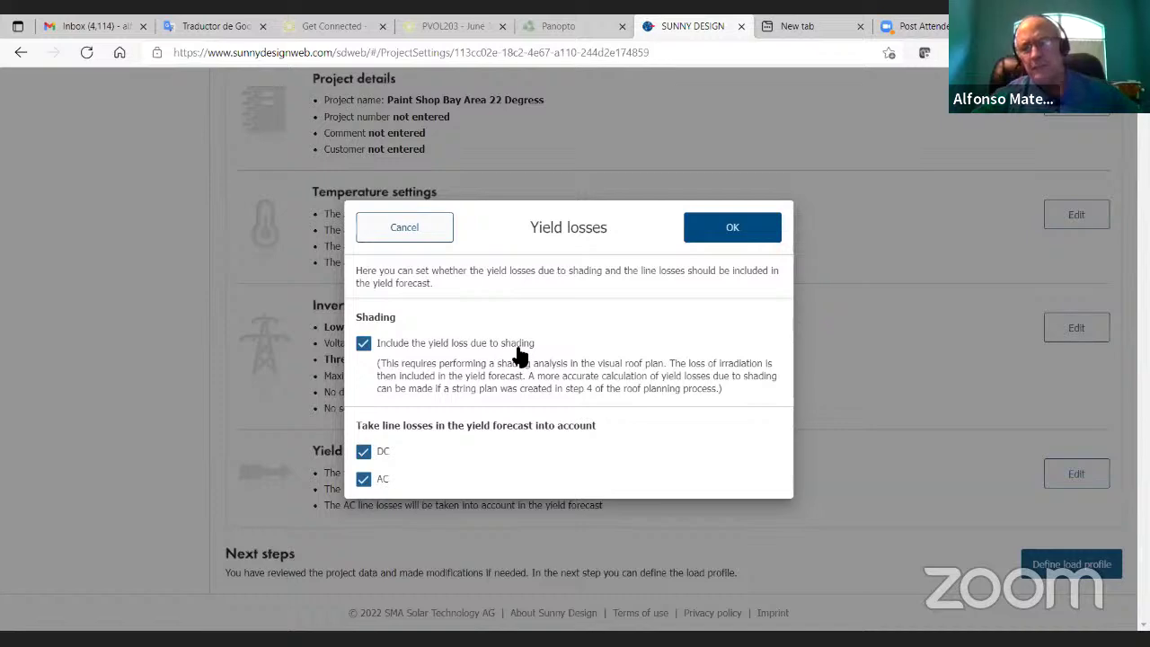
pyautogui.click(732, 230)
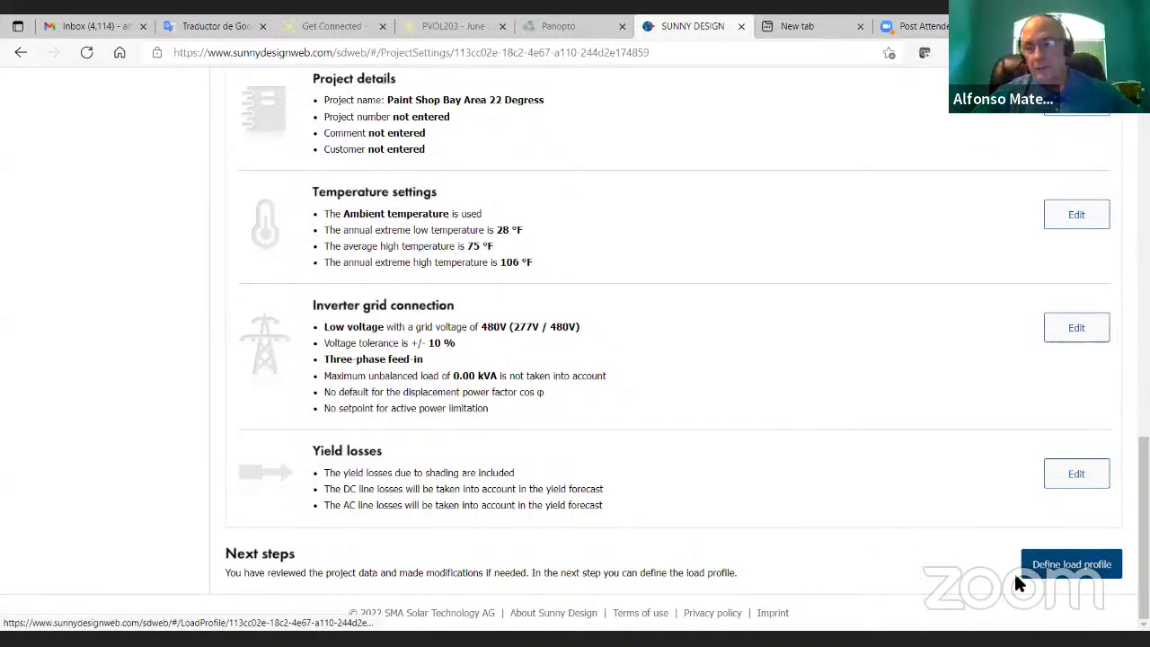
# Step: Accept the 40,000 kWh/year commercial business load profile and move to PV system configuration
pyautogui.click(1066, 577)
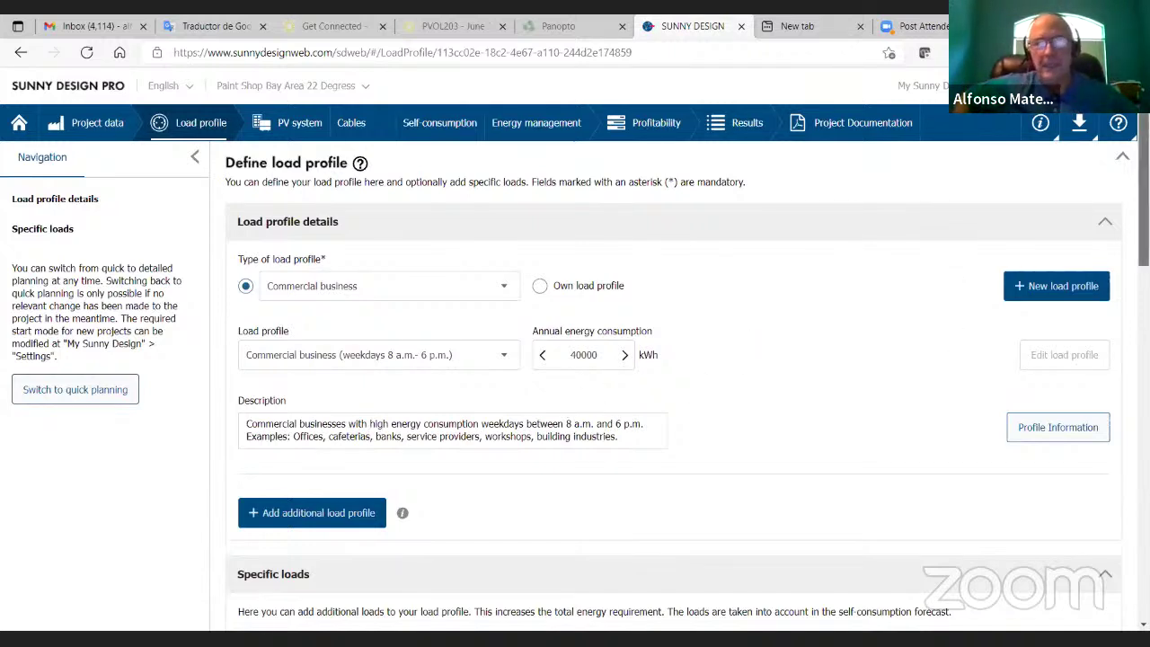
pyautogui.moveTo(1144, 202); pyautogui.dragTo(1144, 510)
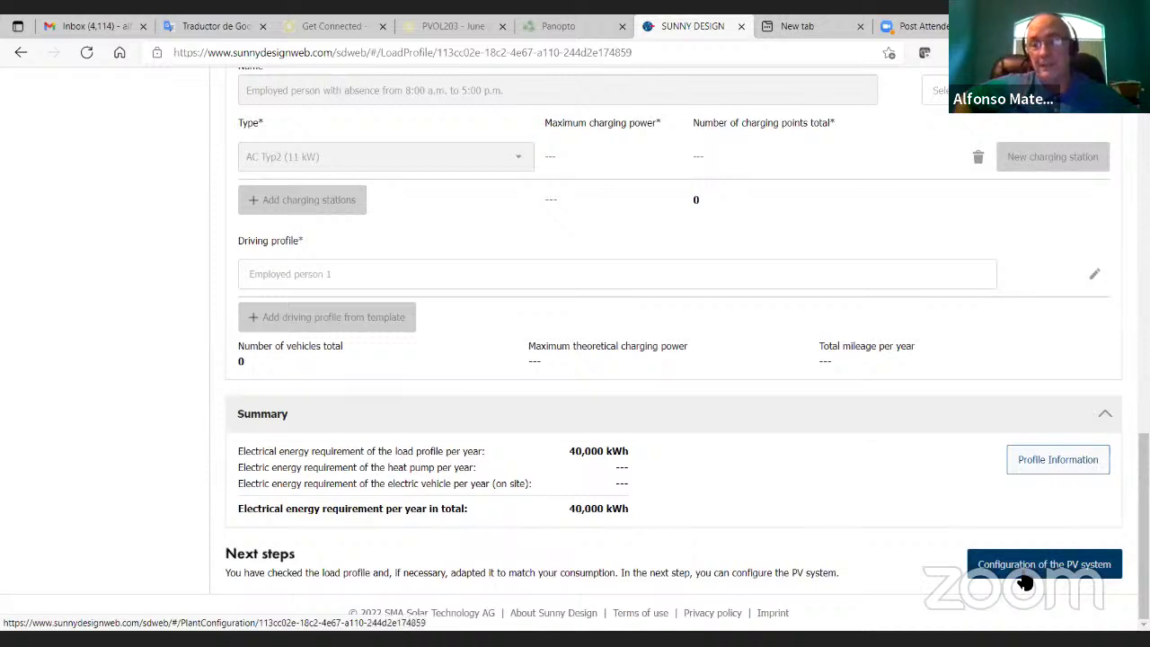
pyautogui.click(1025, 582)
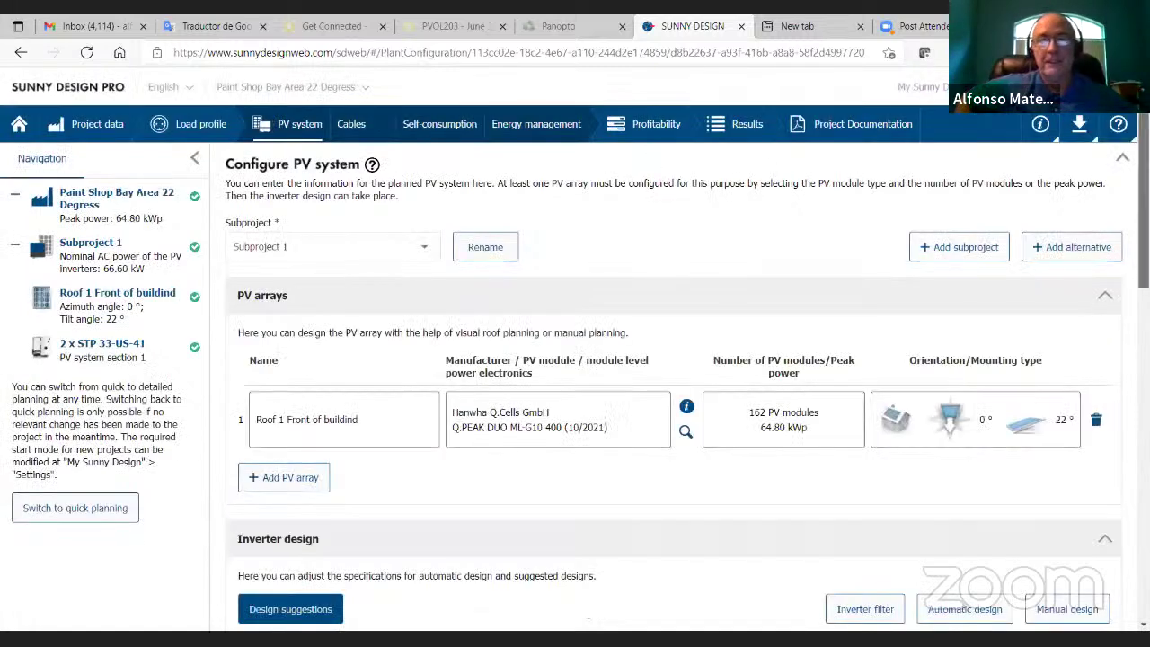
pyautogui.scroll(-2, 749, 192)
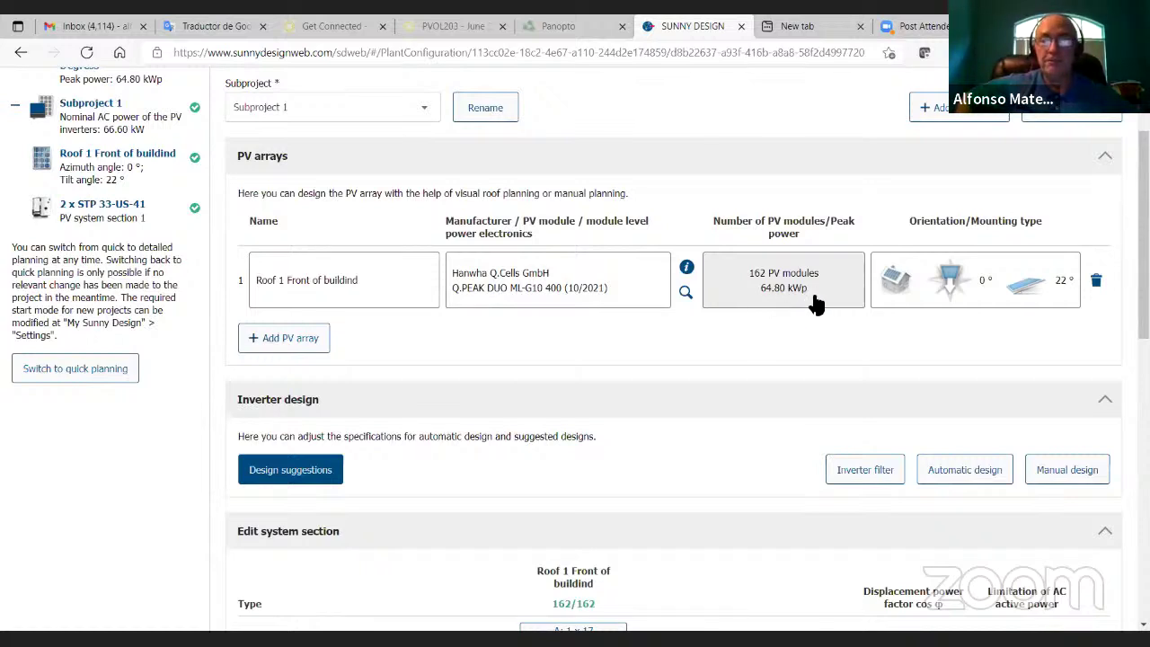
pyautogui.click(1023, 286)
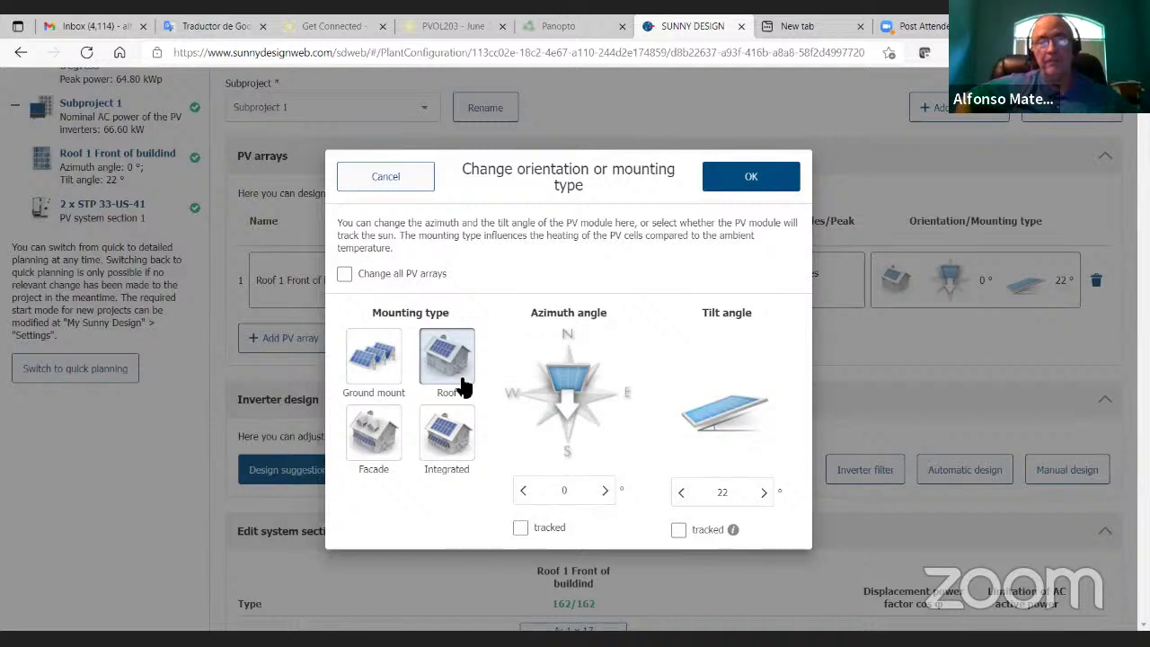
pyautogui.moveTo(447, 364)
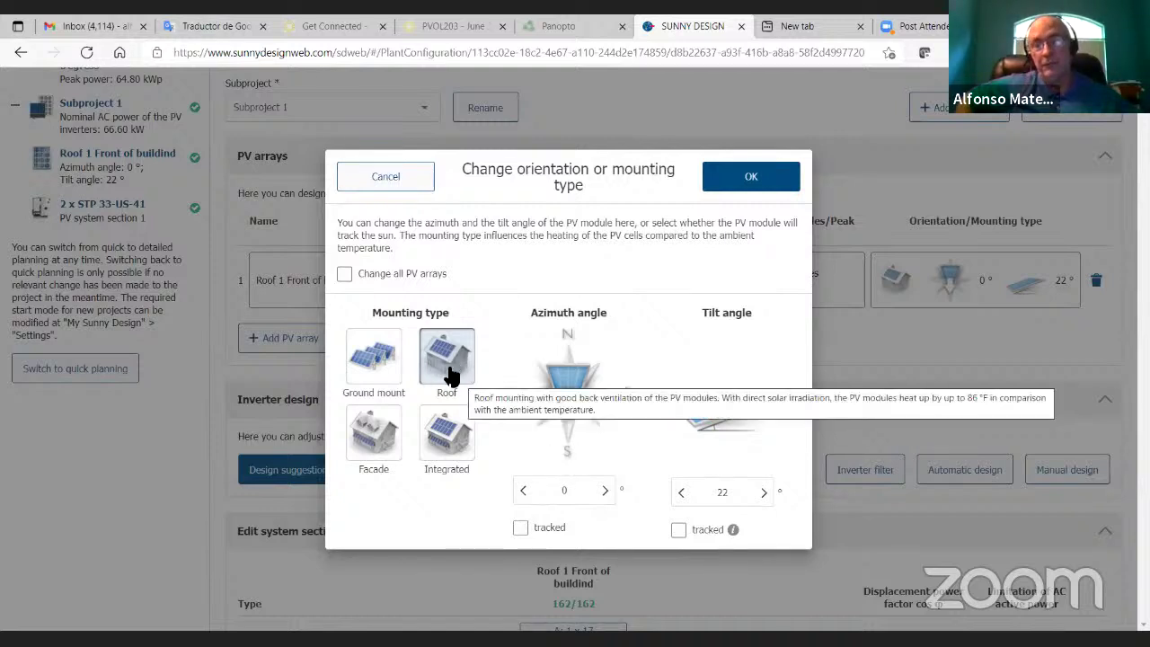
pyautogui.click(396, 177)
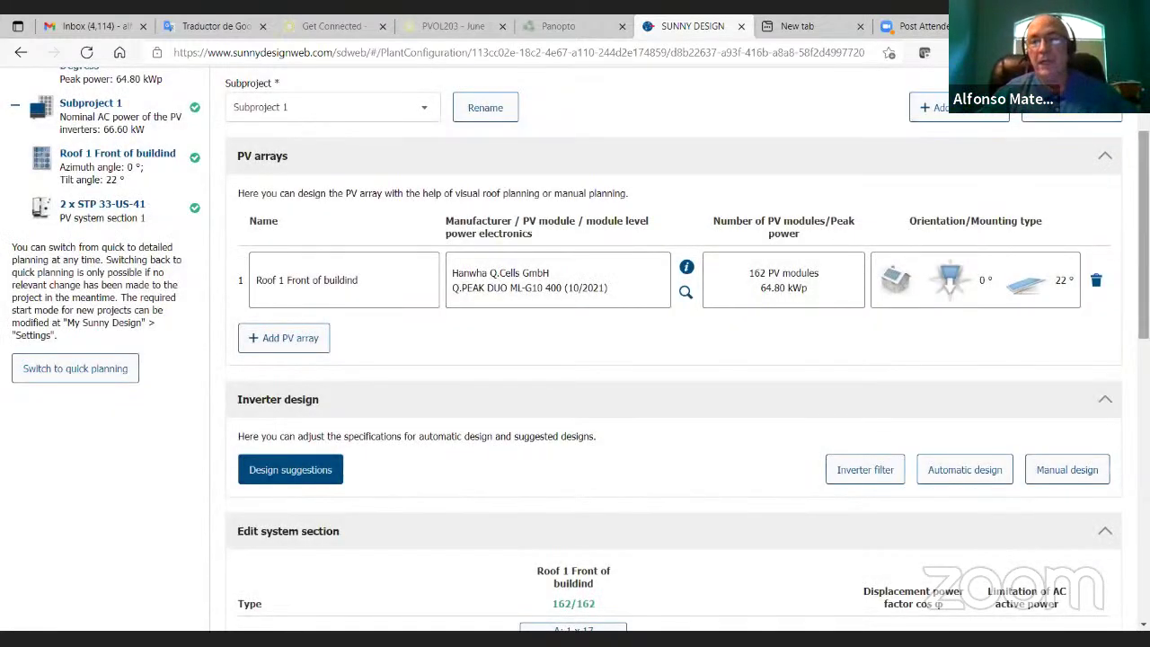
pyautogui.scroll(-2, 581, 349)
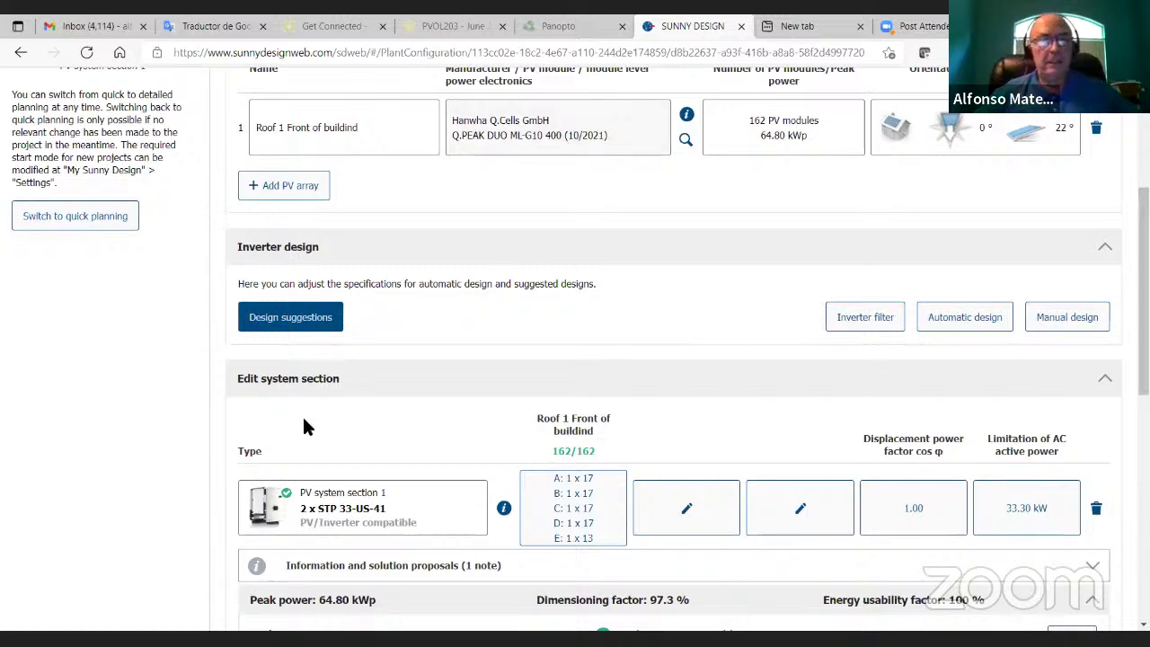
# Step: Generate design suggestions and adopt the 2 x STP 33-US-41 inverter design
pyautogui.click(283, 330)
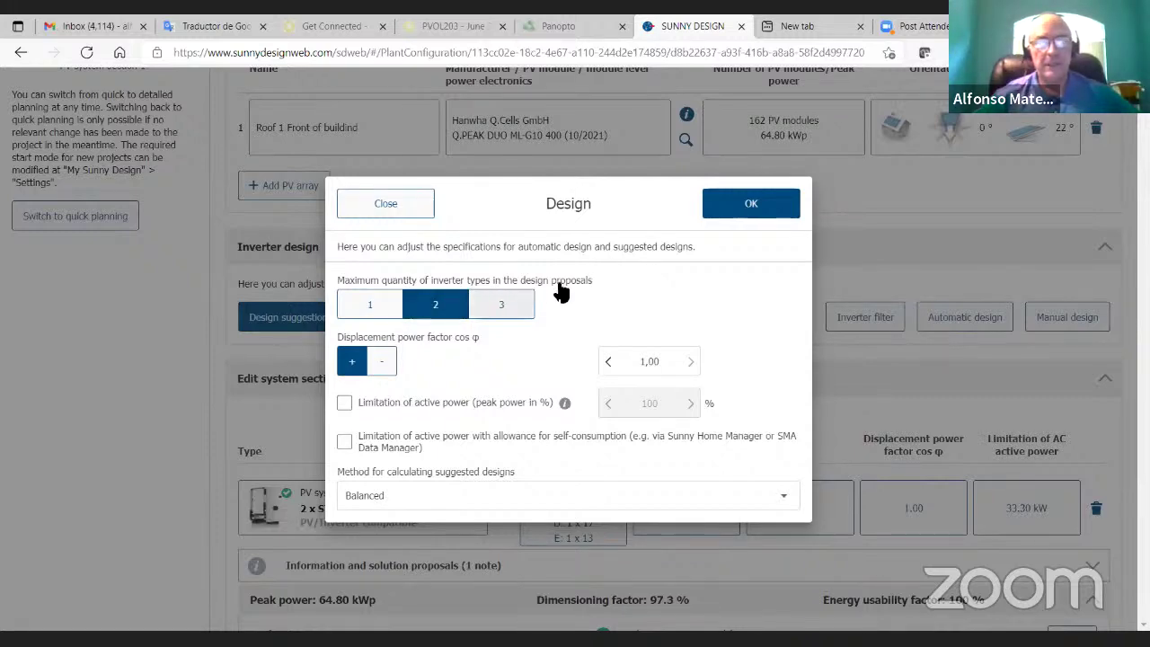
pyautogui.click(751, 214)
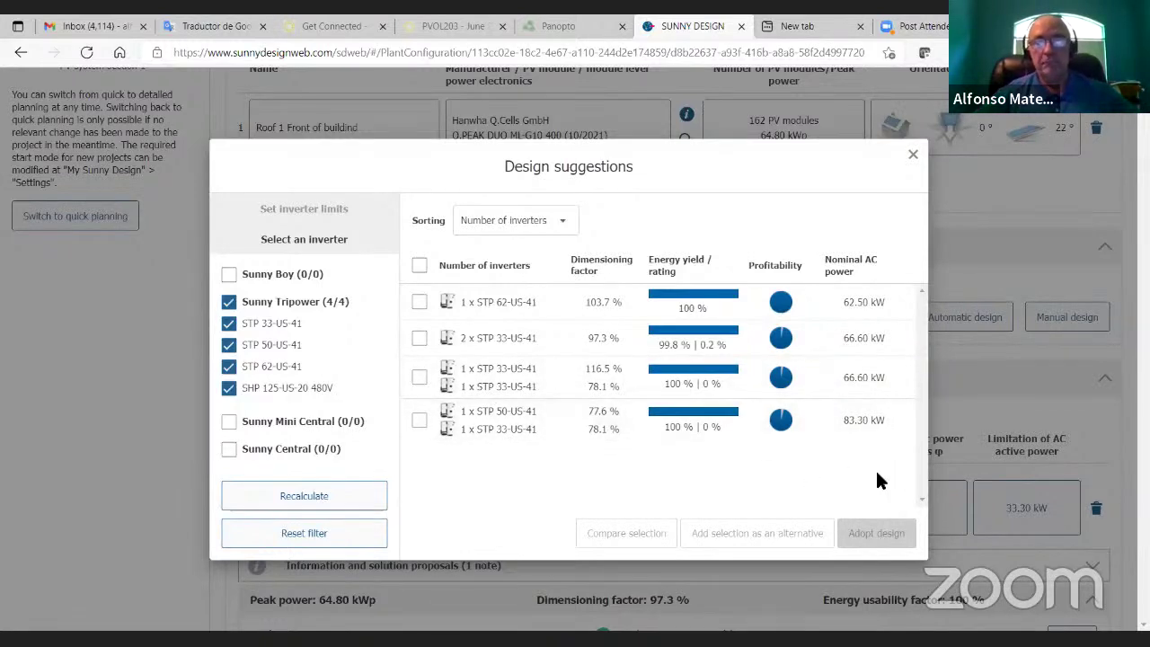
pyautogui.click(419, 338)
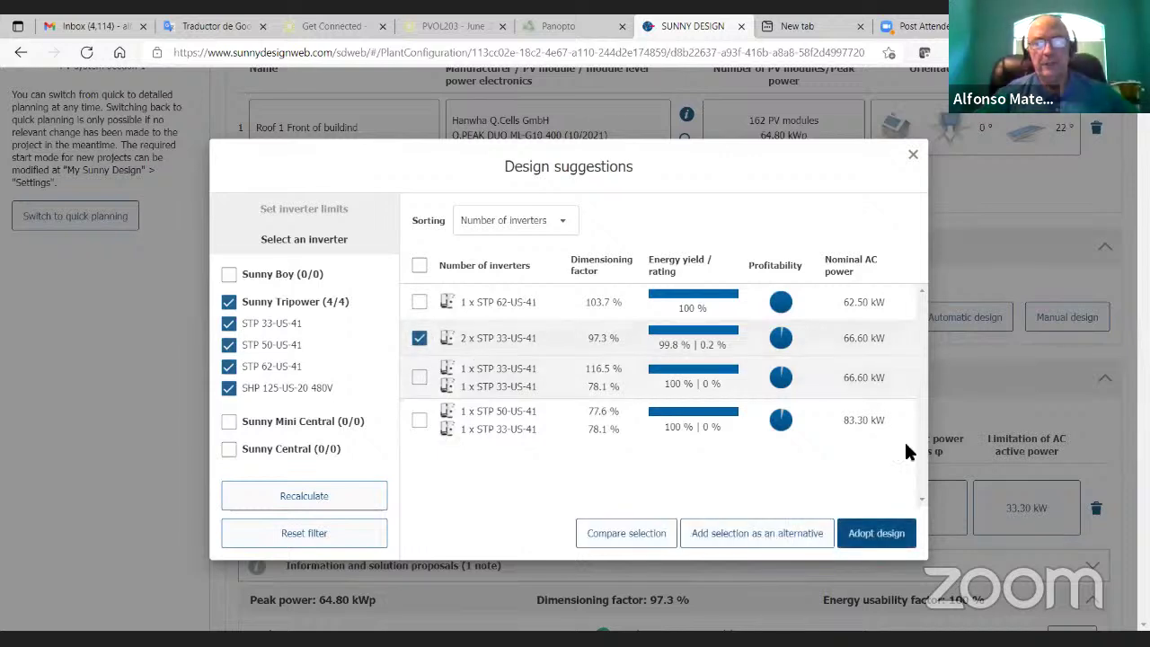
pyautogui.click(848, 537)
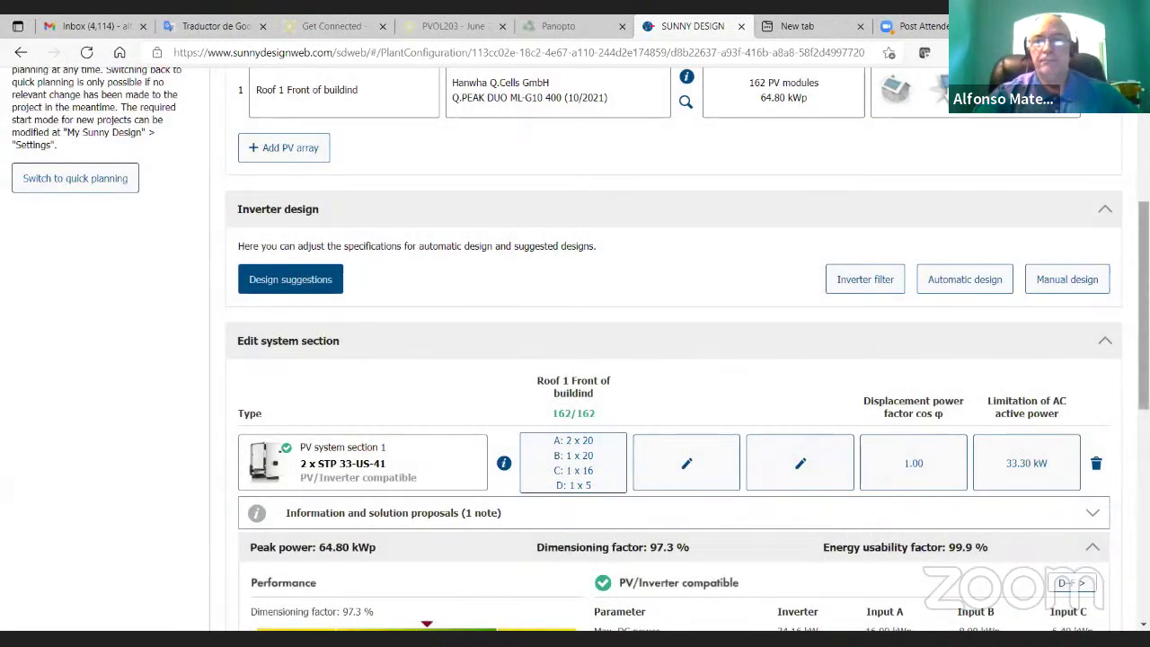
# Step: Bring up the string configuration showing strings 2x20, 1x20, 1x16, 1x5 on inputs A–D
pyautogui.scroll(-1, 933, 372)
pyautogui.scroll(-1, 575, 359)
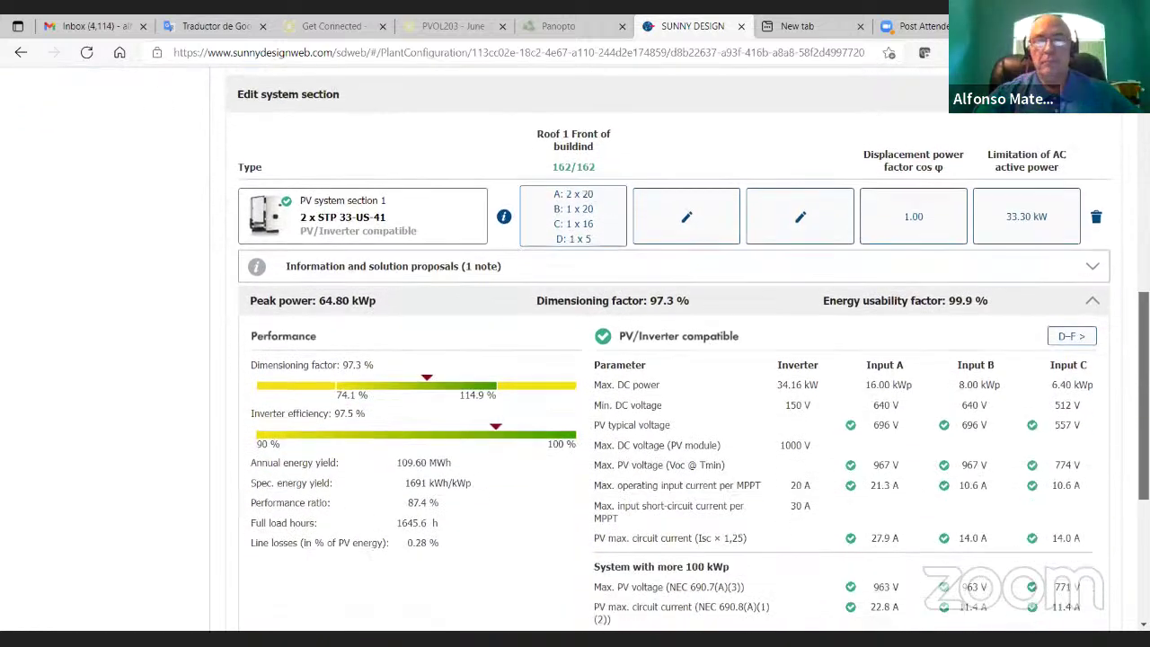
pyautogui.scroll(1, 575, 359)
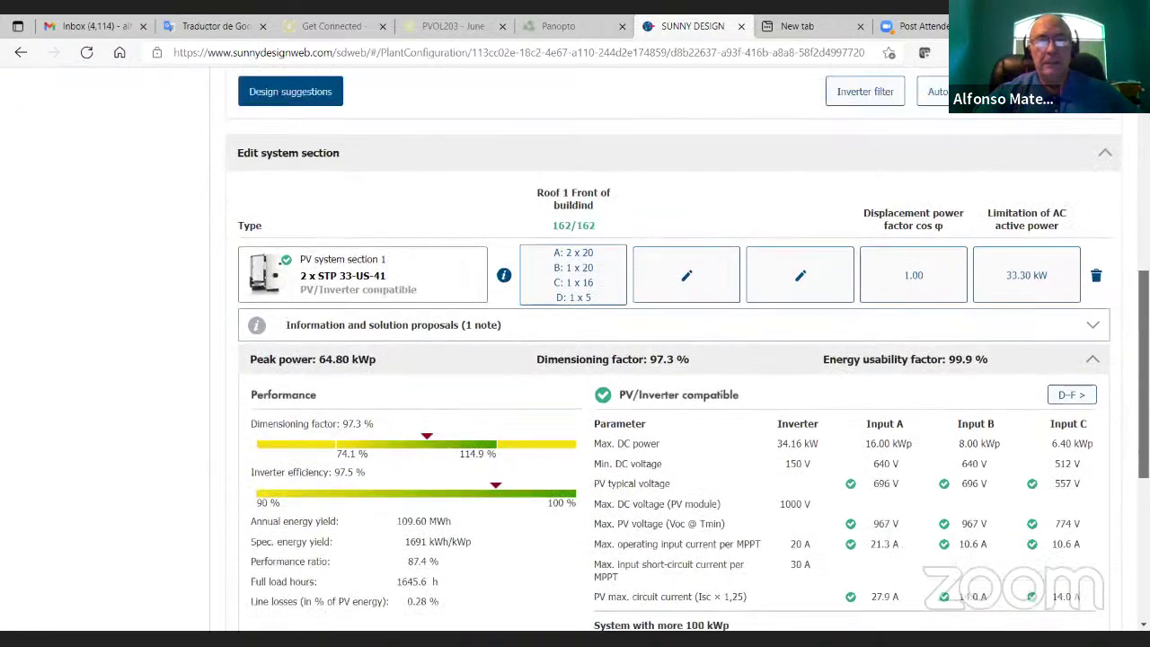
pyautogui.click(598, 279)
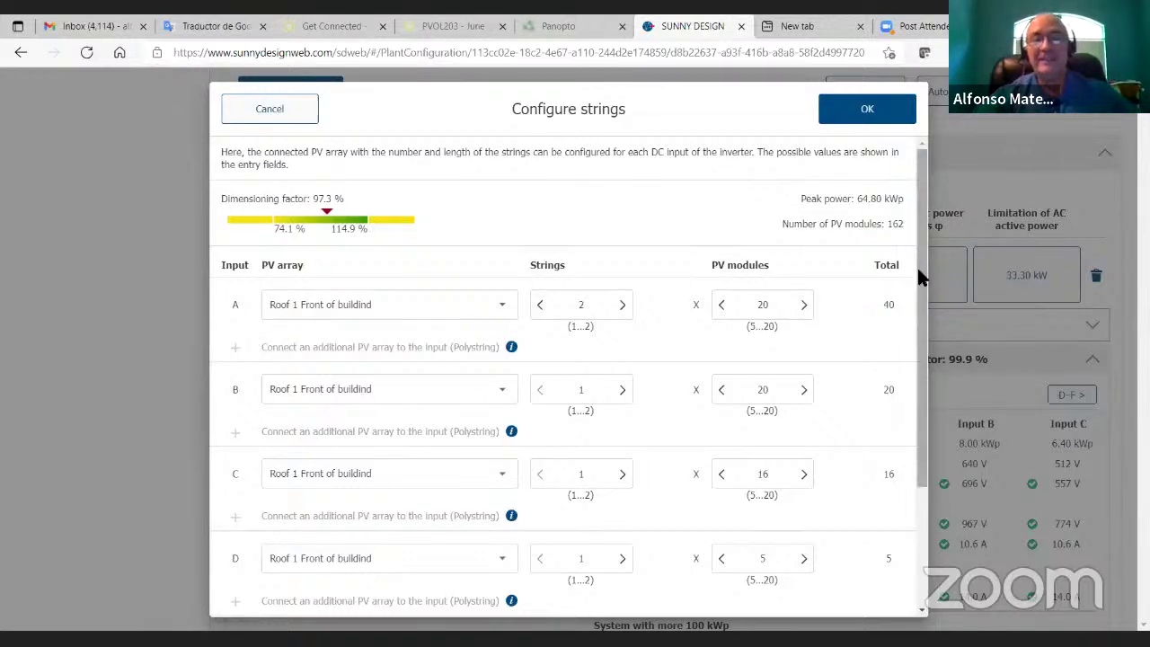
# Step: Shorten the strings on inputs A and B to 17 modules each
pyautogui.moveTo(919, 272); pyautogui.dragTo(925, 290)
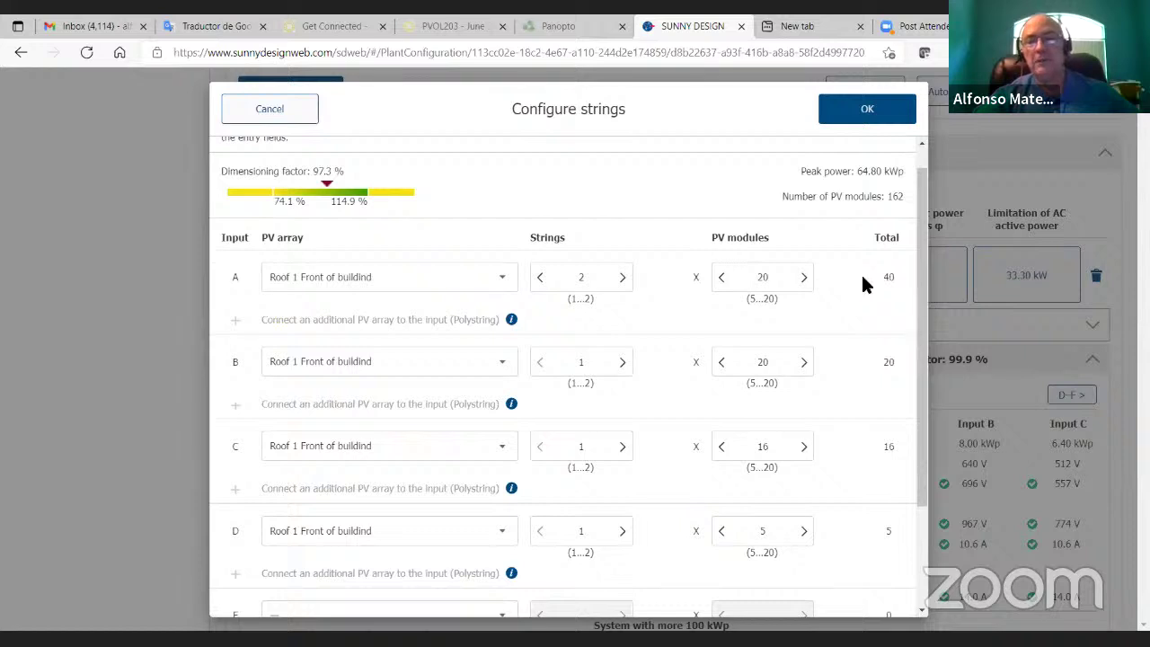
pyautogui.click(721, 277)
pyautogui.click(721, 277)
pyautogui.click(721, 276)
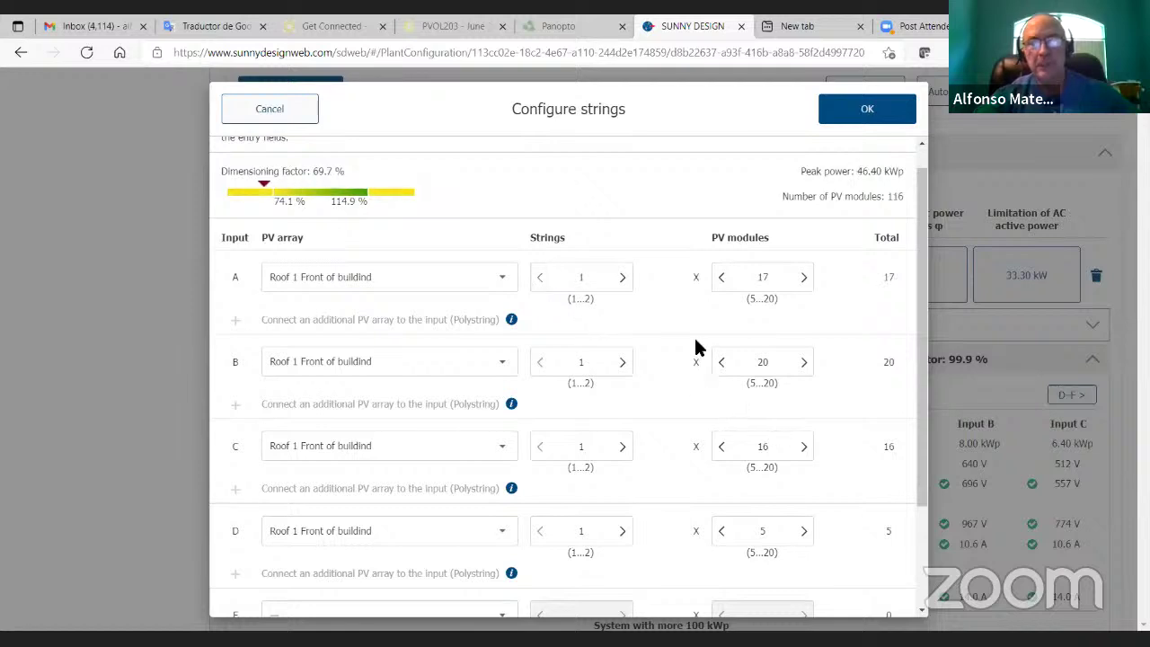
pyautogui.click(719, 363)
pyautogui.click(719, 363)
pyautogui.click(719, 363)
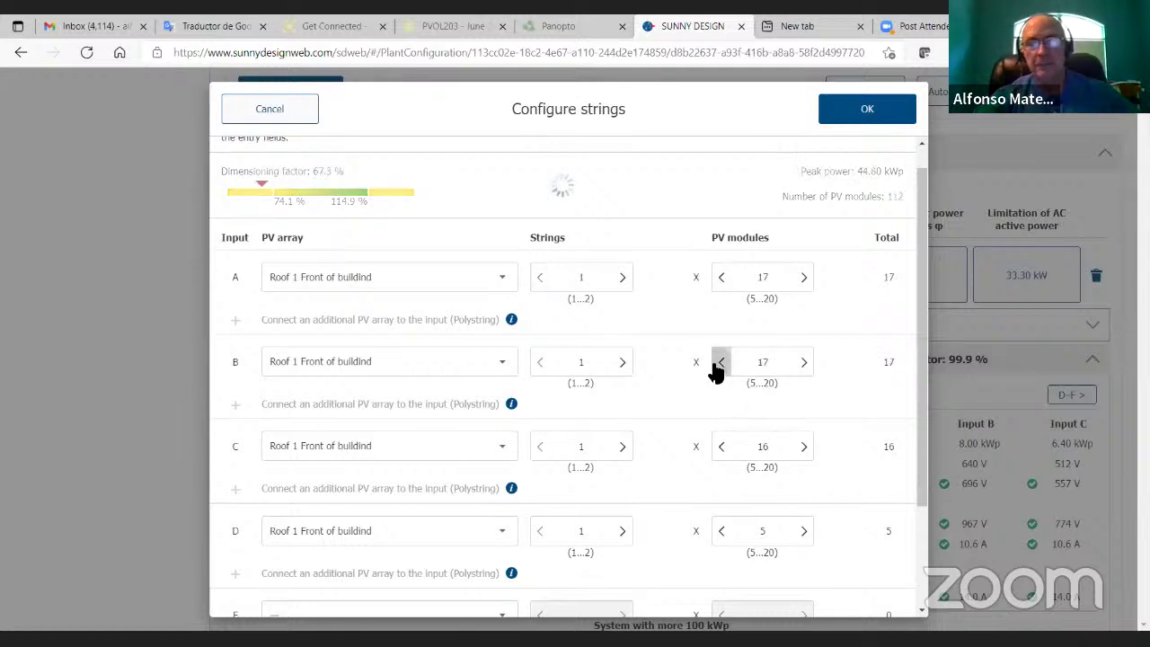
# Step: Raise the strings on inputs C and D to 17 modules each
pyautogui.scroll(-1, 923, 336)
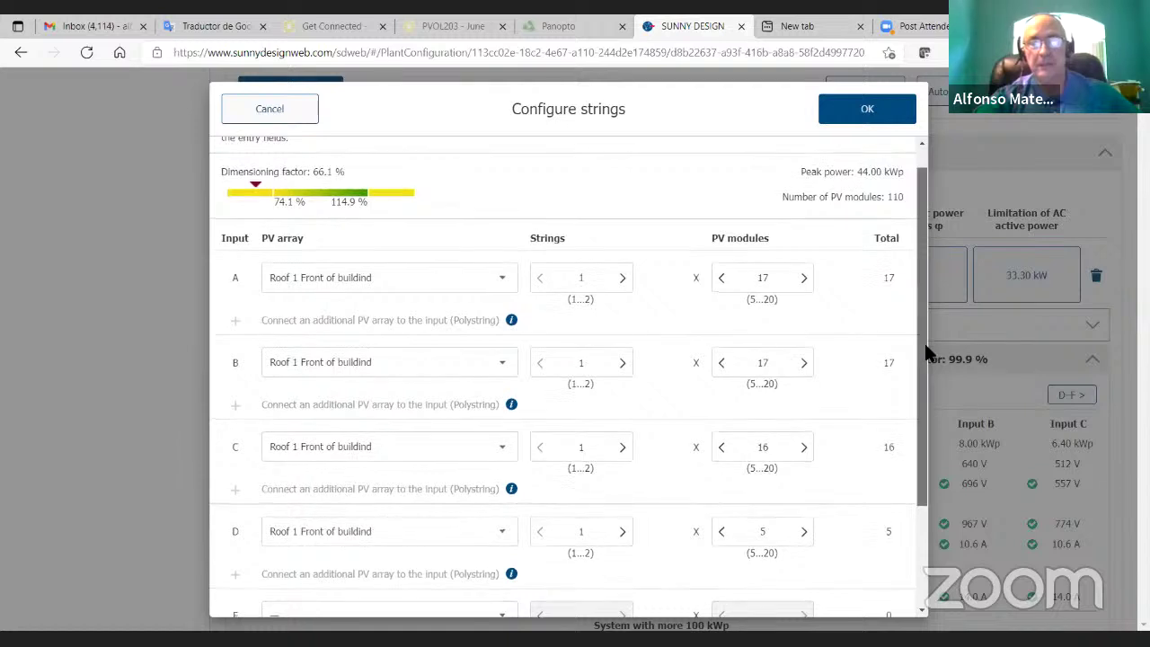
pyautogui.click(804, 345)
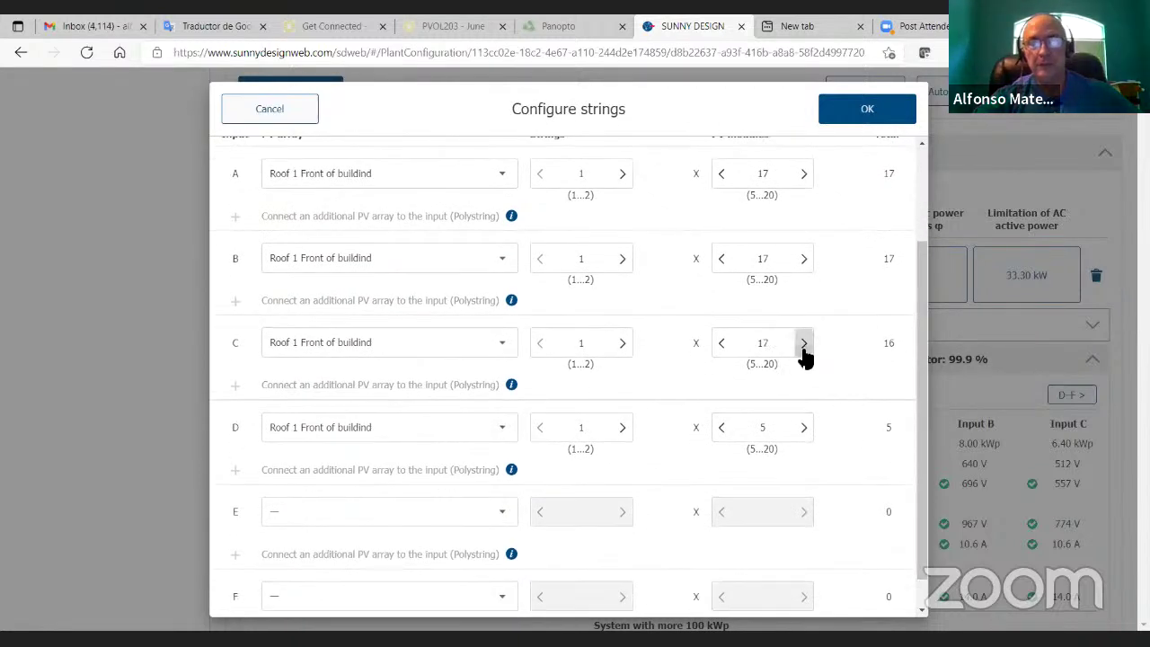
pyautogui.click(800, 432)
pyautogui.click(801, 433)
pyautogui.click(800, 432)
pyautogui.click(801, 433)
pyautogui.click(802, 433)
pyautogui.click(801, 433)
pyautogui.click(800, 433)
pyautogui.click(801, 434)
pyautogui.click(801, 433)
pyautogui.click(801, 433)
pyautogui.click(801, 436)
pyautogui.click(722, 435)
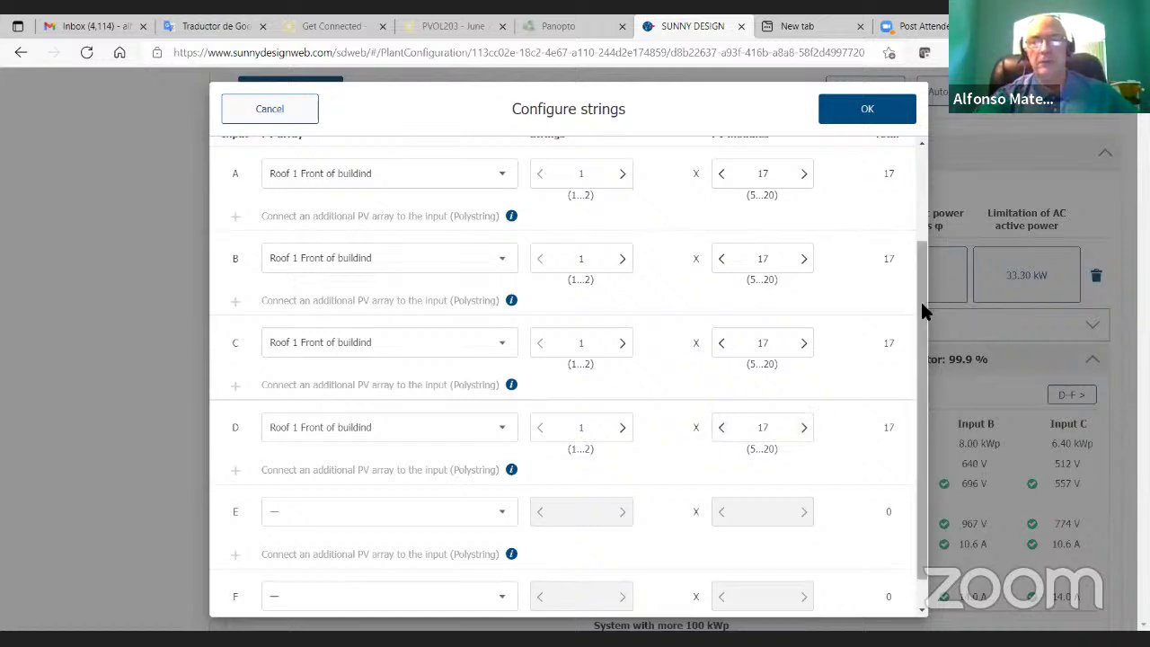
# Step: Connect input E to the Roof 1 Front of buildind array
pyautogui.moveTo(920, 299); pyautogui.dragTo(922, 250)
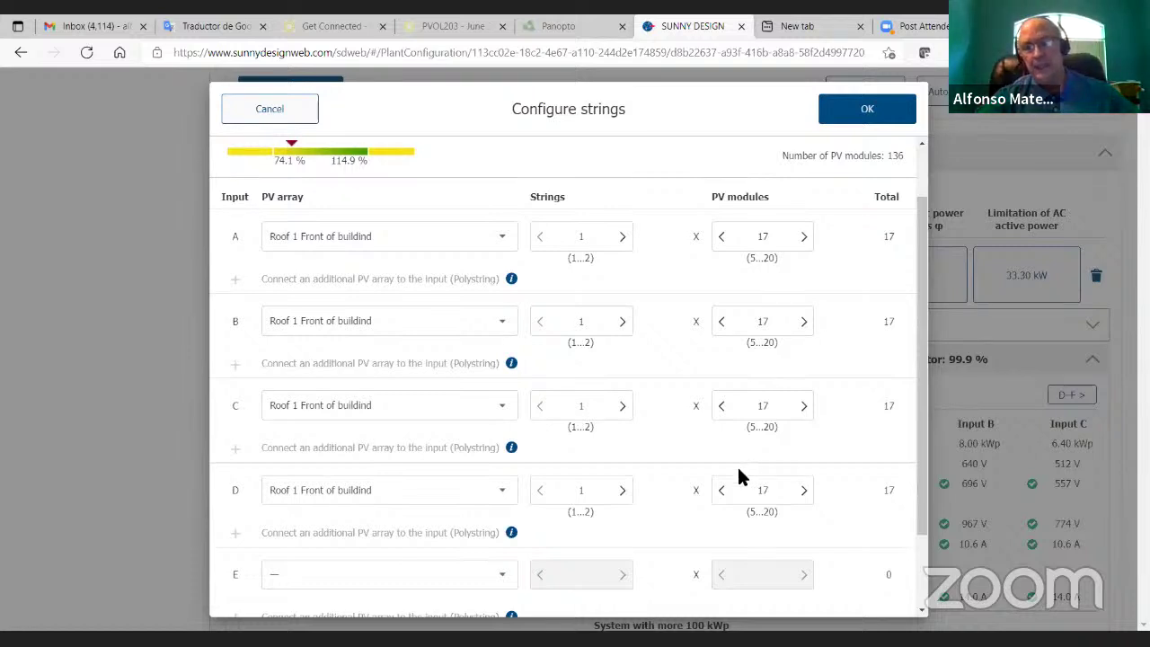
pyautogui.moveTo(923, 465); pyautogui.dragTo(924, 499)
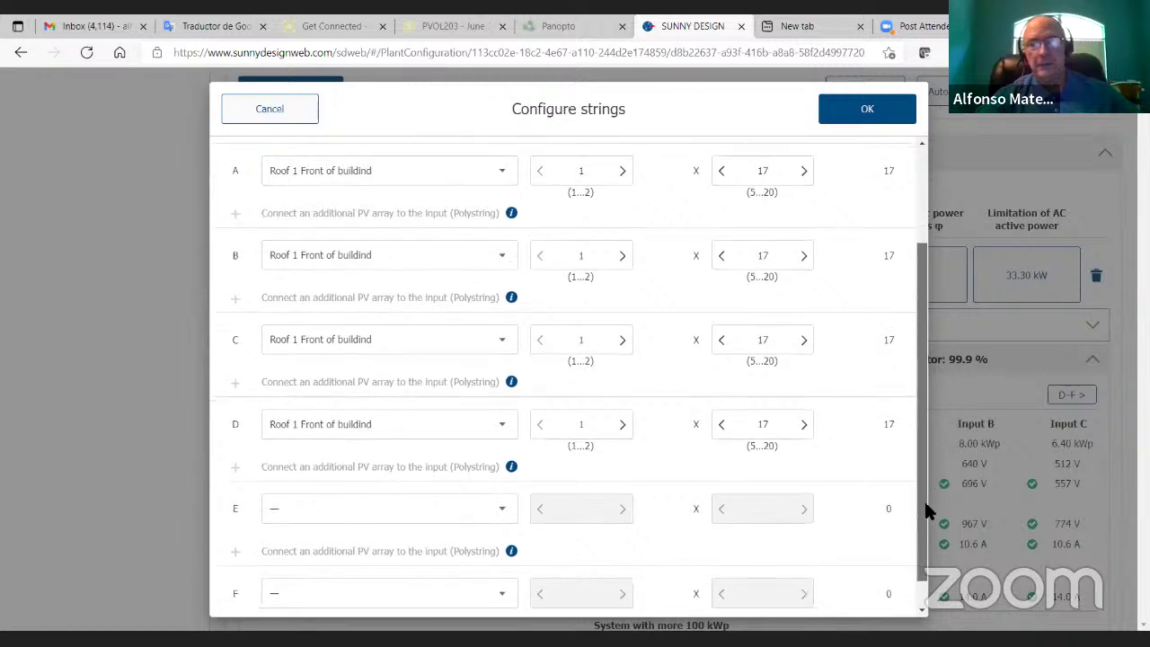
pyautogui.click(508, 520)
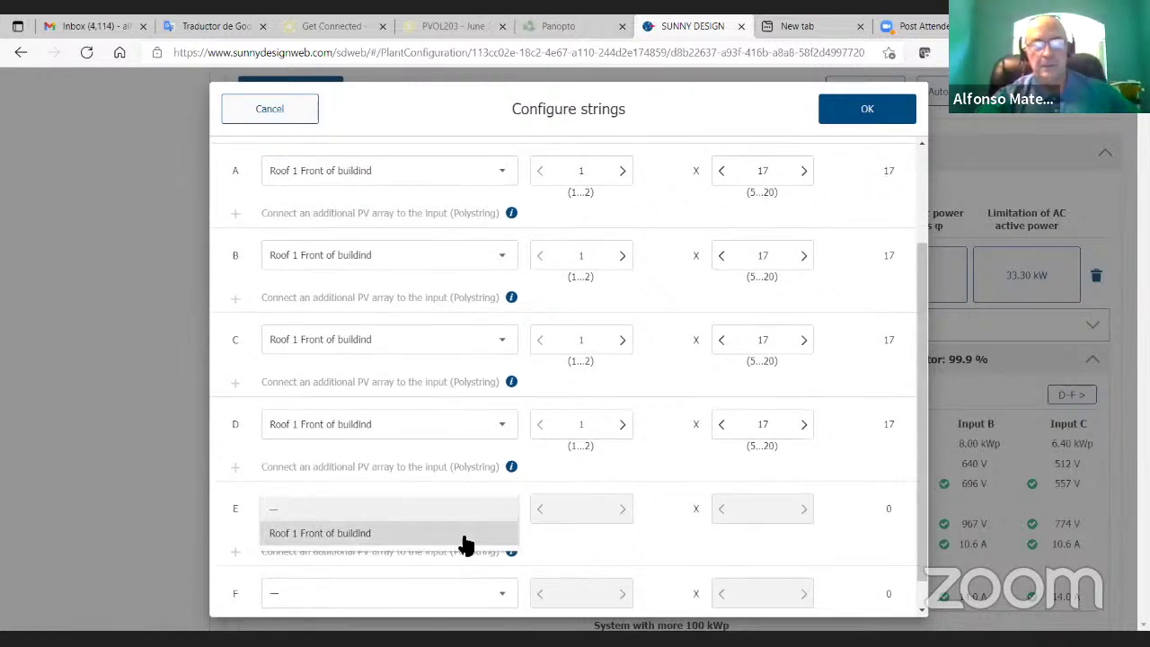
pyautogui.click(463, 531)
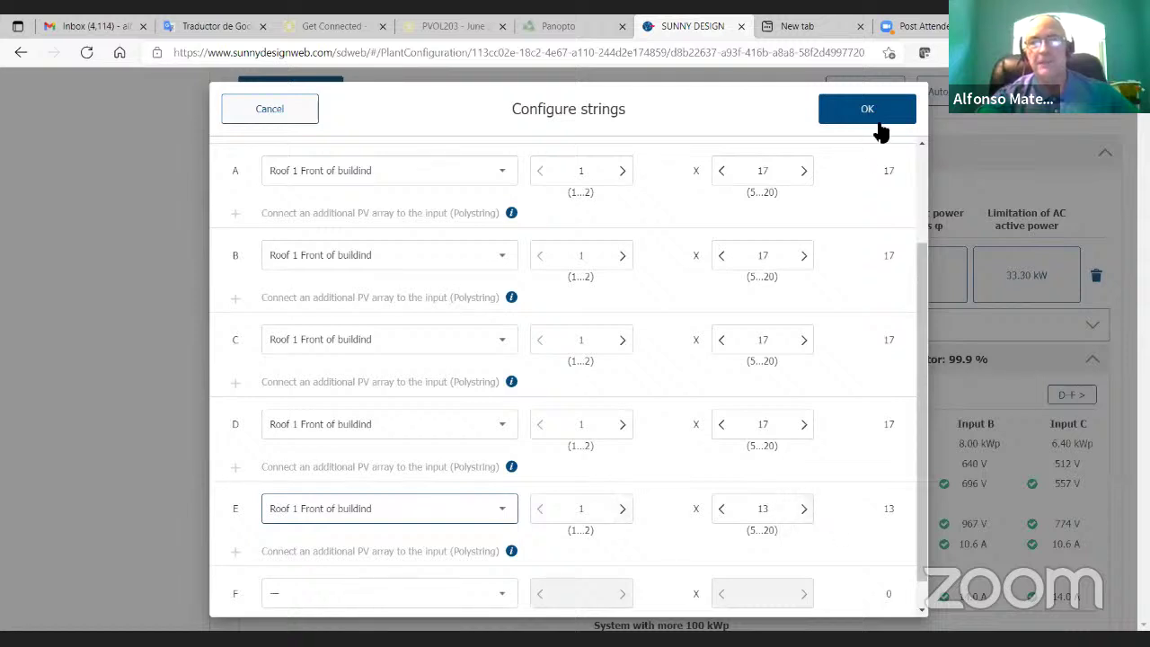
# Step: Apply strings A–D at 1x17 plus E at 1x13 and review the 109.22 MWh annual yield
pyautogui.click(845, 117)
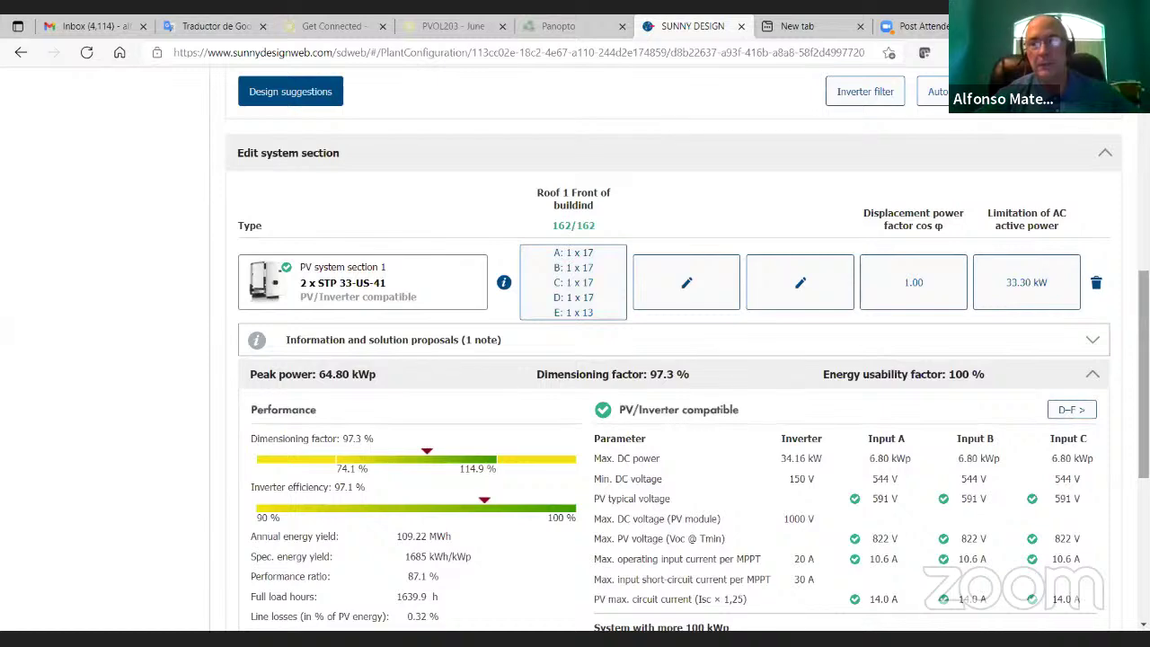
pyautogui.scroll(-3, 1144, 378)
pyautogui.scroll(-1, 1144, 378)
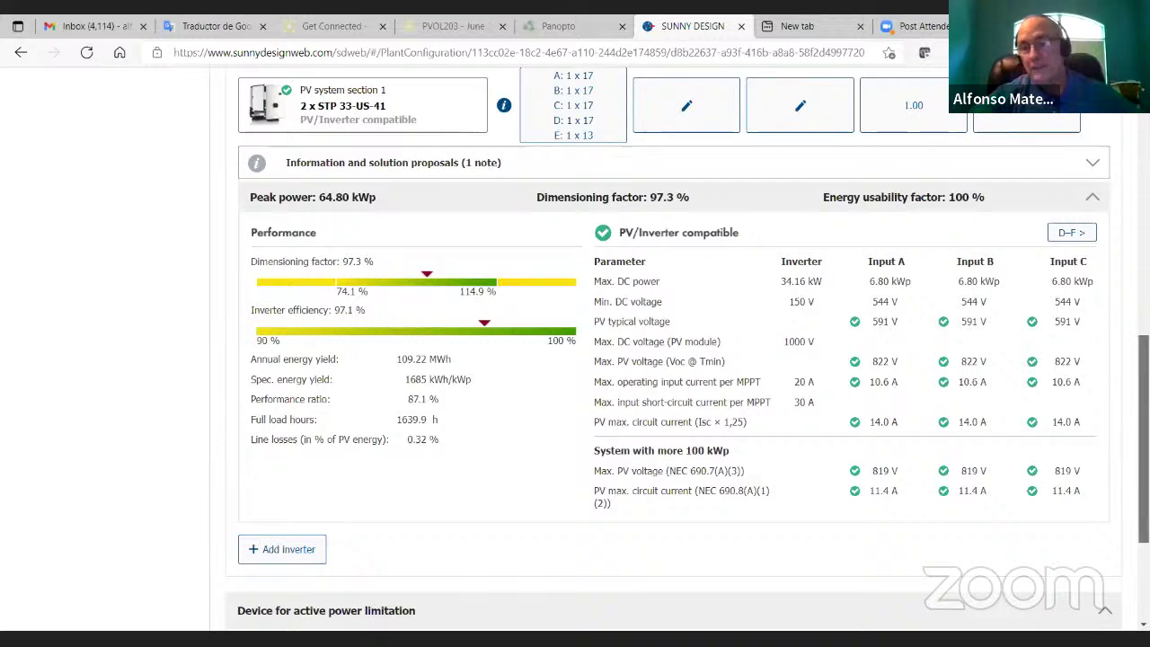
pyautogui.scroll(3, 674, 360)
pyautogui.scroll(-2, 674, 360)
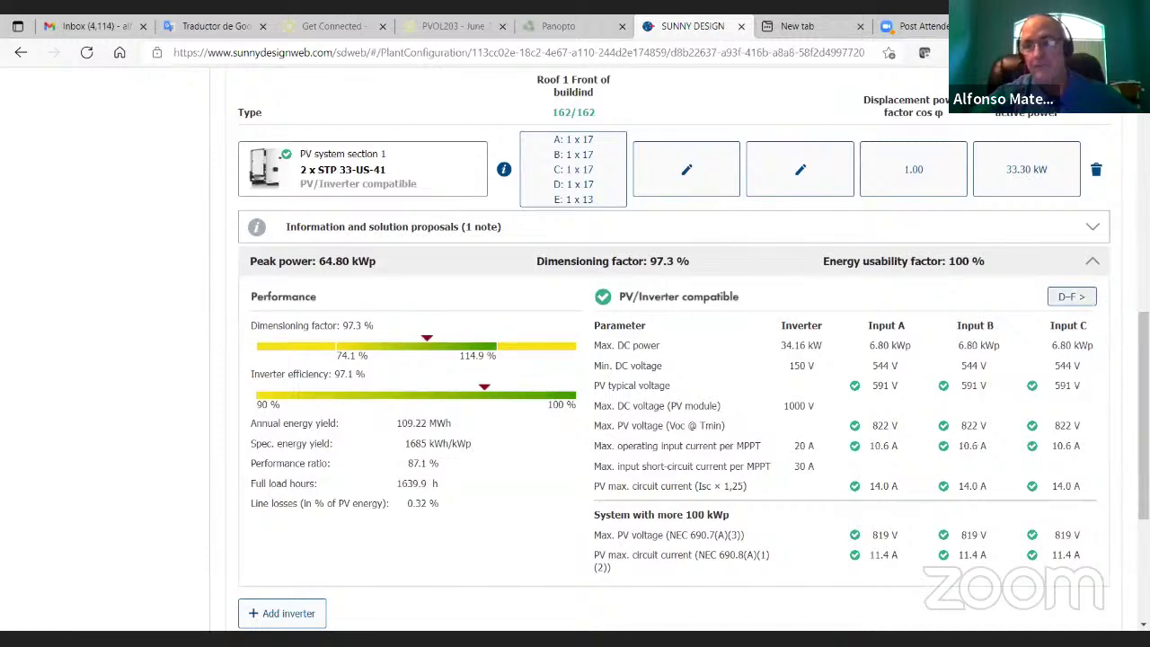
pyautogui.scroll(2, 674, 360)
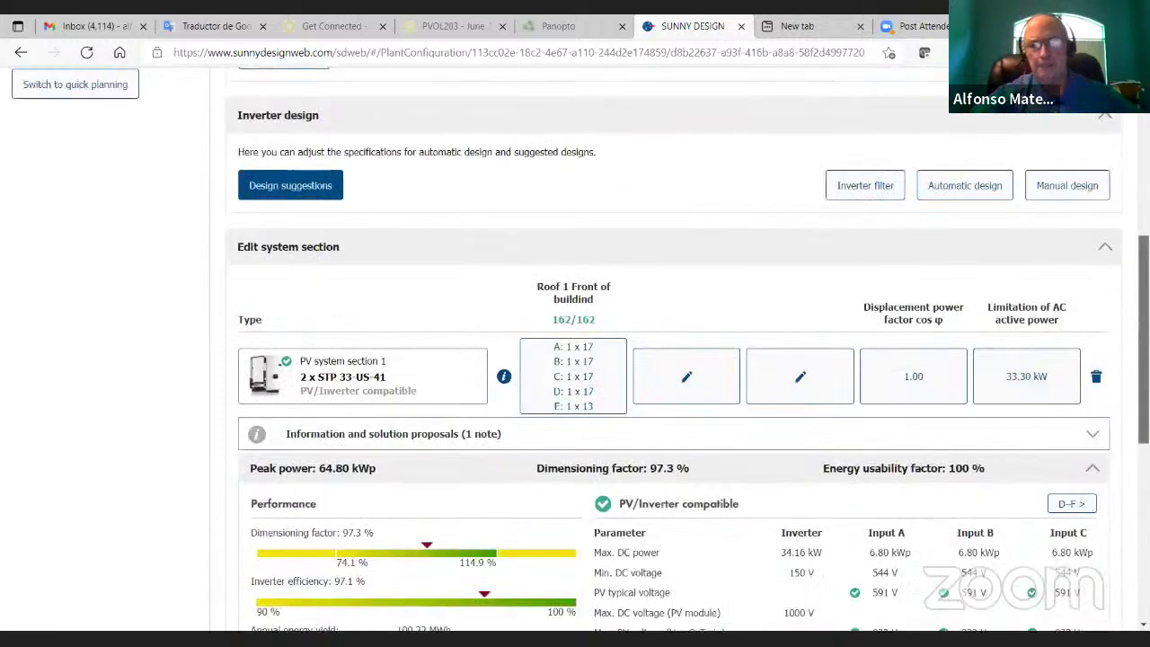
pyautogui.scroll(-1, 282, 424)
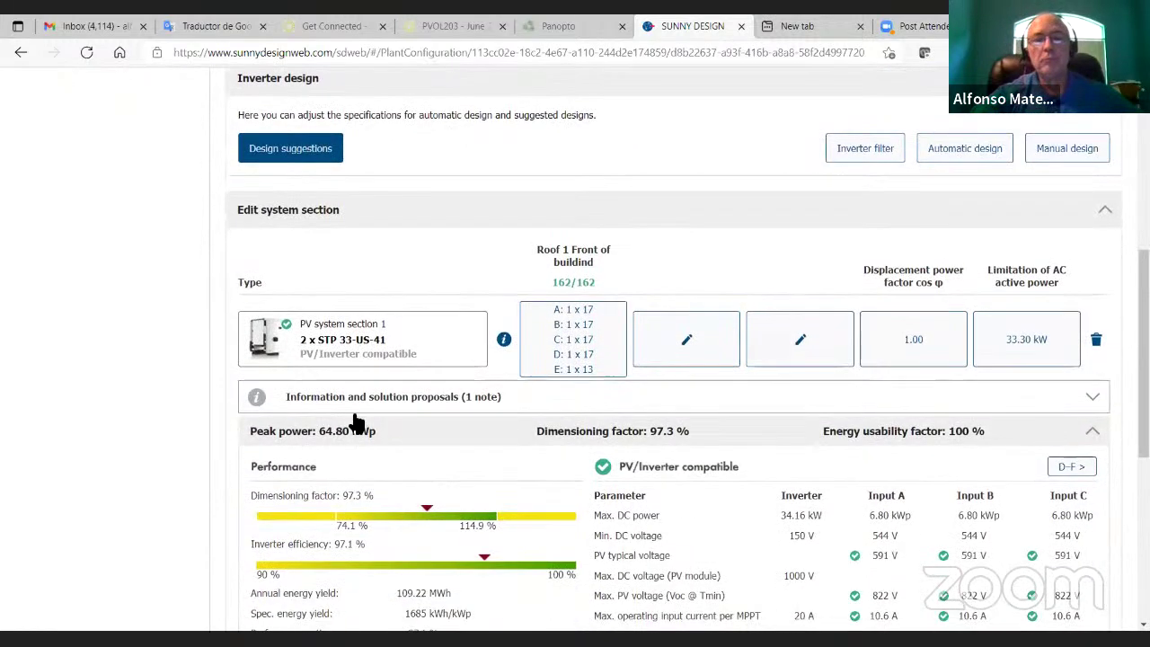
# Step: Try a second string on input A with input B disconnected from the roof array
pyautogui.click(532, 342)
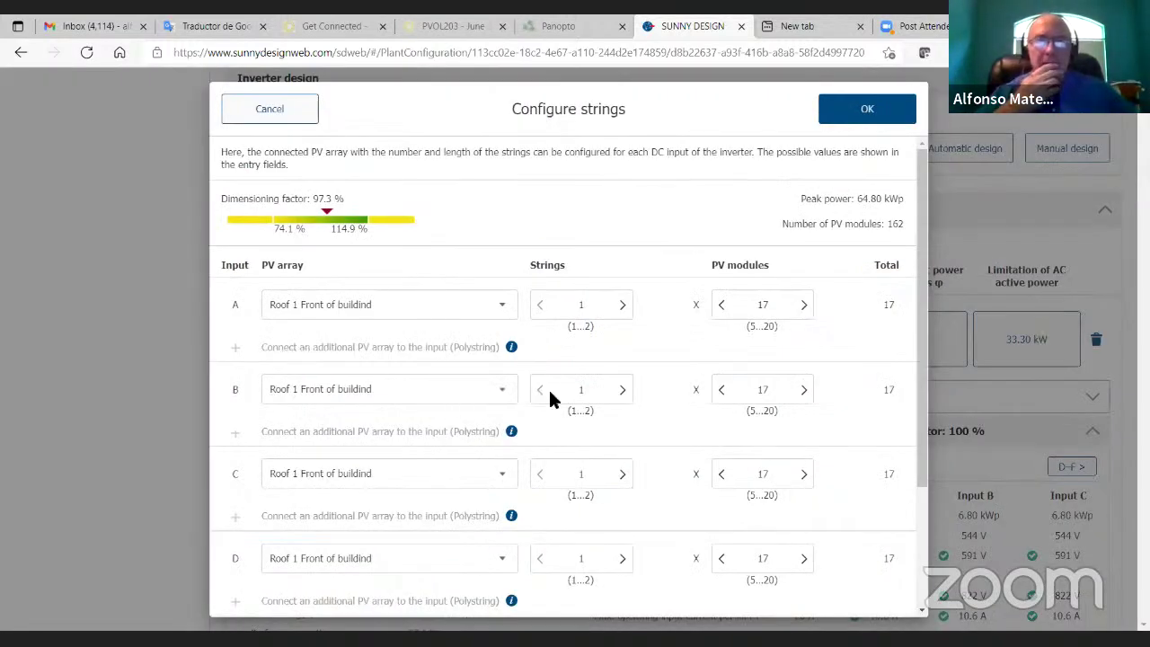
pyautogui.click(499, 392)
pyautogui.click(475, 364)
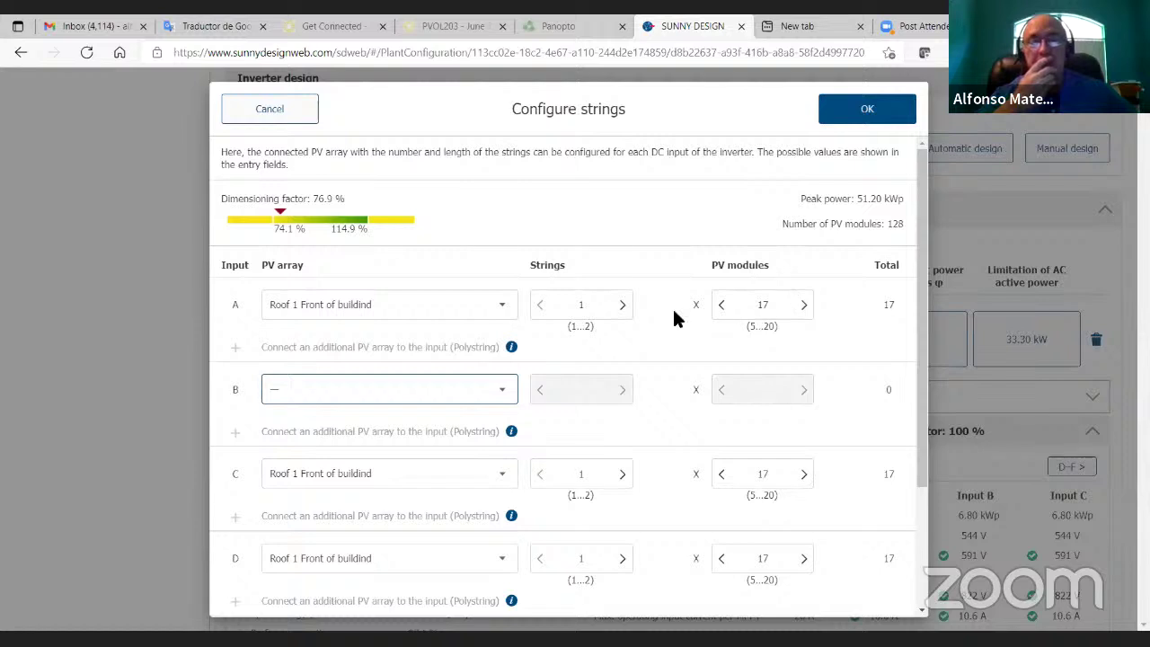
pyautogui.click(623, 310)
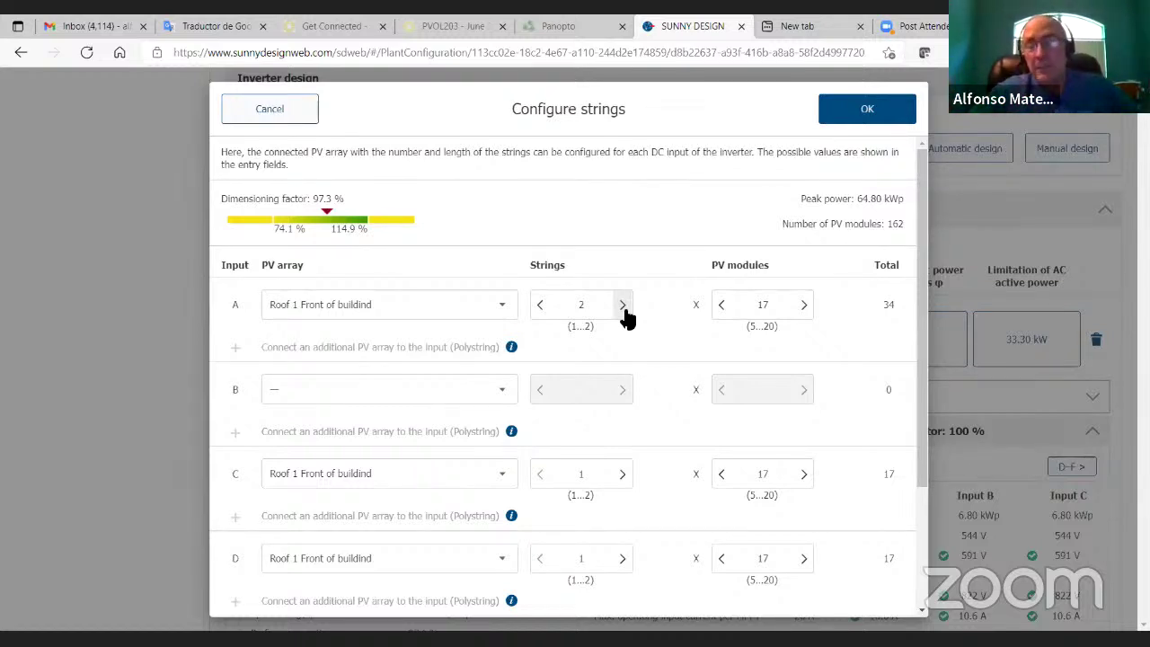
pyautogui.click(849, 109)
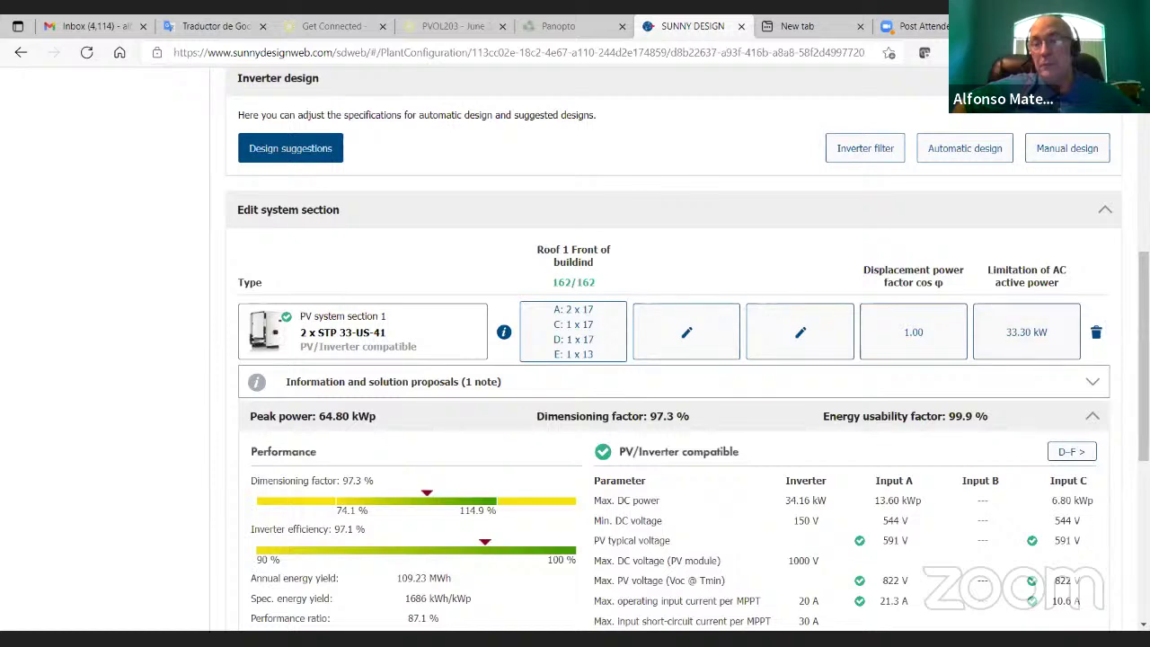
# Step: Revert input A to one string and reconnect input B to Roof 1 Front of buildind
pyautogui.scroll(-3, 1064, 334)
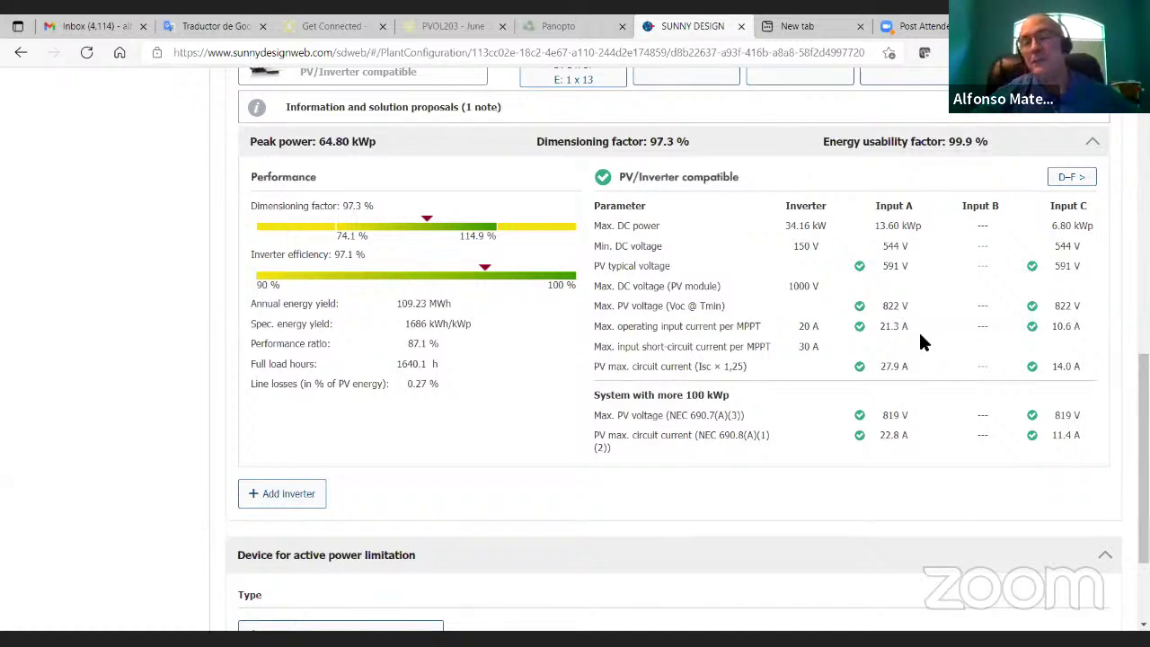
pyautogui.scroll(3, 1143, 449)
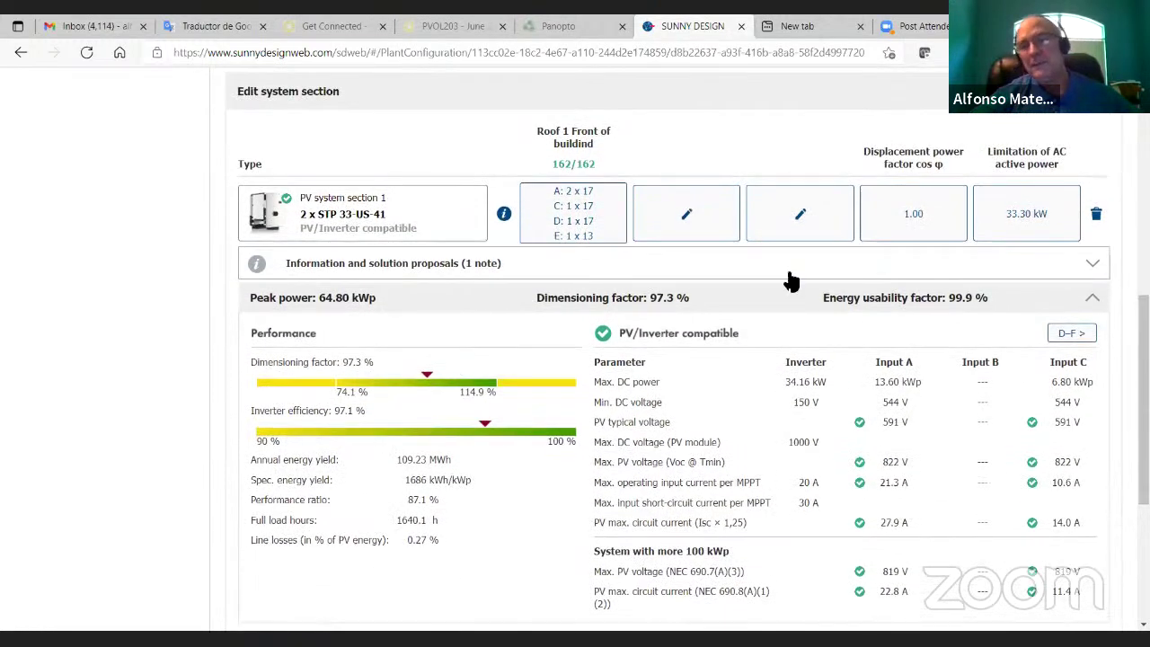
pyautogui.click(579, 208)
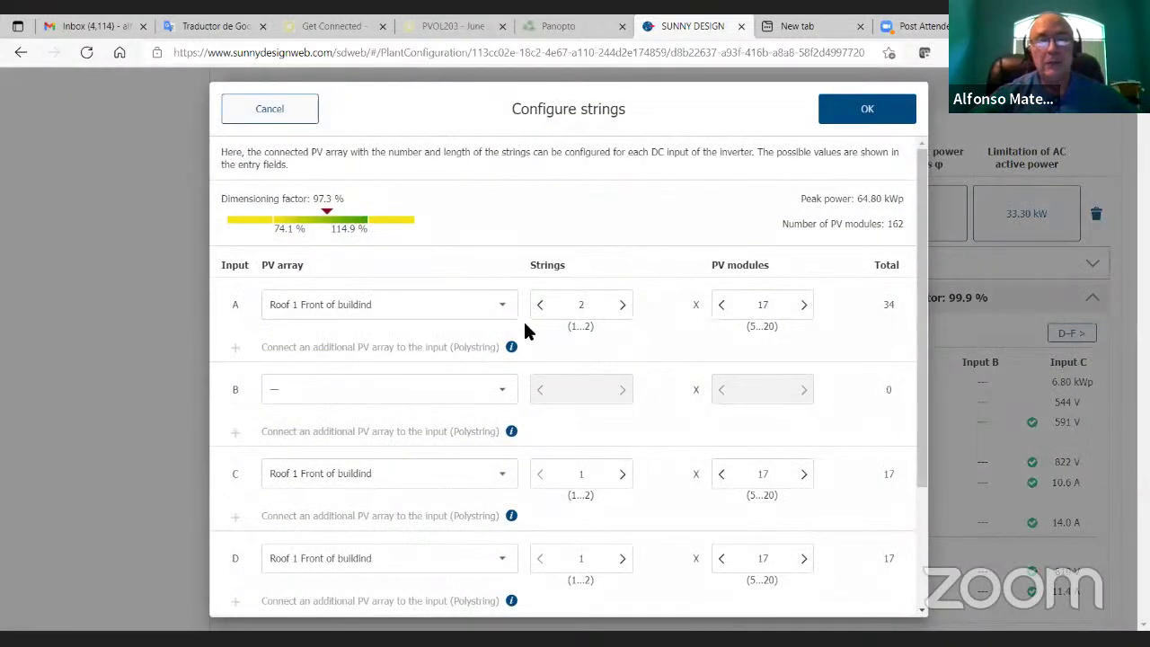
pyautogui.click(540, 306)
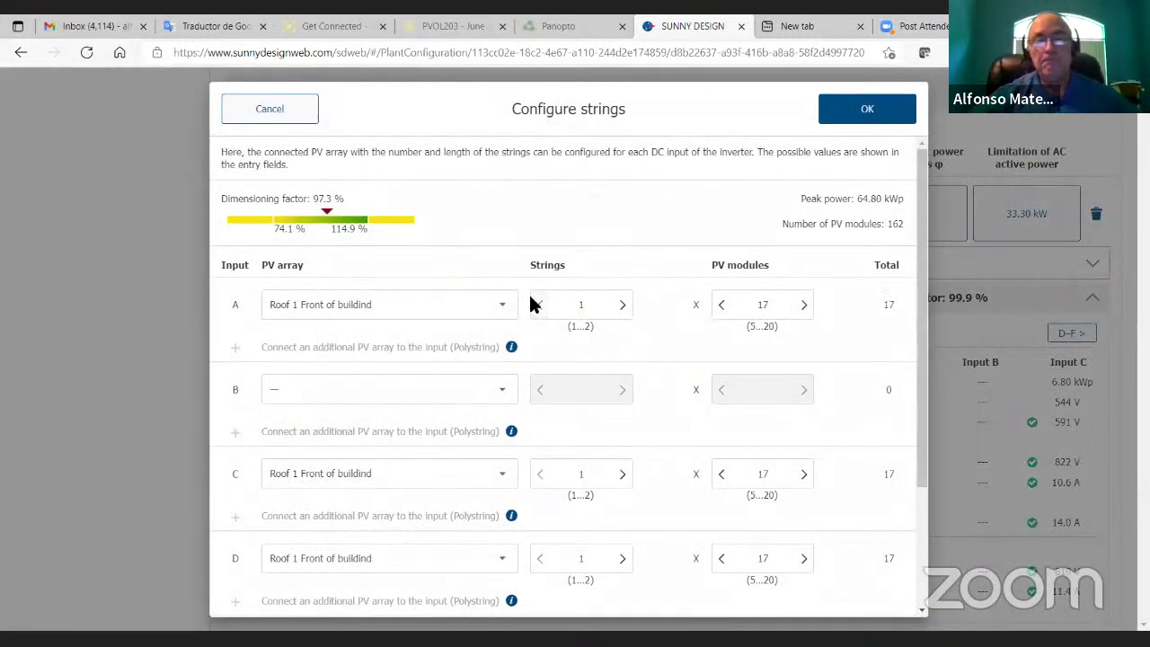
pyautogui.click(500, 393)
pyautogui.click(425, 411)
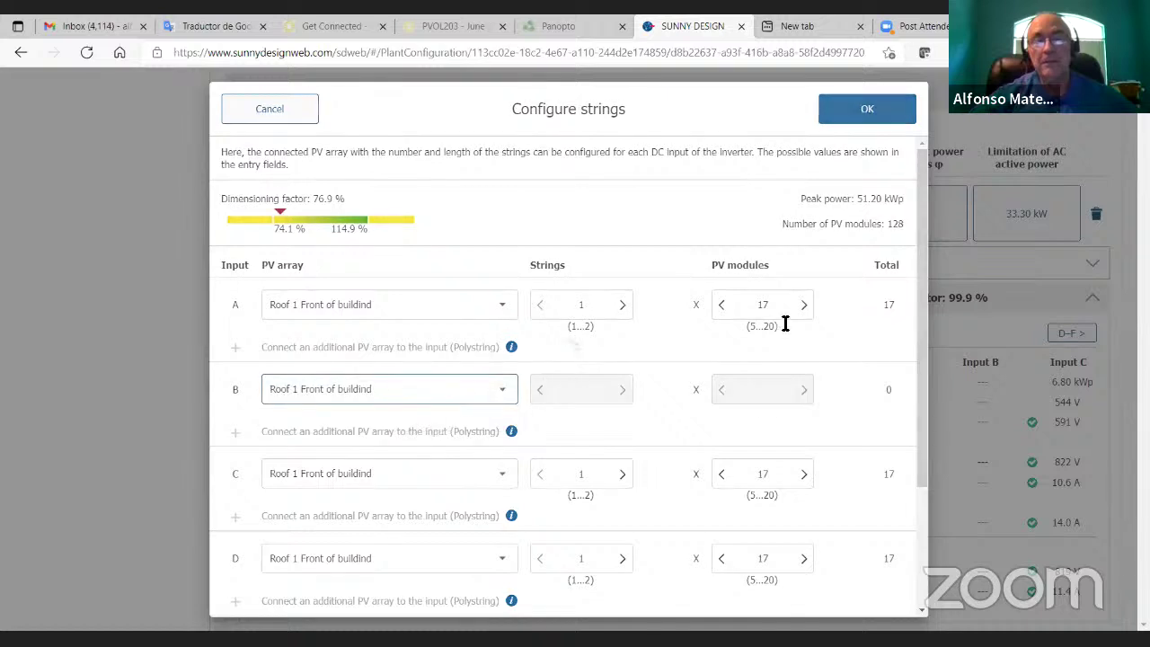
pyautogui.click(830, 113)
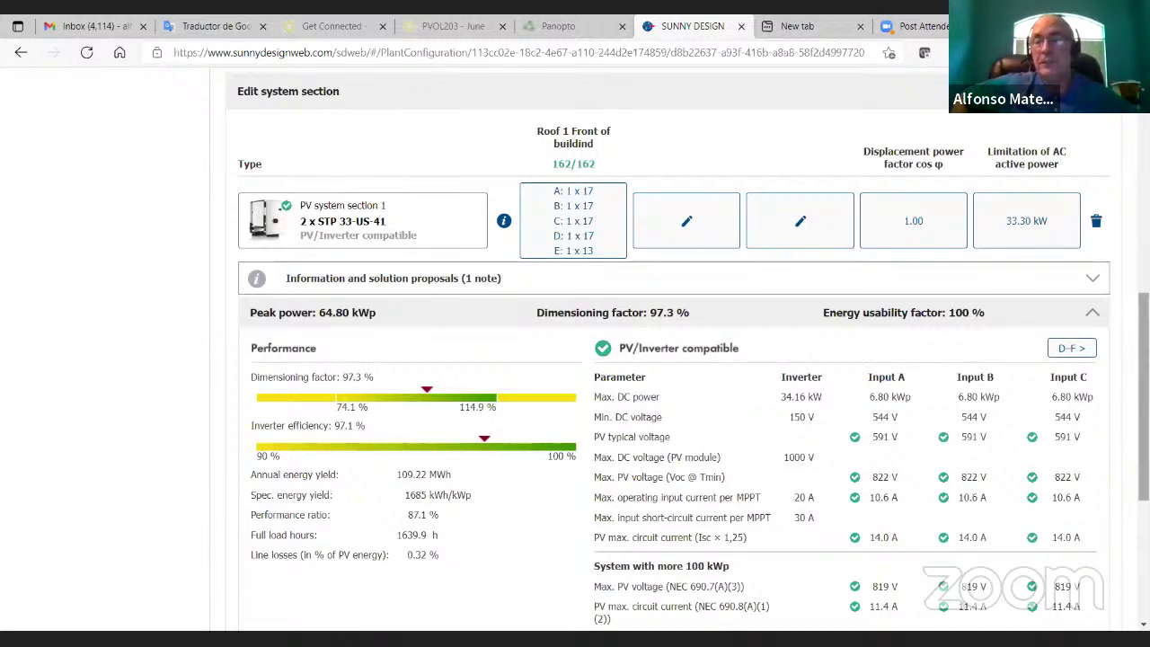
# Step: Show compatibility for inputs D–F and review the 1685 kWh/kWp, 87.1 % performance ratio forecast
pyautogui.scroll(-2, 674, 359)
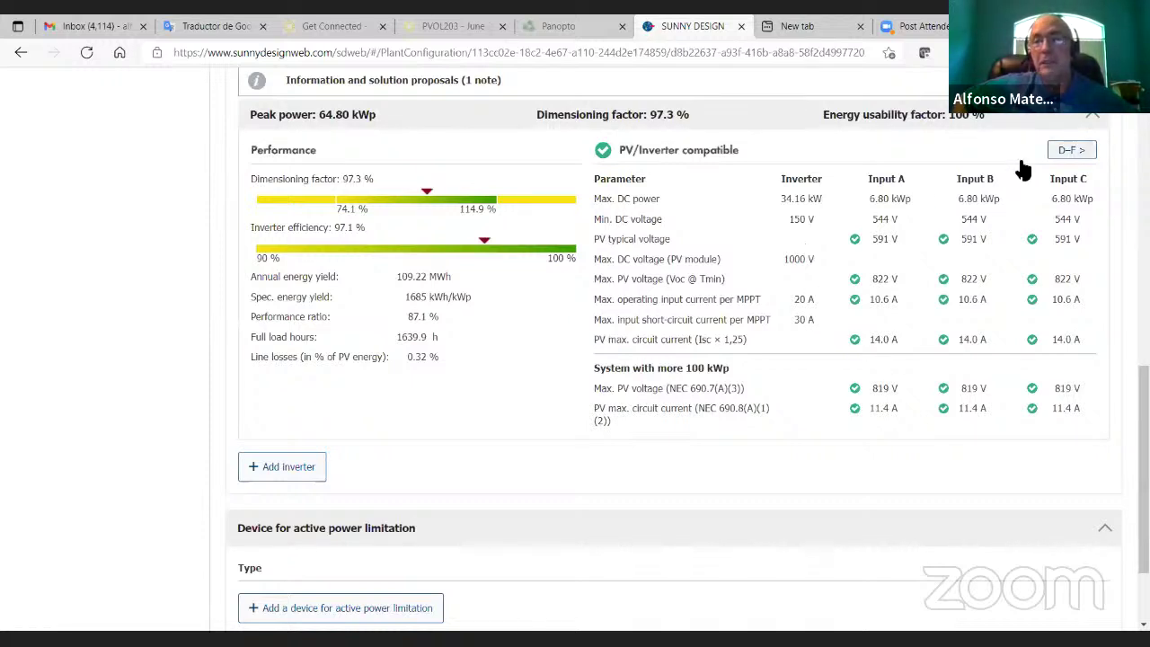
pyautogui.click(1065, 151)
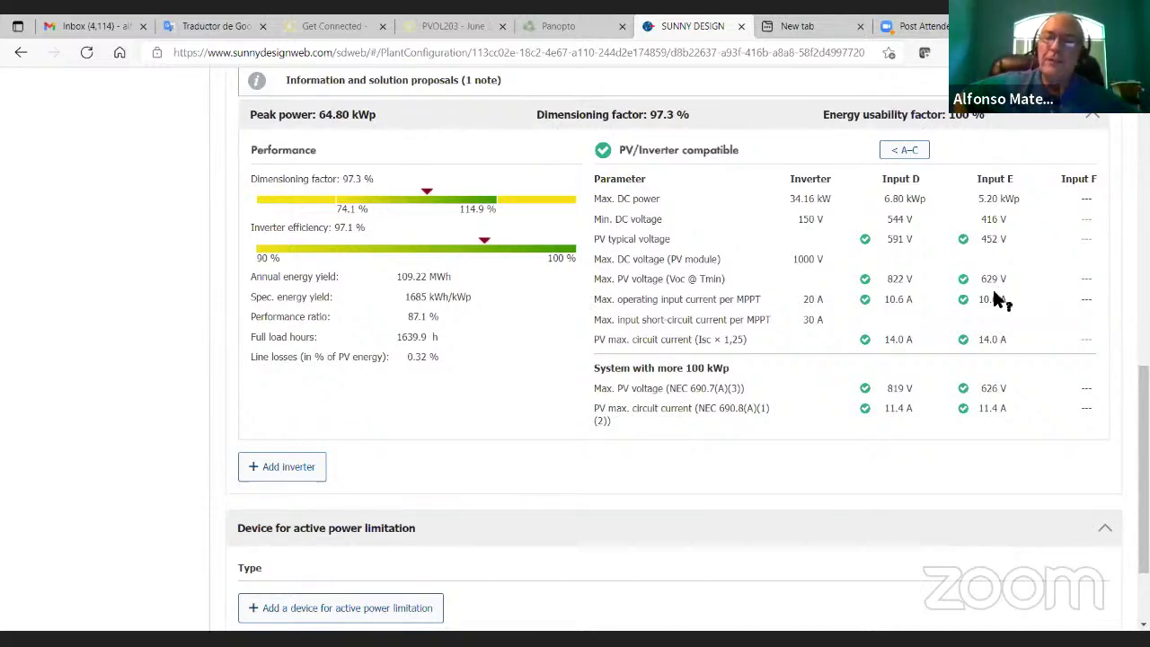
pyautogui.moveTo(1000, 299)
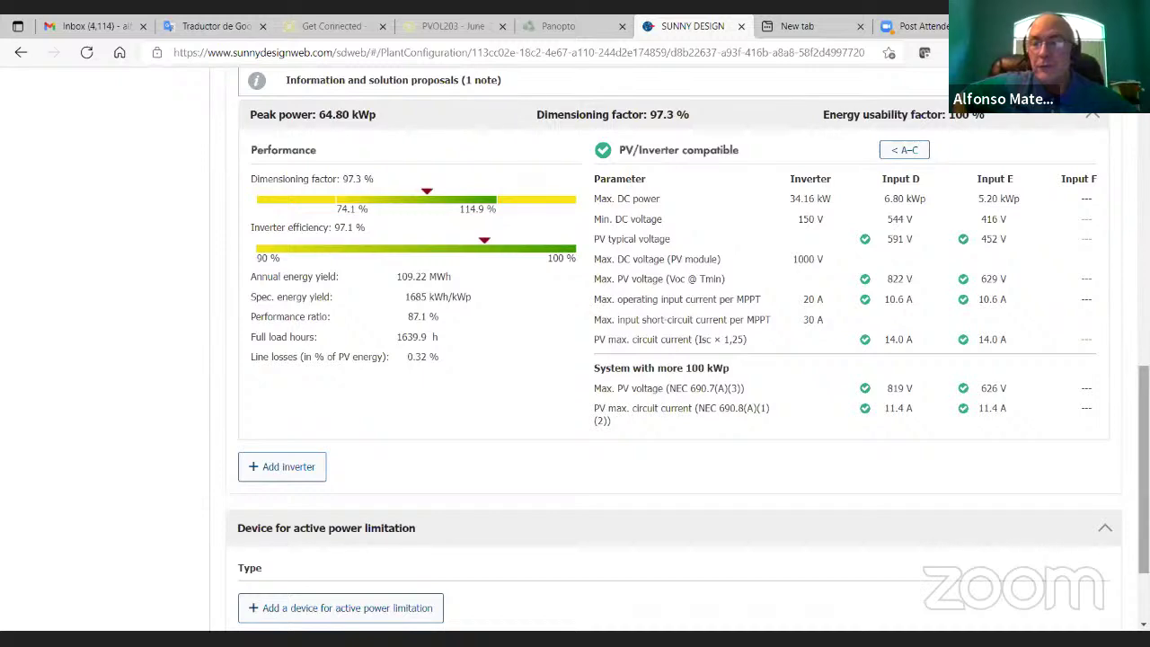
pyautogui.scroll(2, 1144, 467)
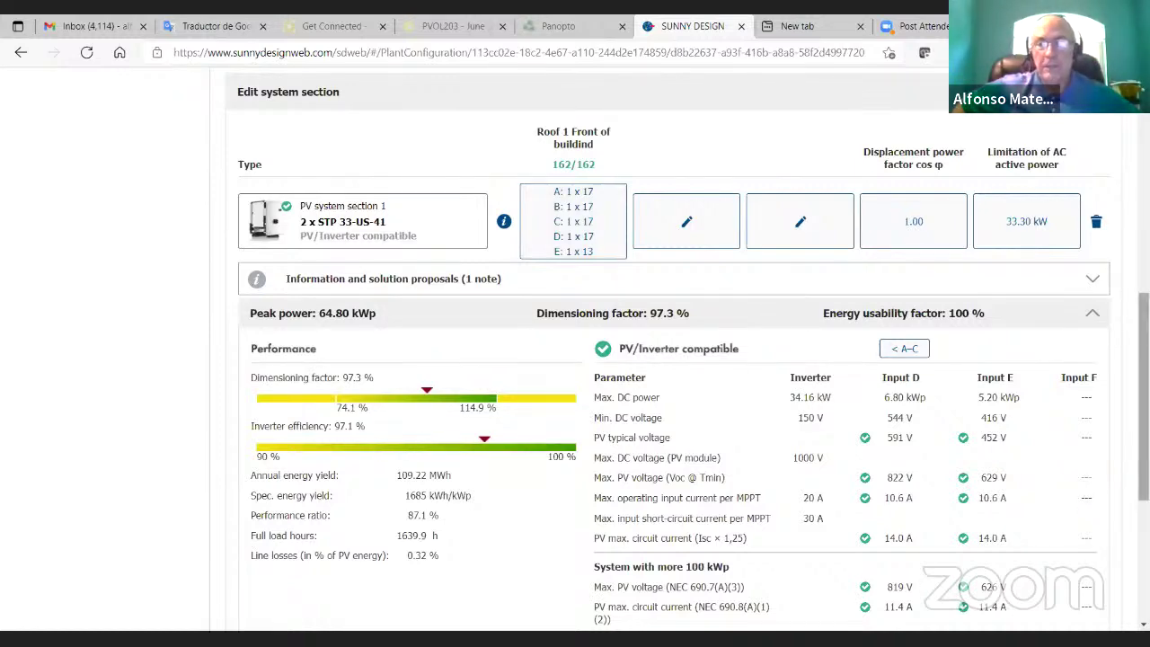
pyautogui.scroll(-2, 1007, 437)
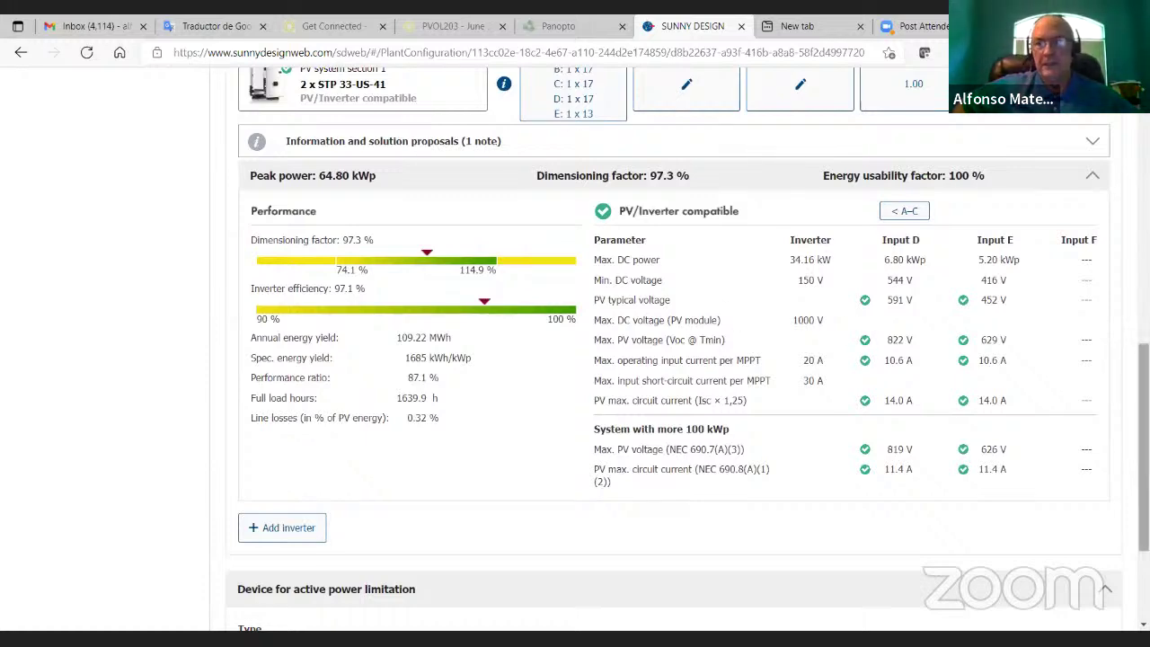
pyautogui.moveTo(1144, 448); pyautogui.dragTo(1144, 517)
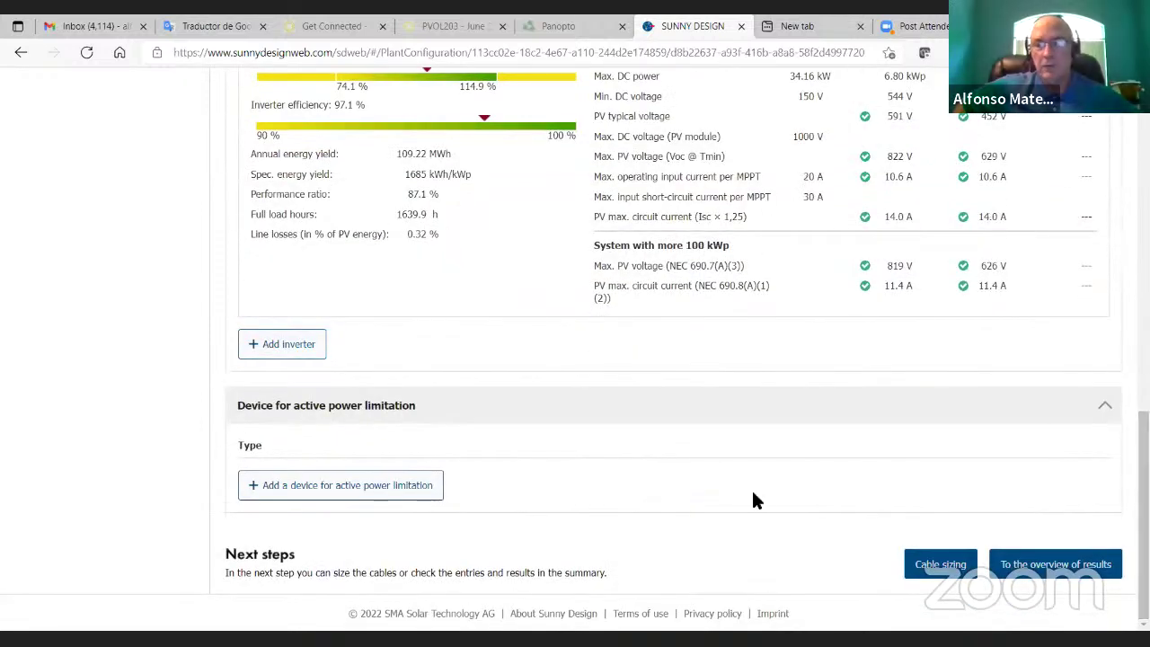
# Step: Open cable sizing and review the DC cables: copper, 32.81 ft, #16 AWG, 0.53 % loss
pyautogui.click(941, 568)
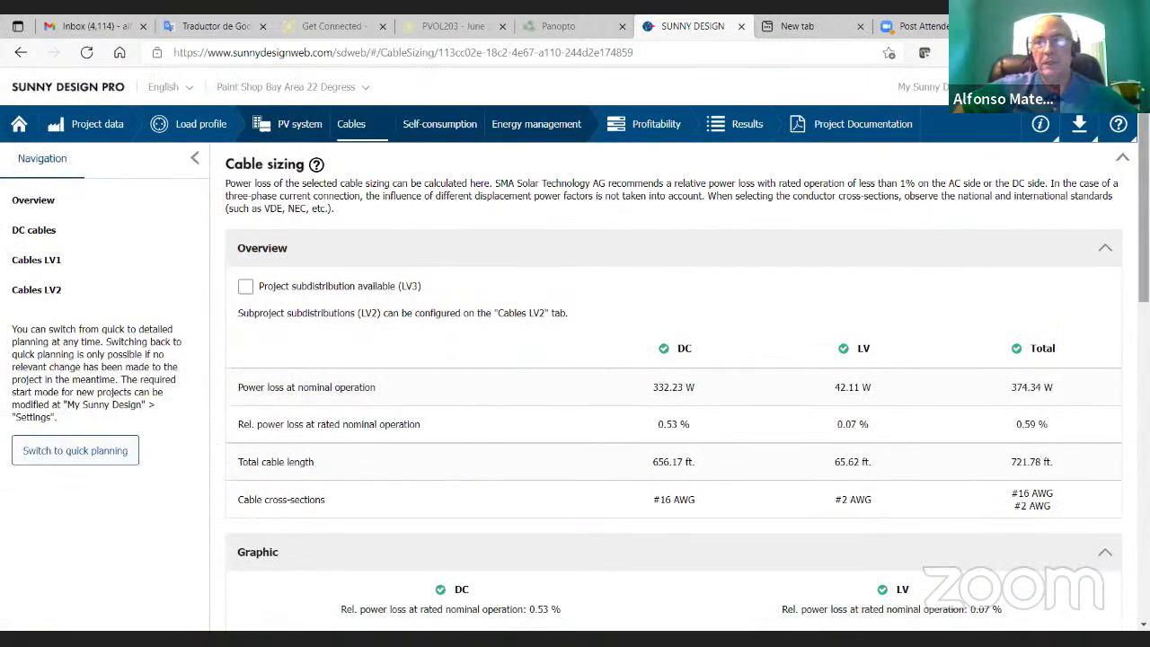
pyautogui.scroll(-2, 575, 359)
pyautogui.scroll(-5, 400, 409)
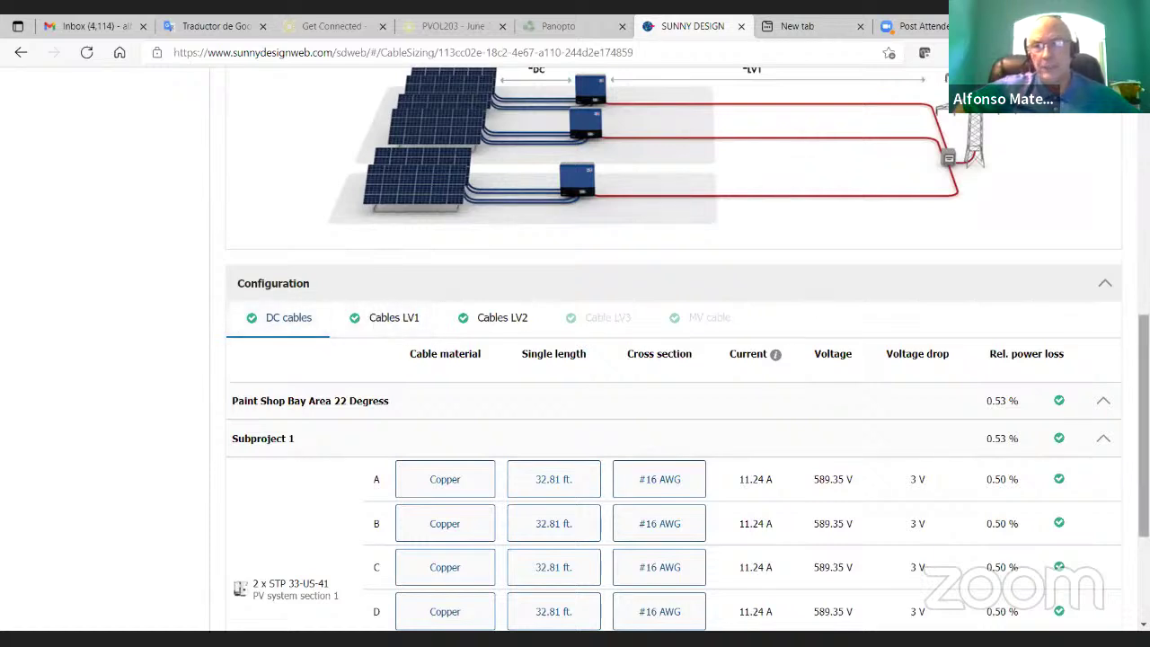
pyautogui.scroll(-2, 674, 360)
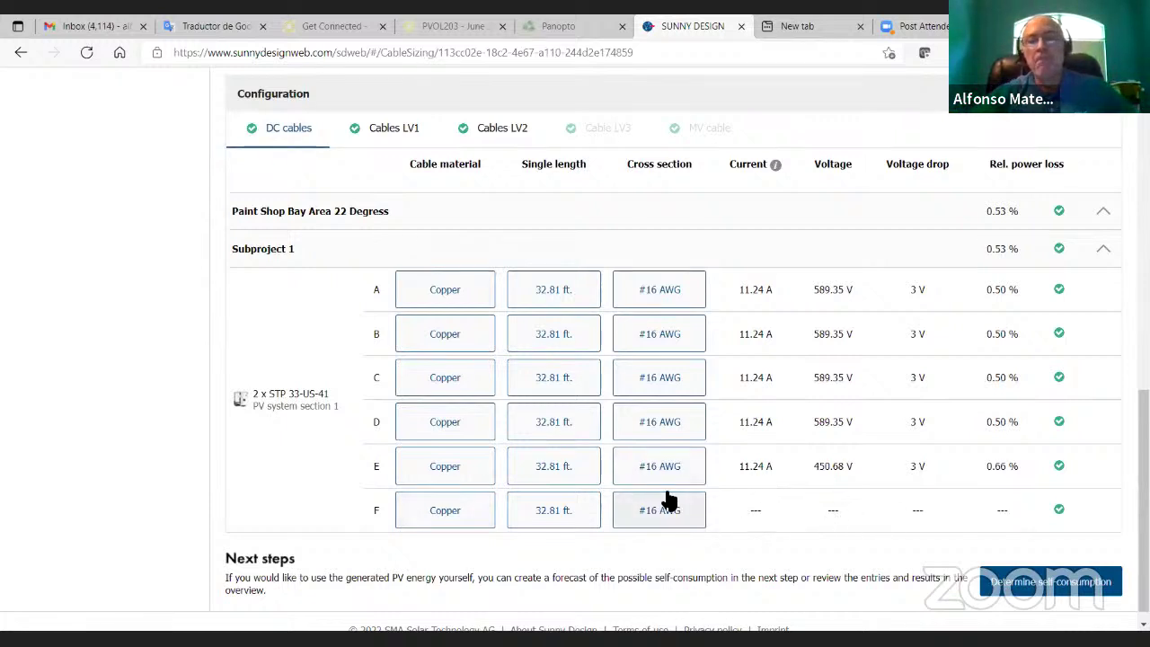
# Step: Set string A's DC cable to a manual #12 AWG cross-section, giving 0.20 % loss
pyautogui.click(688, 293)
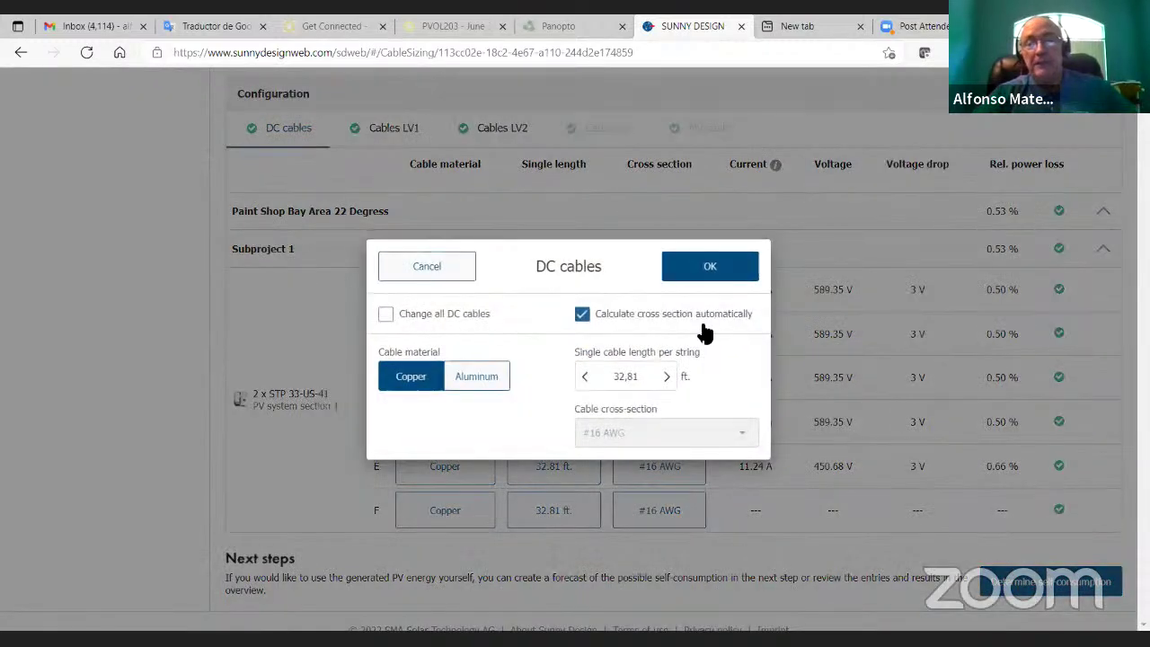
pyautogui.click(566, 308)
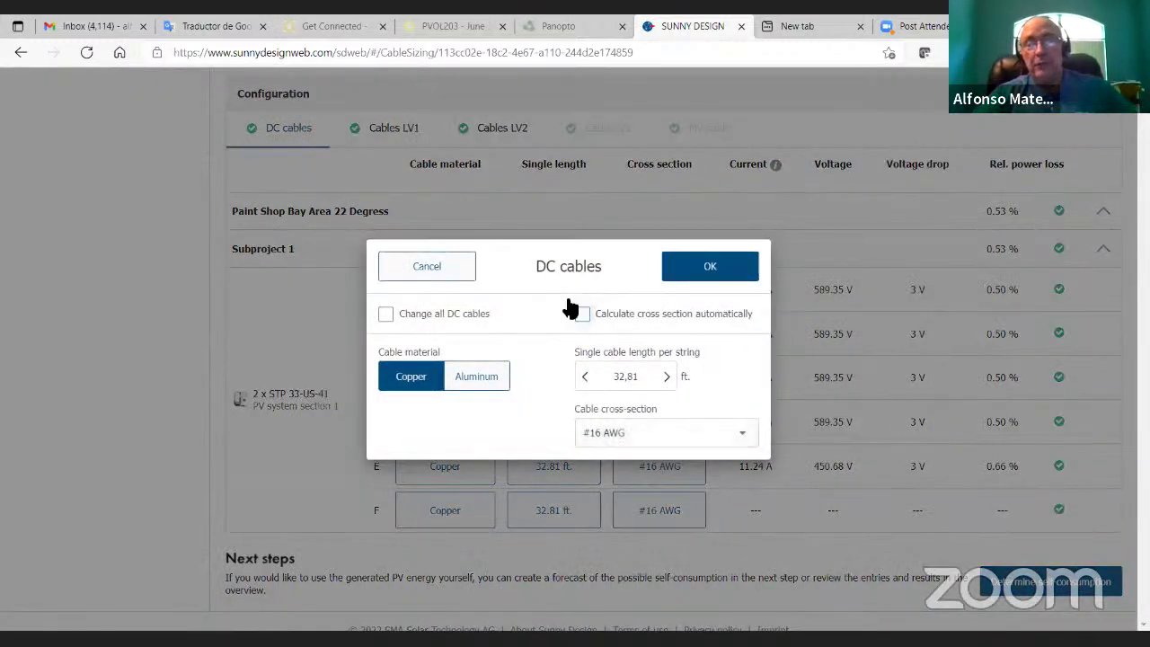
pyautogui.click(742, 435)
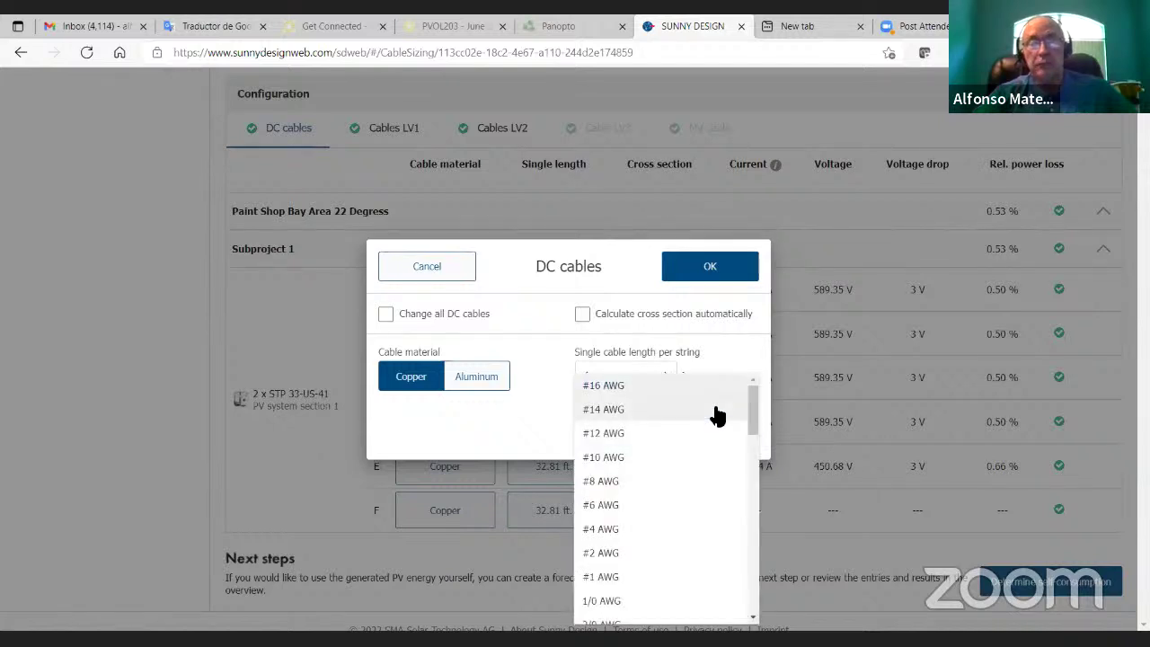
pyautogui.click(645, 433)
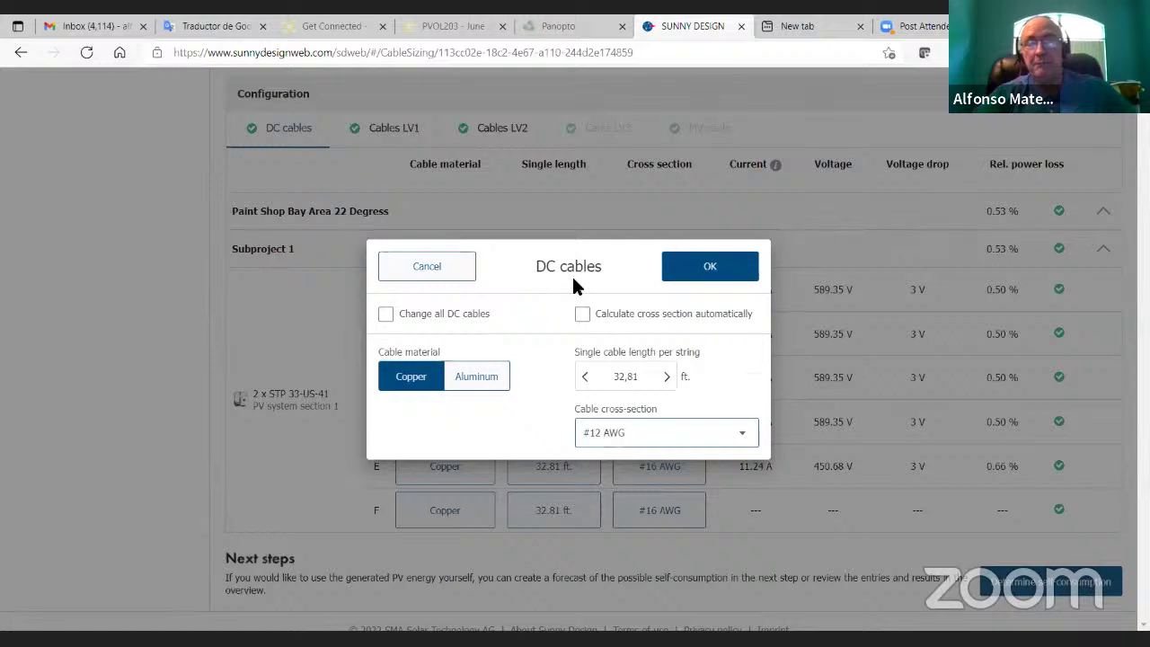
pyautogui.click(684, 280)
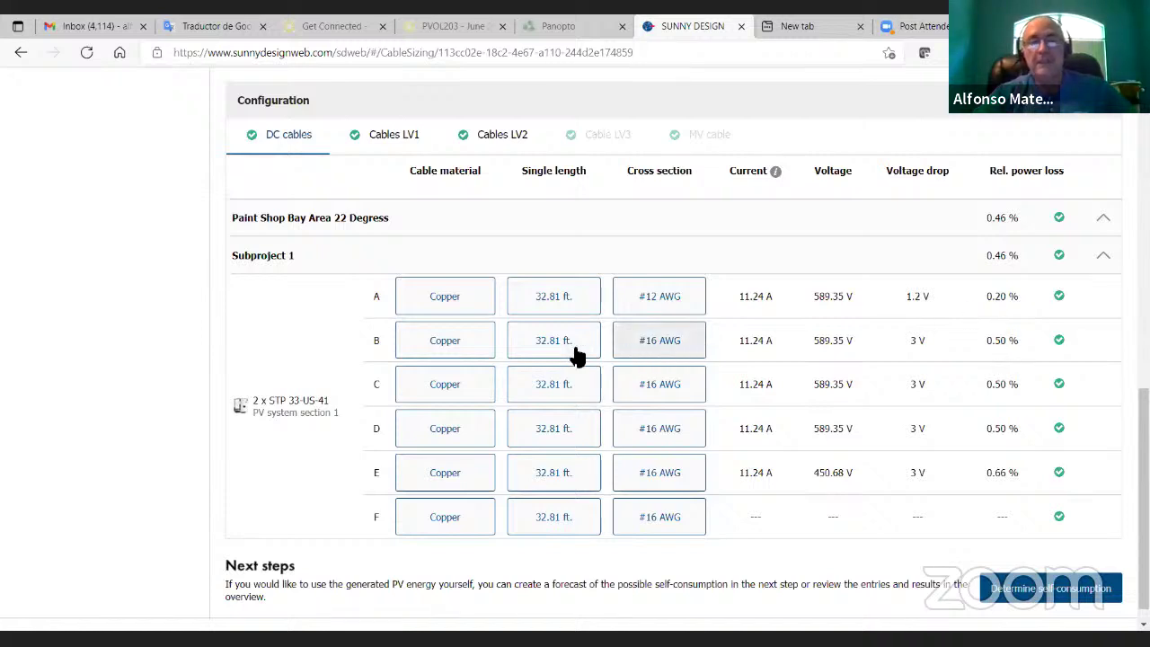
pyautogui.click(579, 299)
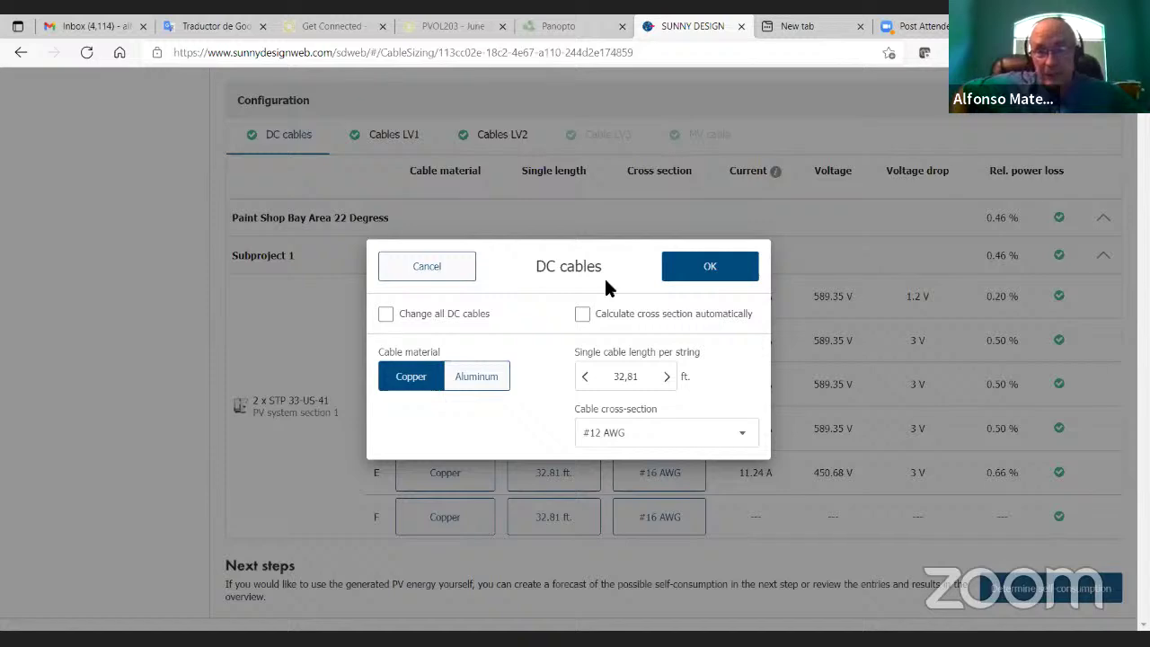
pyautogui.click(693, 273)
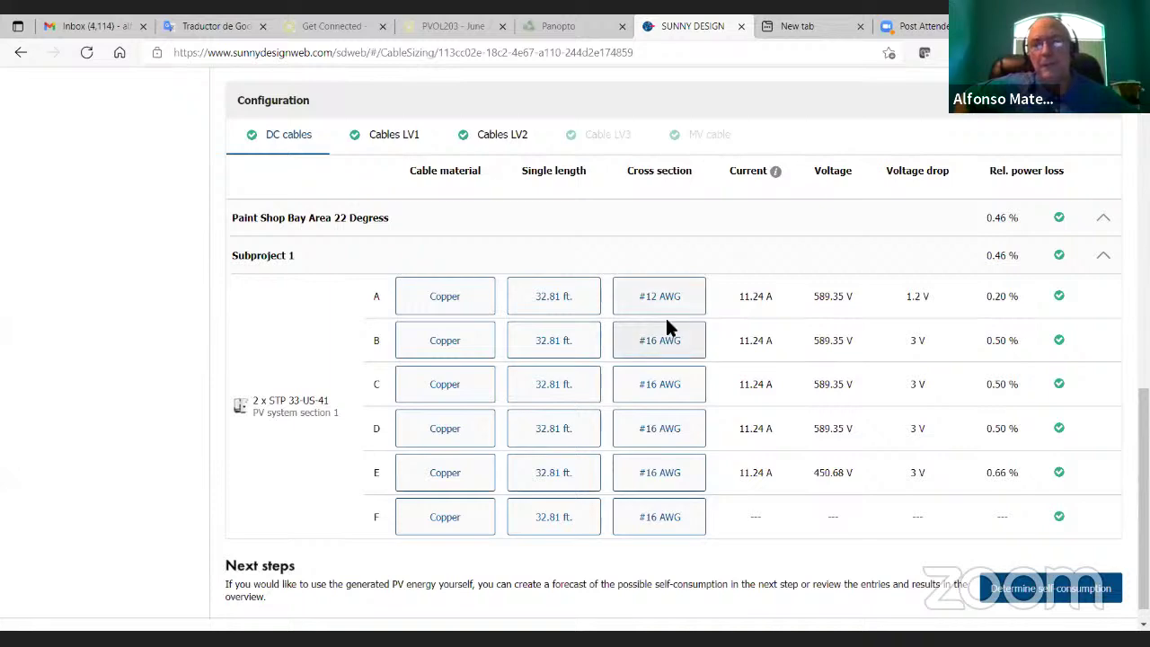
# Step: Set string B's DC cable to #12 AWG as well, cutting subproject loss to 0.40 %
pyautogui.click(683, 355)
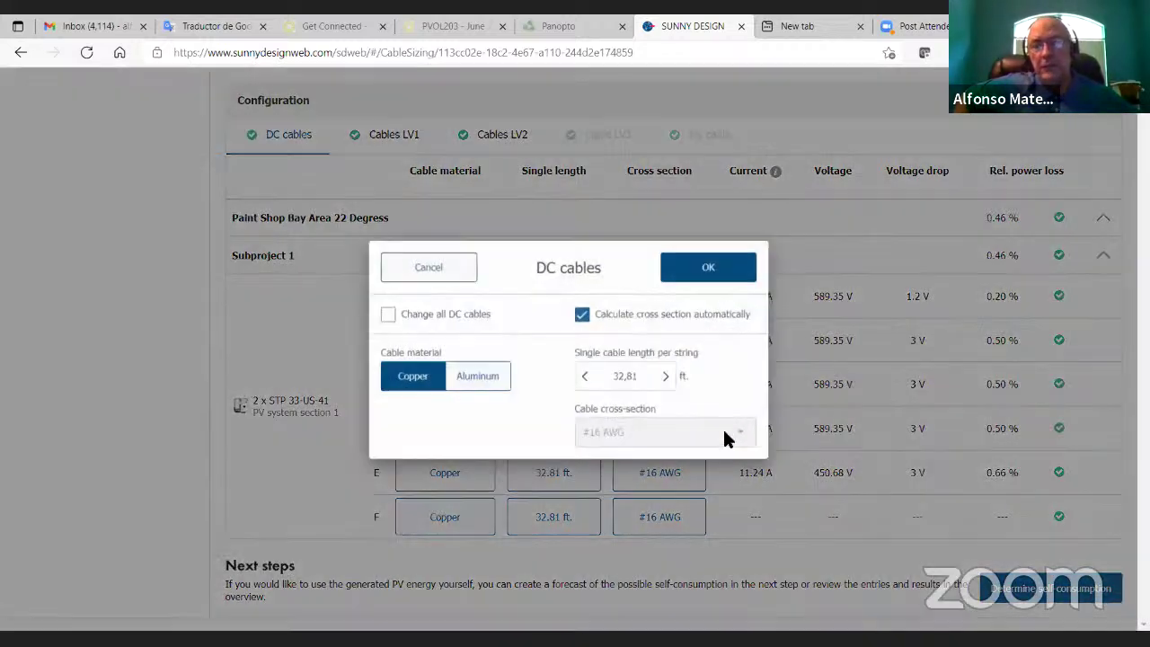
pyautogui.click(582, 315)
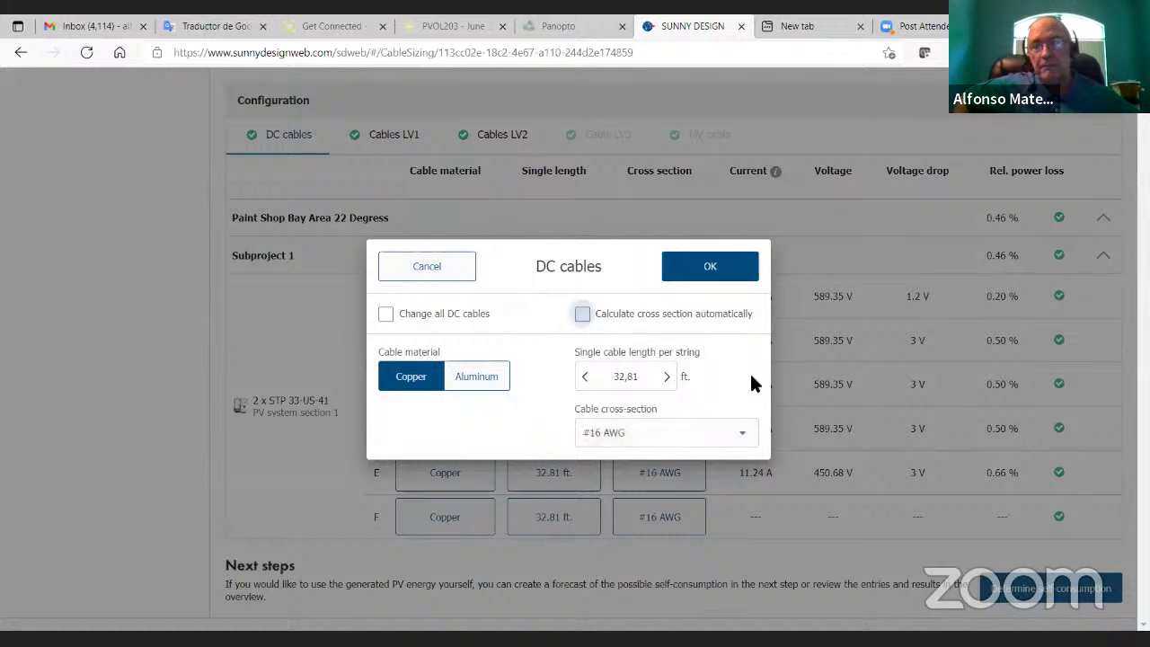
pyautogui.click(731, 436)
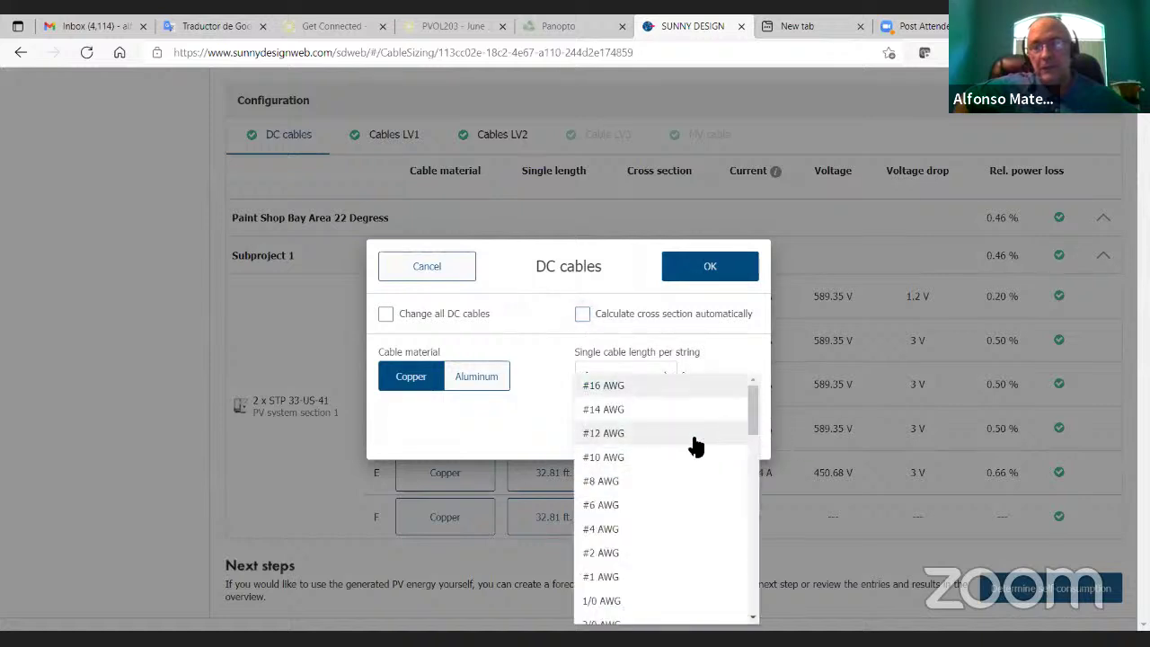
pyautogui.click(689, 435)
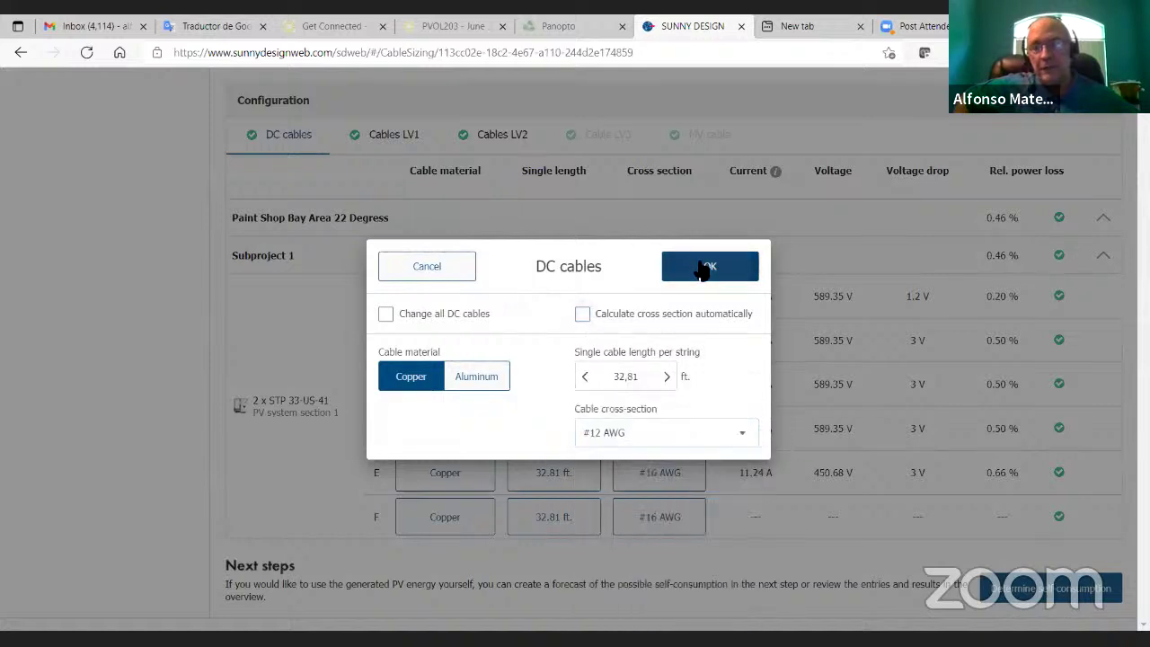
pyautogui.click(701, 266)
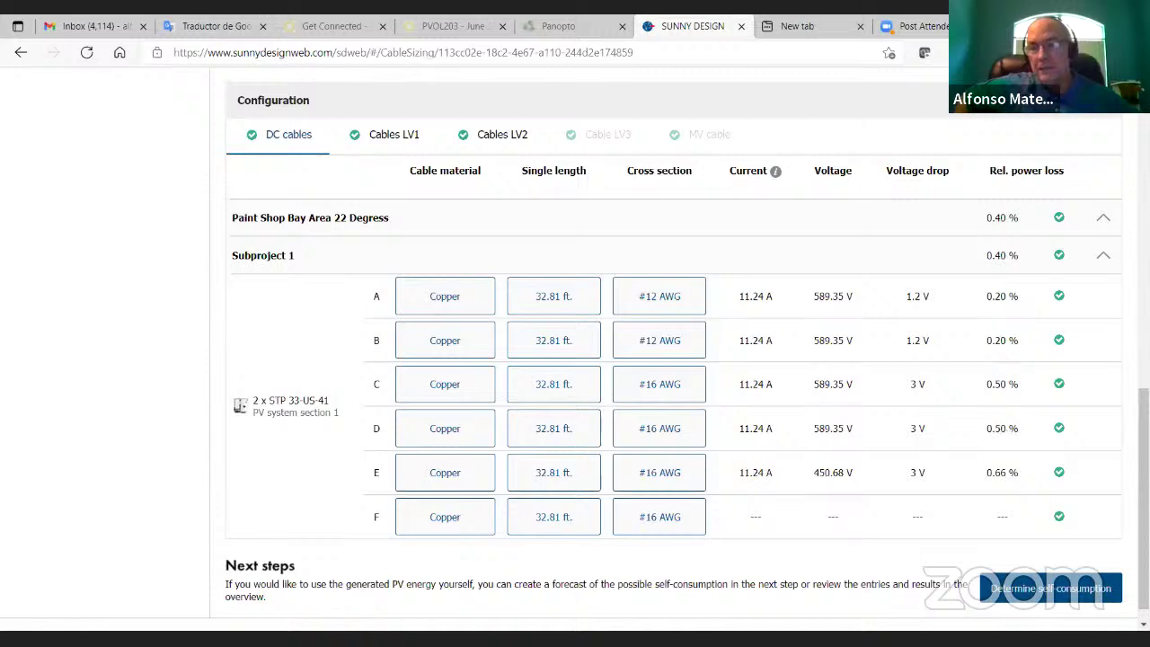
# Step: Review the LV1 cable row: copper, 32.81 ft, #2 AWG at 0.07 % loss
pyautogui.click(395, 140)
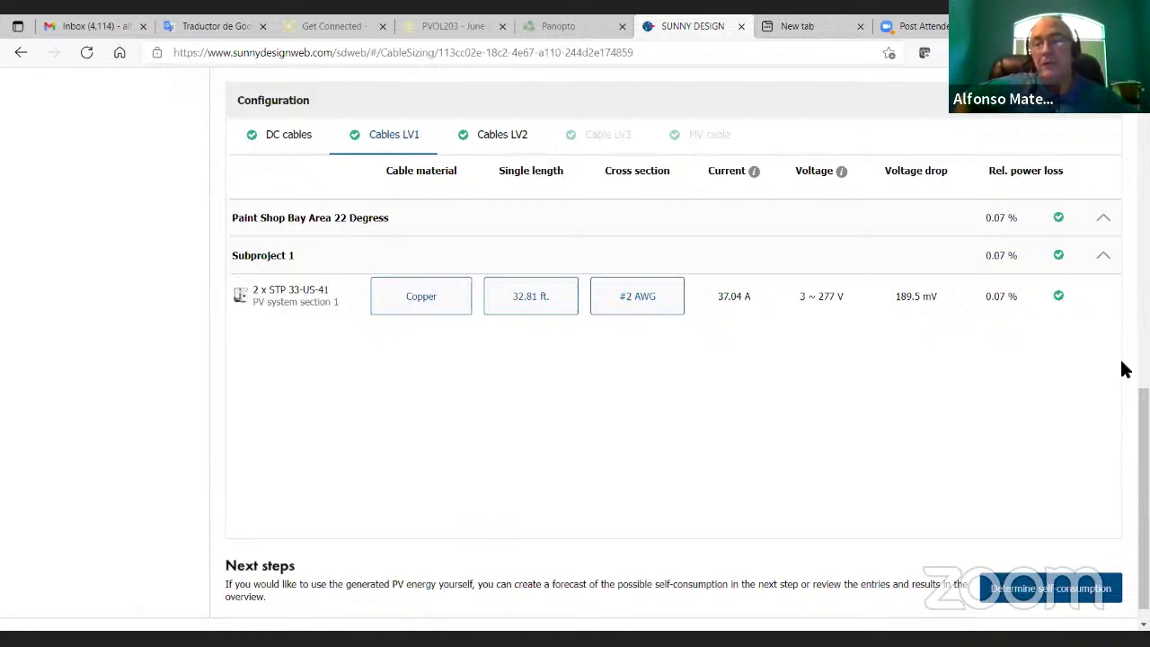
pyautogui.scroll(4, 1143, 500)
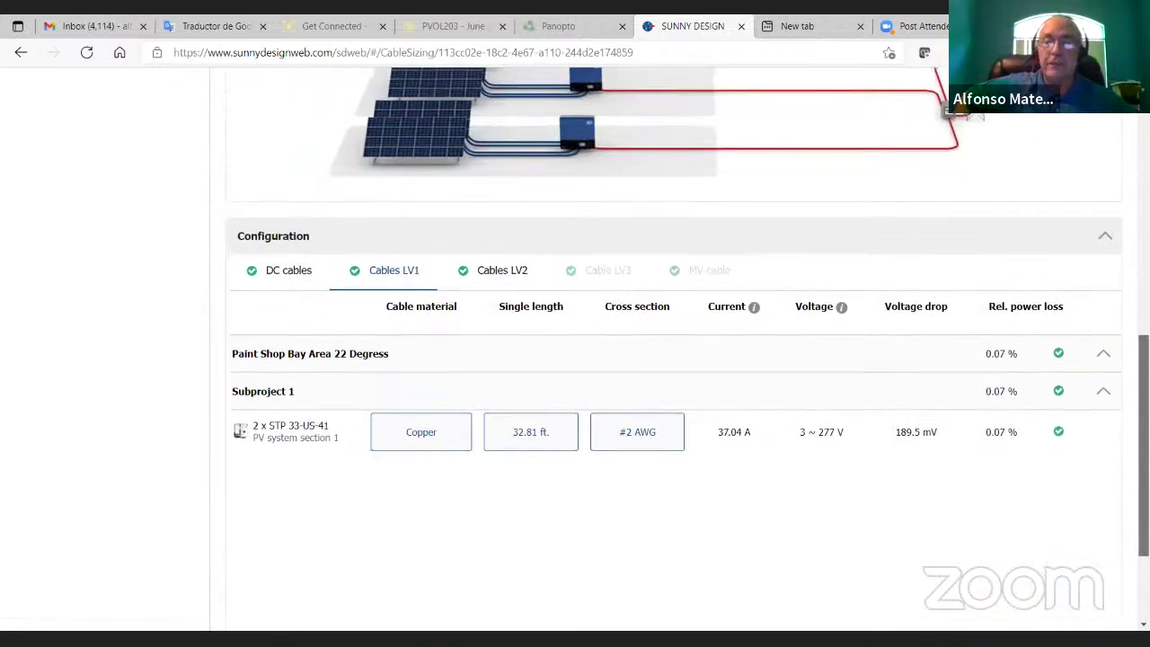
pyautogui.scroll(1, 1143, 500)
pyautogui.scroll(-5, 1143, 500)
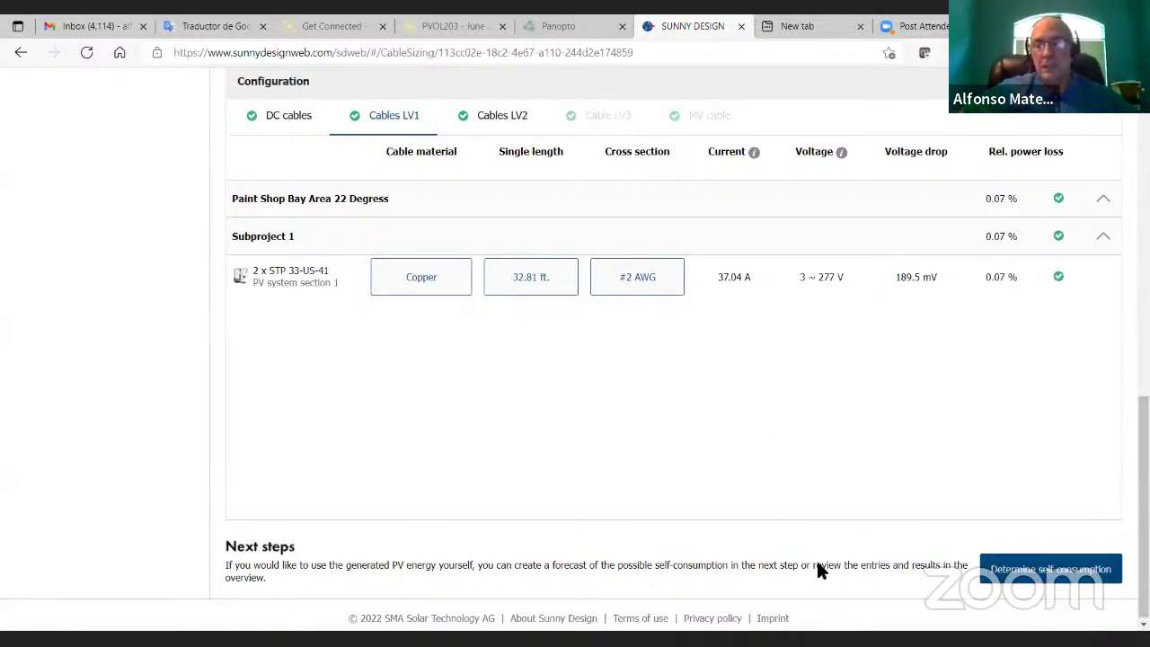
# Step: Open self-consumption and review the 28.5 % self-consumption quota and 78 % self-sufficiency
pyautogui.click(1001, 575)
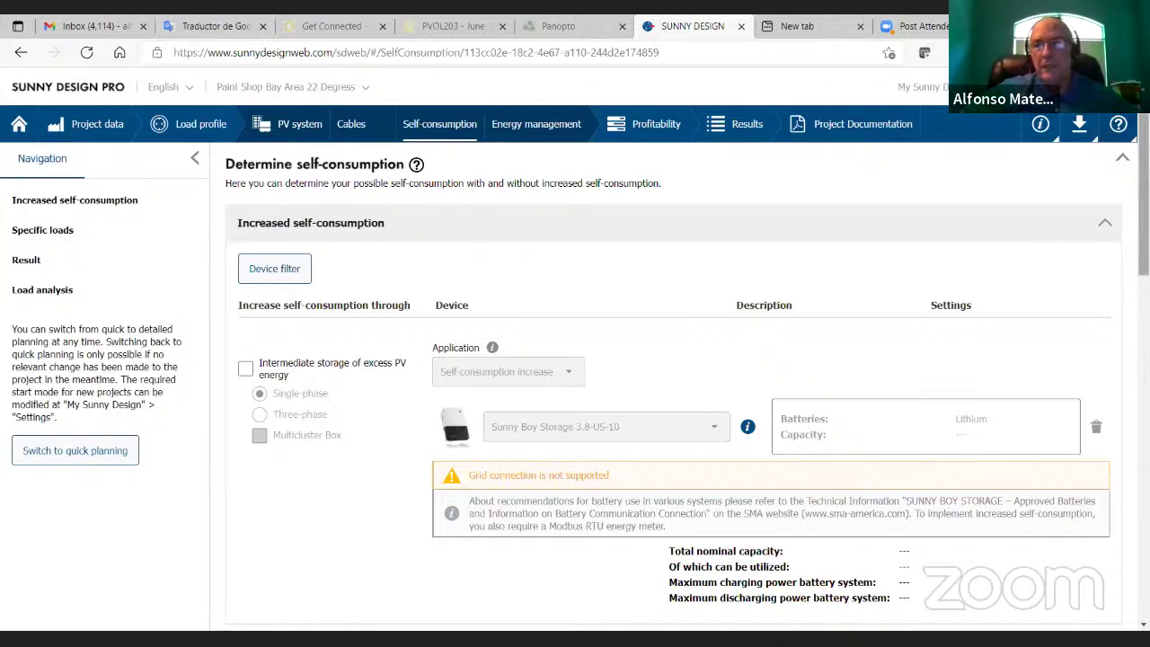
pyautogui.scroll(-10, 1117, 482)
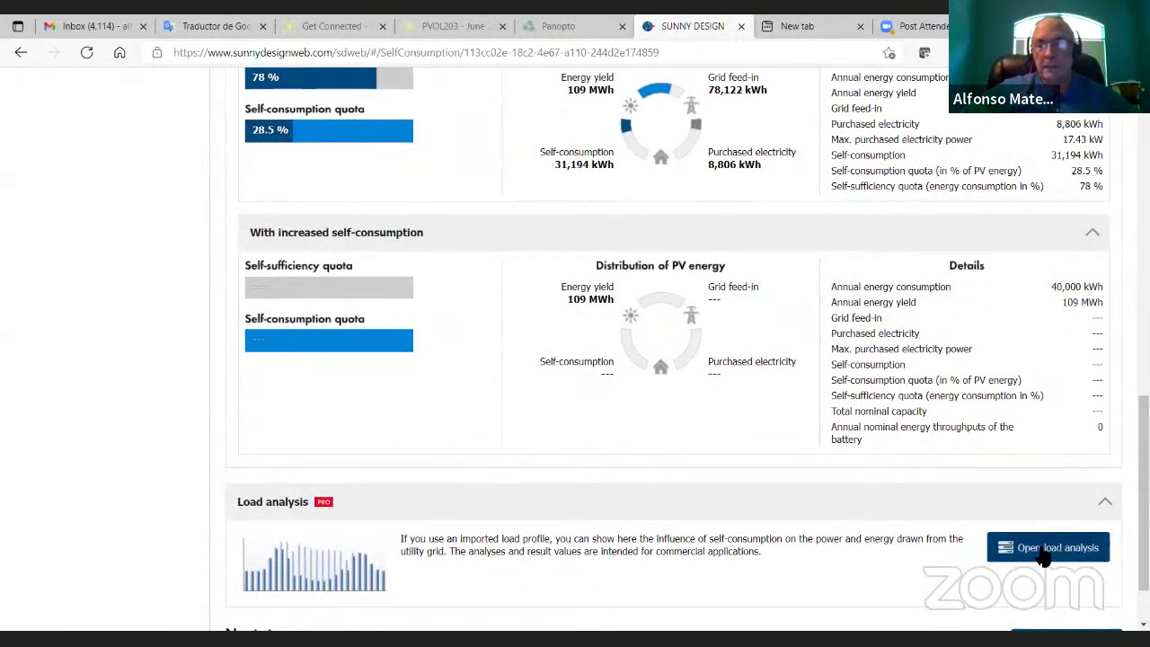
pyautogui.scroll(-2, 1033, 566)
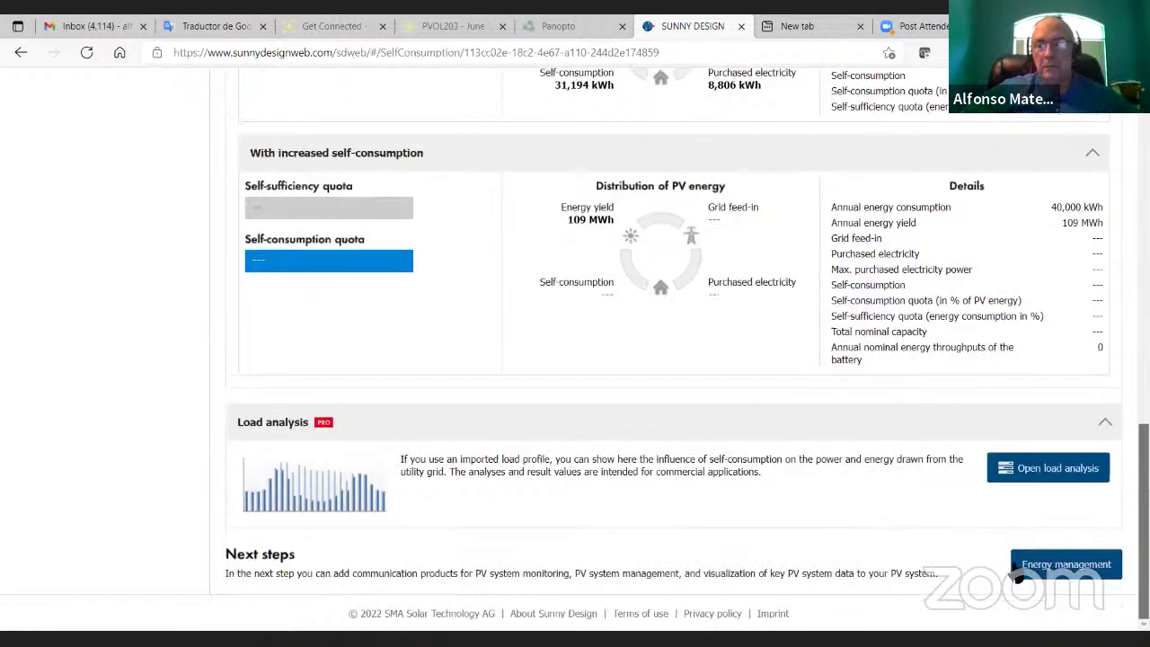
# Step: Open Energy management and review the Webconnect result linking 2 × STP 33-US-41 to 1 × Sunny Portal
pyautogui.click(1025, 564)
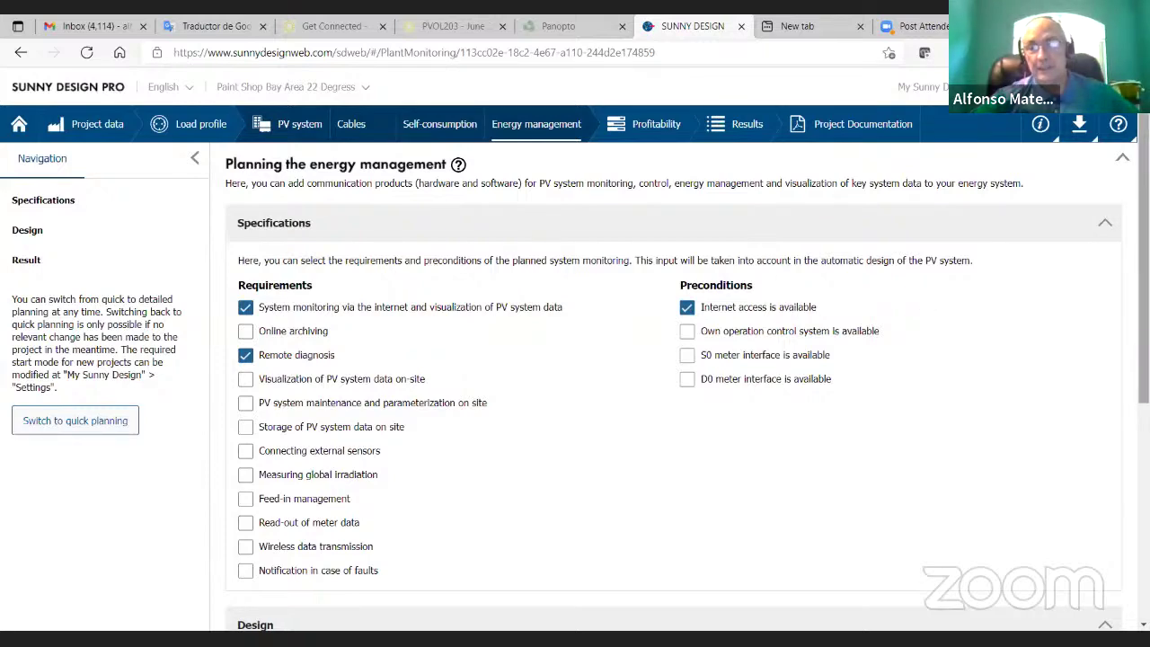
pyautogui.scroll(-4, 1143, 270)
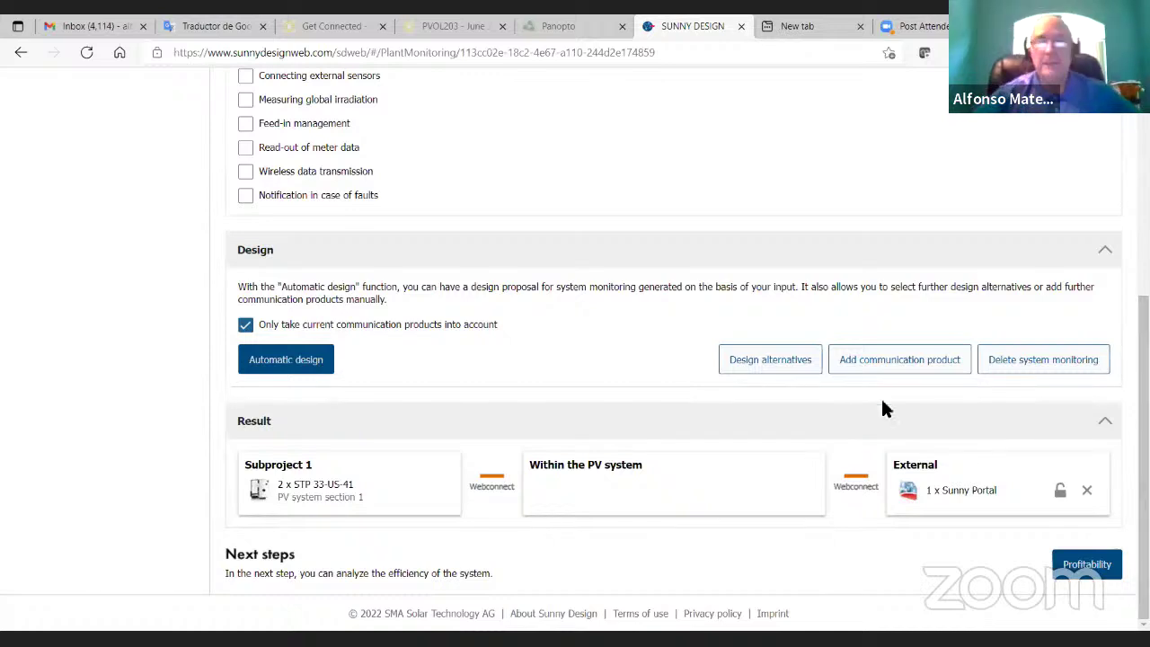
pyautogui.click(745, 360)
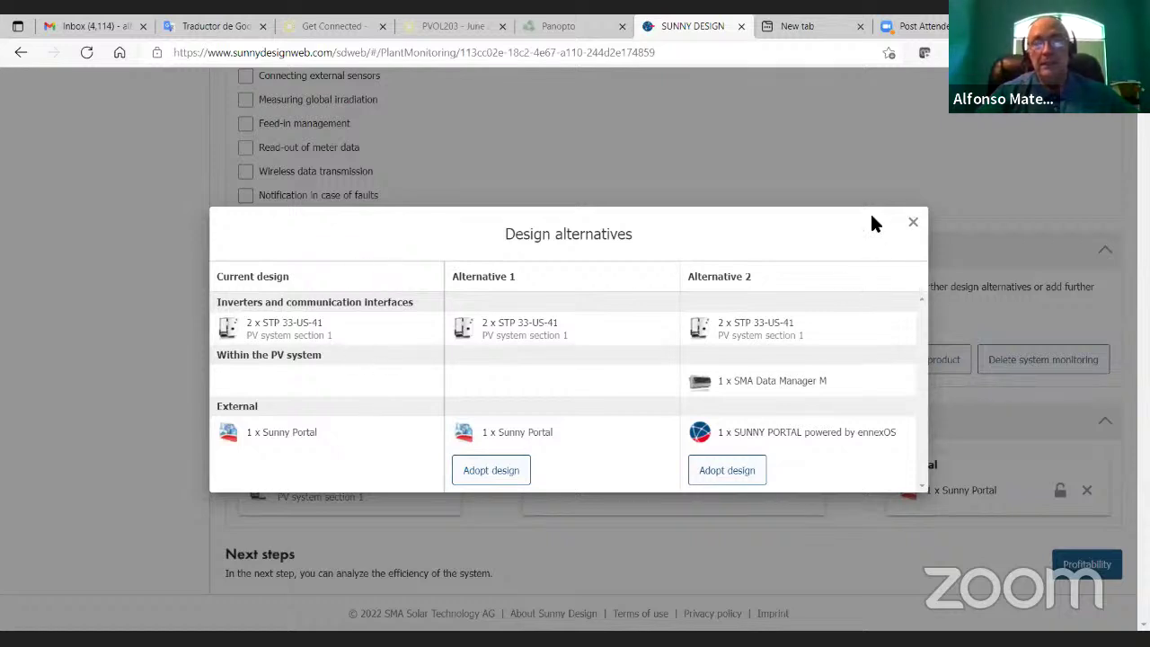
pyautogui.click(912, 223)
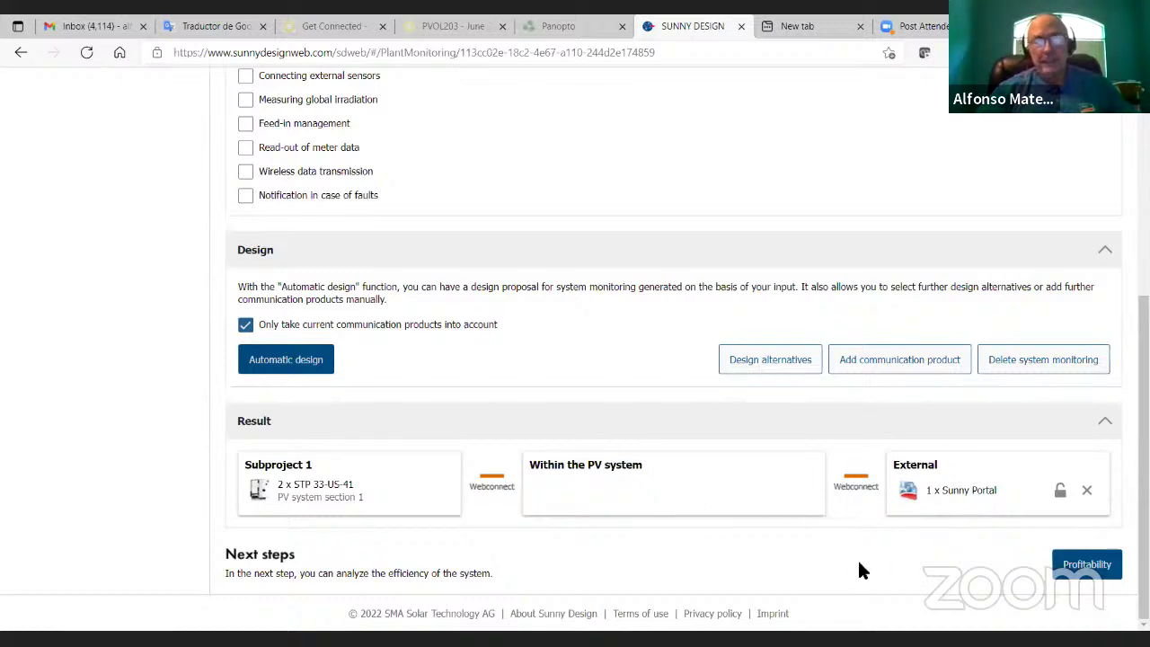
# Step: Set the SMA STP 33-US-41 unit cost to 5000 EUR and review the 50,500 EUR results
pyautogui.click(1086, 576)
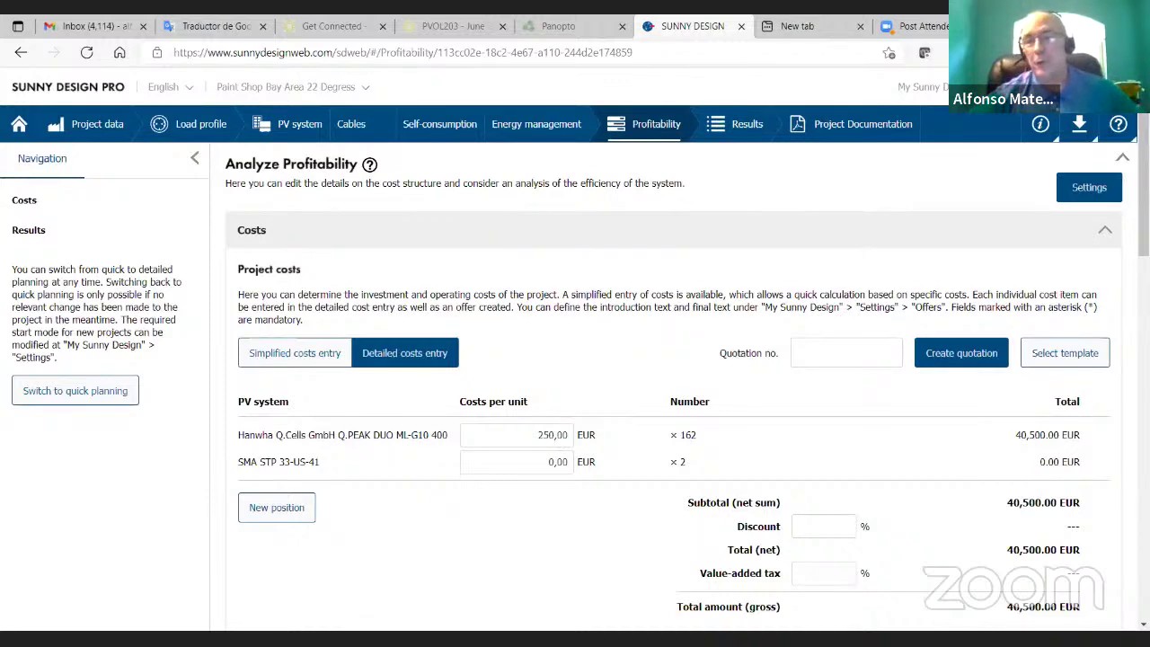
pyautogui.scroll(-3, 845, 270)
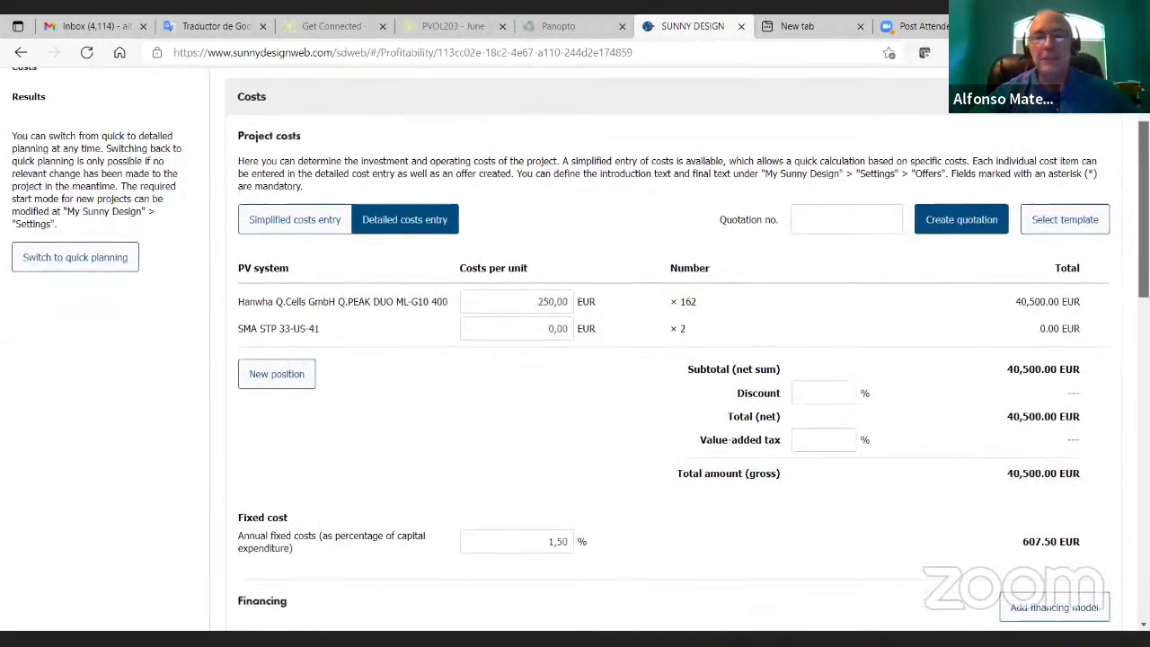
pyautogui.click(565, 329)
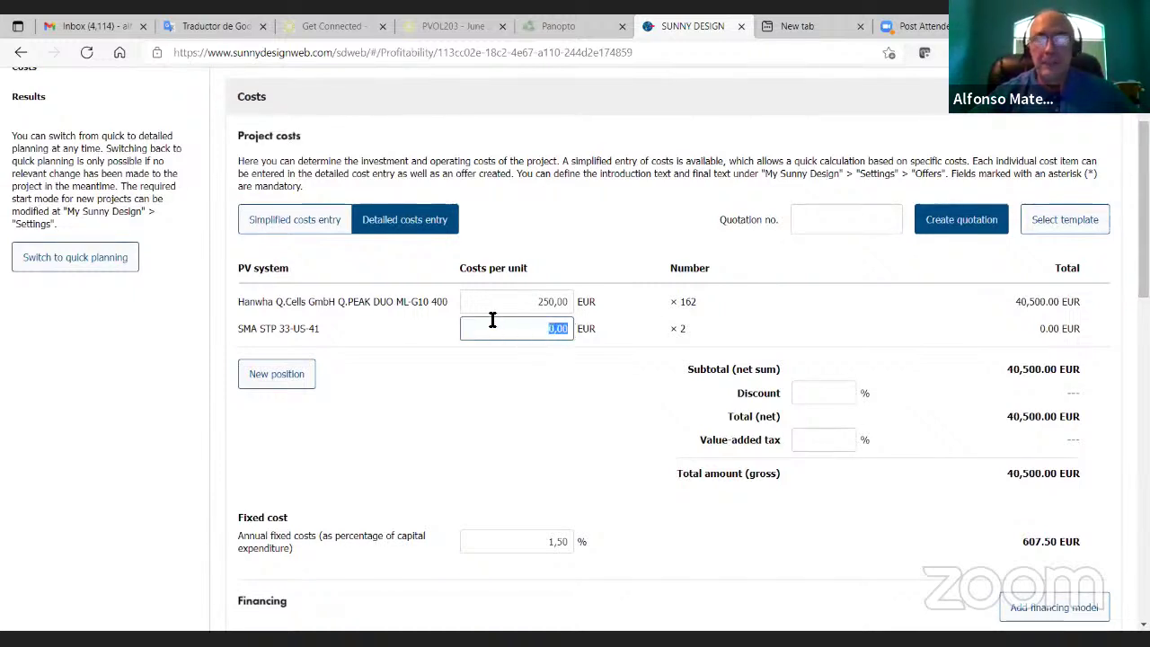
pyautogui.write('5000')
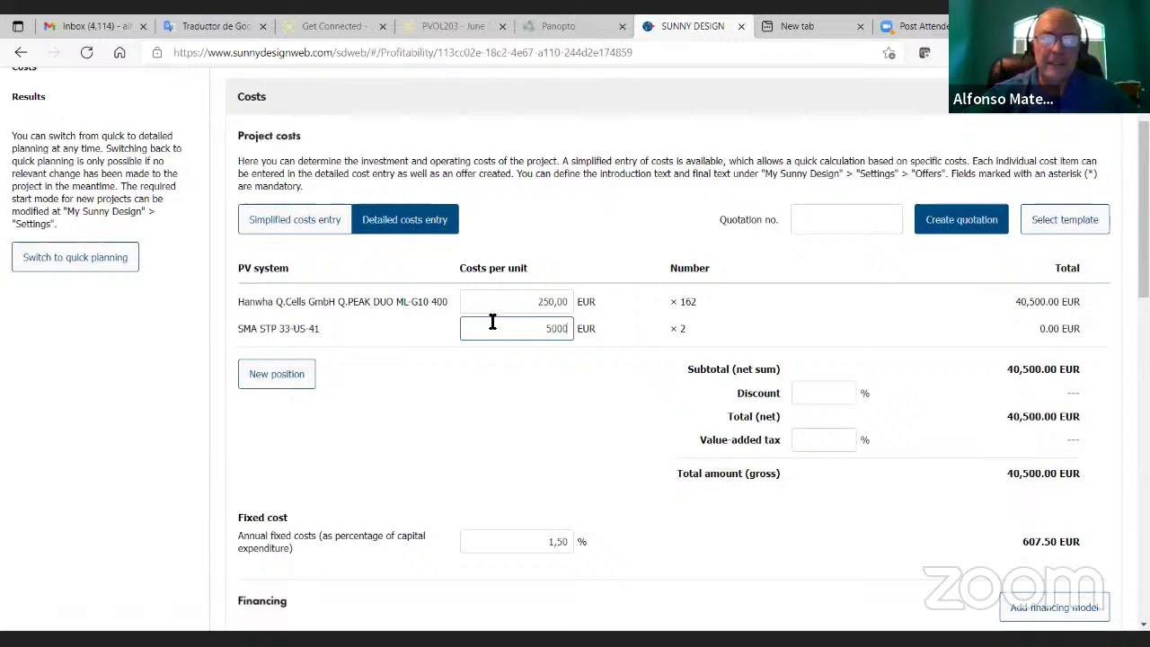
pyautogui.click(536, 395)
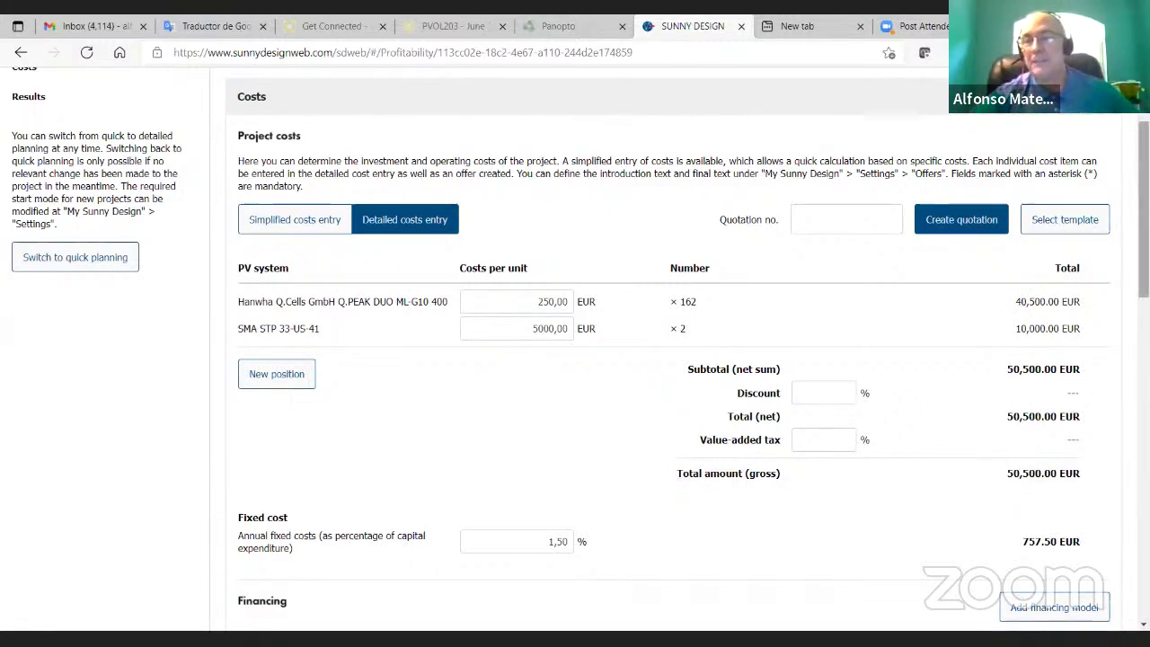
pyautogui.scroll(-1, 1143, 216)
pyautogui.scroll(-1, 1031, 260)
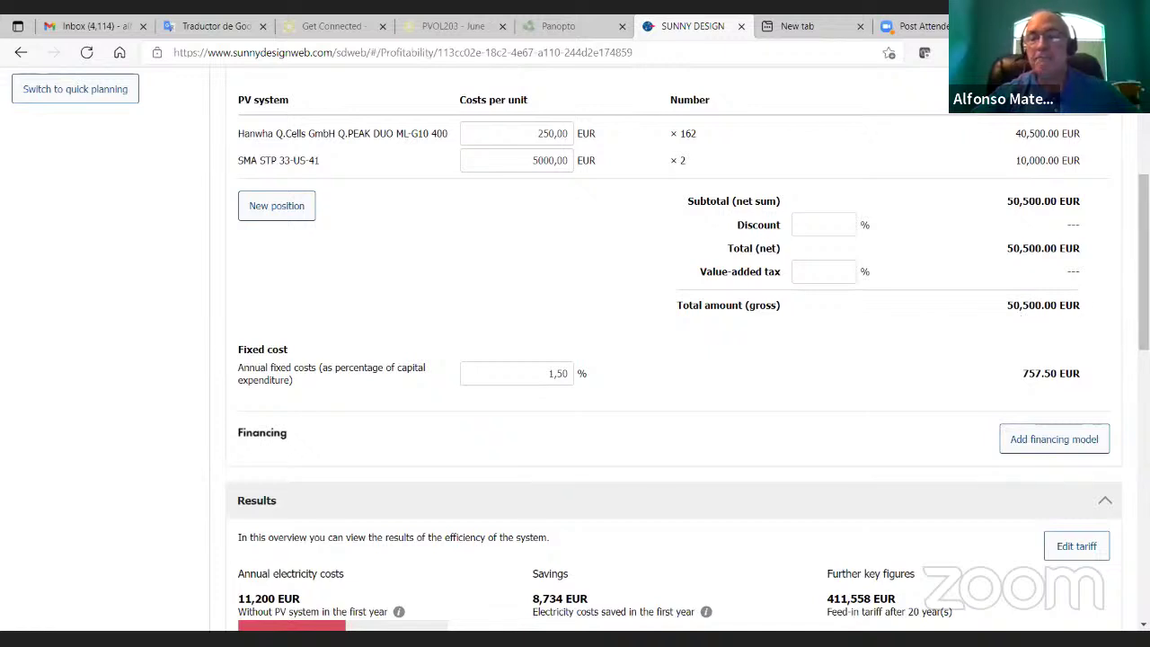
pyautogui.scroll(-3, 1144, 270)
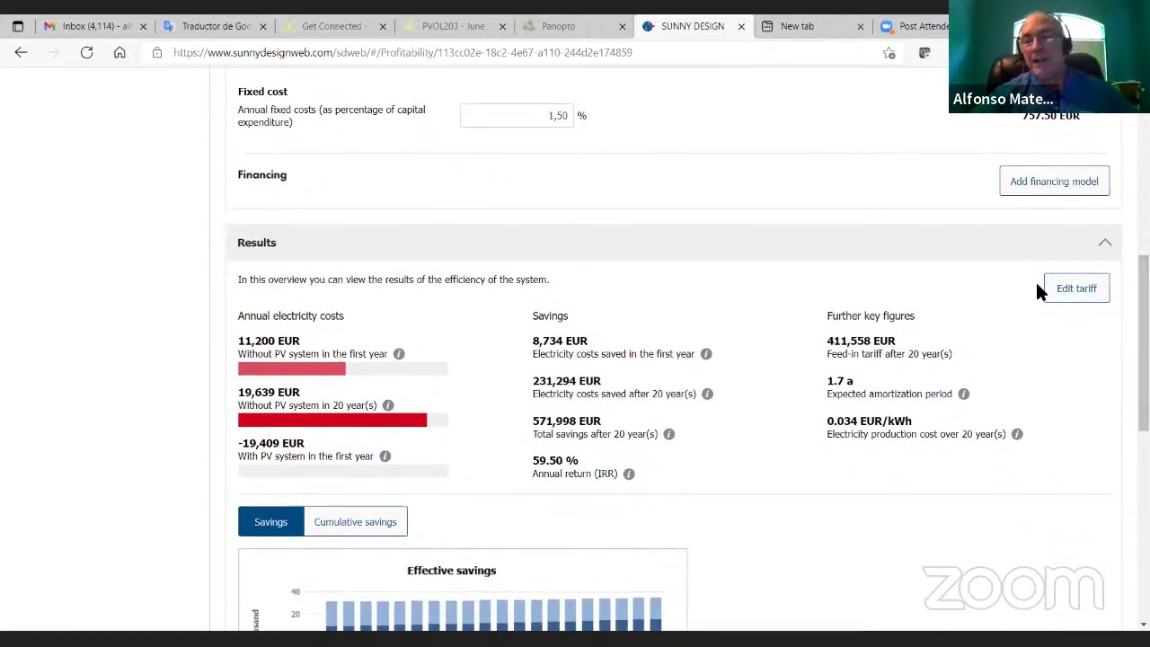
pyautogui.click(1077, 288)
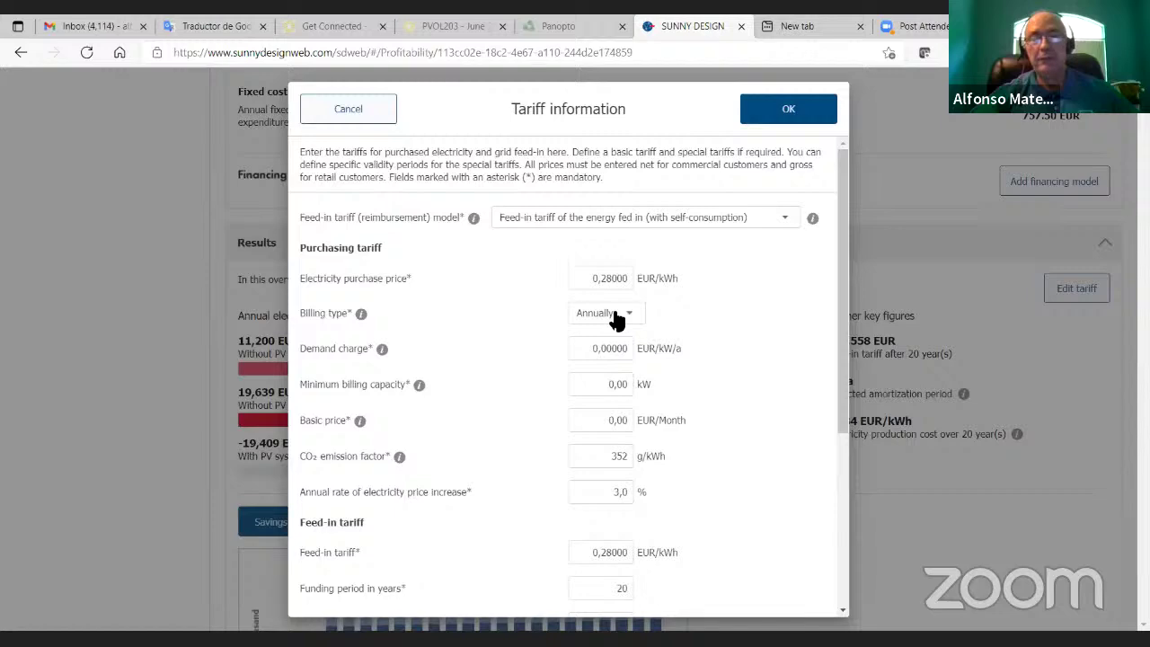
pyautogui.click(772, 106)
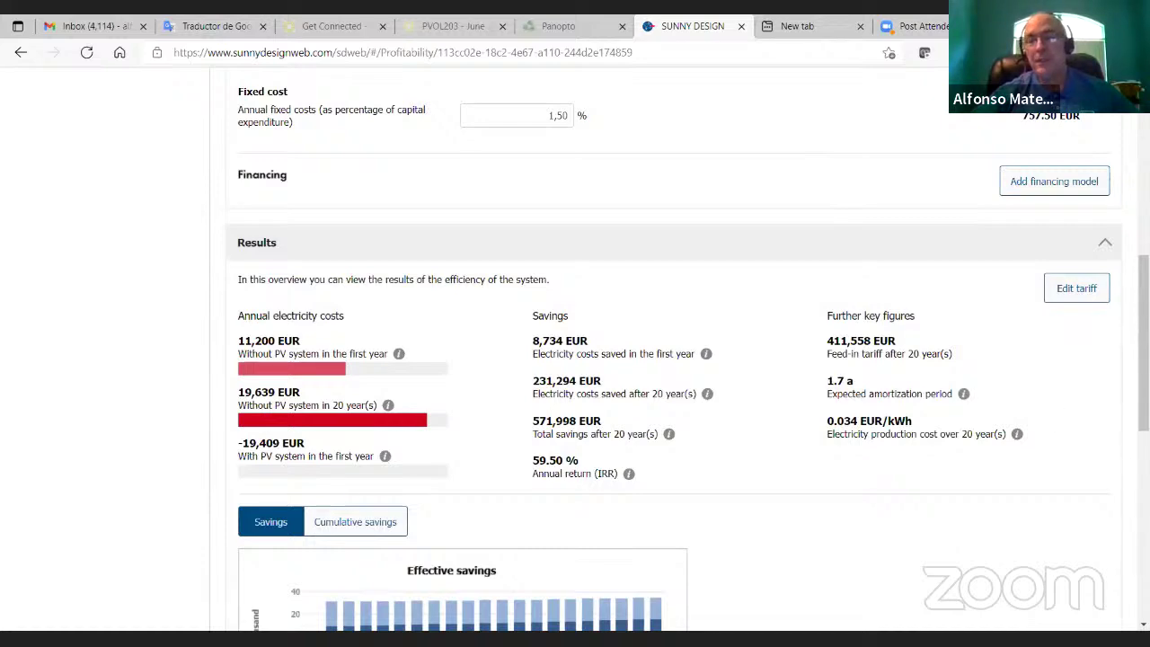
pyautogui.scroll(3, 687, 352)
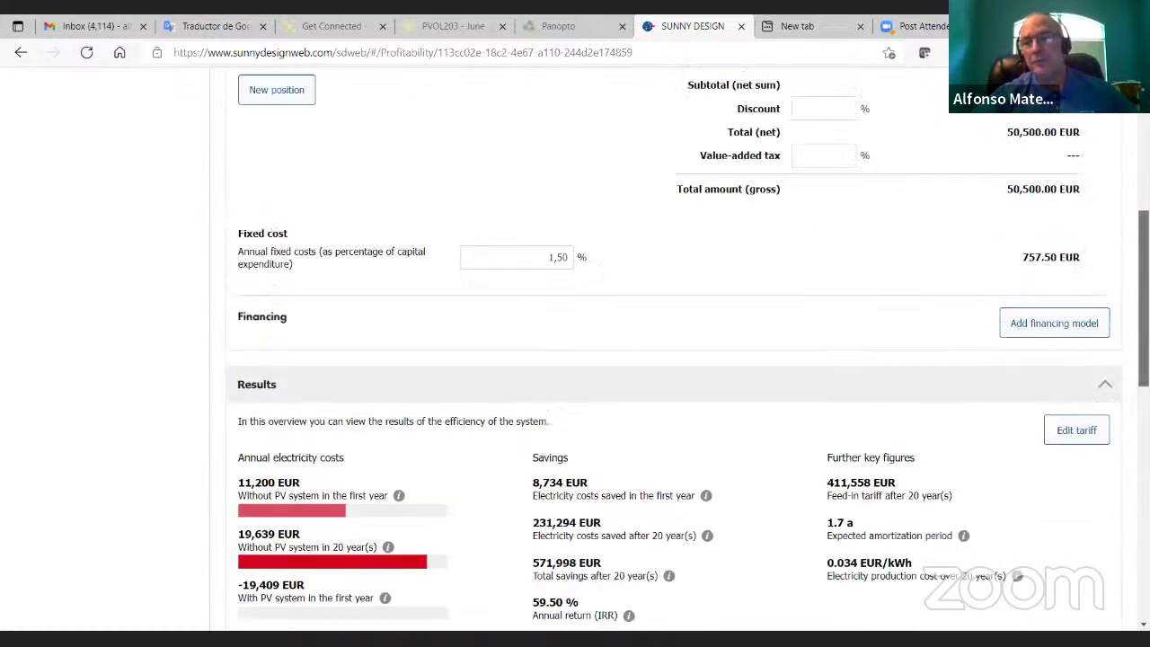
pyautogui.scroll(-3, 575, 350)
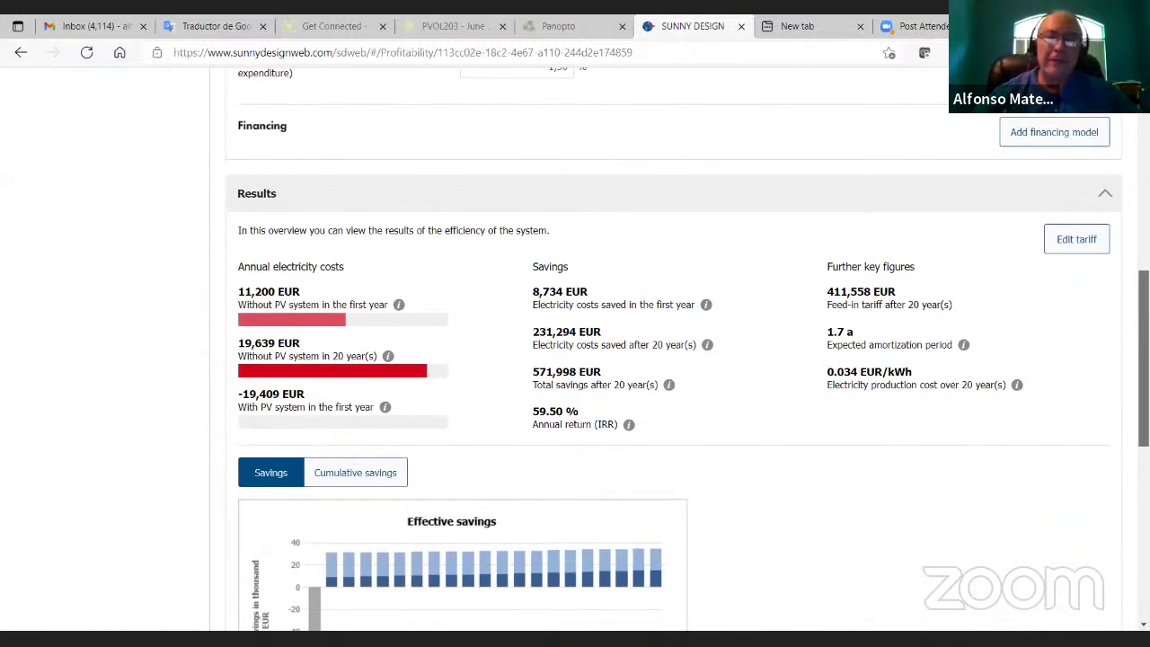
pyautogui.scroll(-1, 688, 351)
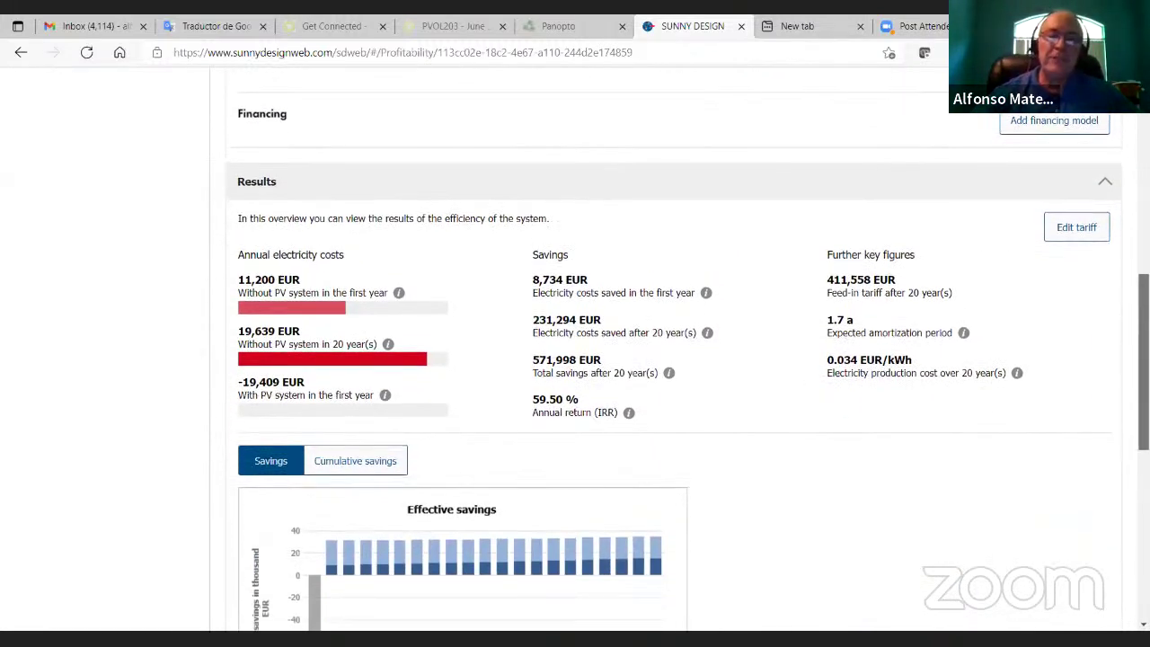
pyautogui.scroll(-1, 575, 350)
pyautogui.scroll(-2, 1032, 445)
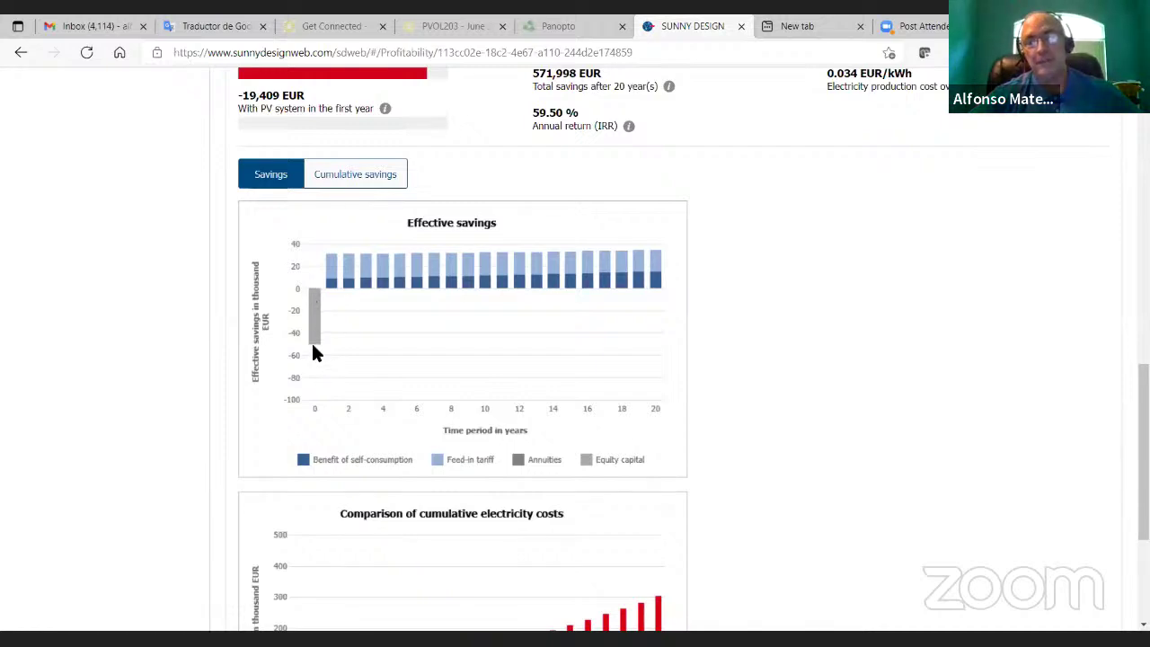
pyautogui.moveTo(1143, 422); pyautogui.dragTo(1143, 206)
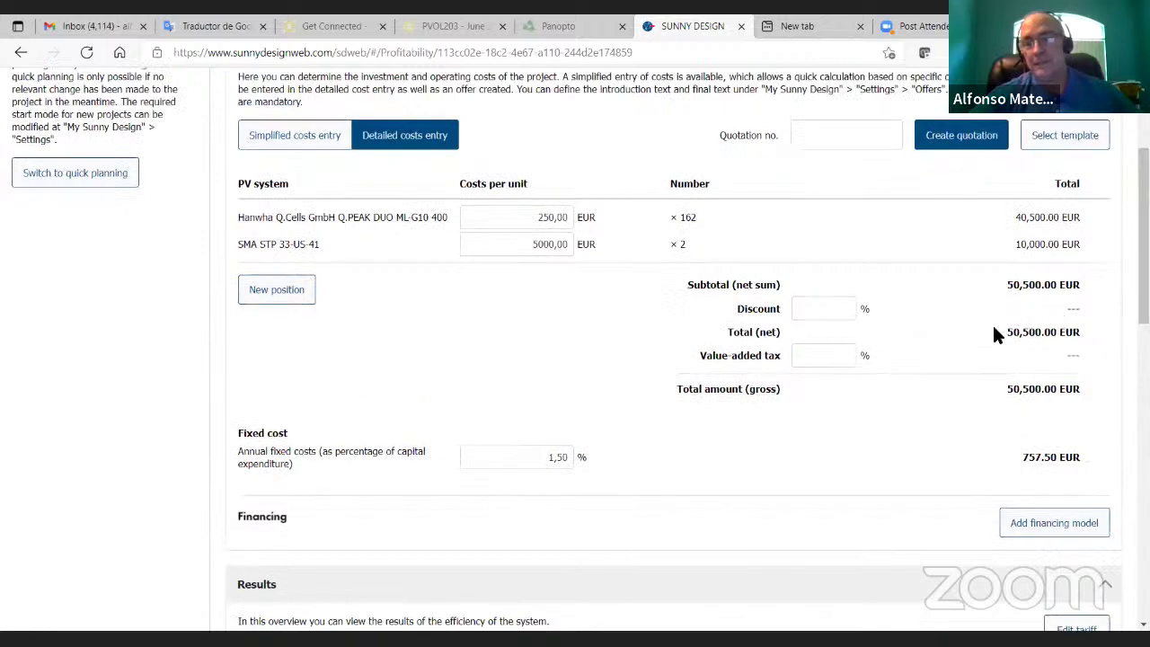
pyautogui.moveTo(1143, 236); pyautogui.dragTo(1143, 475)
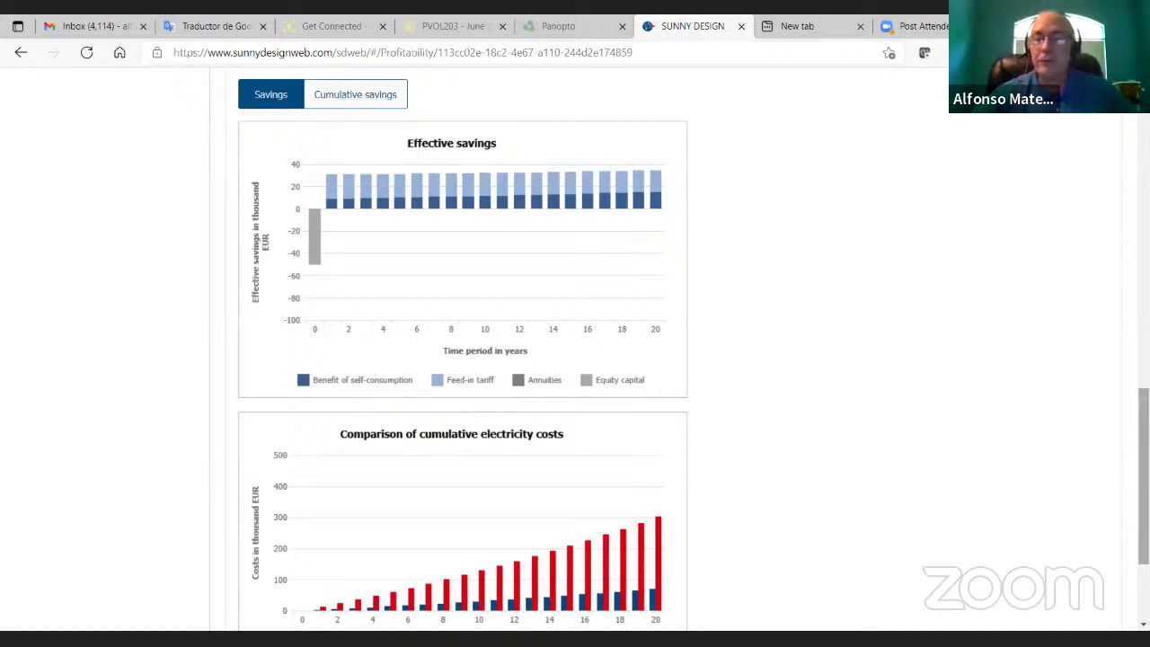
pyautogui.scroll(-2, 575, 359)
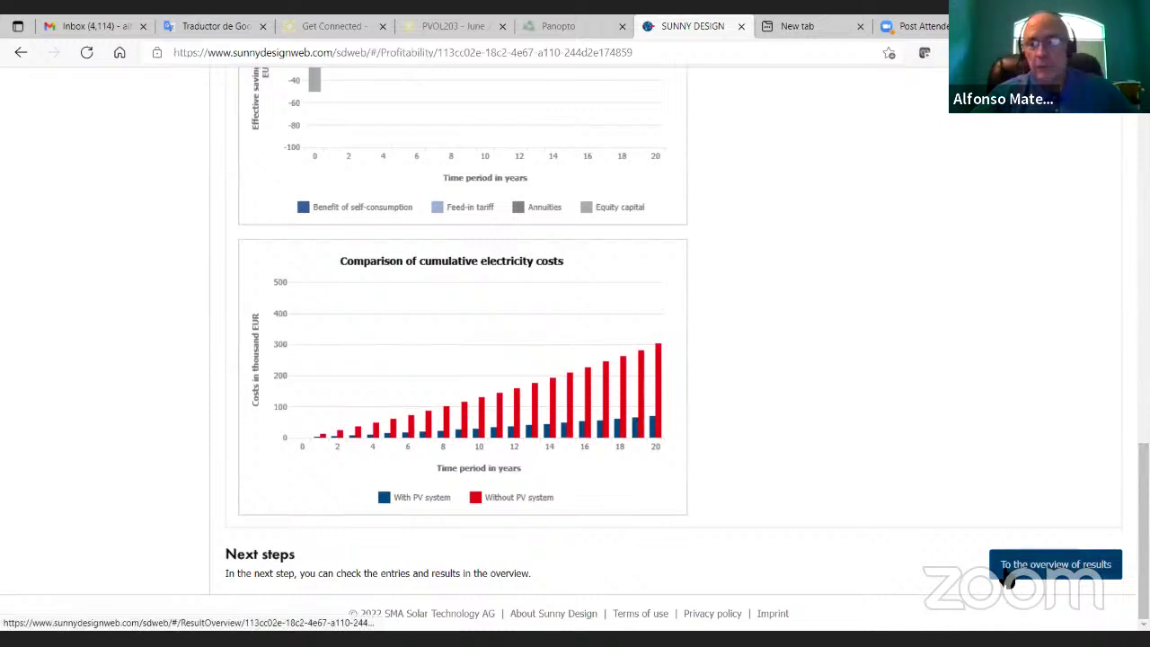
pyautogui.click(1006, 574)
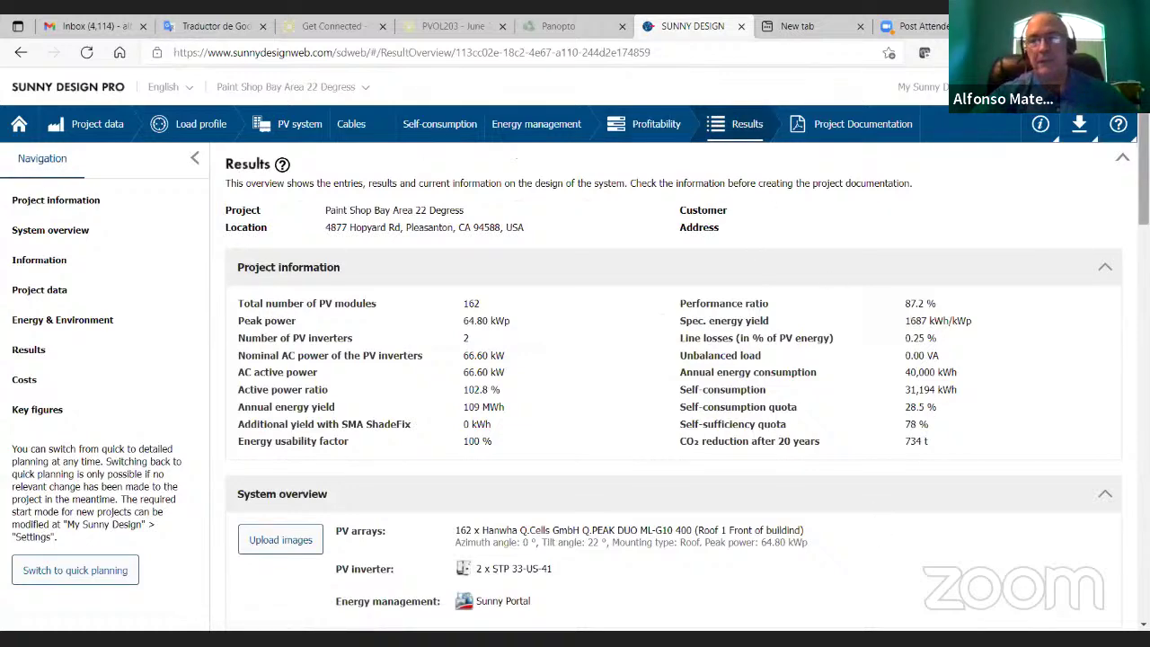
pyautogui.scroll(-2, 576, 359)
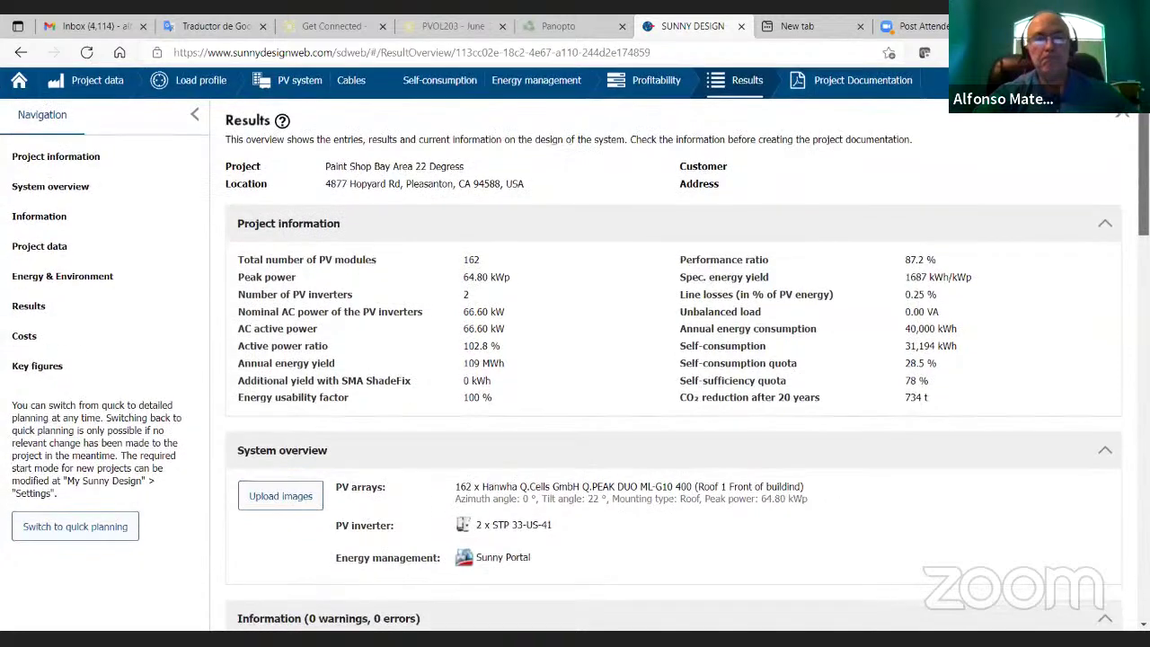
pyautogui.scroll(-3, 249, 296)
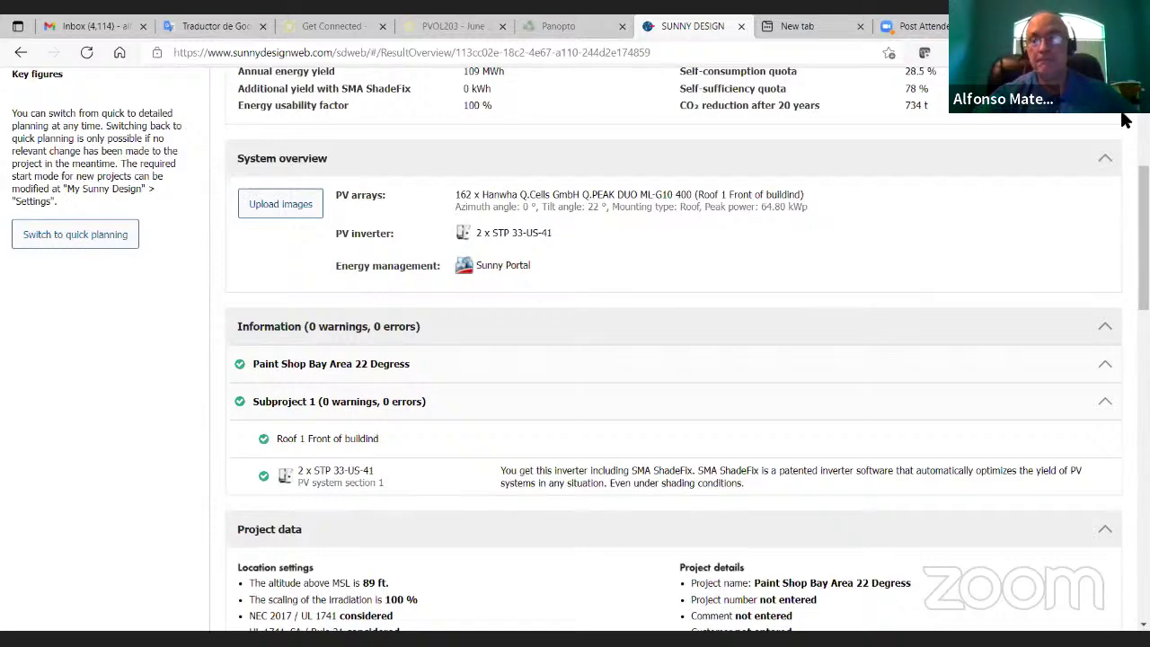
pyautogui.moveTo(1144, 239); pyautogui.dragTo(1144, 313)
pyautogui.scroll(-4, 996, 284)
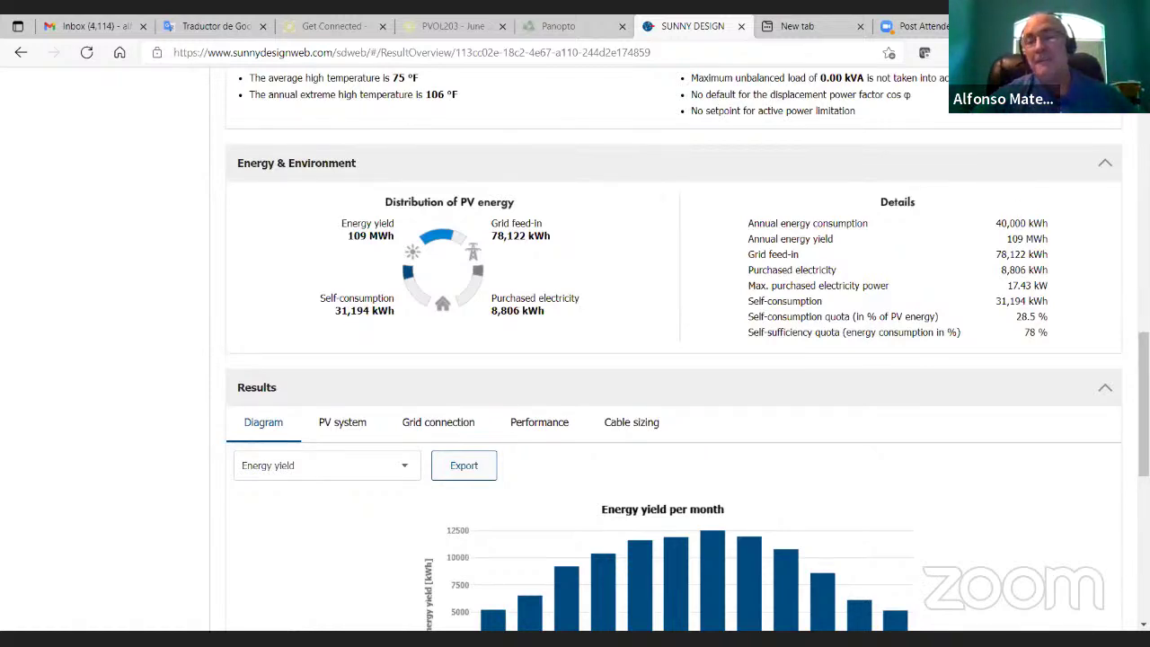
pyautogui.scroll(10, 674, 360)
pyautogui.scroll(1, 575, 359)
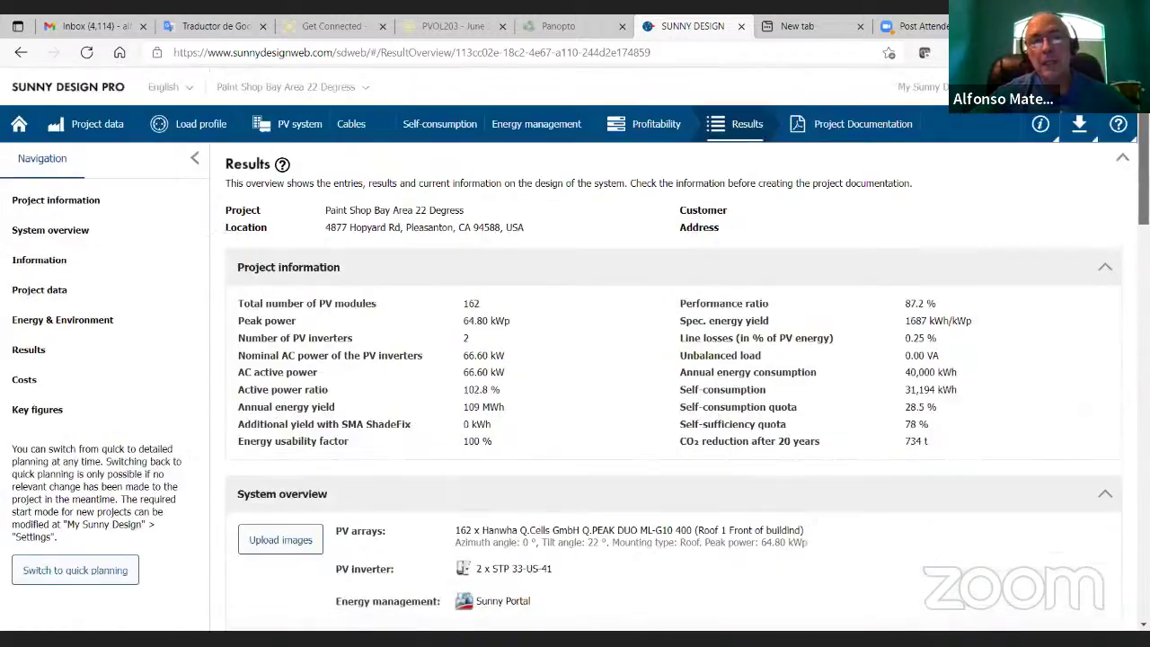
pyautogui.click(198, 130)
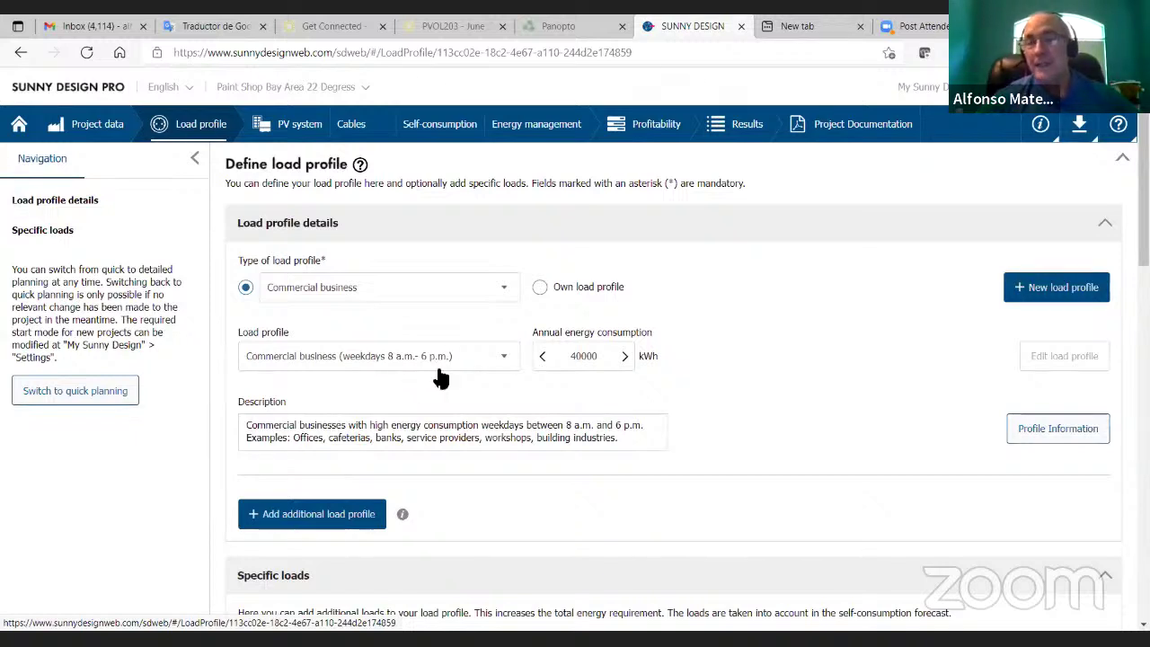
pyautogui.click(737, 142)
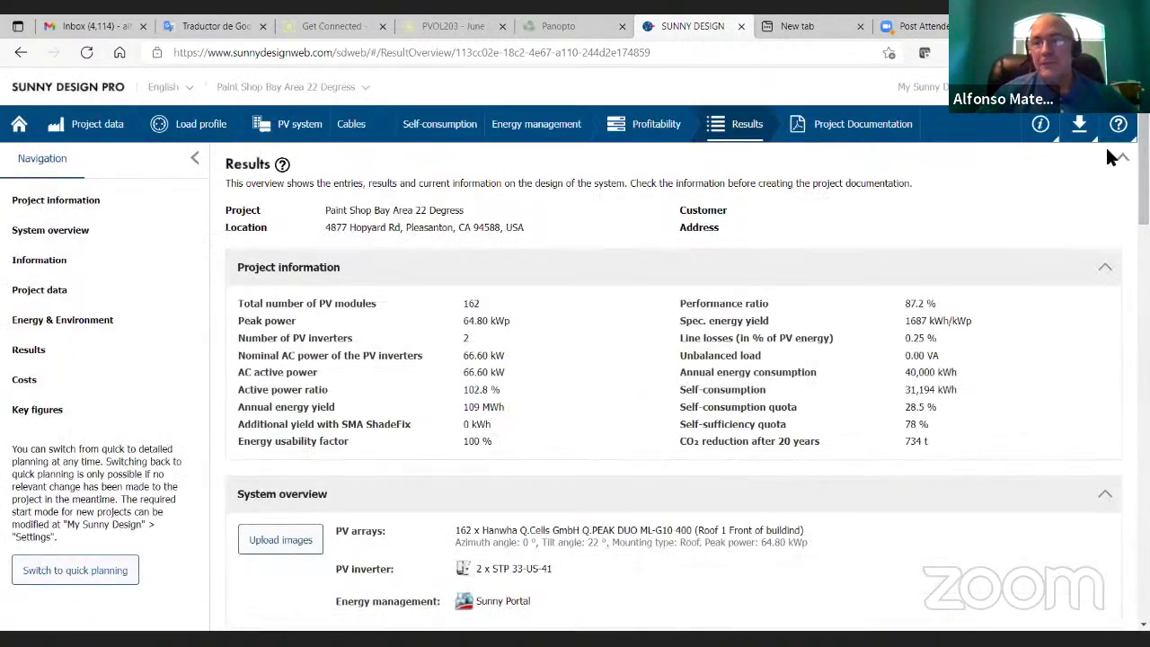
pyautogui.scroll(-10, 674, 359)
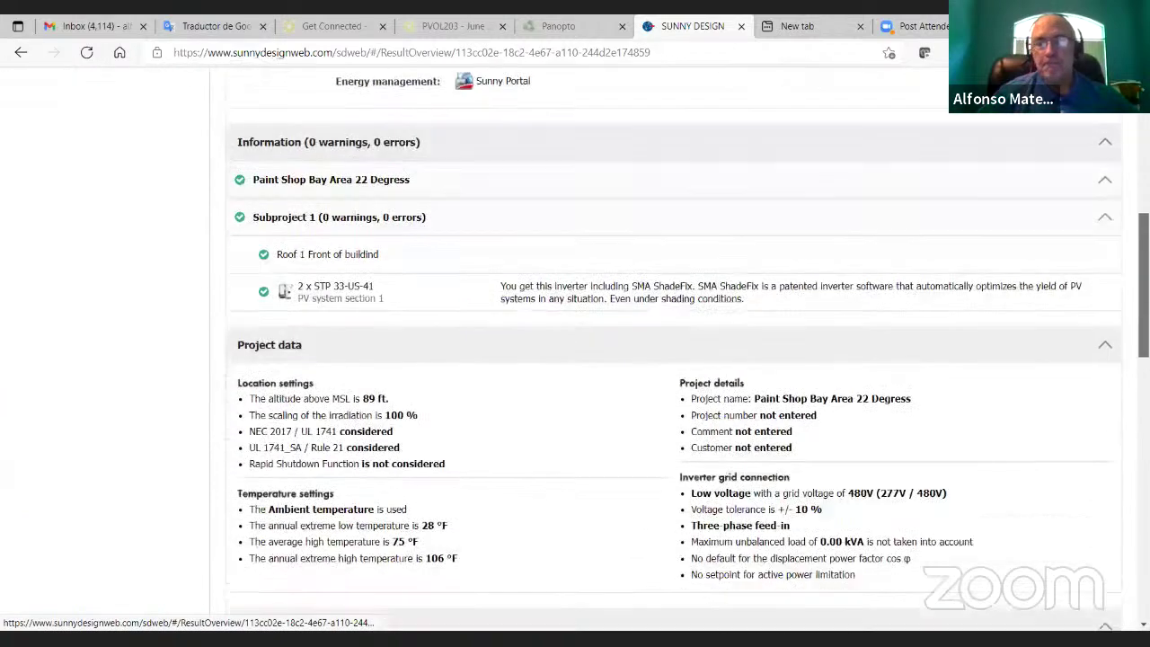
pyautogui.scroll(-2, 476, 504)
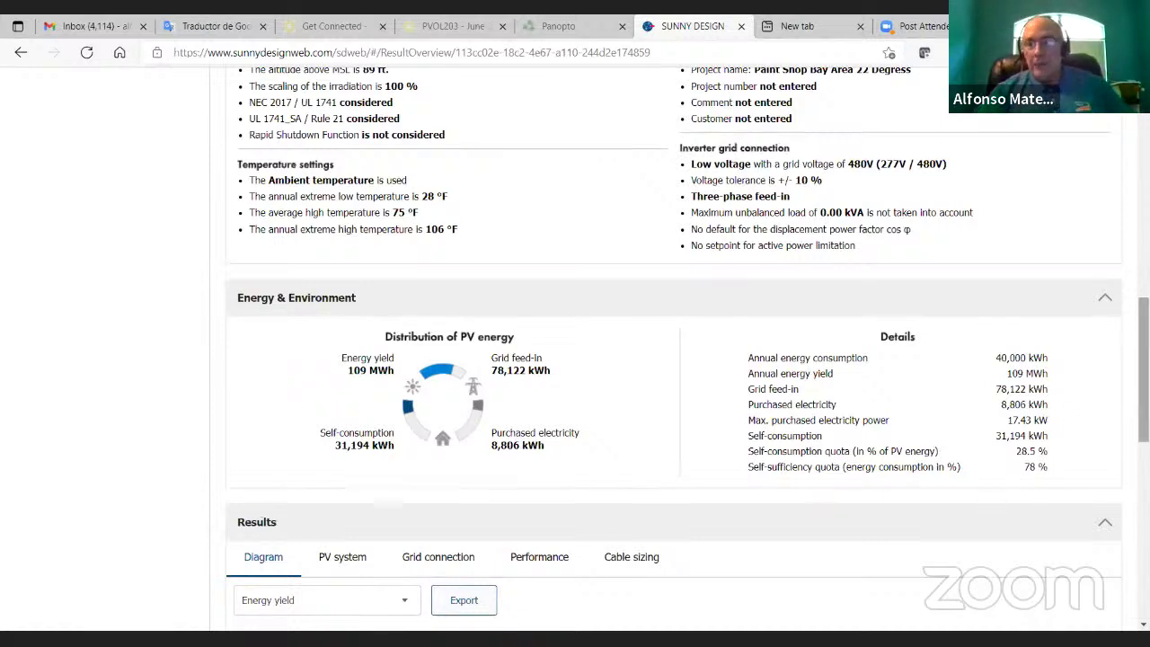
pyautogui.moveTo(1144, 364); pyautogui.dragTo(1144, 401)
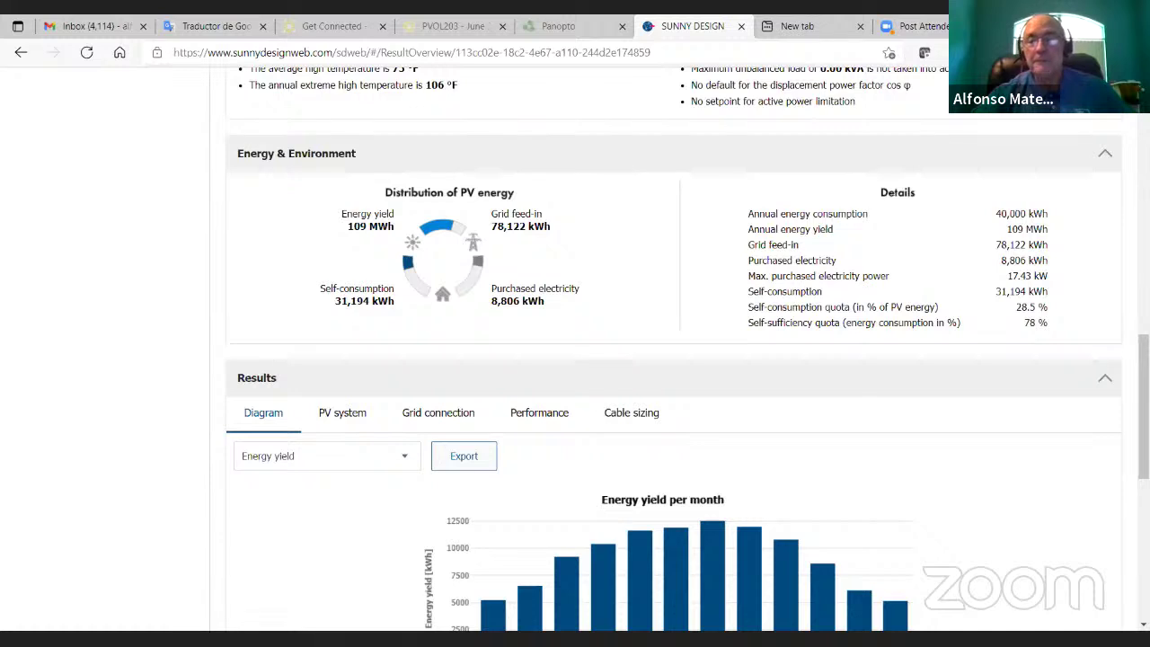
pyautogui.moveTo(1144, 407); pyautogui.dragTo(1144, 463)
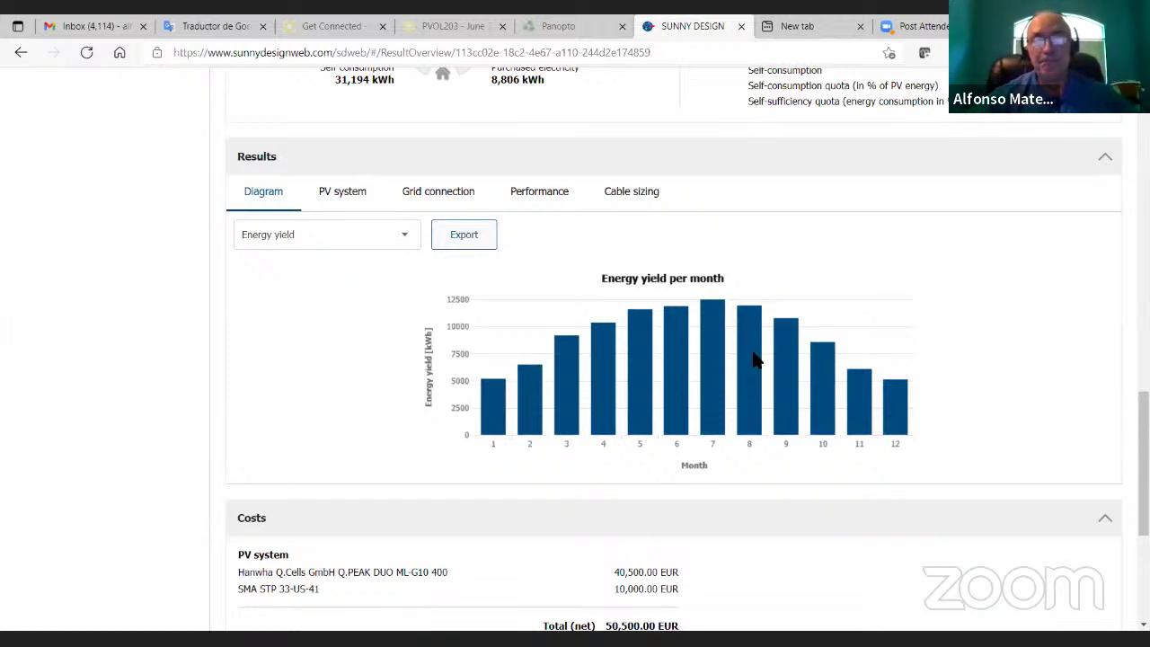
pyautogui.scroll(-1, 1143, 467)
pyautogui.scroll(-3, 1143, 468)
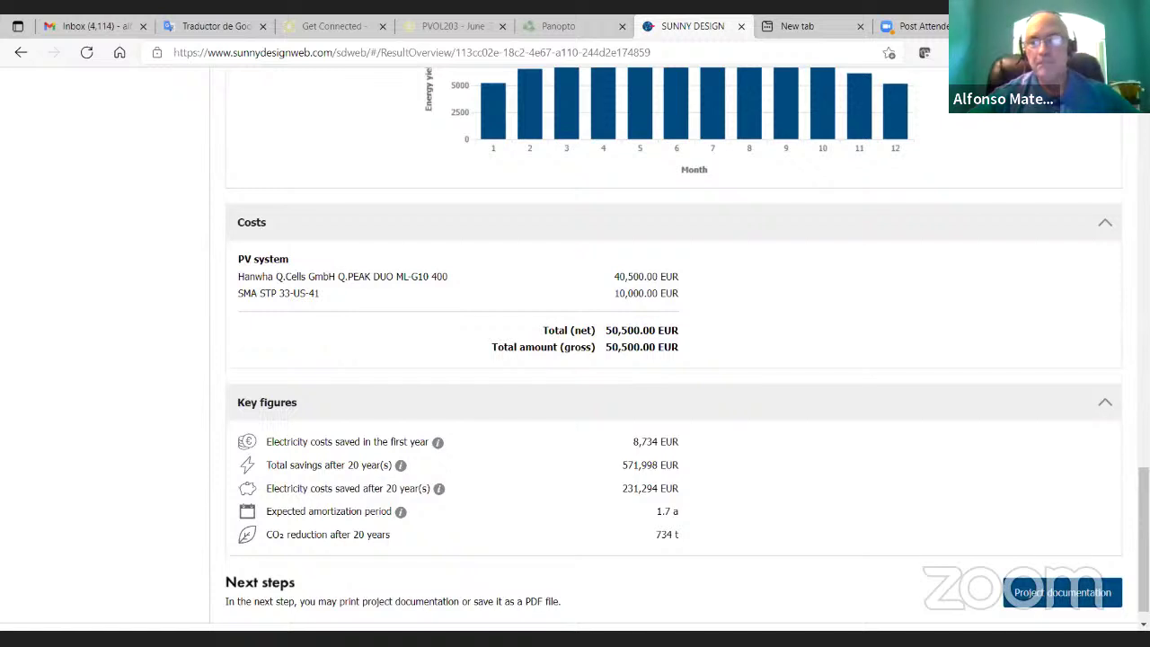
pyautogui.scroll(-1, 1143, 540)
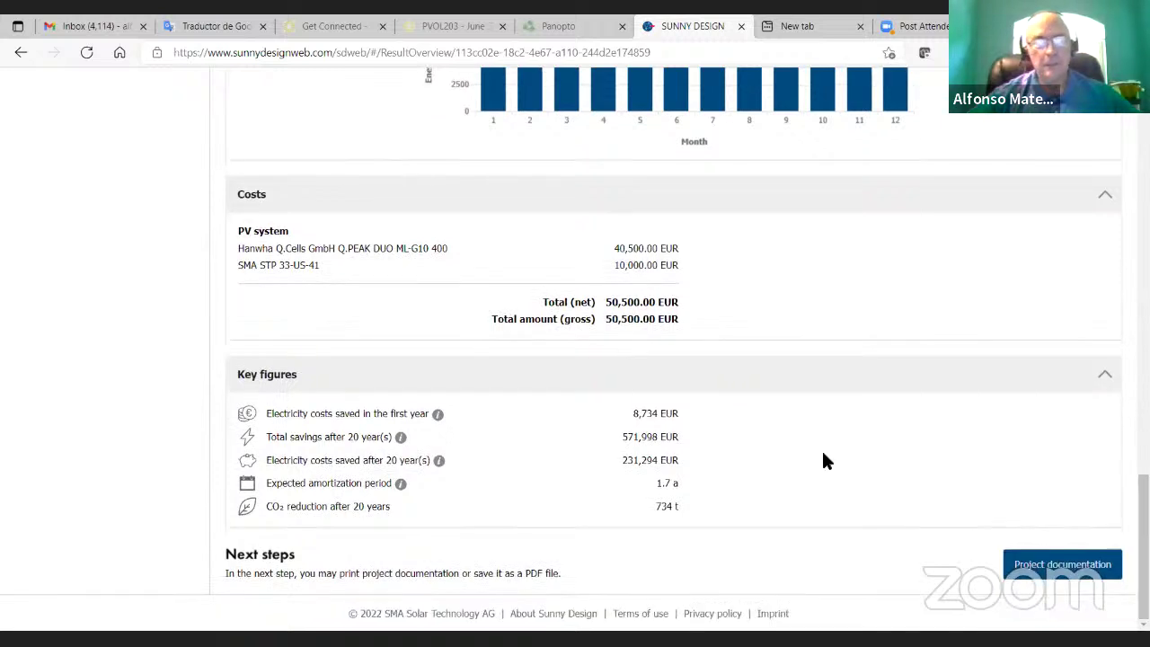
# Step: Open Project documentation and scroll to the 13-page report preview starting with the system overview
pyautogui.click(1059, 566)
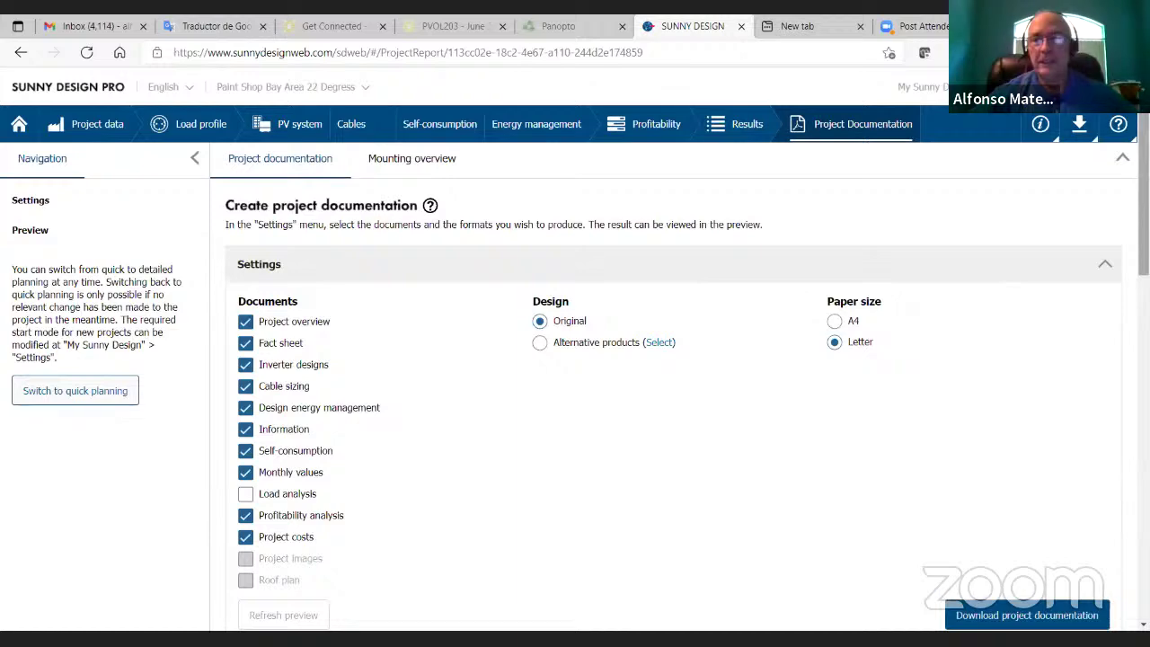
pyautogui.scroll(-3, 279, 216)
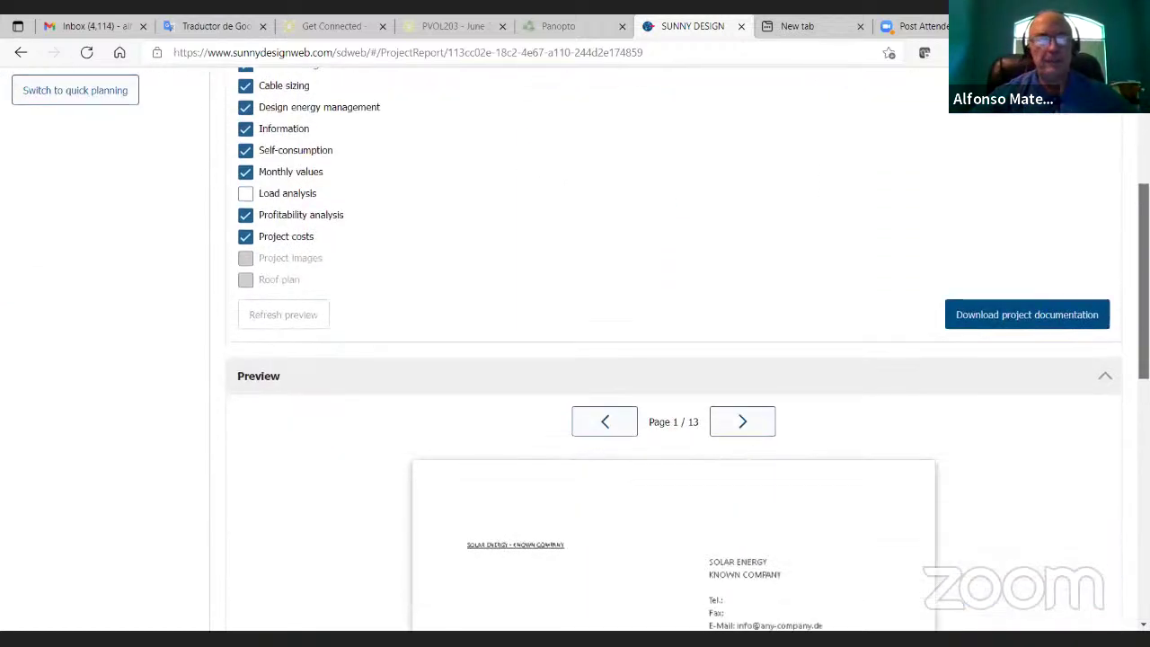
pyautogui.scroll(1, 278, 216)
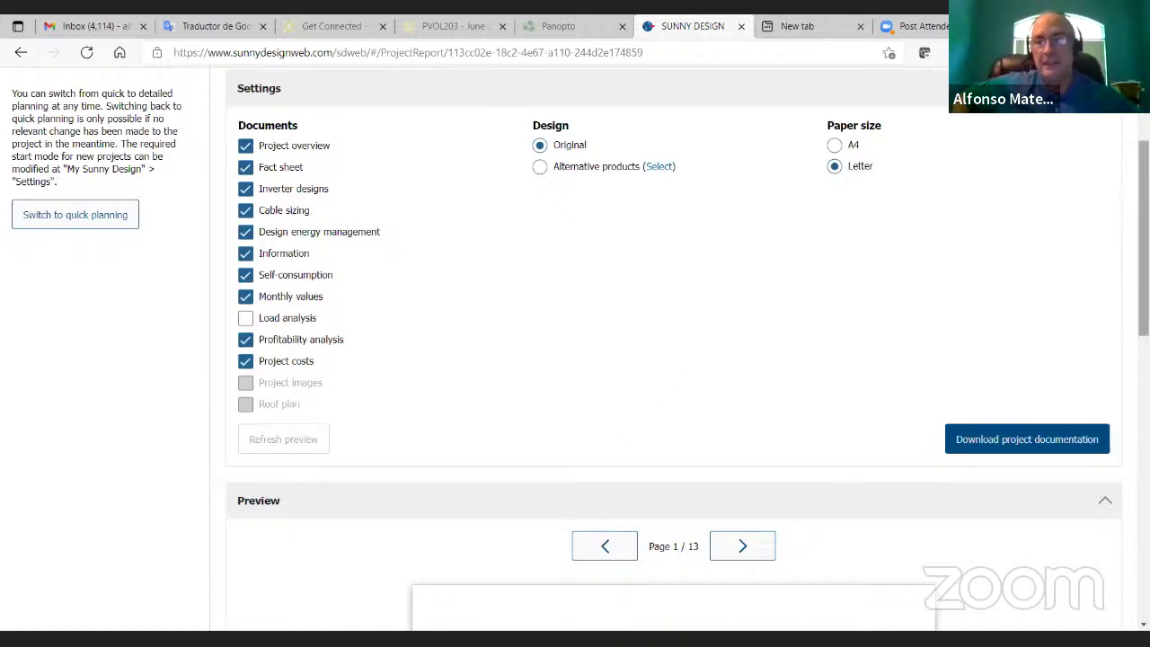
pyautogui.scroll(-3, 1143, 238)
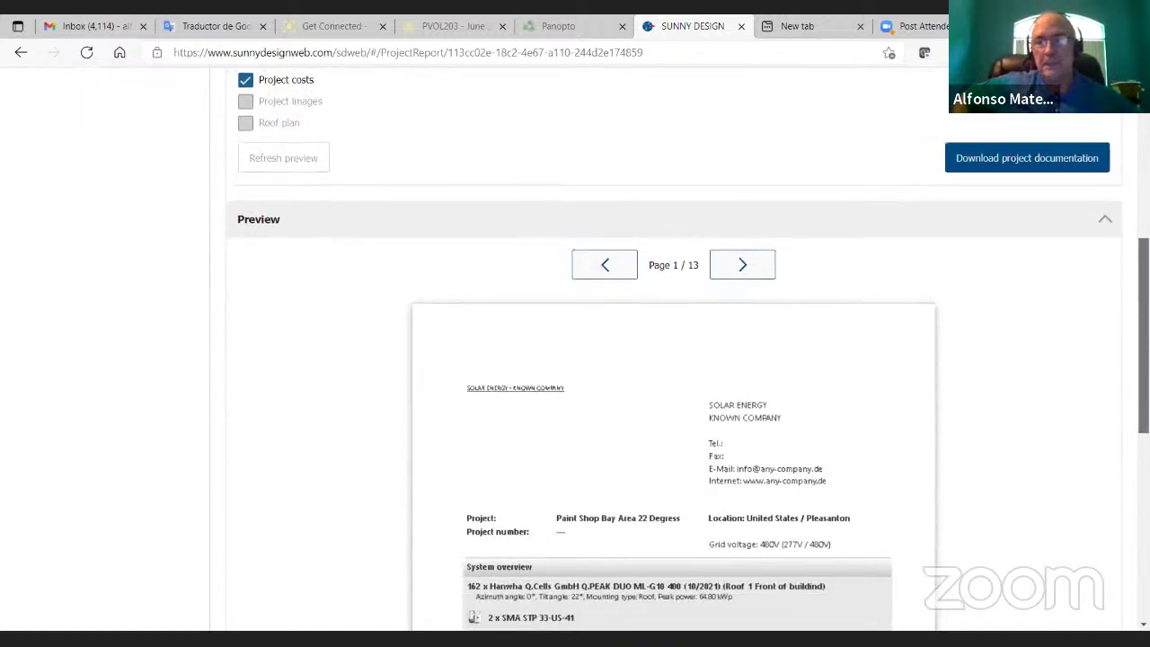
pyautogui.scroll(-2, 1144, 333)
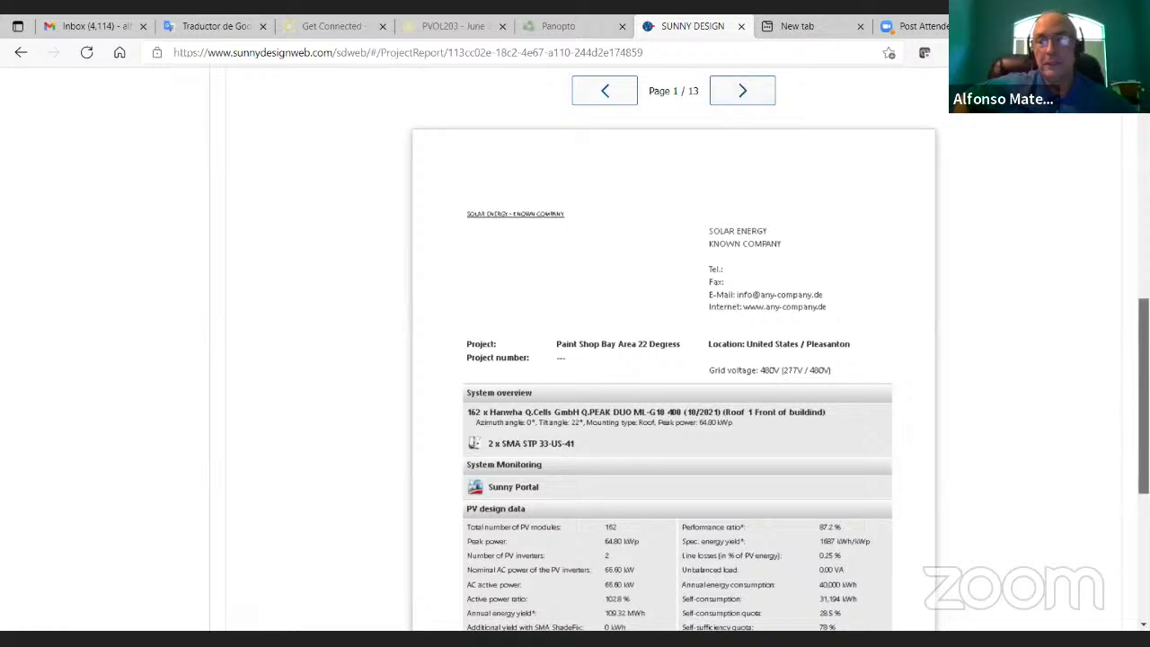
pyautogui.scroll(-1, 674, 359)
pyautogui.scroll(1, 1123, 311)
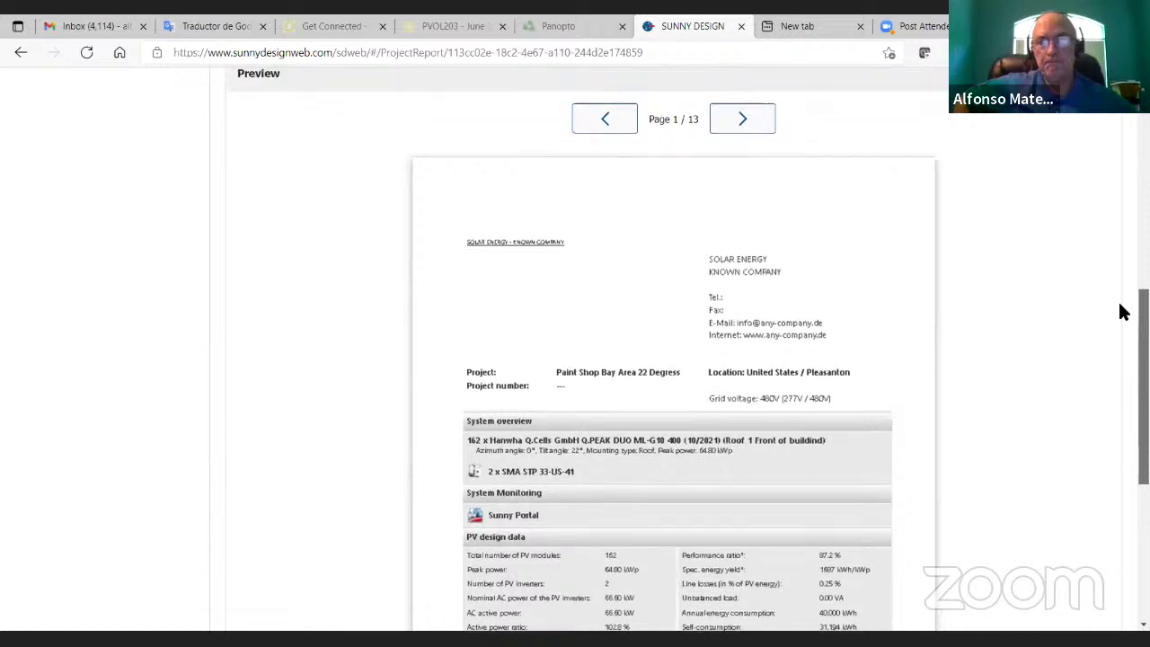
# Step: Page the report preview through pages 2–5, including Inverter designs and Cable sizing
pyautogui.click(742, 124)
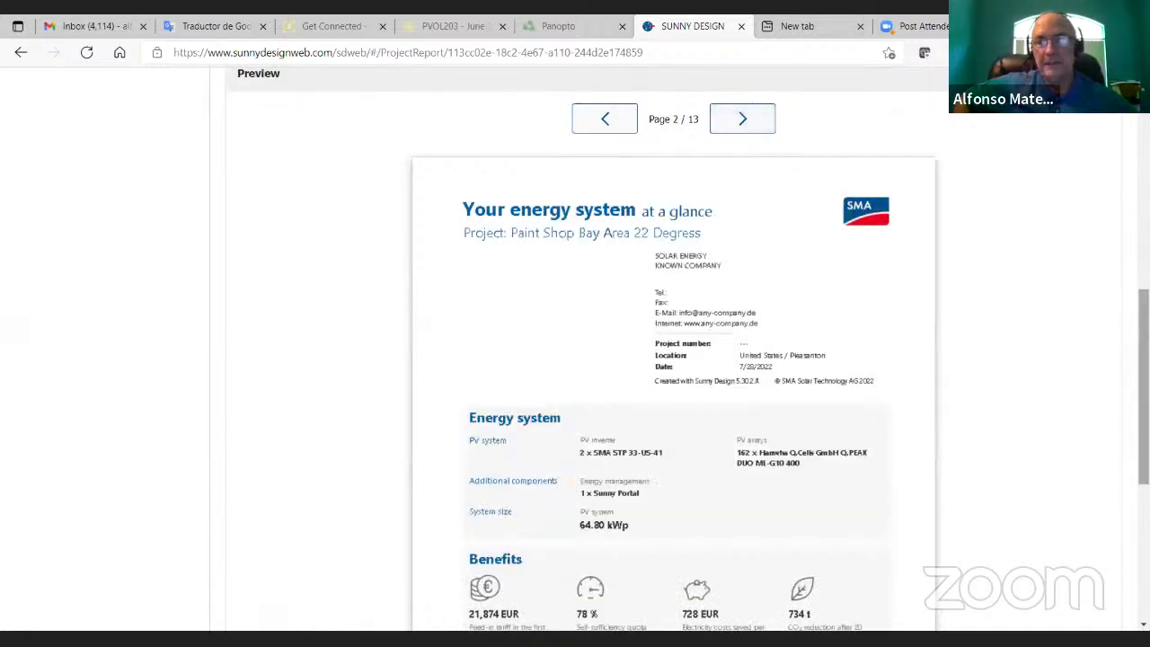
pyautogui.scroll(-2, 674, 359)
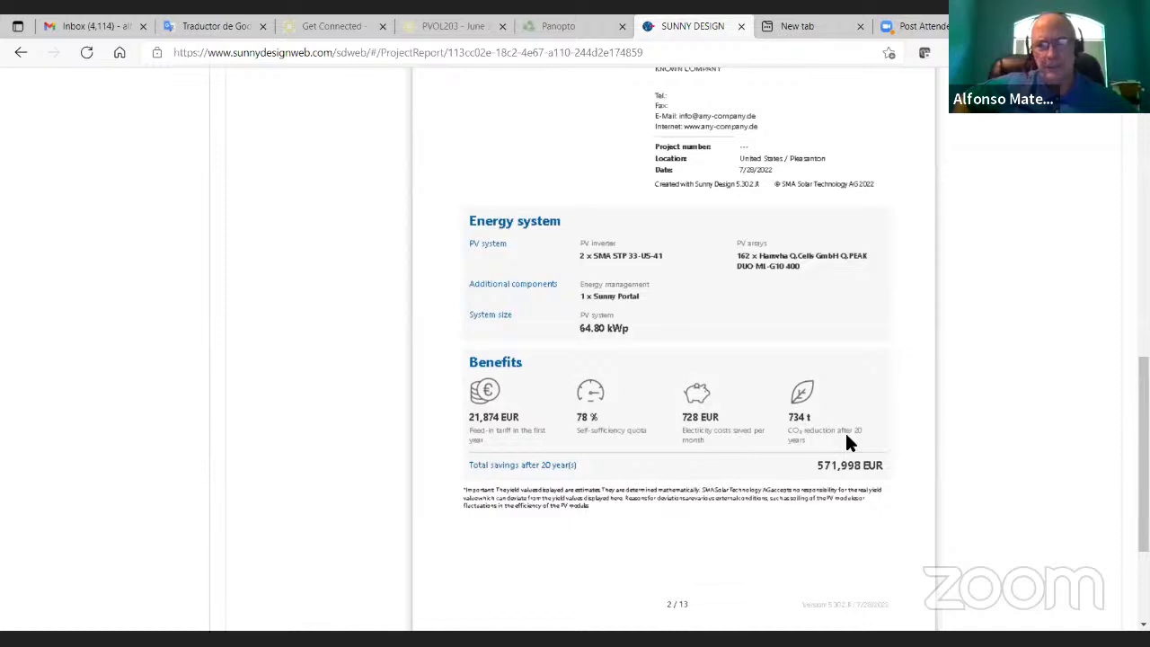
pyautogui.scroll(2, 1115, 382)
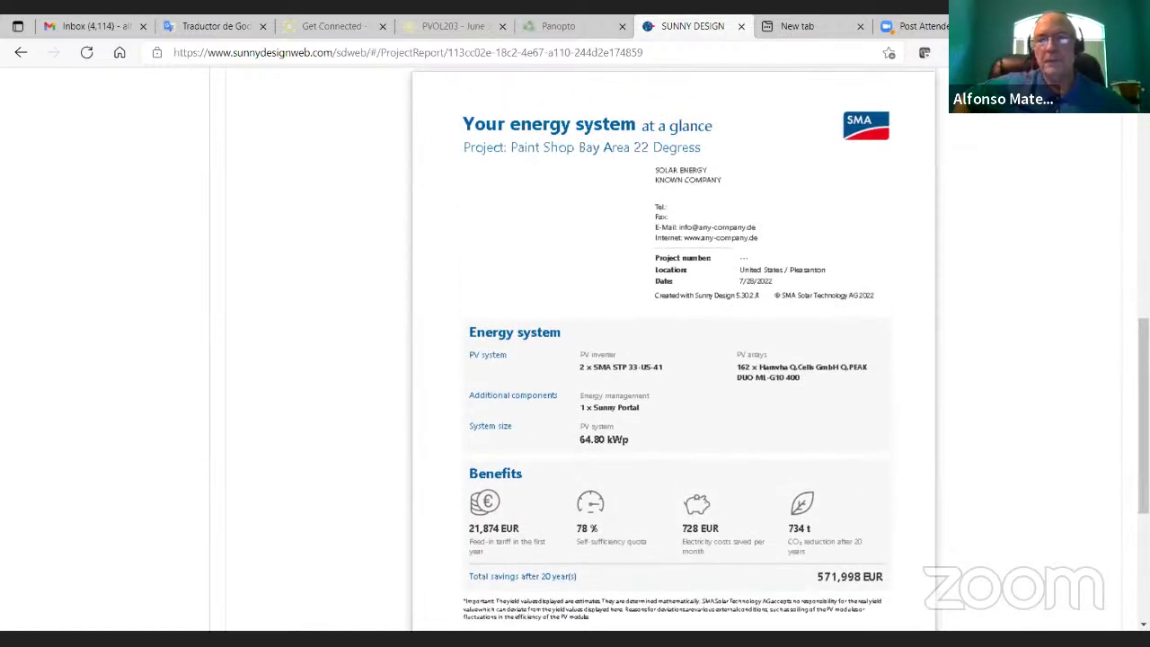
pyautogui.scroll(2, 1087, 324)
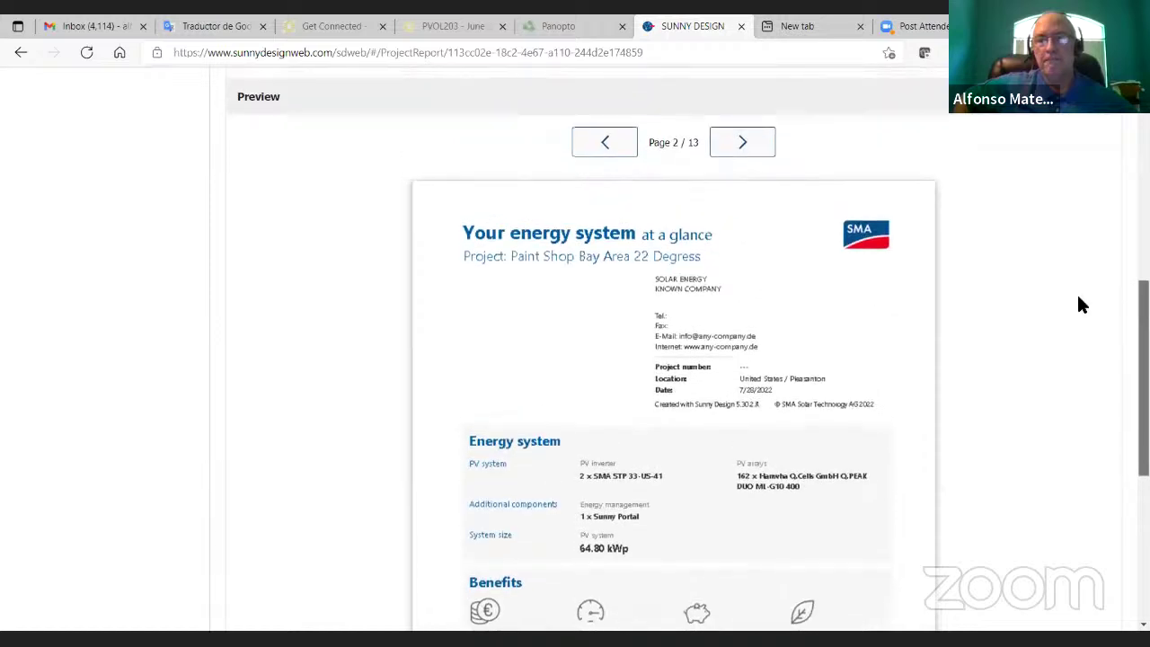
pyautogui.click(739, 146)
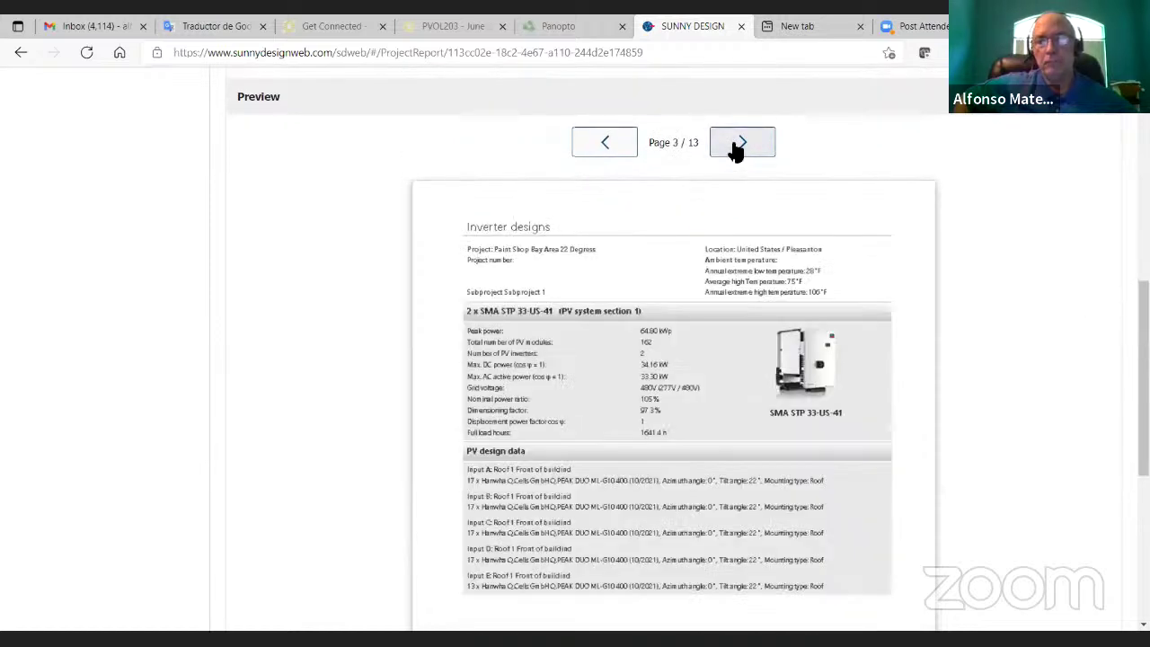
pyautogui.click(735, 147)
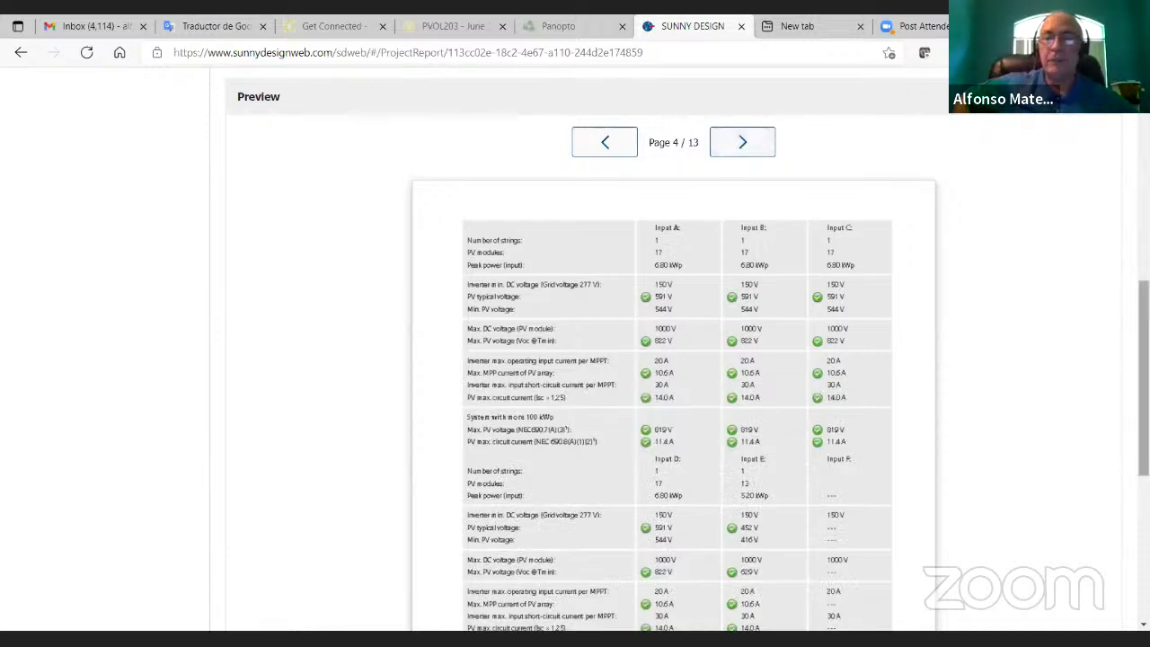
pyautogui.scroll(-1, 1143, 378)
pyautogui.scroll(-3, 674, 360)
pyautogui.scroll(4, 674, 359)
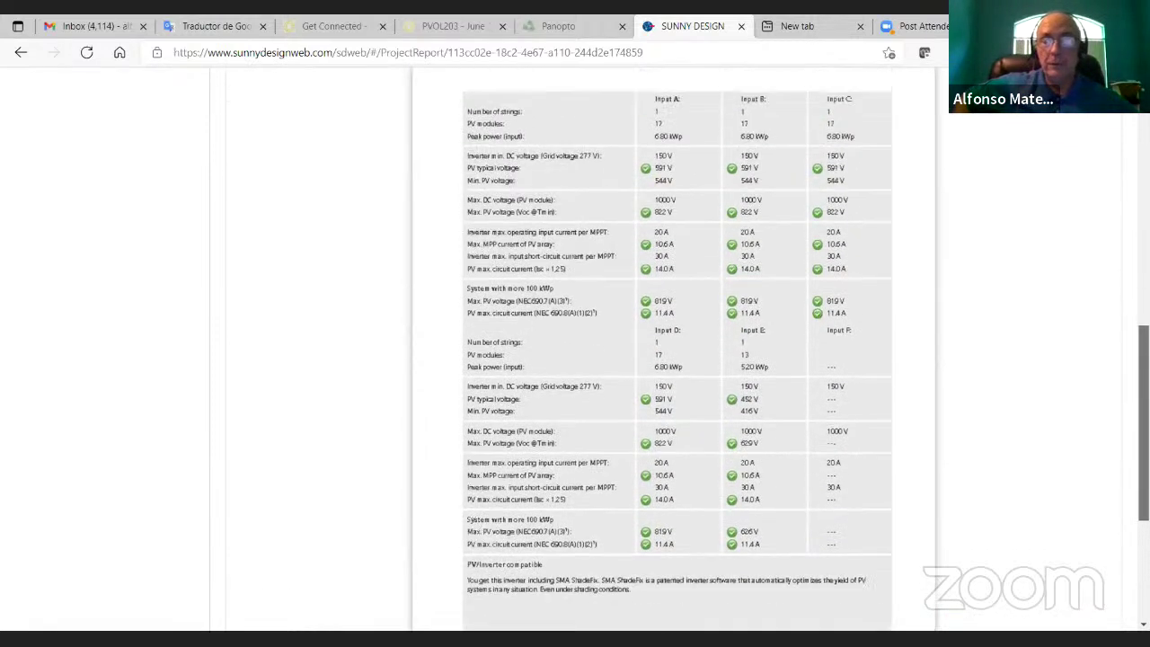
pyautogui.click(728, 151)
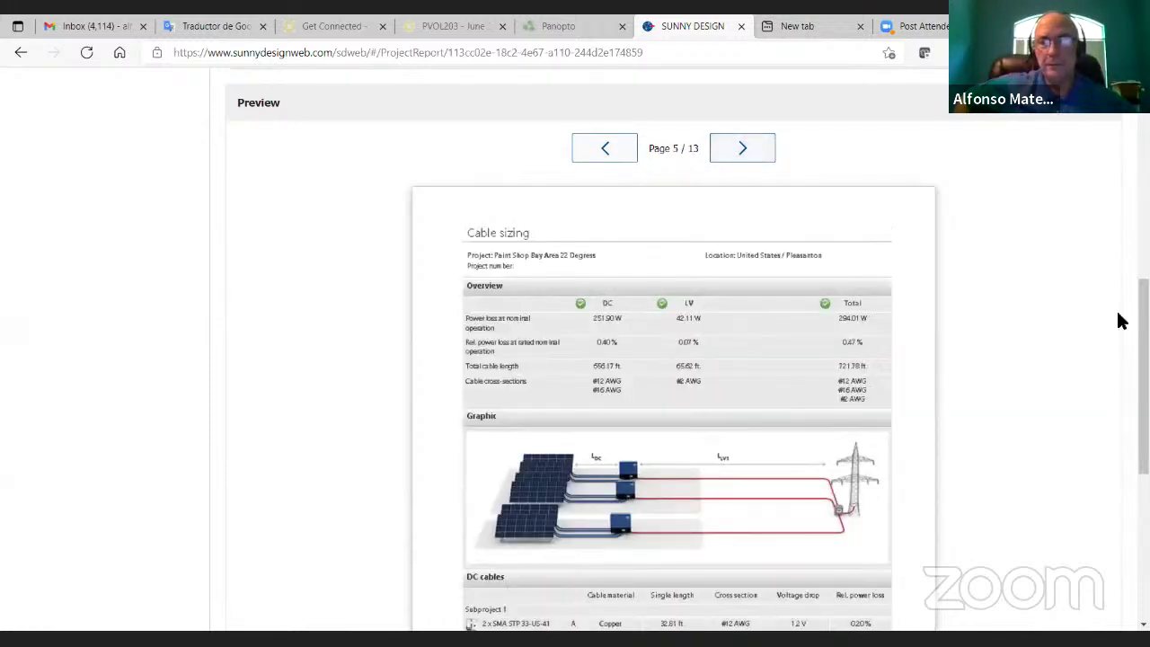
pyautogui.scroll(-3, 1112, 375)
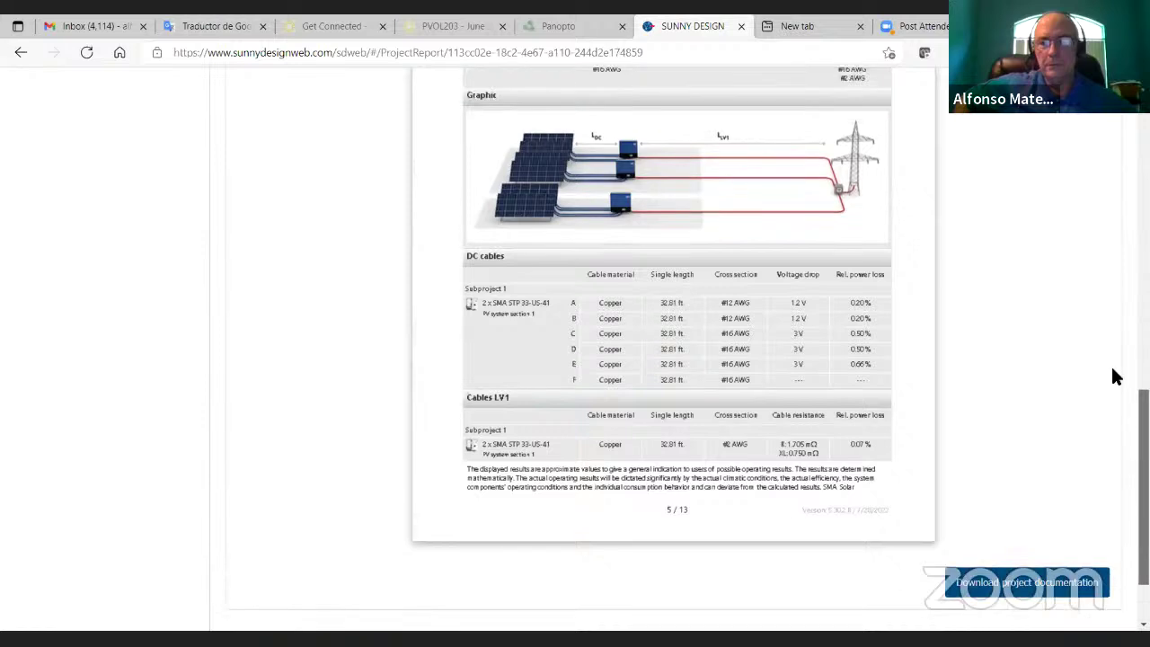
pyautogui.scroll(3, 1087, 325)
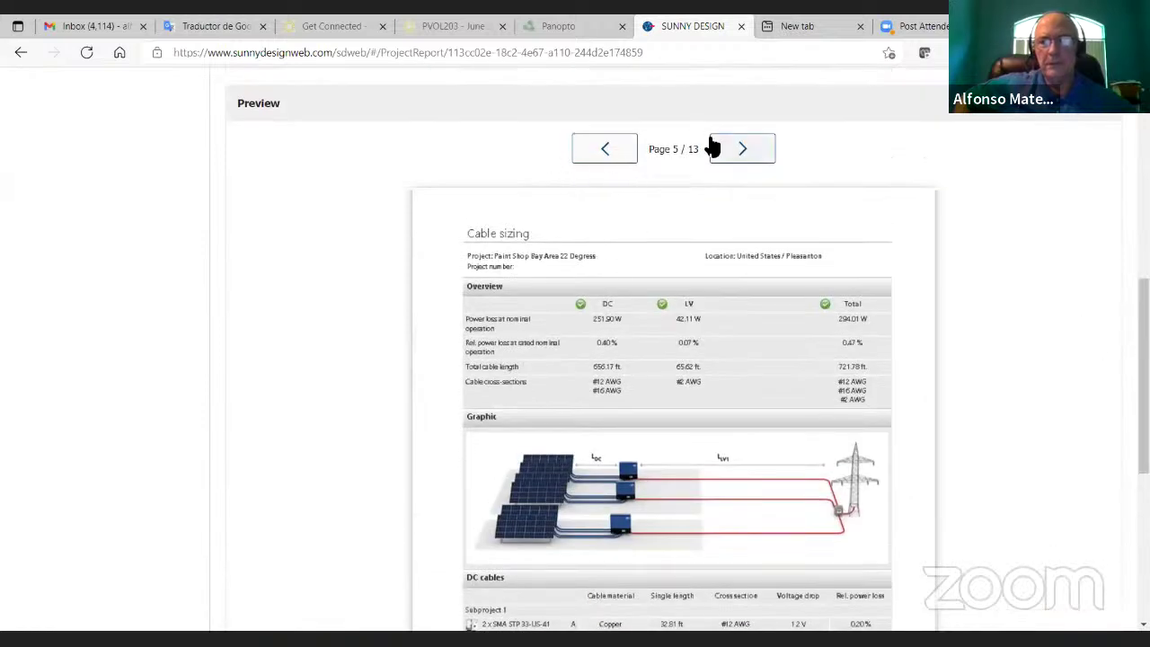
# Step: Advance the preview through pages 6–11: Information, Self-consumption, Monthly values and Profitability analysis
pyautogui.click(713, 147)
pyautogui.click(715, 149)
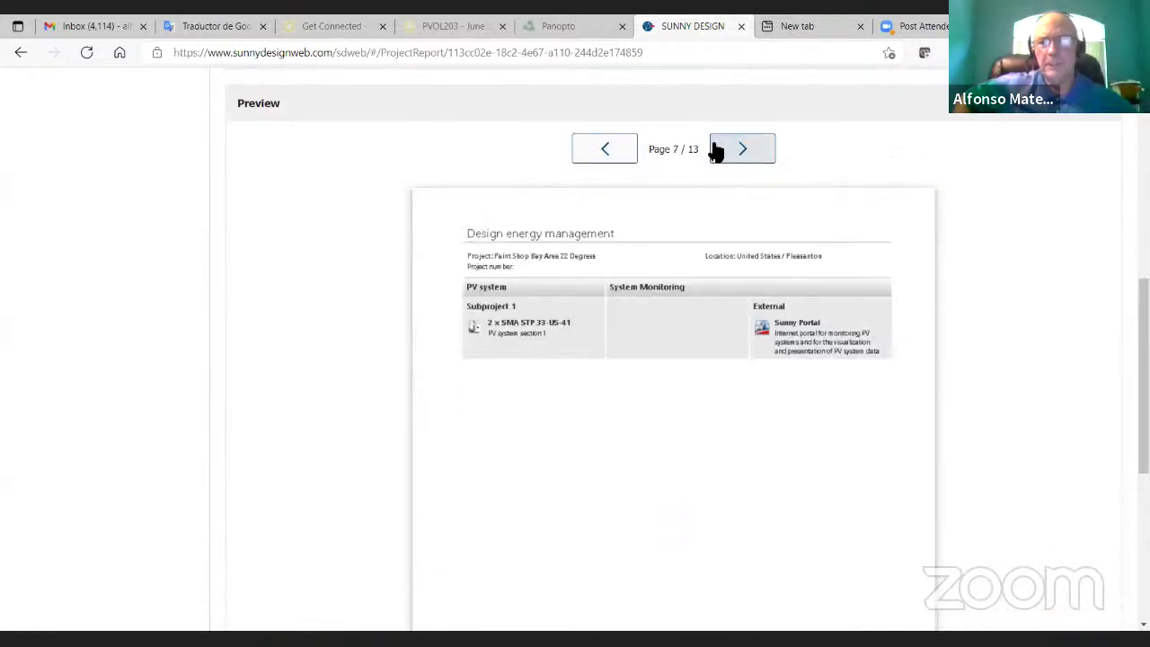
pyautogui.click(715, 150)
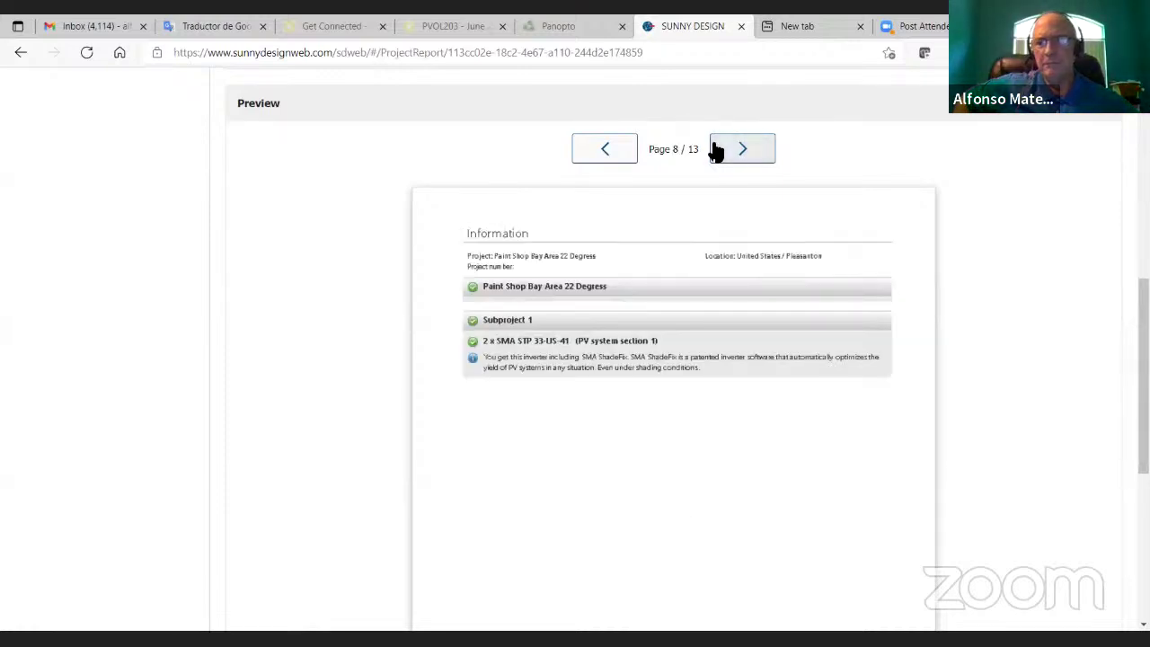
pyautogui.click(715, 149)
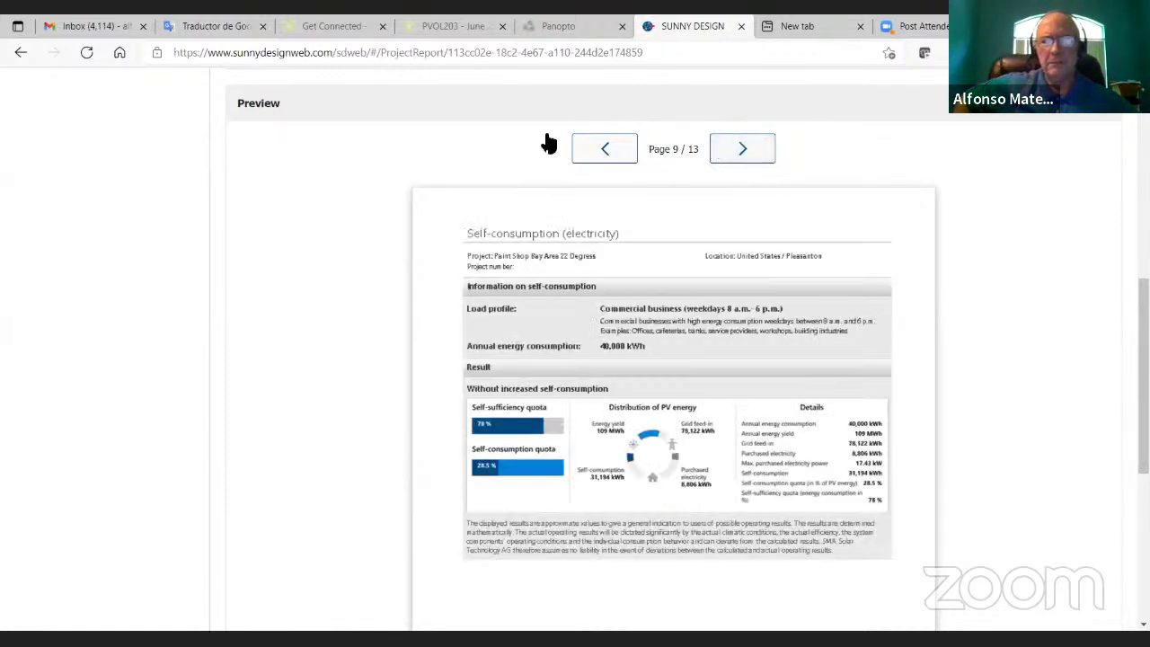
pyautogui.click(742, 149)
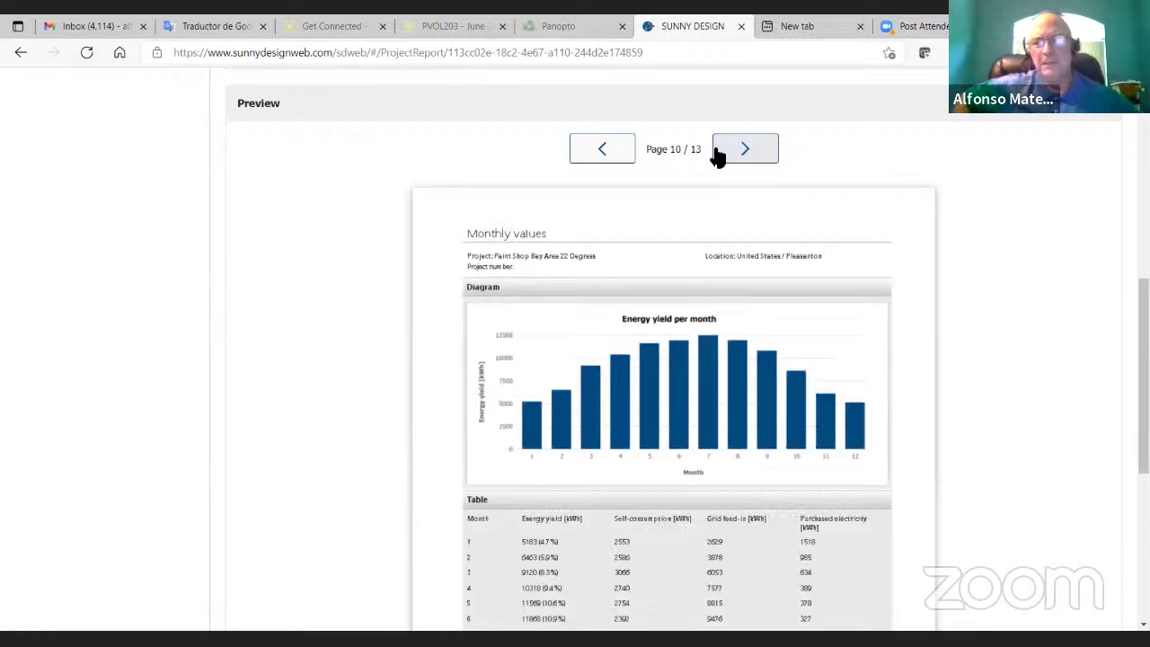
pyautogui.click(731, 151)
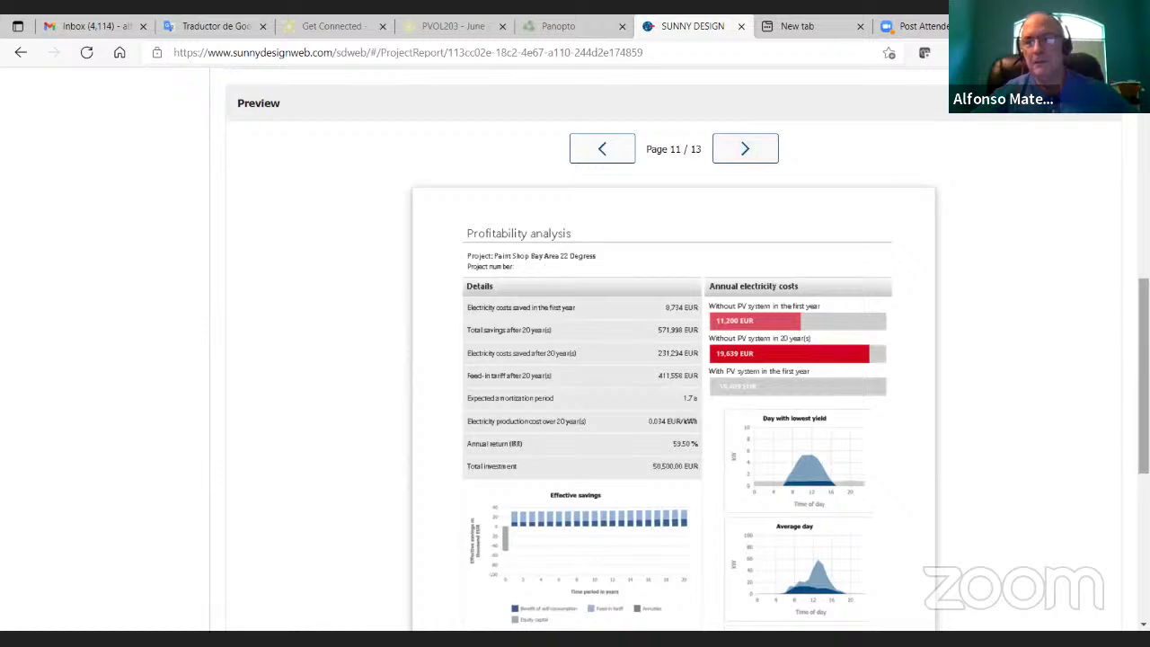
pyautogui.scroll(-2, 780, 324)
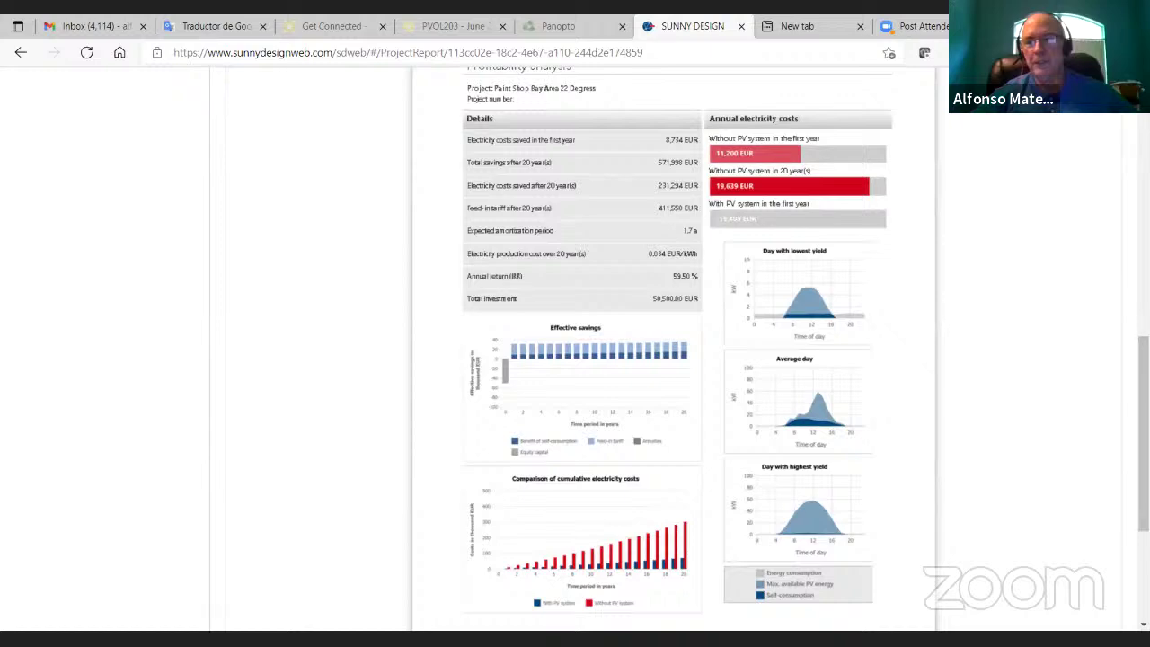
pyautogui.scroll(-1, 674, 359)
pyautogui.scroll(4, 674, 359)
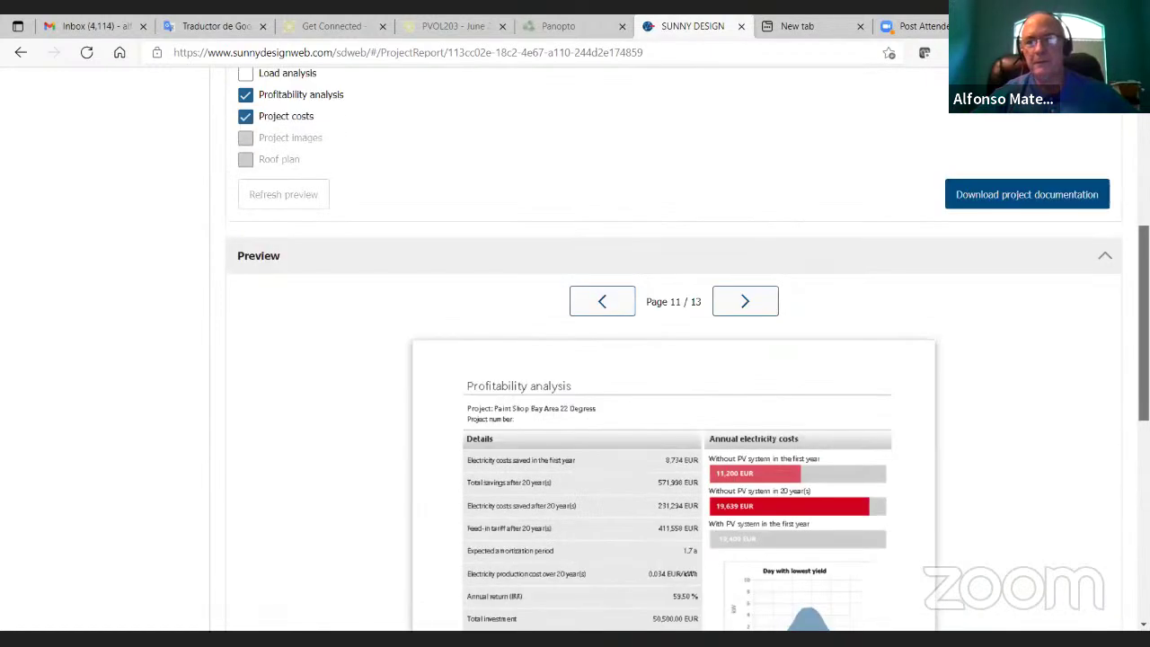
# Step: Advance to pages 12 and 13, the non-binding cost estimate totalling 50,500.00 EUR
pyautogui.click(726, 301)
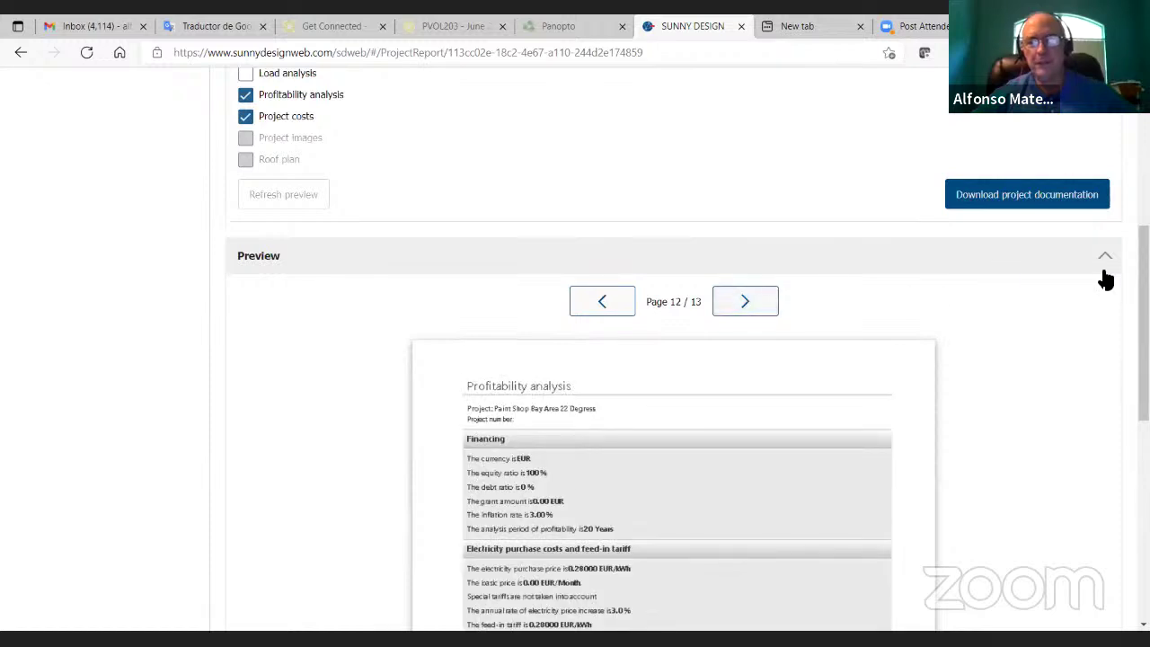
pyautogui.scroll(-5, 1068, 291)
pyautogui.scroll(6, 1067, 290)
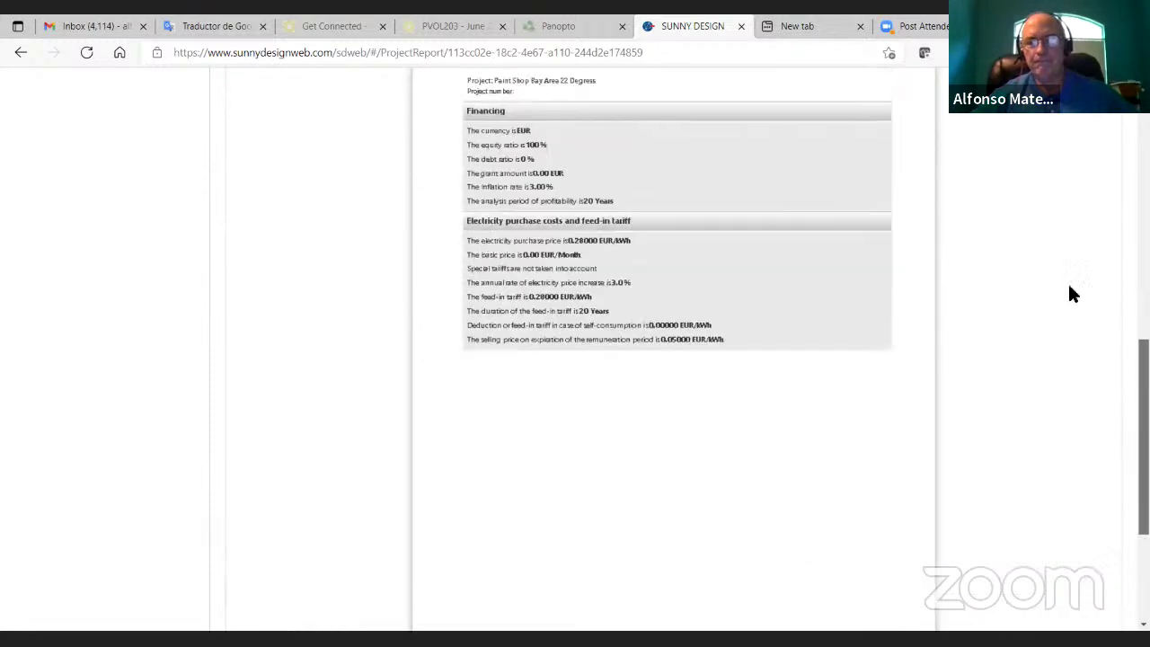
pyautogui.scroll(-1, 1088, 216)
pyautogui.scroll(-1, 1113, 288)
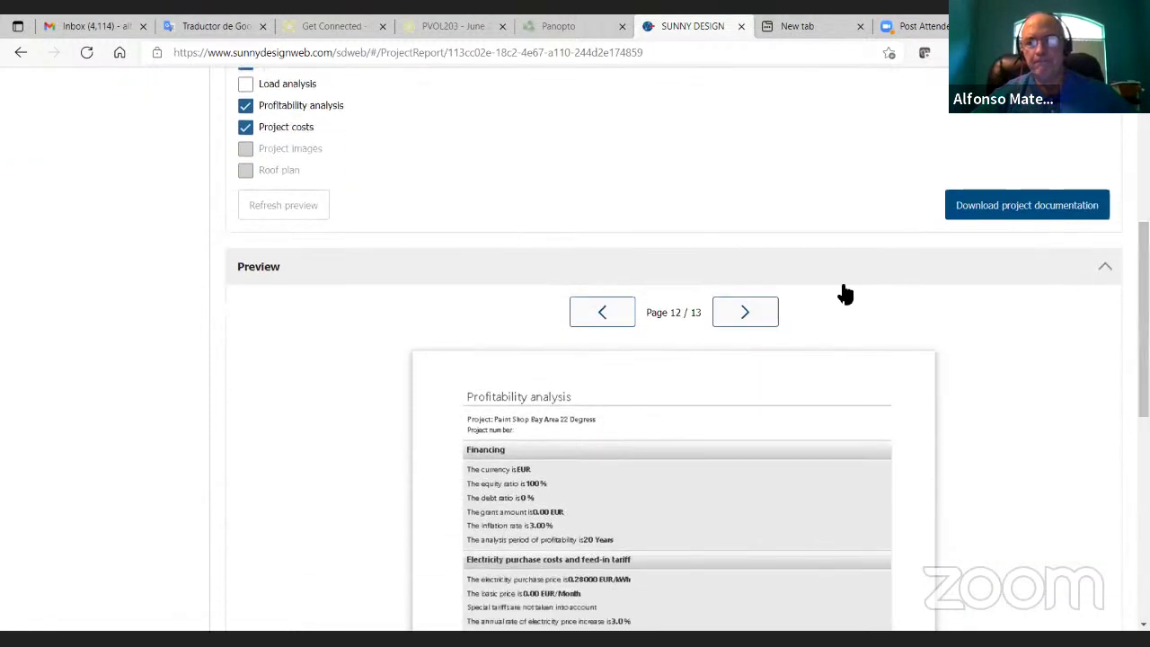
pyautogui.click(719, 312)
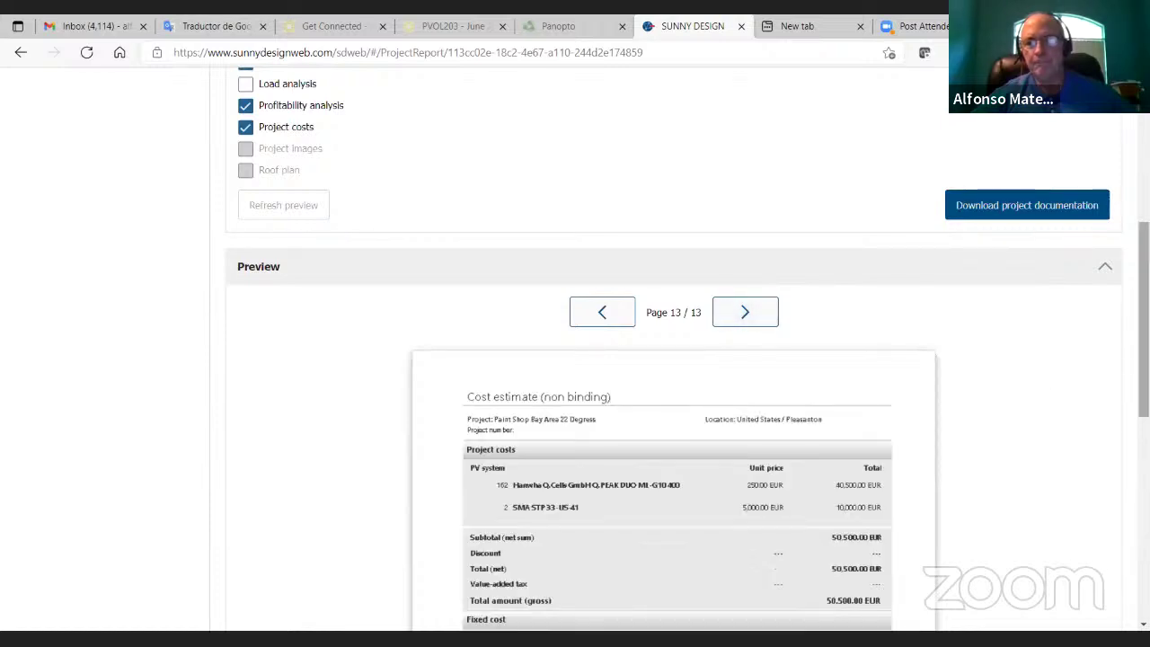
pyautogui.scroll(-1, 1144, 315)
pyautogui.scroll(-3, 1144, 315)
# Step: Download the project documentation PDF and open it from the browser's downloads list
pyautogui.scroll(5, 1096, 260)
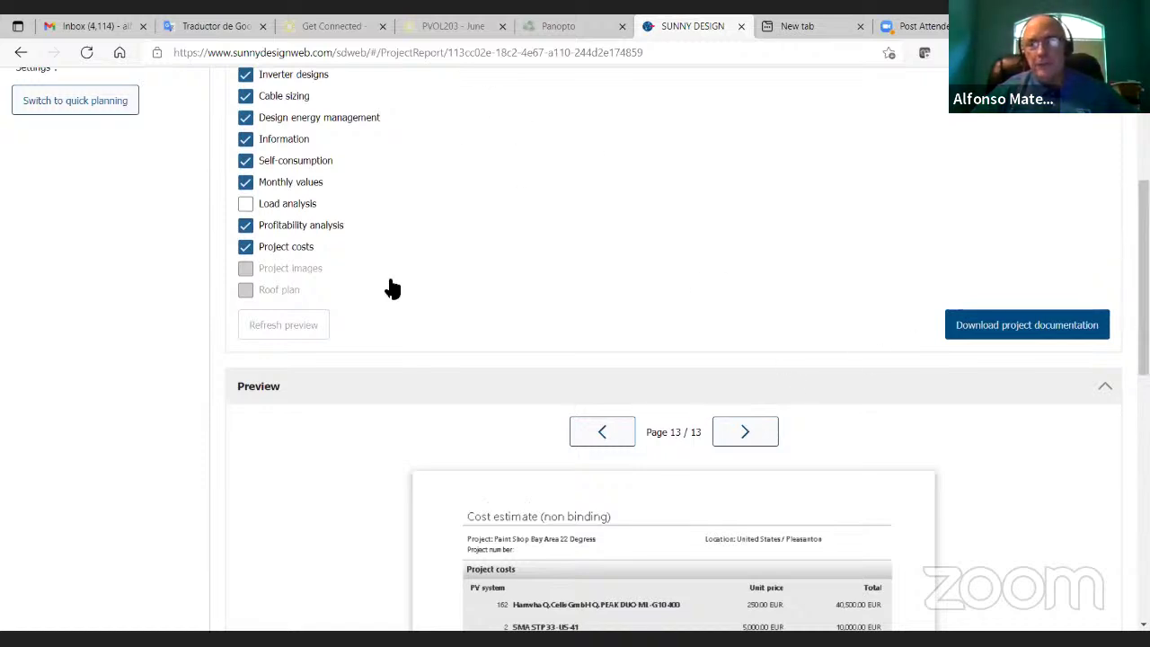
pyautogui.click(990, 333)
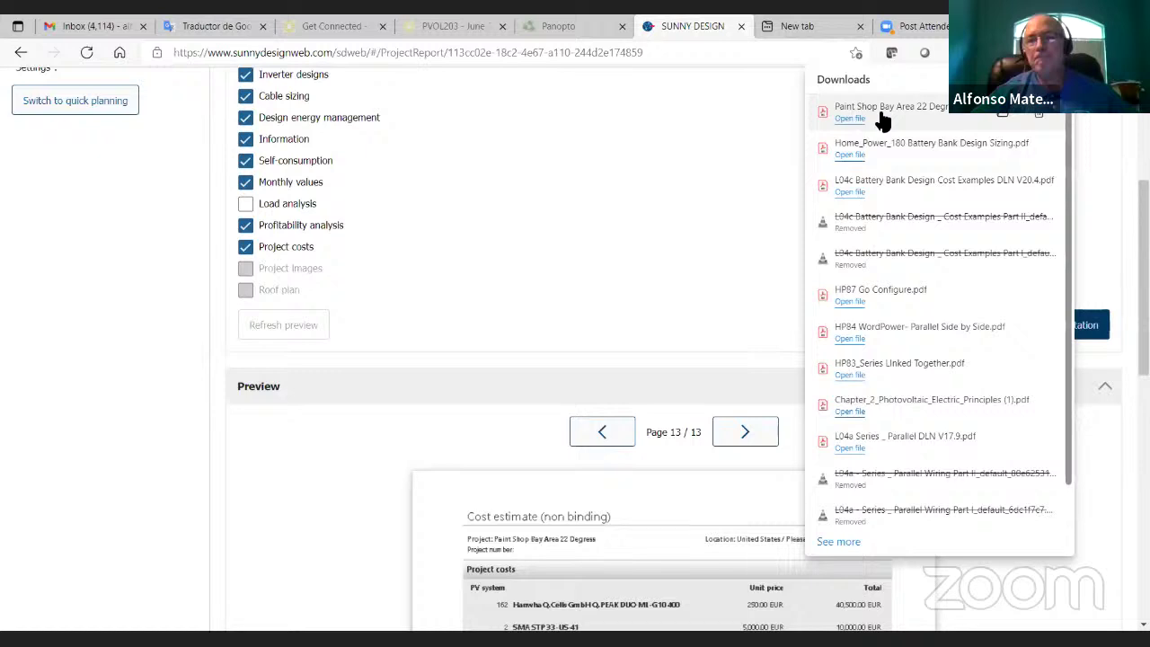
pyautogui.click(876, 104)
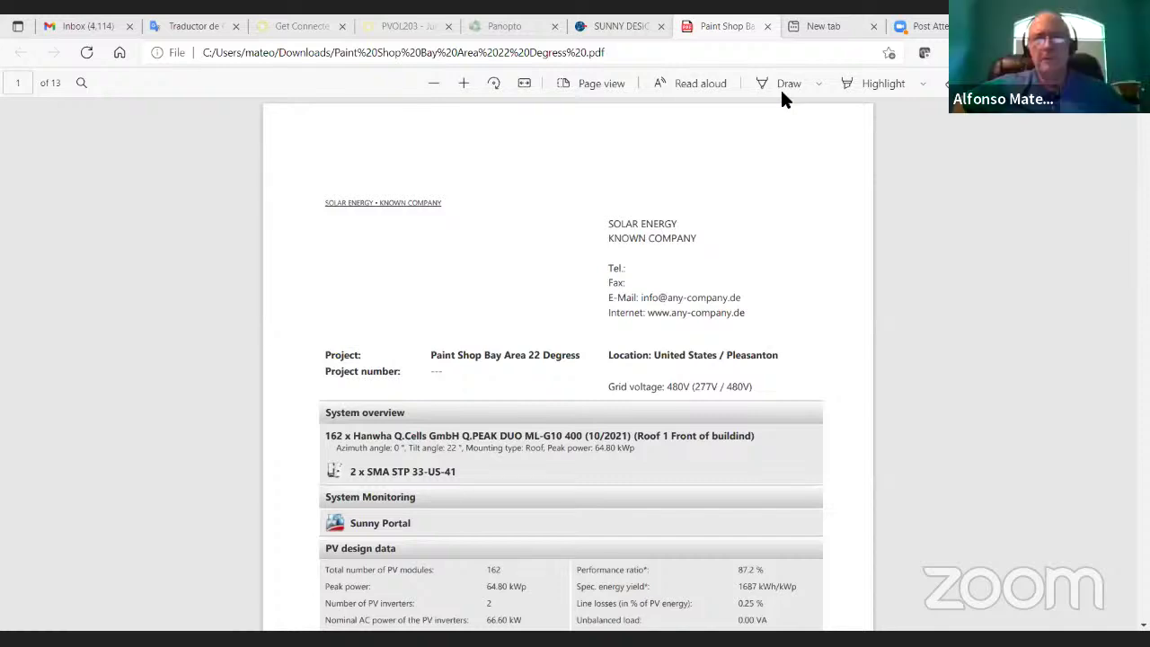
# Step: Close the PDF and view the PV system design table for 2 × STP 33-US-41
pyautogui.click(765, 26)
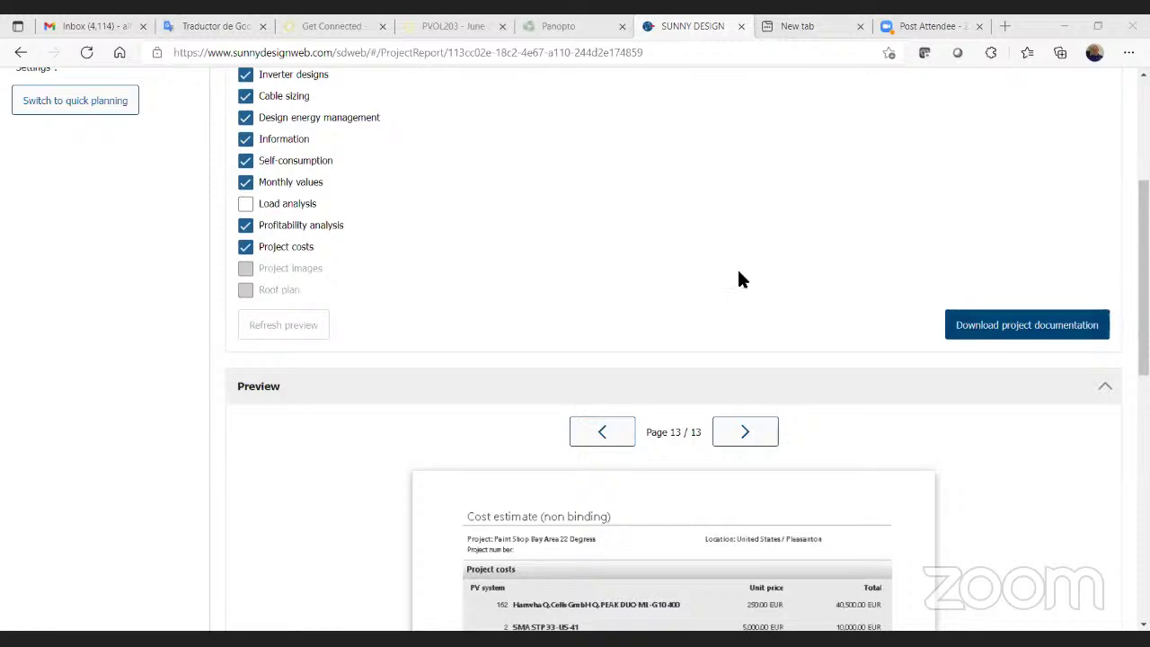
pyautogui.scroll(3, 715, 279)
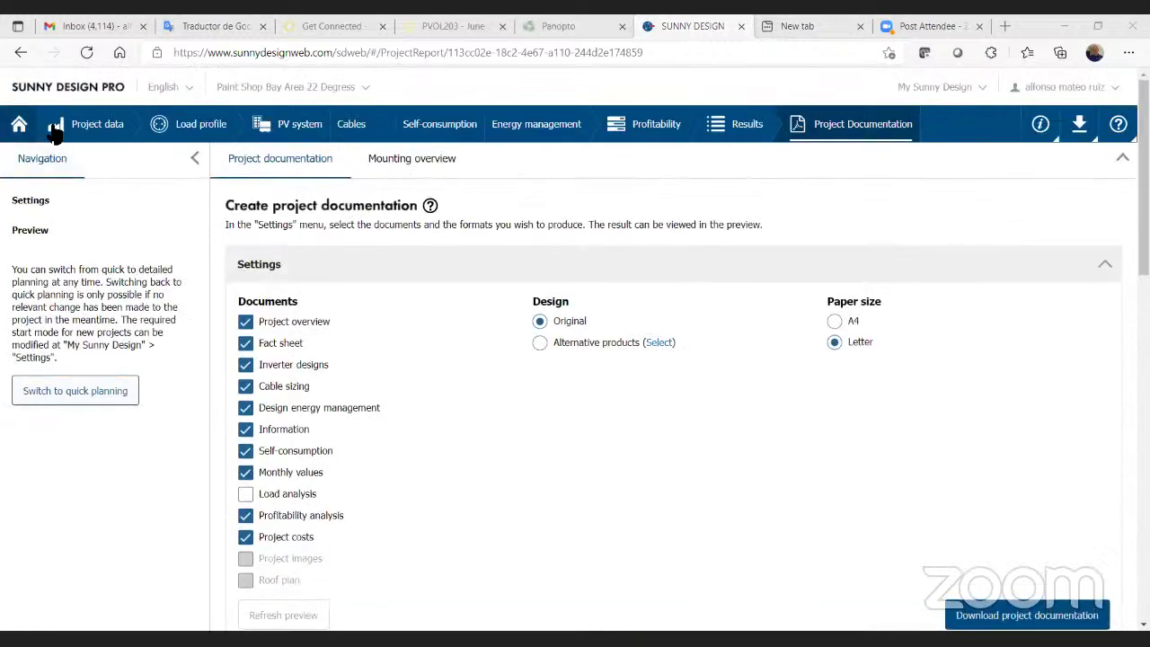
pyautogui.click(297, 135)
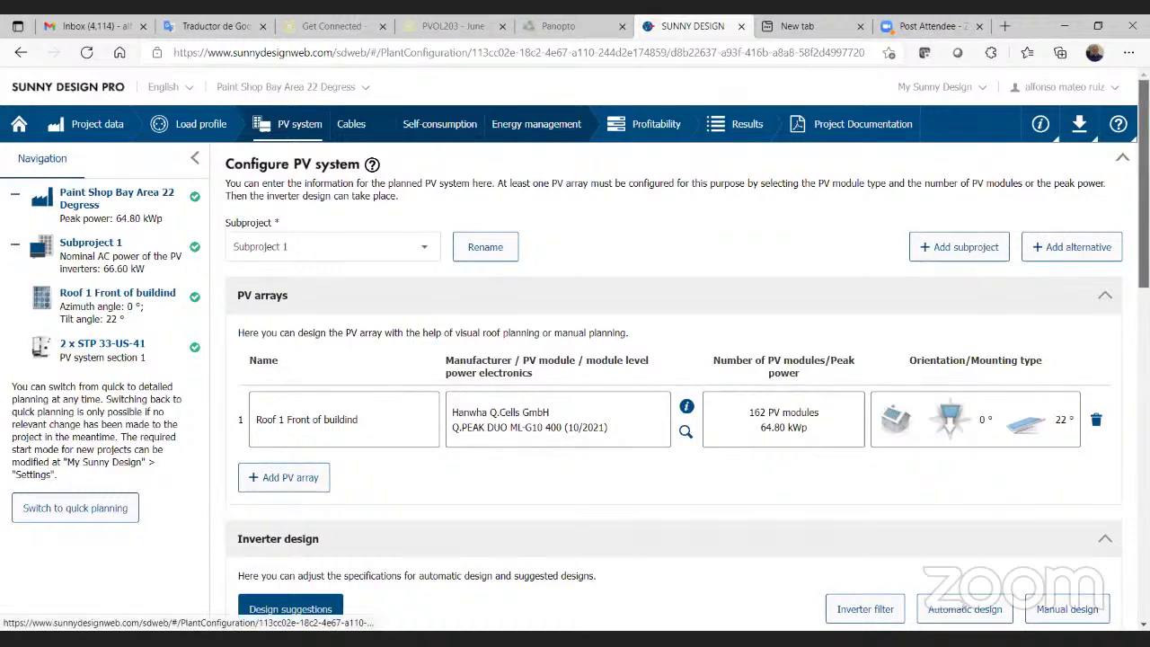
pyautogui.scroll(-1, 575, 360)
pyautogui.scroll(-5, 575, 359)
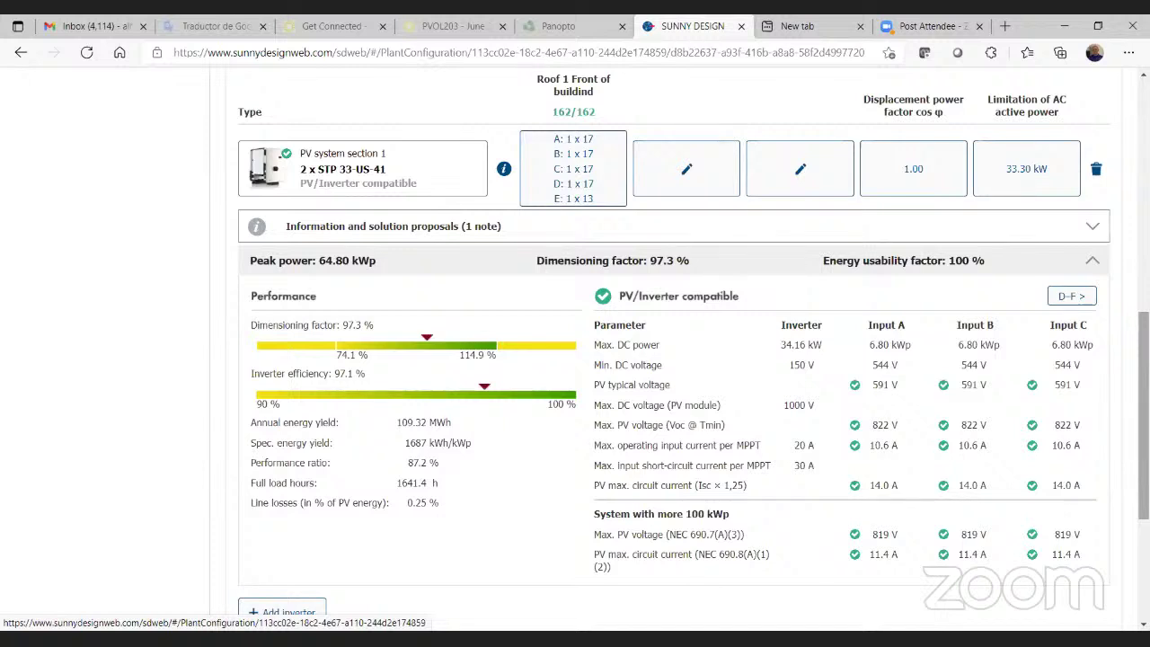
pyautogui.click(1071, 296)
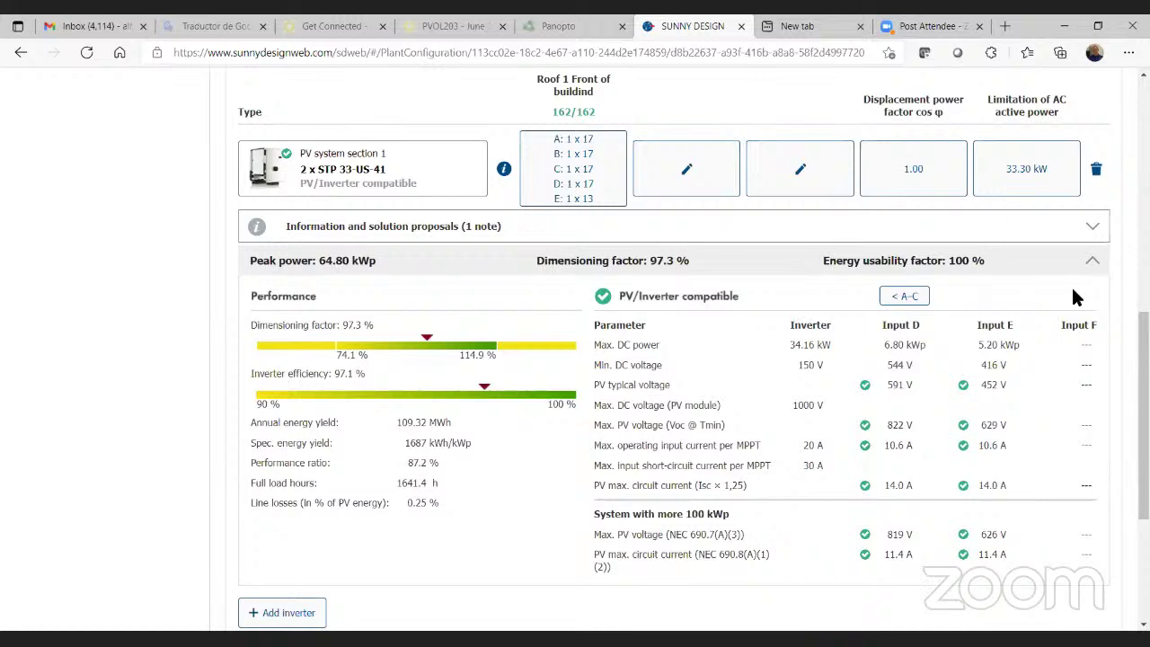
pyautogui.click(894, 295)
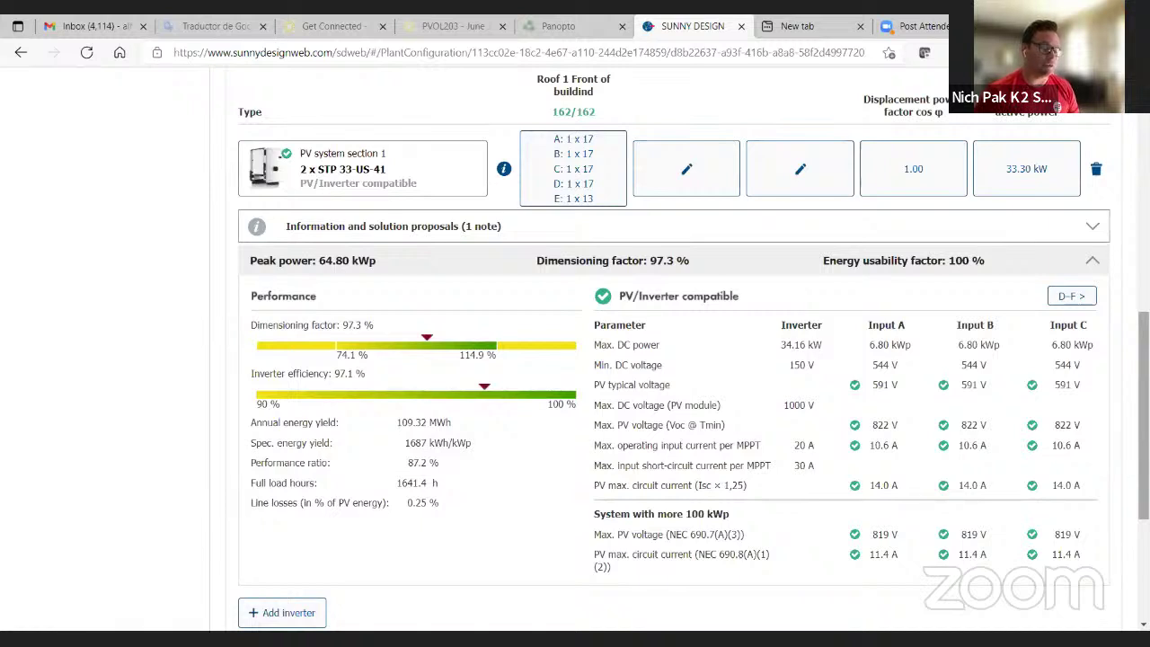
pyautogui.click(1086, 302)
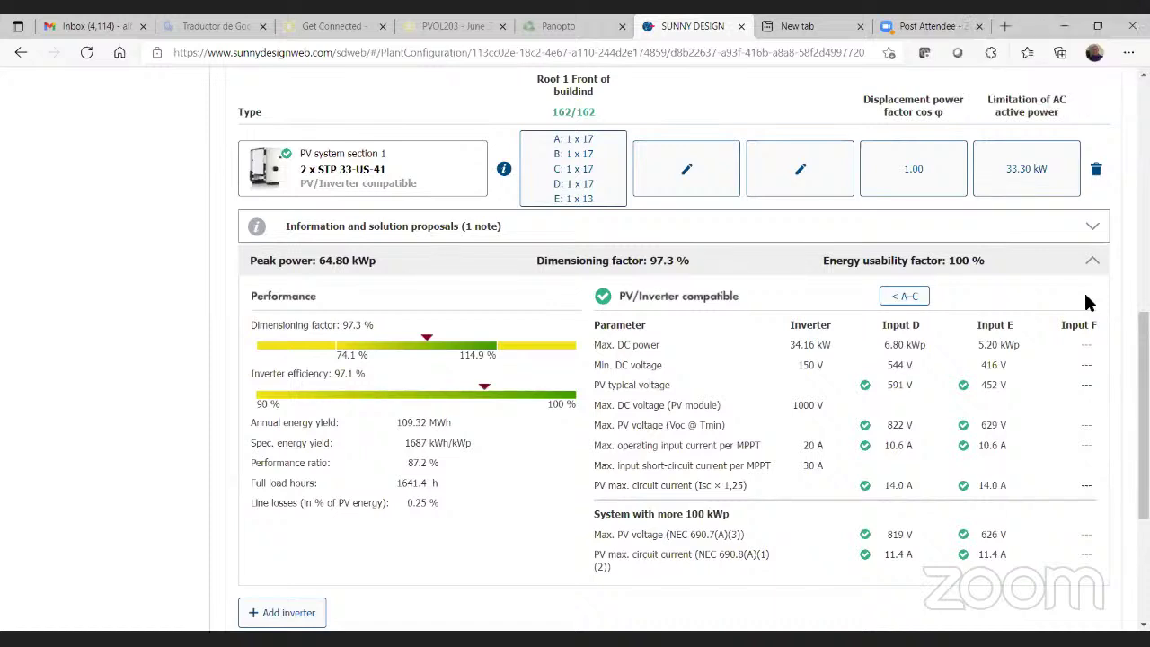
pyautogui.click(895, 297)
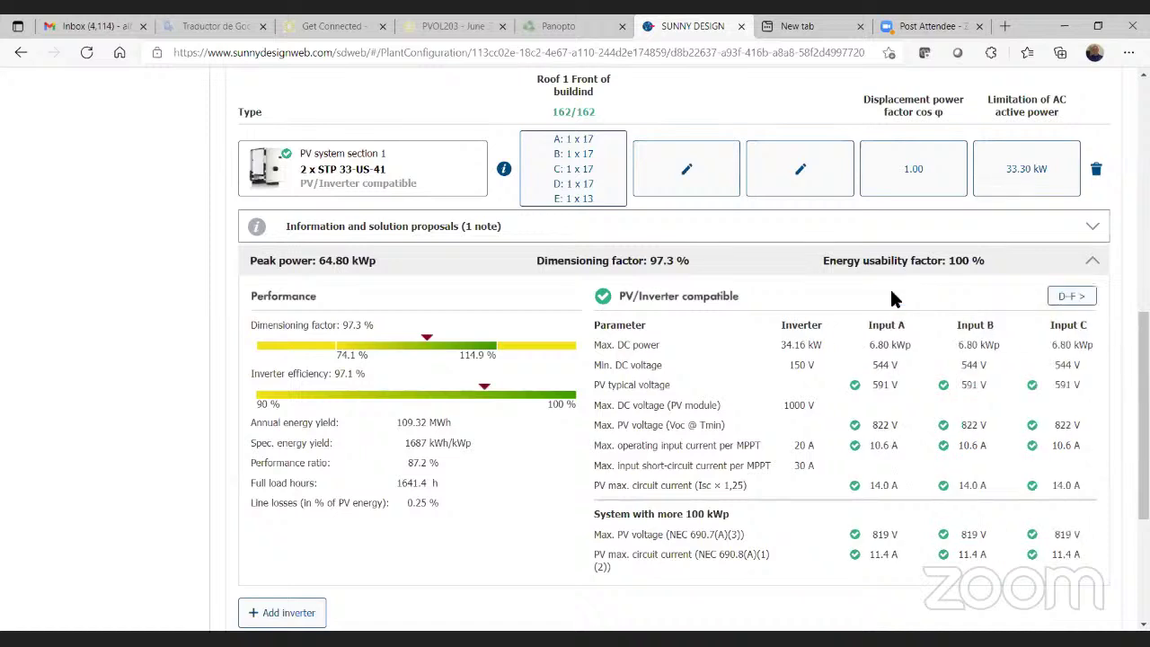
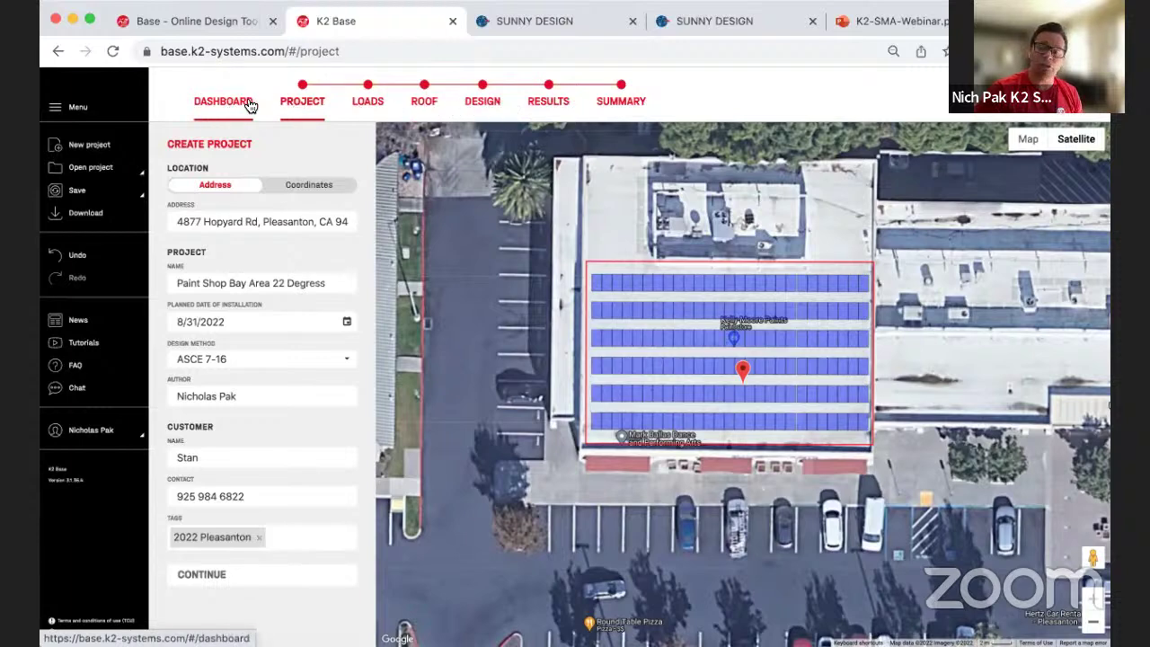
# Step: Save the project via DASHBOARD and reopen 'Paint Shop Bay Area 22 Degress' from the list
pyautogui.click(323, 112)
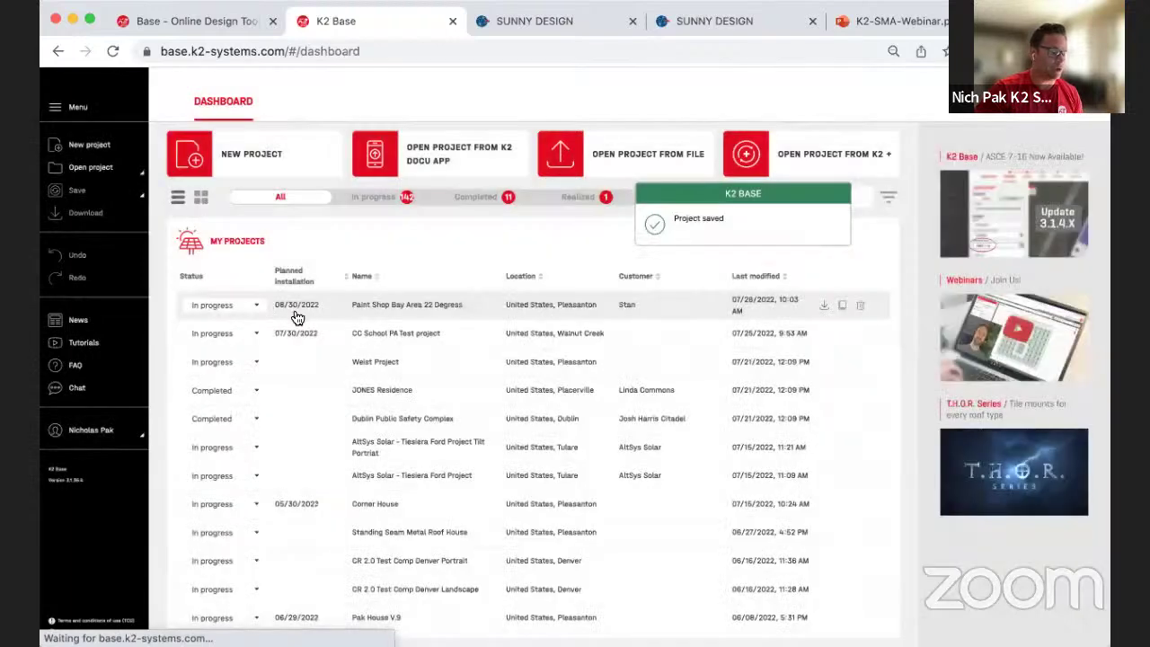
pyautogui.click(392, 306)
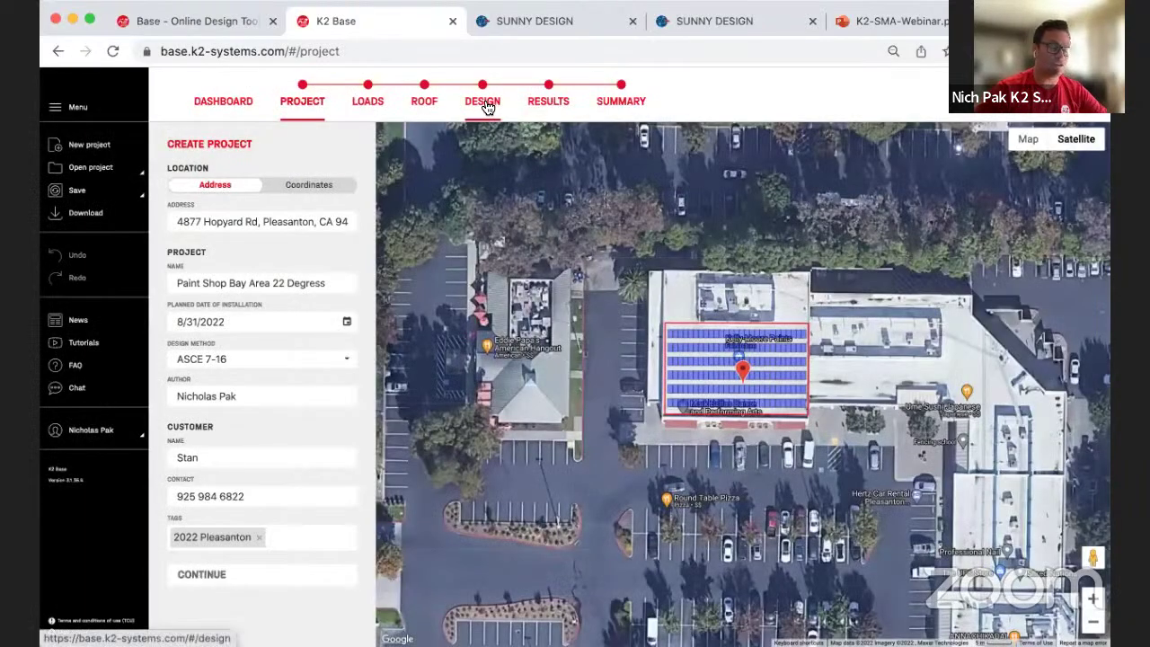
# Step: In Design, set the modules to Aptos Solar Technology DNA-120-BF26-360W
pyautogui.click(486, 107)
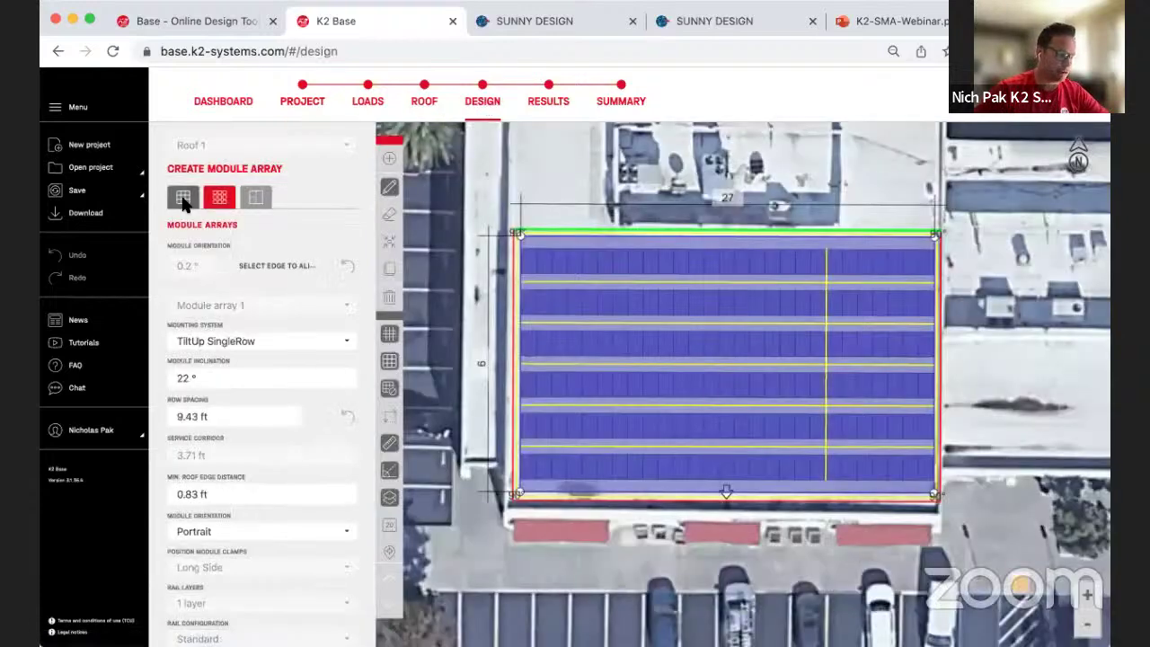
pyautogui.click(181, 203)
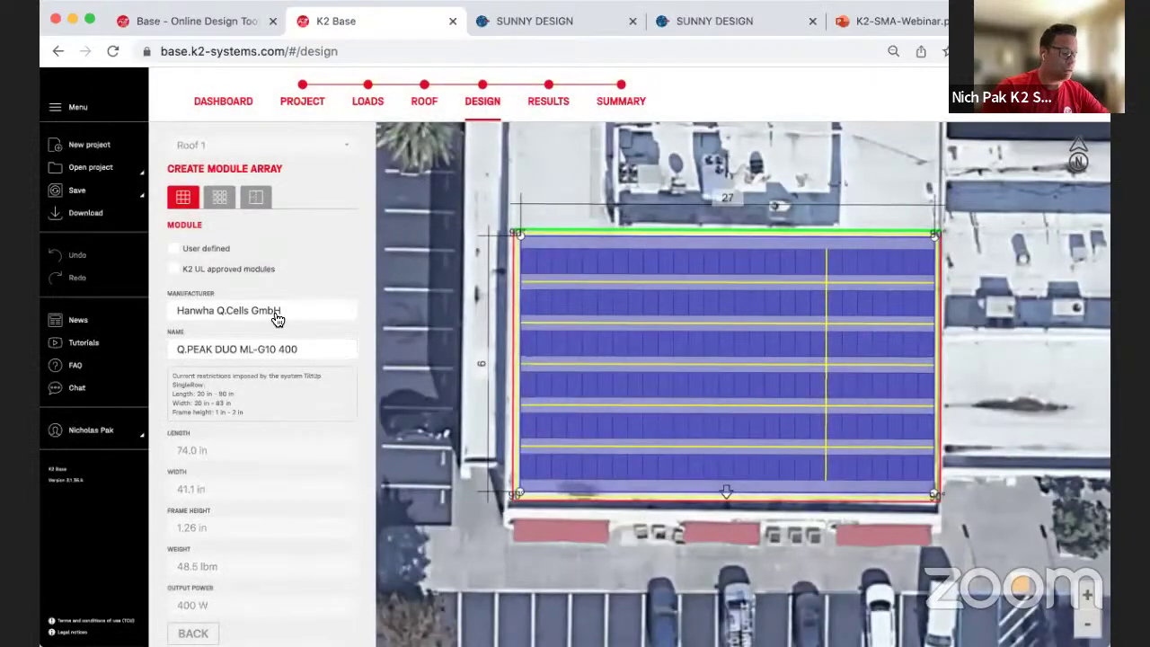
pyautogui.click(278, 320)
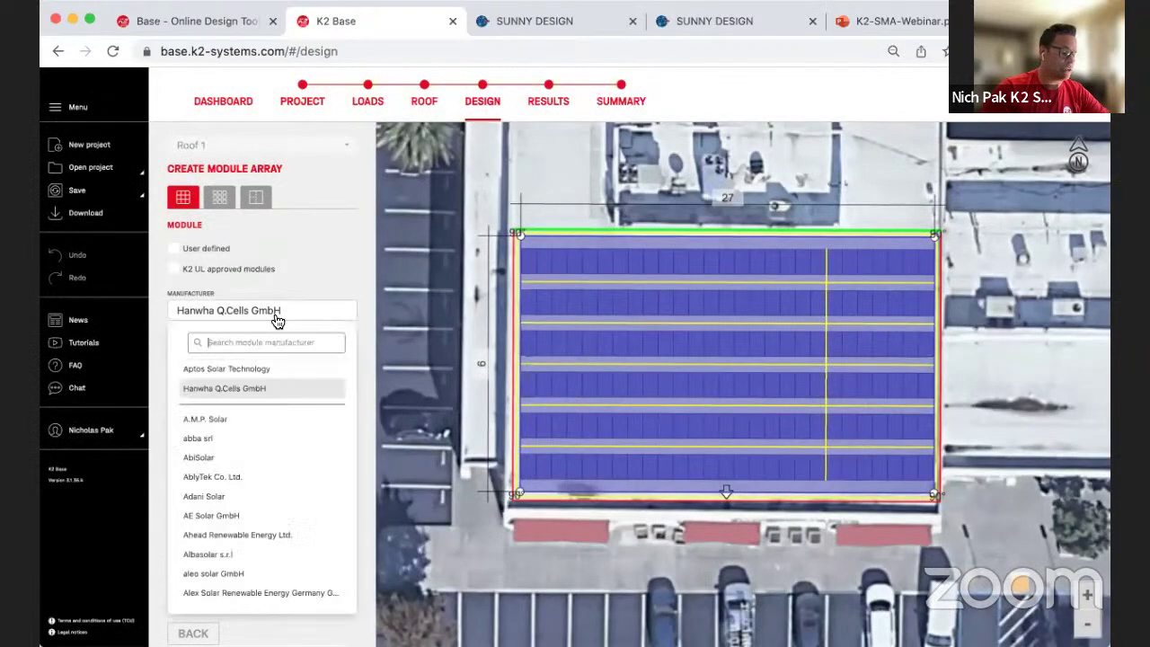
pyautogui.click(243, 370)
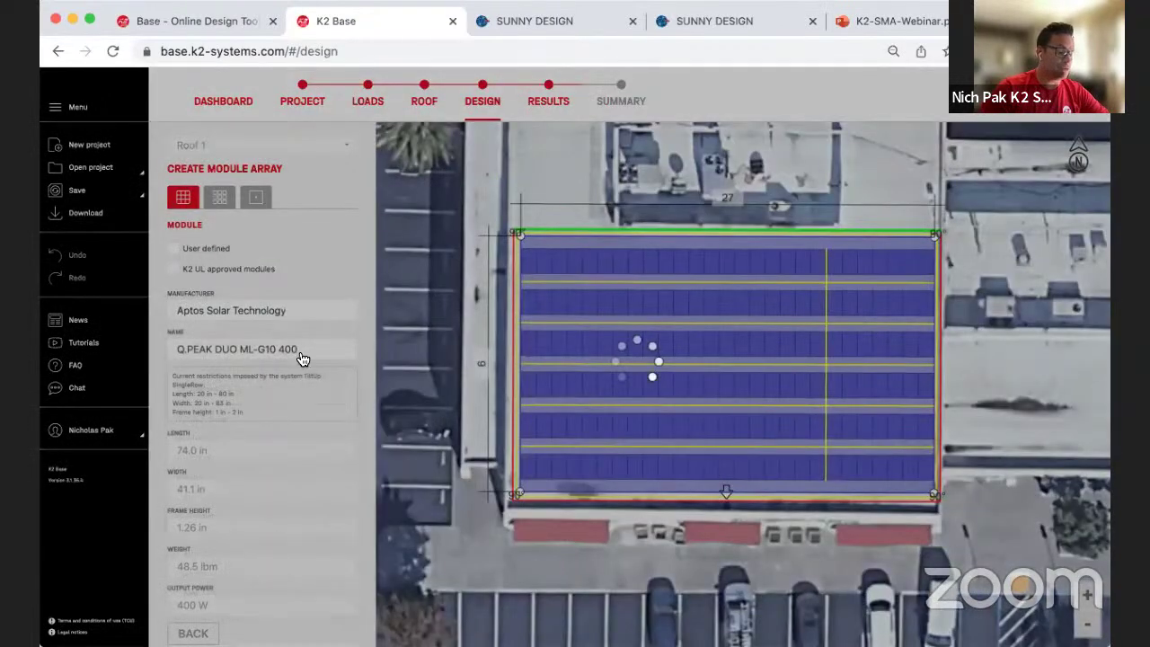
pyautogui.click(274, 351)
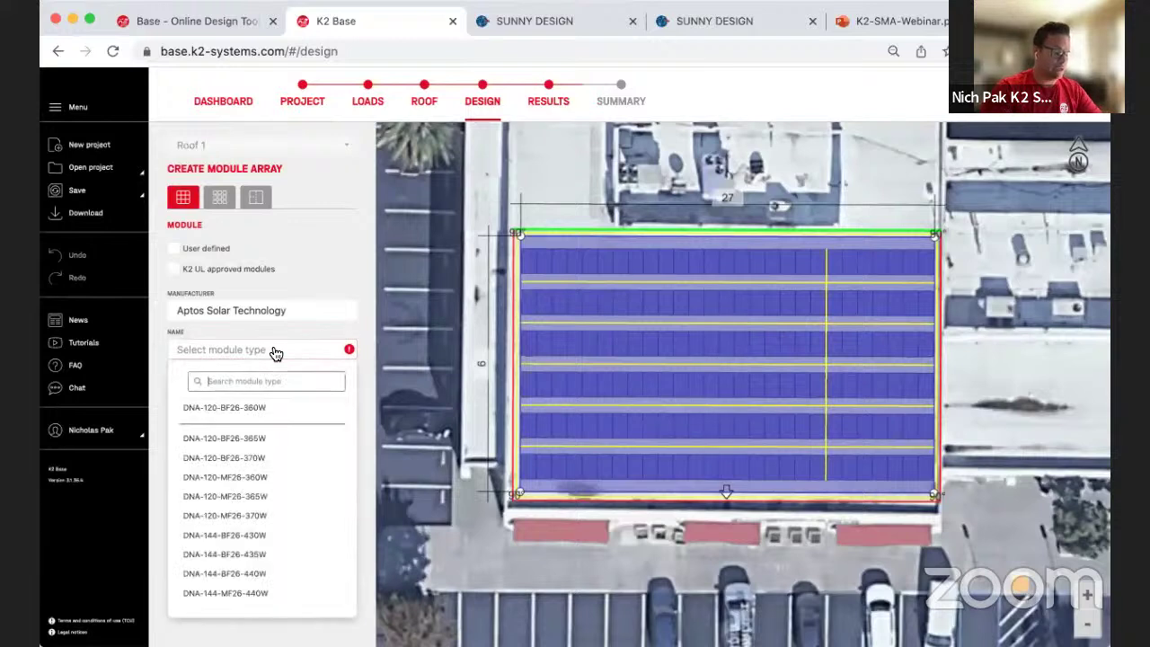
pyautogui.click(246, 406)
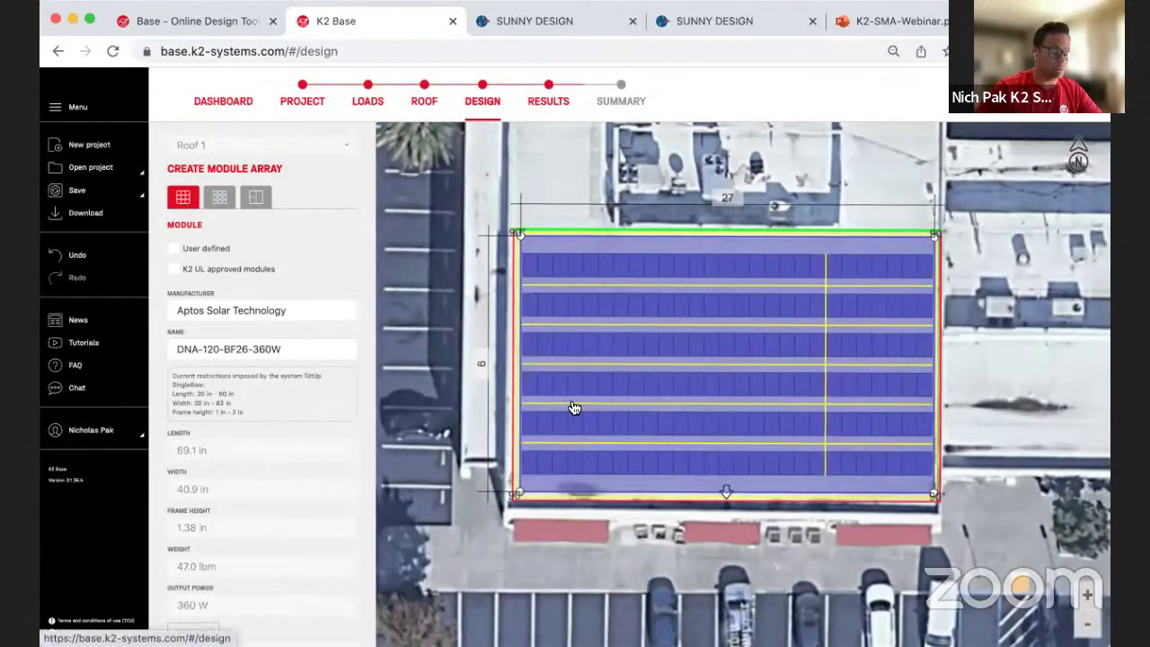
# Step: Show the mounting results with L-Foot Slotted Set, Mill fasteners and 48-X rails
pyautogui.scroll(-2, 301, 474)
pyautogui.scroll(3, 302, 475)
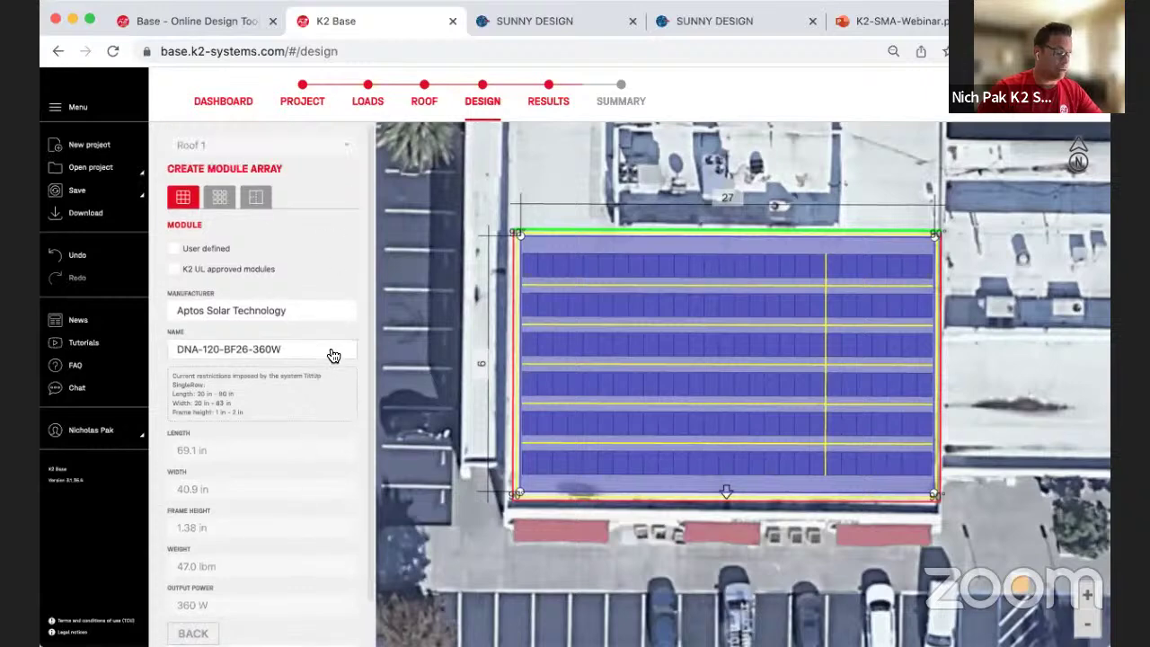
pyautogui.scroll(-1, 288, 460)
pyautogui.scroll(-1, 290, 460)
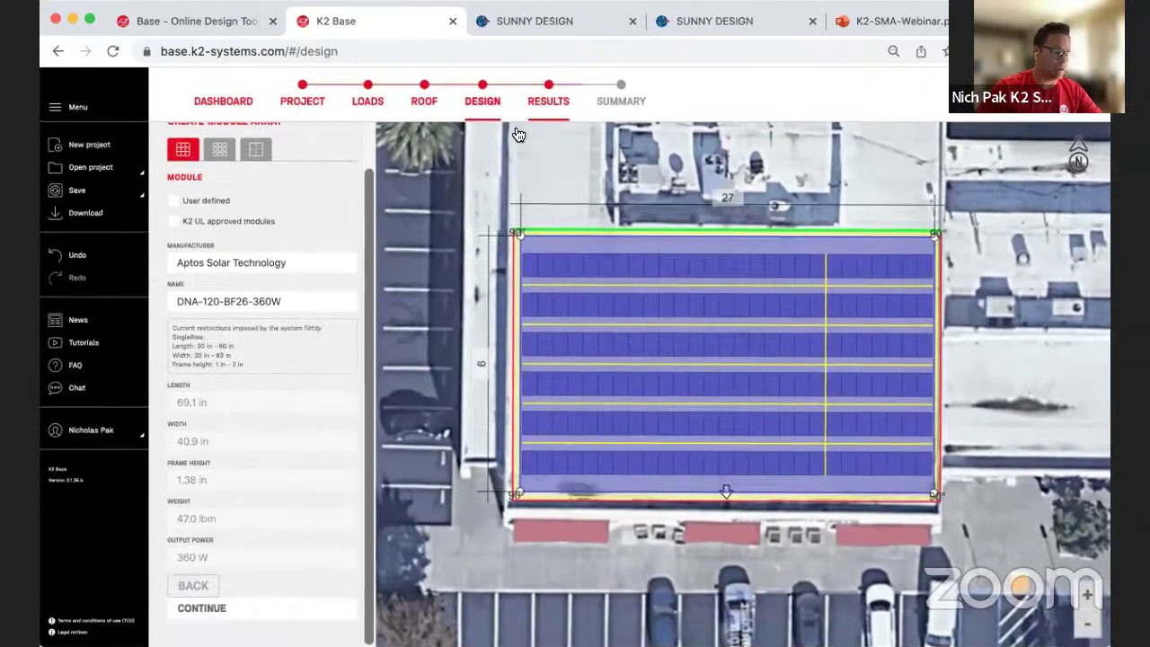
pyautogui.click(556, 108)
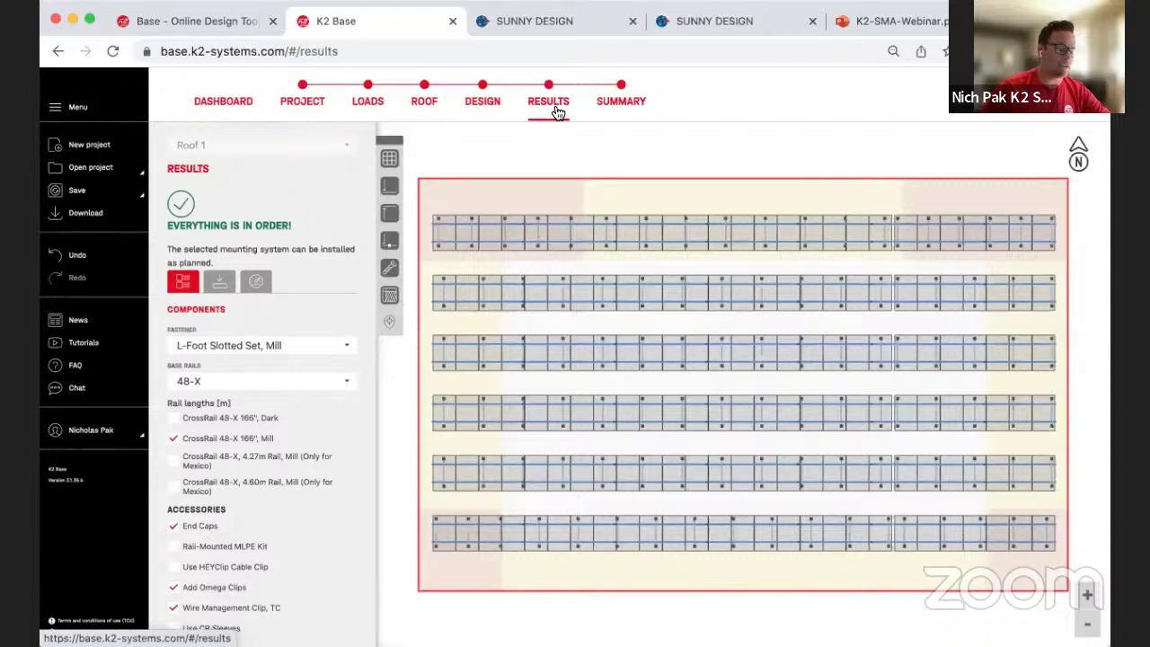
# Step: Append 'V.3' to the project name and view the summary of 162 modules, 58.320 kWp
pyautogui.click(629, 102)
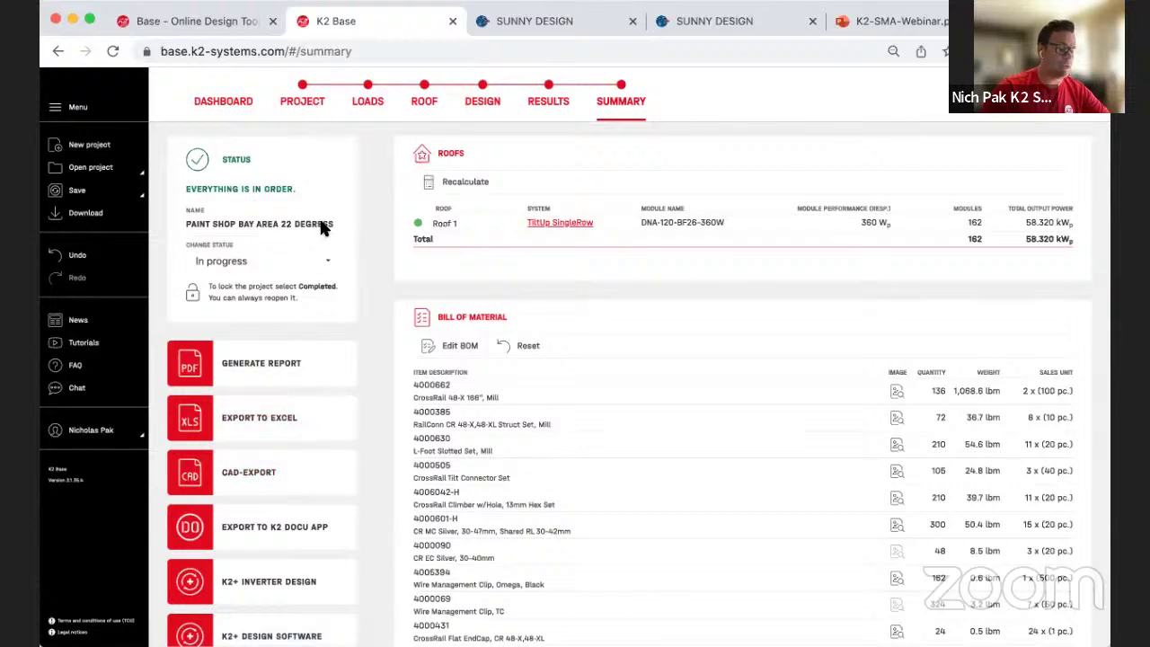
pyautogui.click(303, 111)
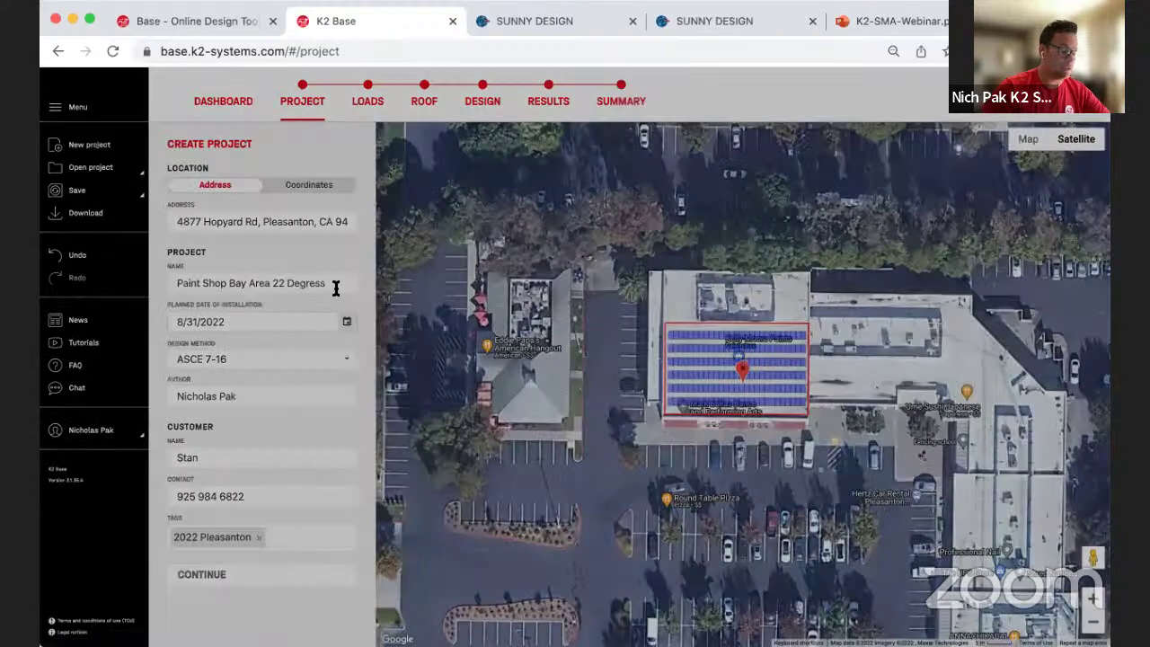
pyautogui.click(338, 286)
pyautogui.click(344, 284)
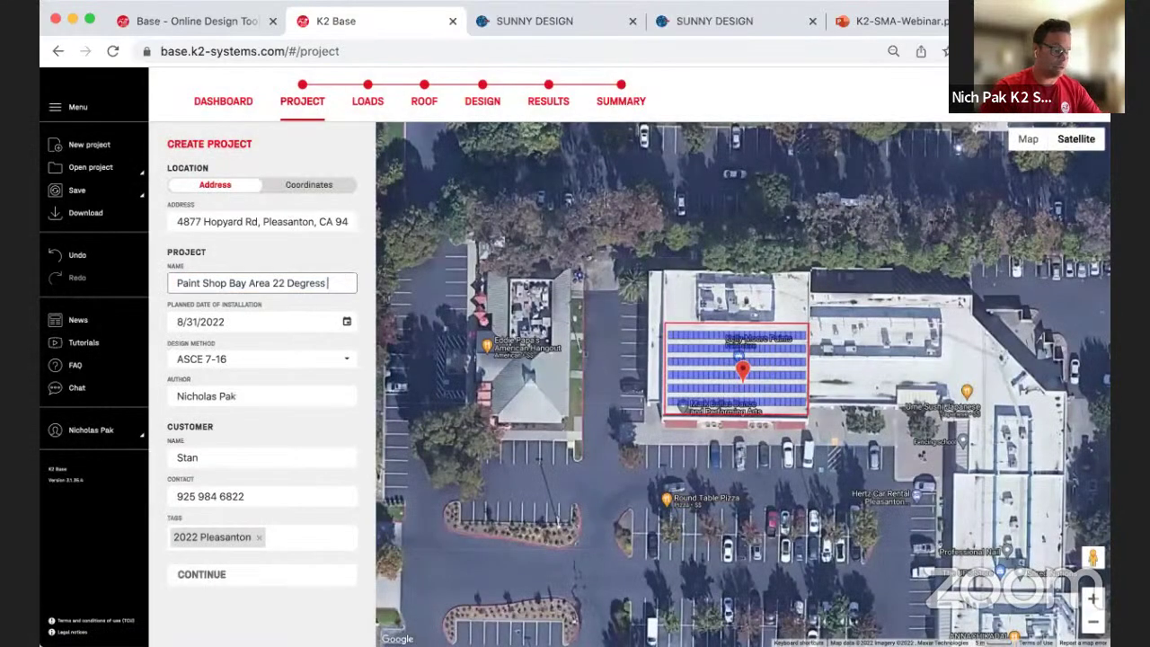
pyautogui.write('V.3')
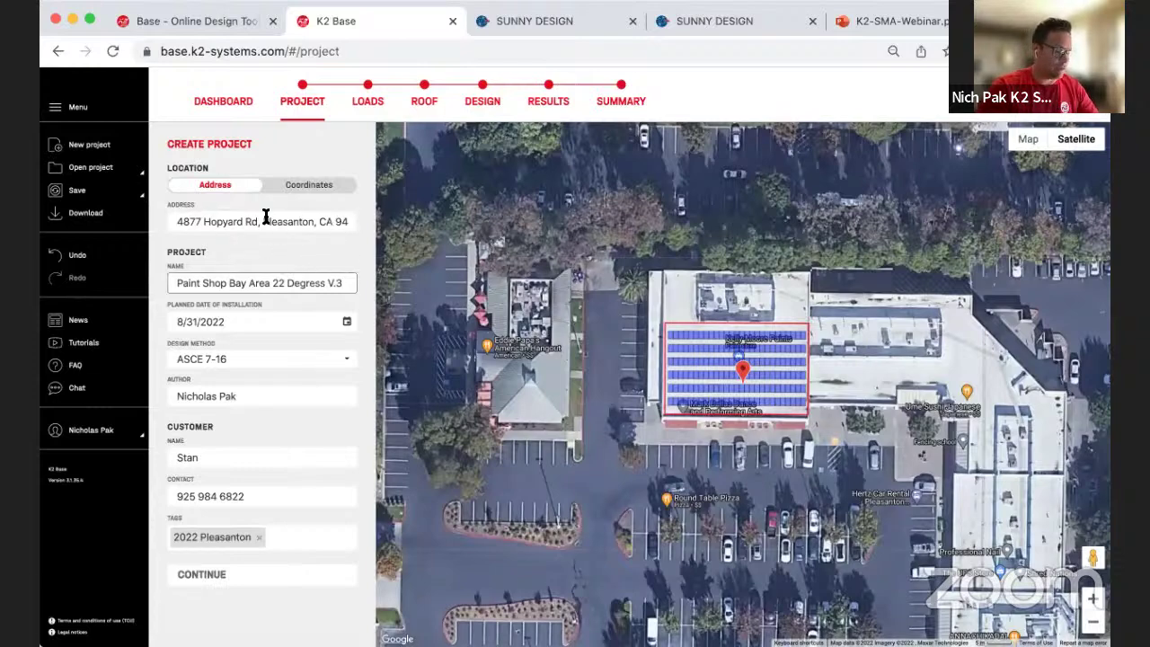
pyautogui.press('Tab')
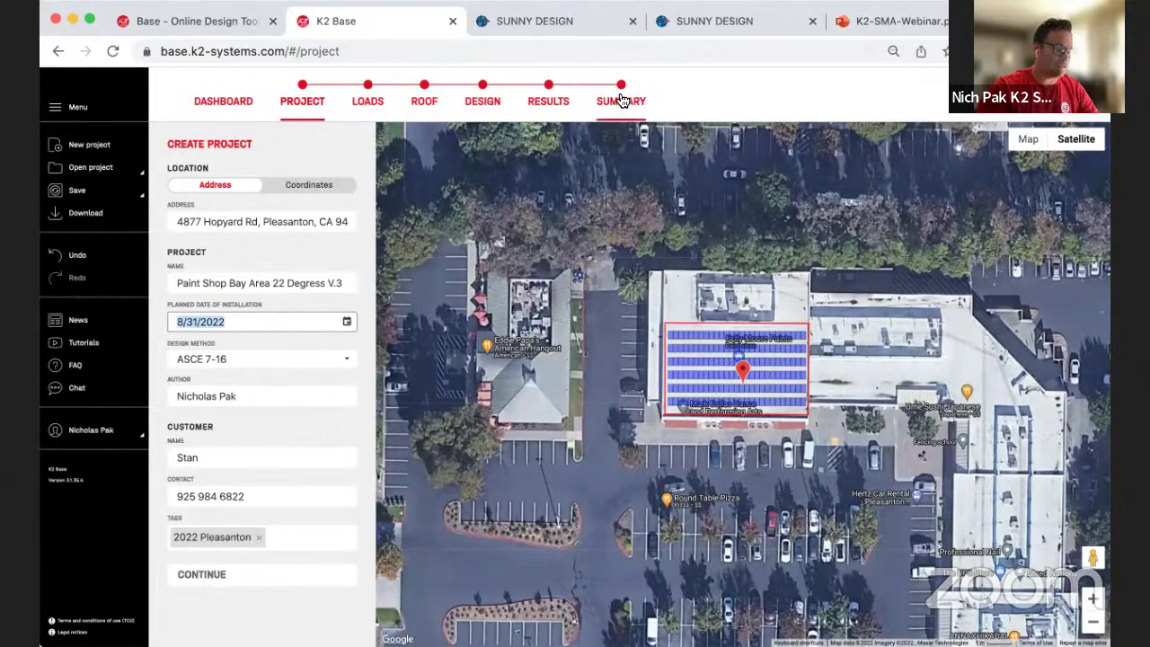
pyautogui.click(622, 98)
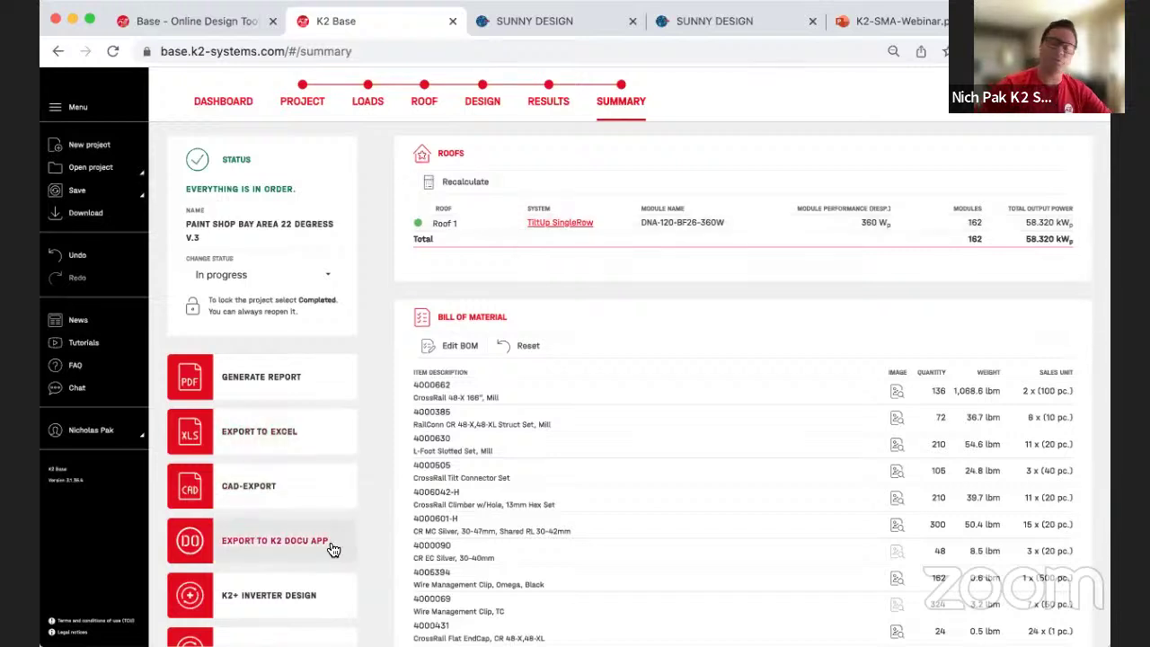
# Step: Export the V.3 project from the Summary to SMA Sunny Design and log in
pyautogui.scroll(-2, 323, 575)
pyautogui.click(269, 502)
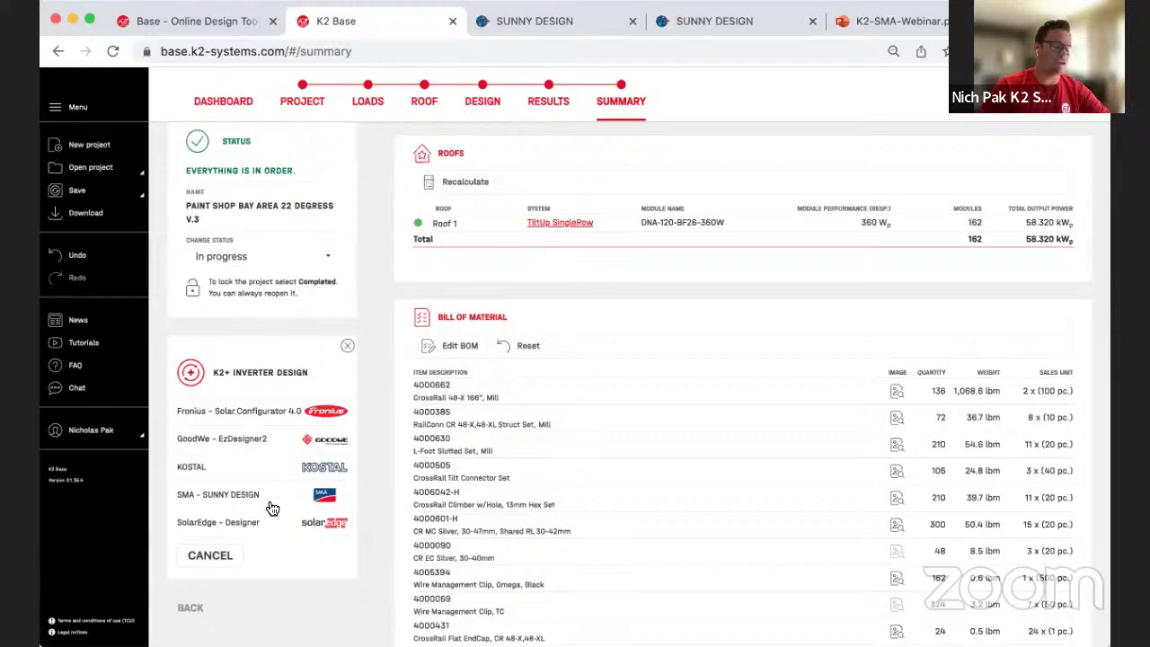
pyautogui.click(268, 501)
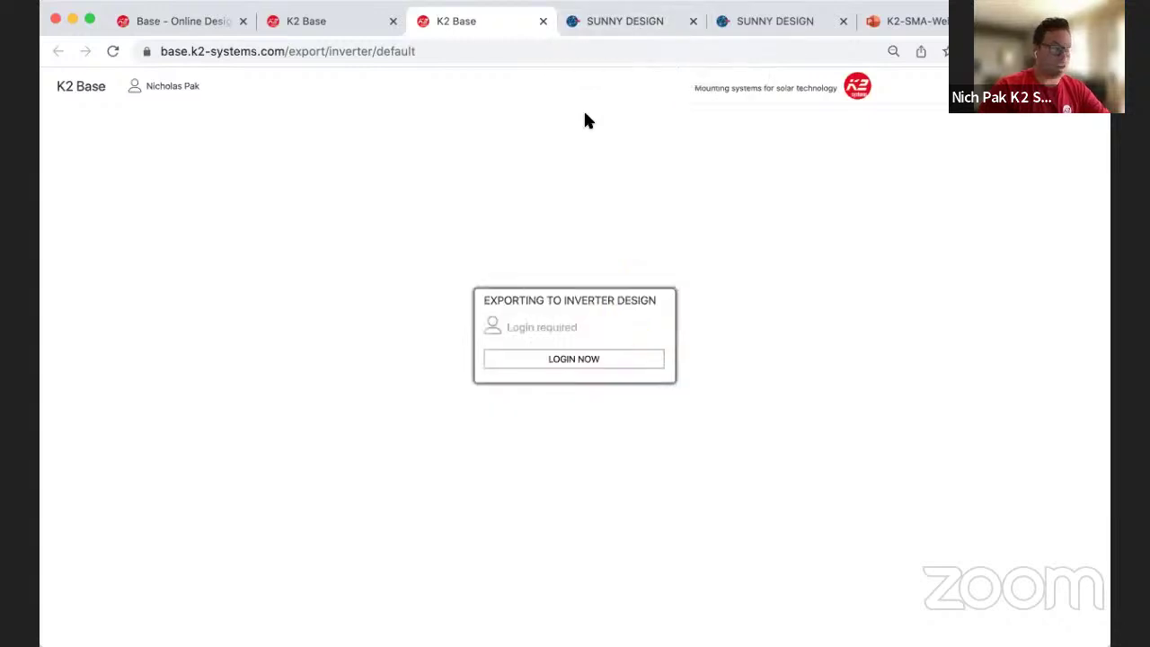
pyautogui.click(623, 361)
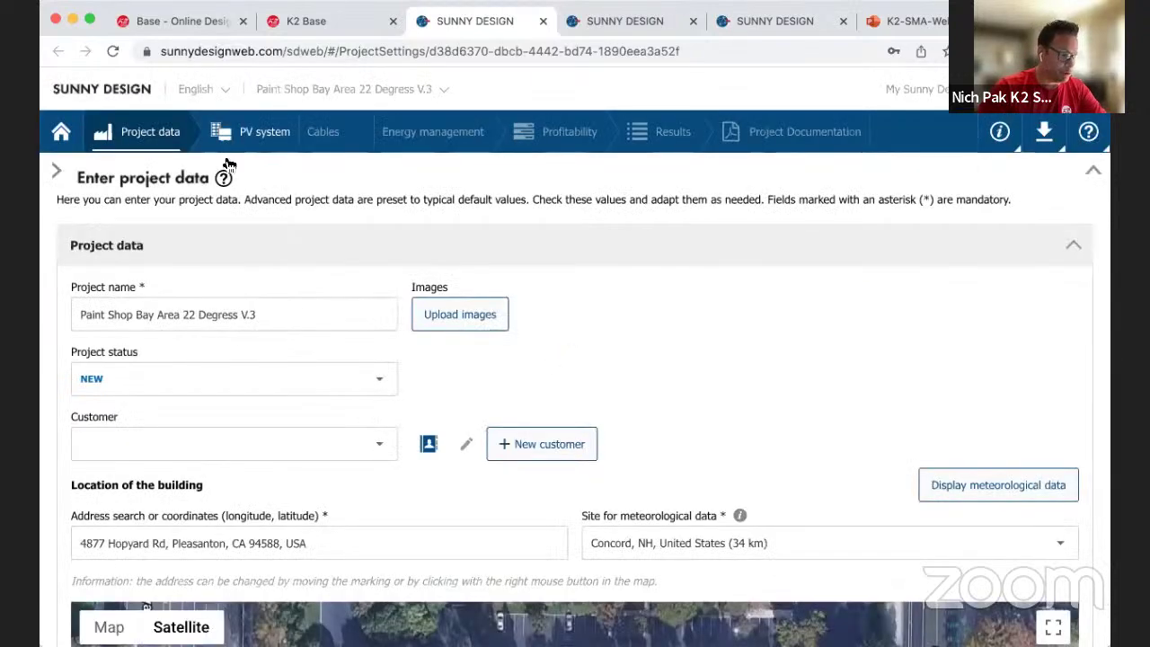
# Step: Review the imported 162-module PV system in Sunny Design, then reopen K2 Base project details
pyautogui.click(243, 135)
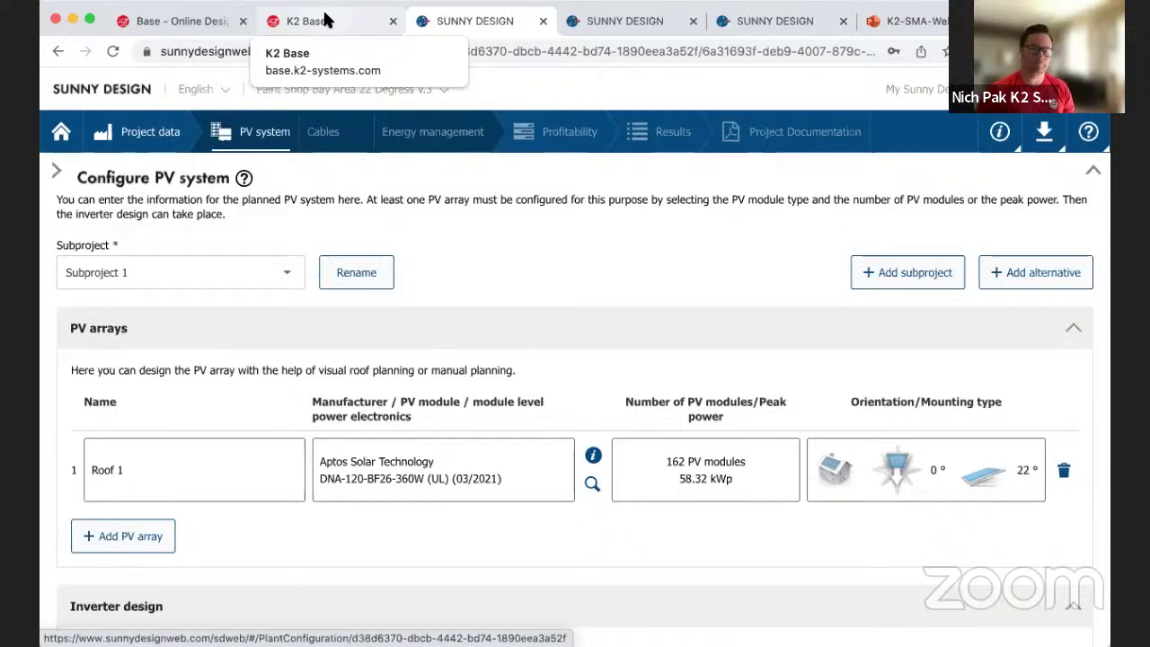
pyautogui.click(327, 21)
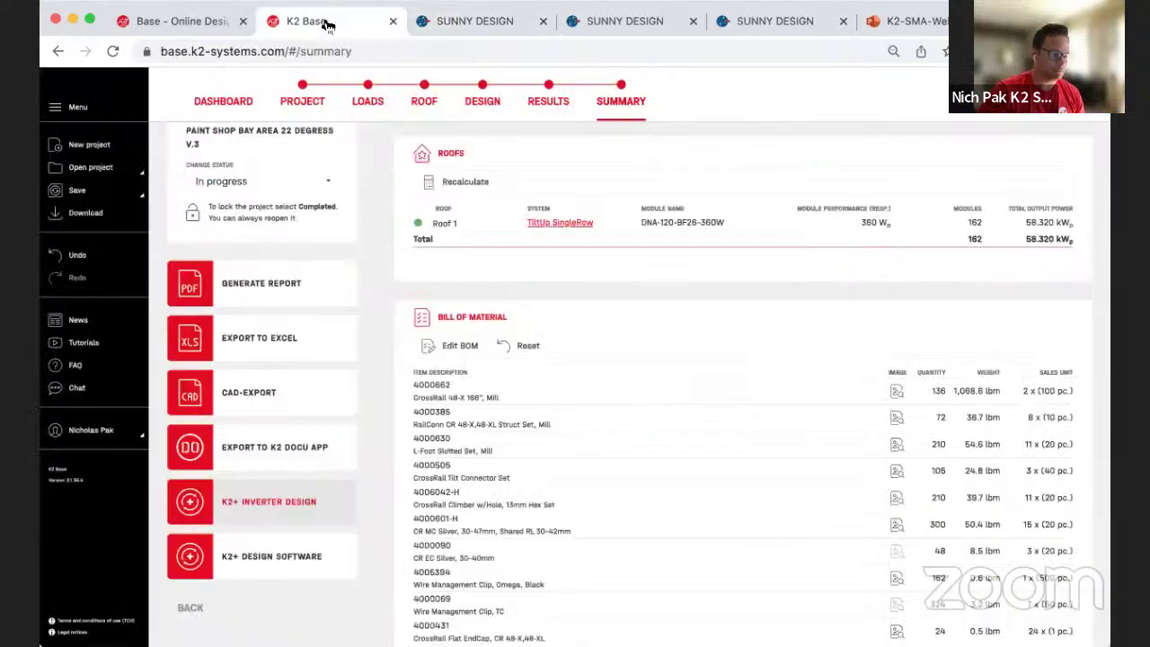
pyautogui.click(316, 106)
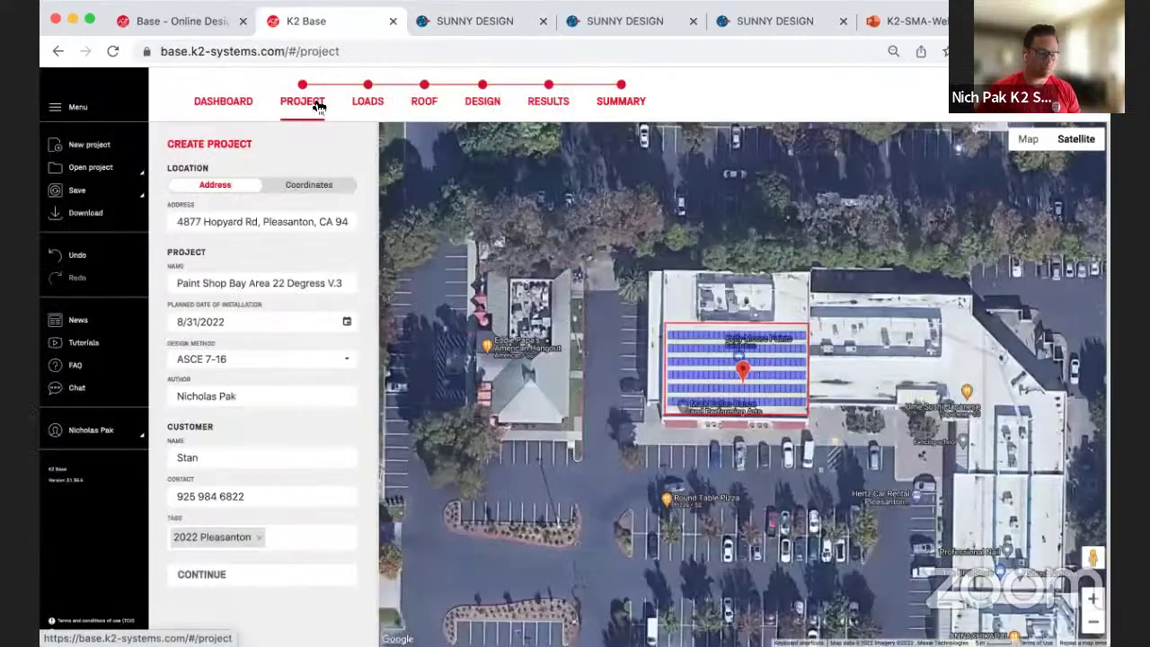